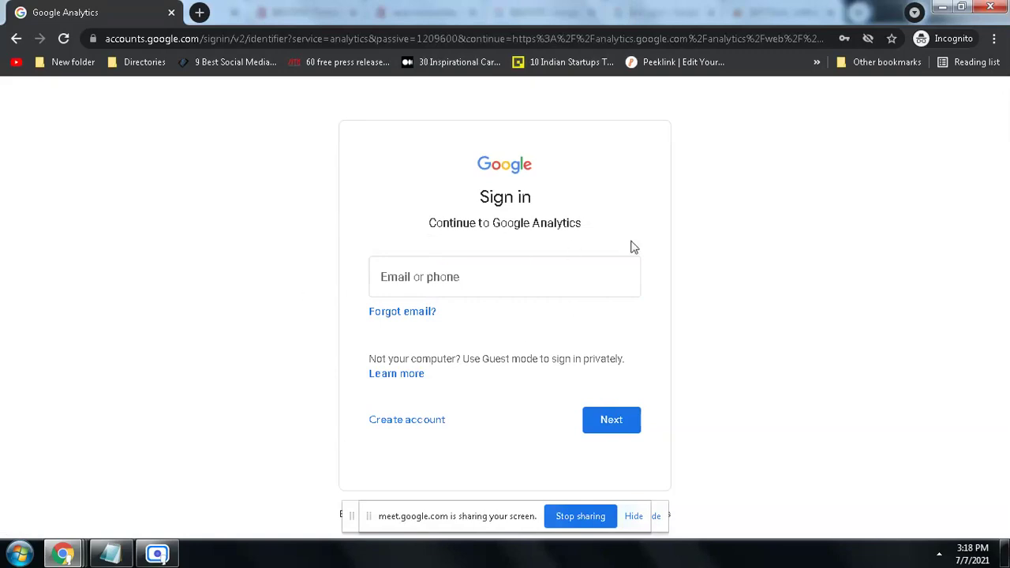
Step: Examine the sign-in form's account creation options and saved login suggestions, and return to the open Analytics home window
click(489, 276)
click(856, 338)
click(427, 421)
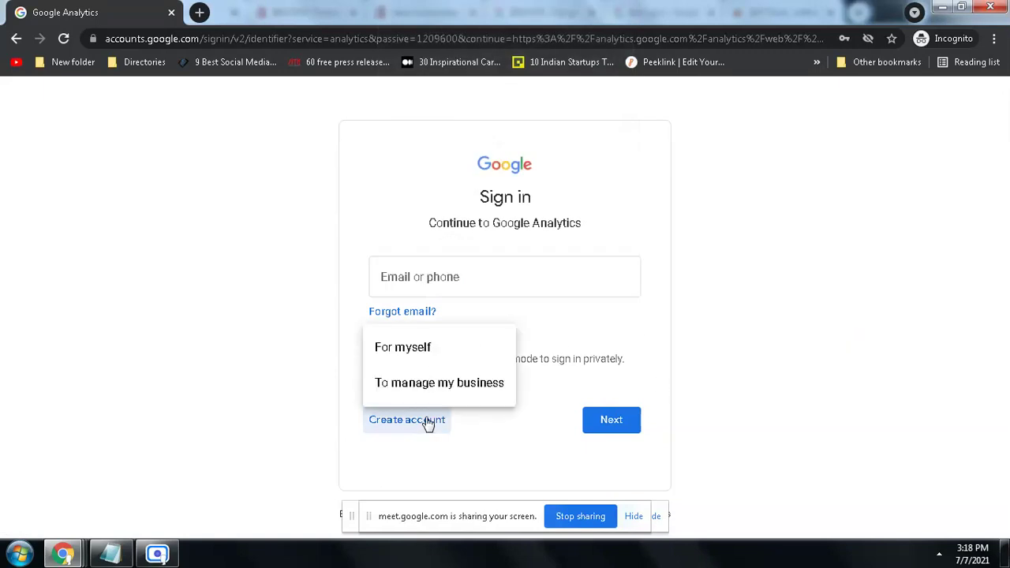
click(468, 293)
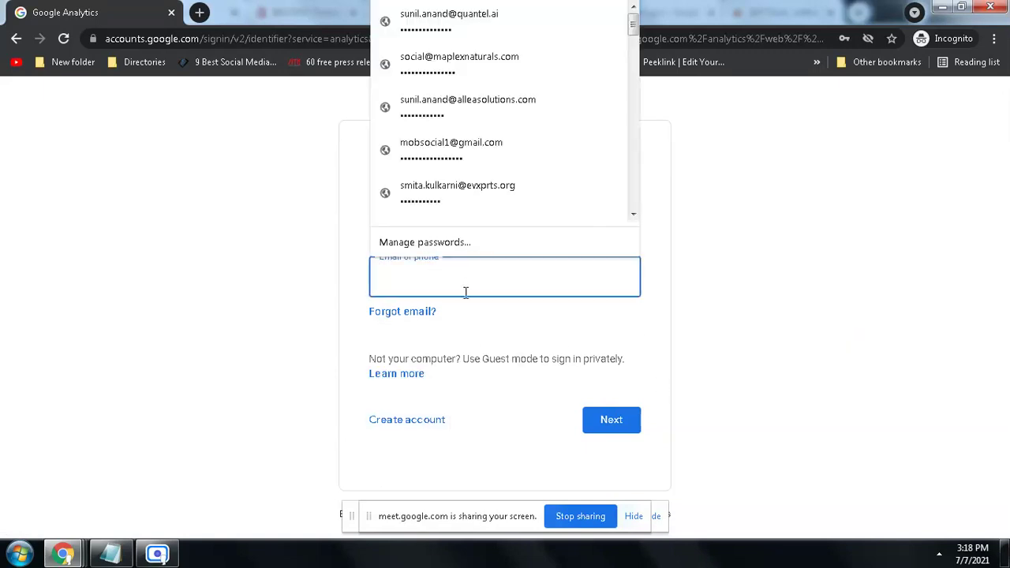
click(340, 285)
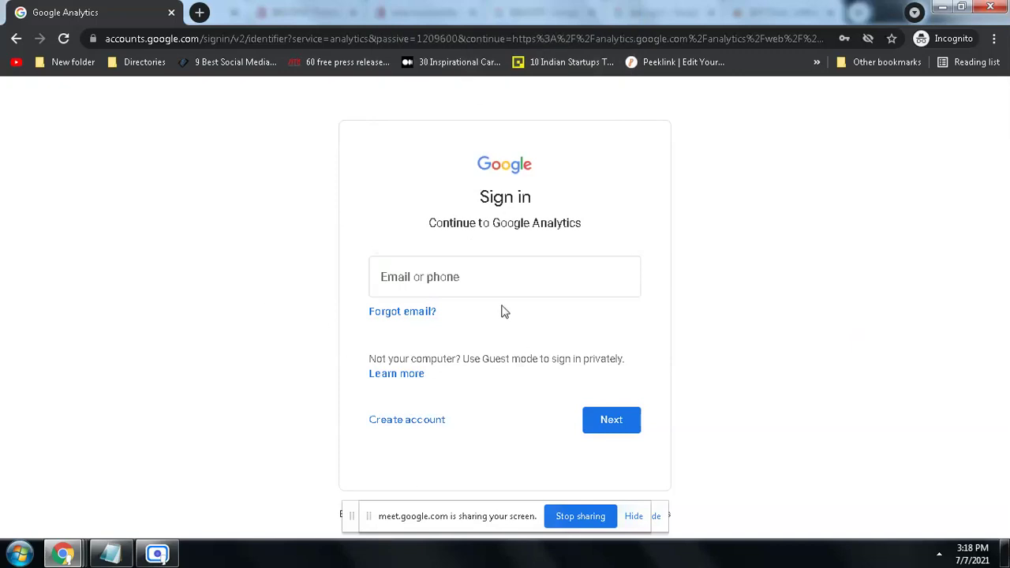
click(613, 422)
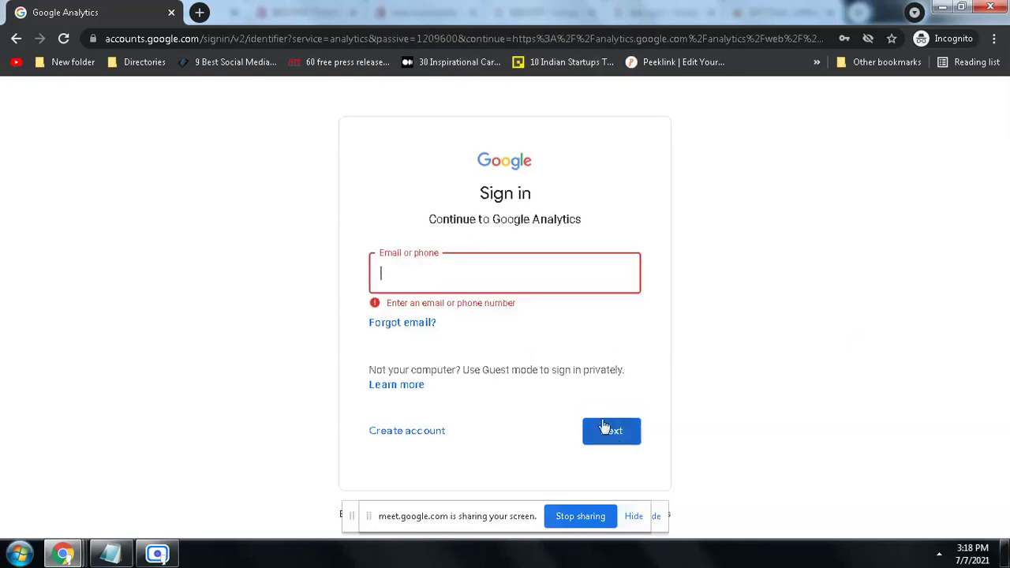
click(425, 284)
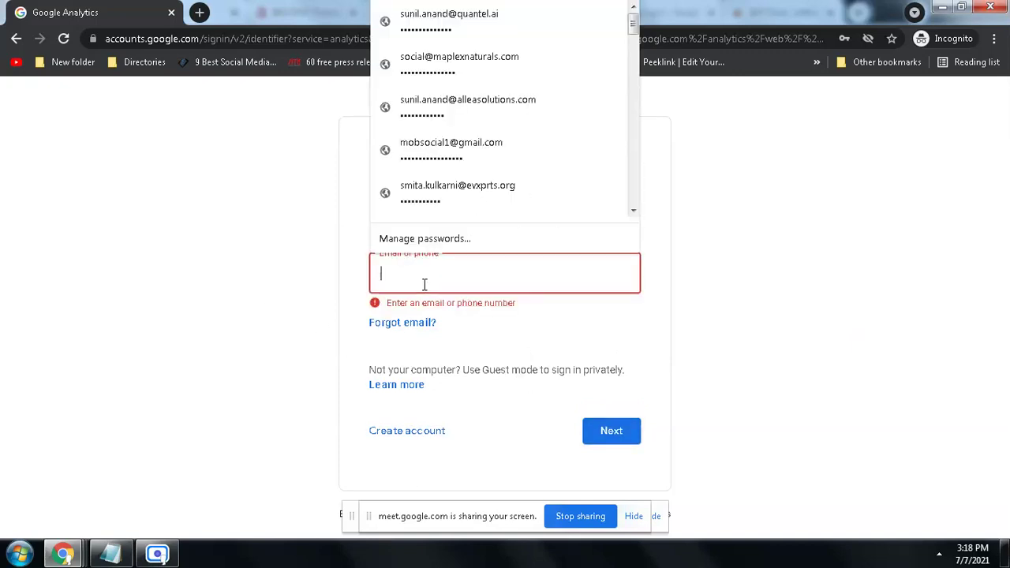
scroll(527, 189, down, 4)
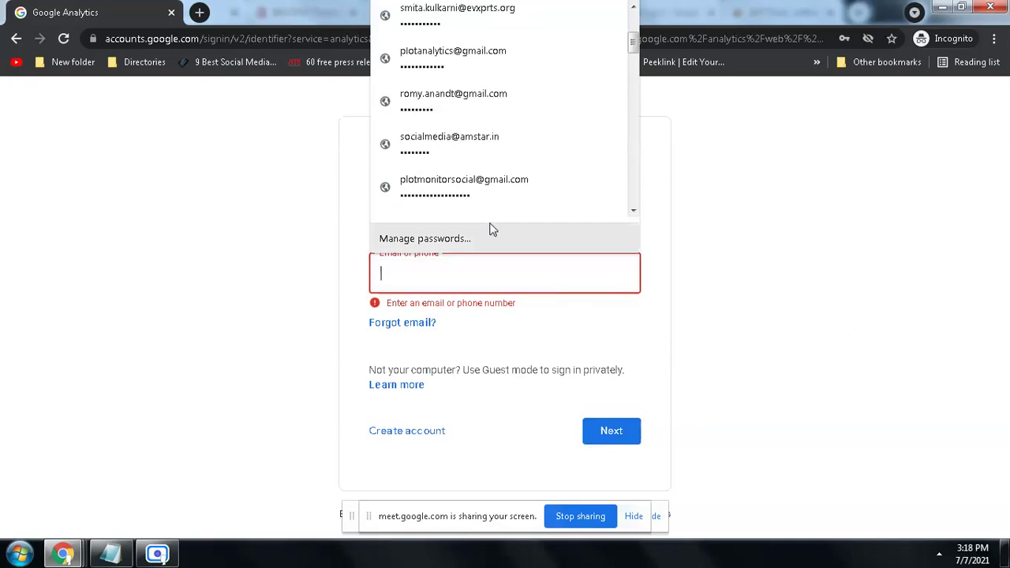
click(788, 352)
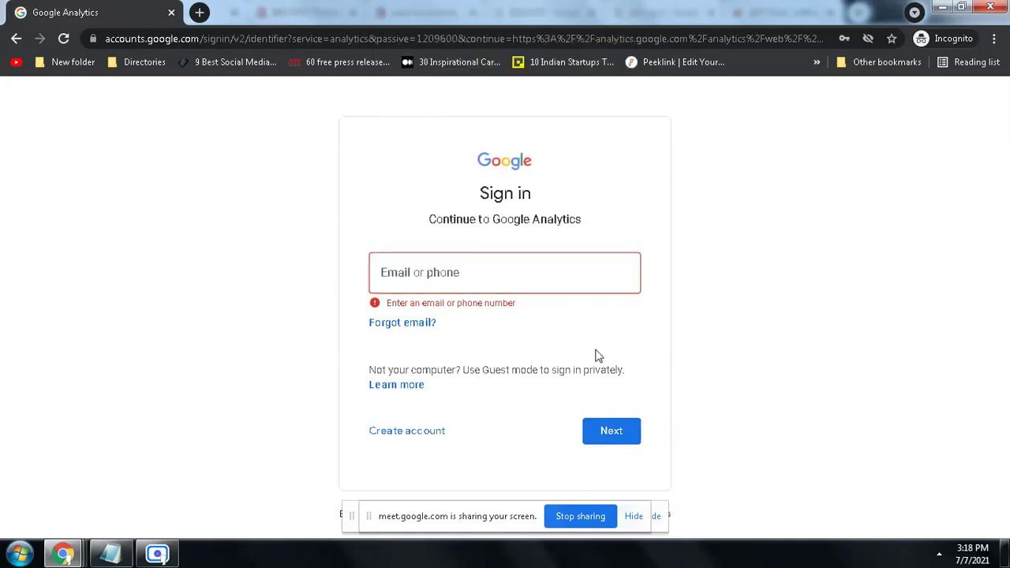
click(427, 279)
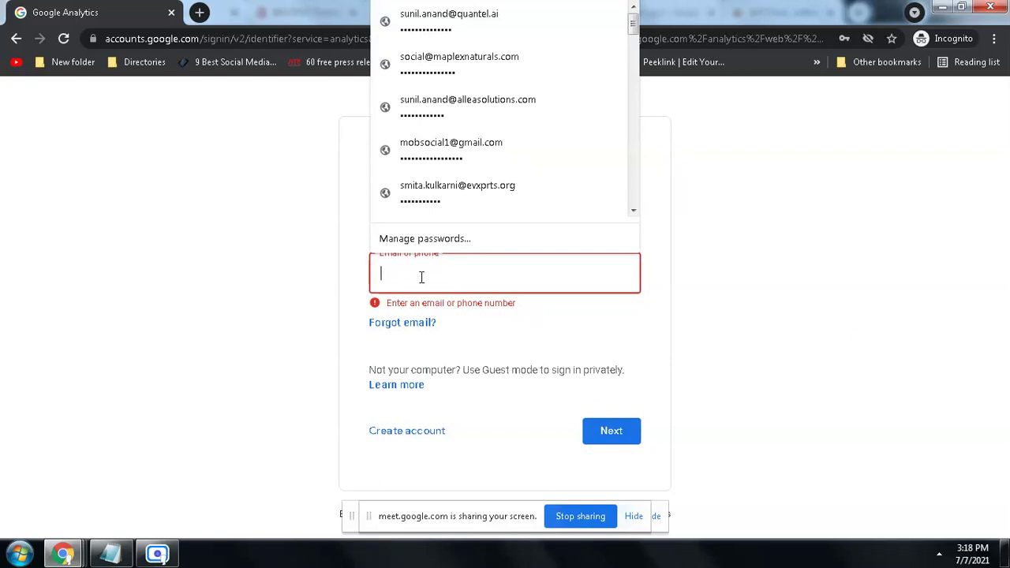
click(744, 379)
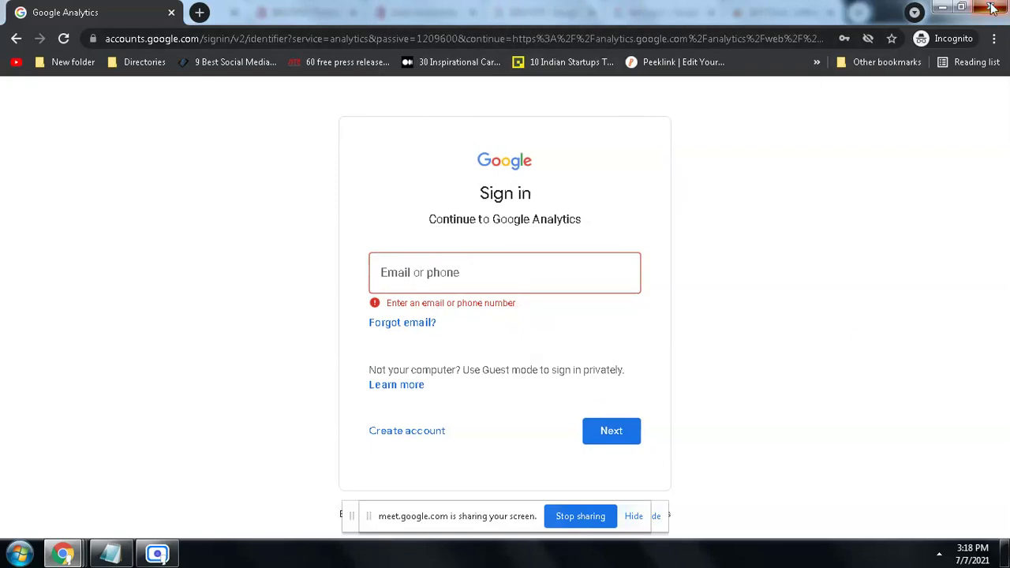
key(alt+Tab)
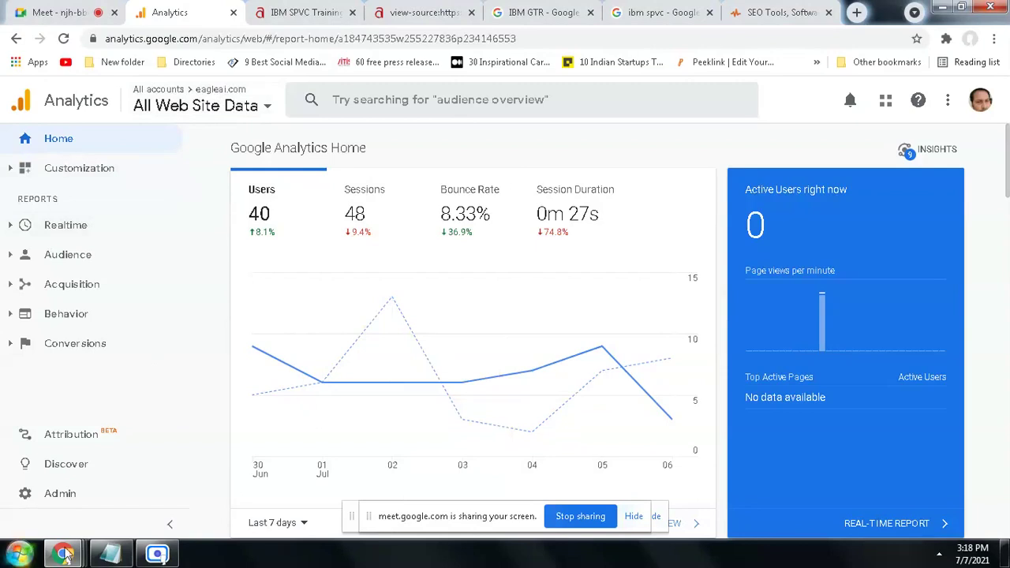
Step: Open the MapleX folder inside Clients on Local Disk (E:) in Windows Explorer
click(17, 558)
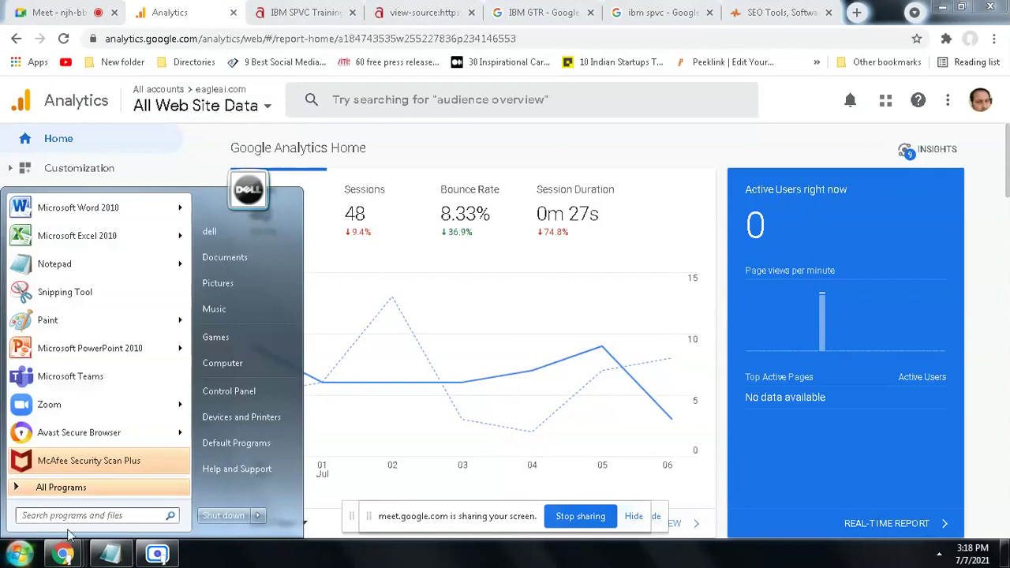
click(274, 369)
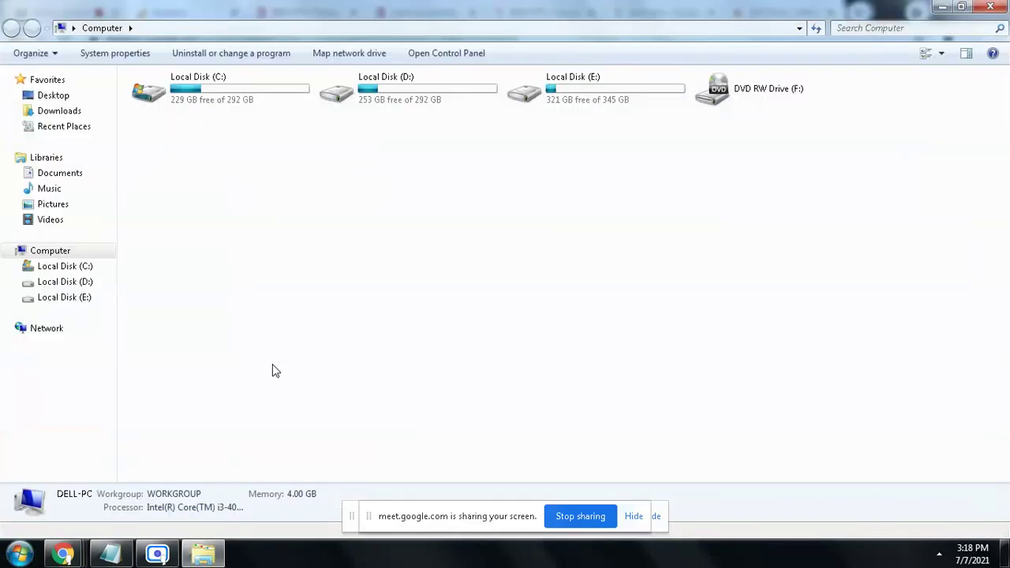
double_click(659, 97)
double_click(177, 115)
click(166, 116)
double_click(165, 116)
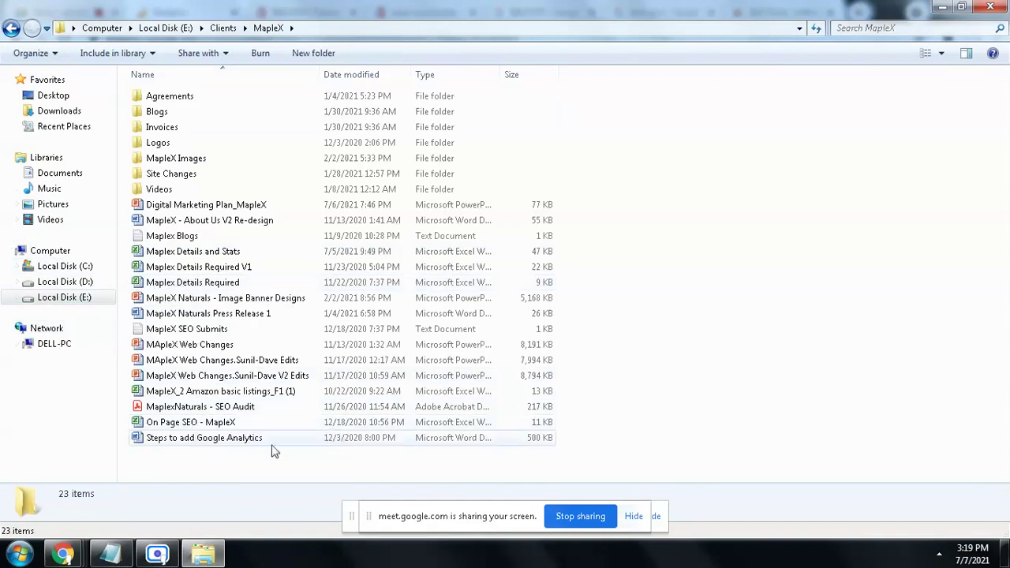
Step: Open the "Steps to add Google Analytics" document in Word, dismissing the activation dialog and the Navigation pane
click(247, 443)
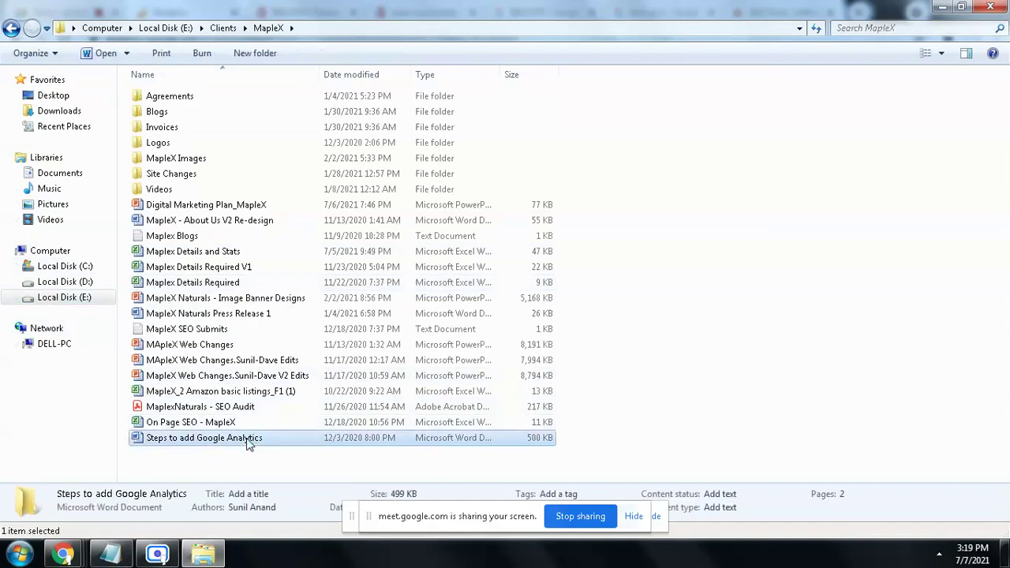
click(941, 10)
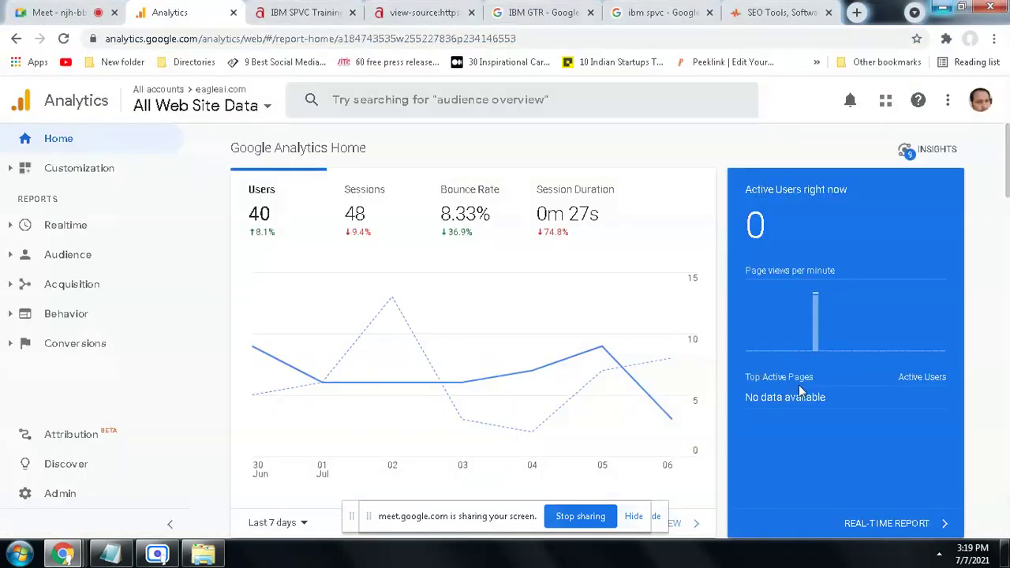
mouse_move(220, 557)
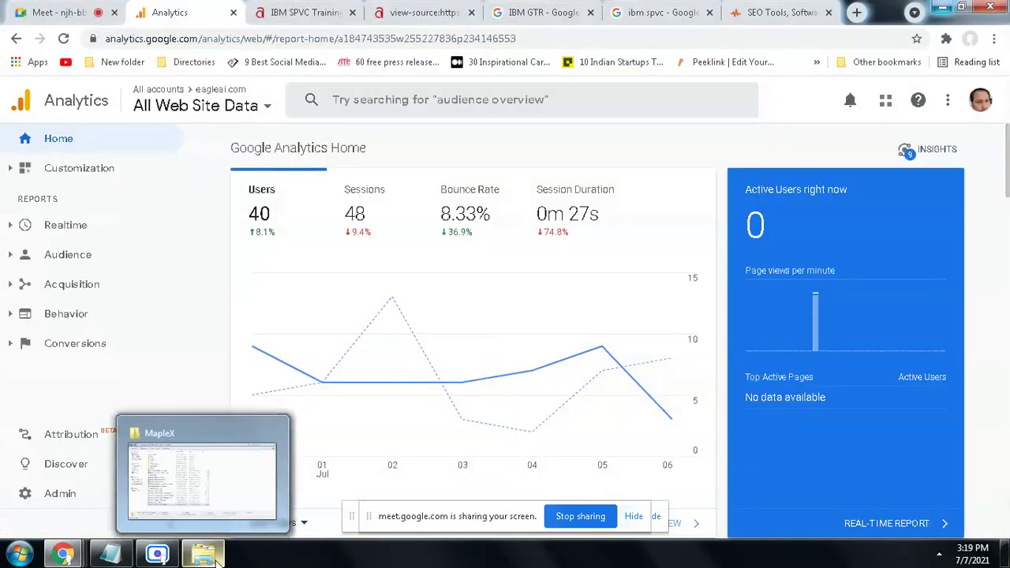
click(248, 554)
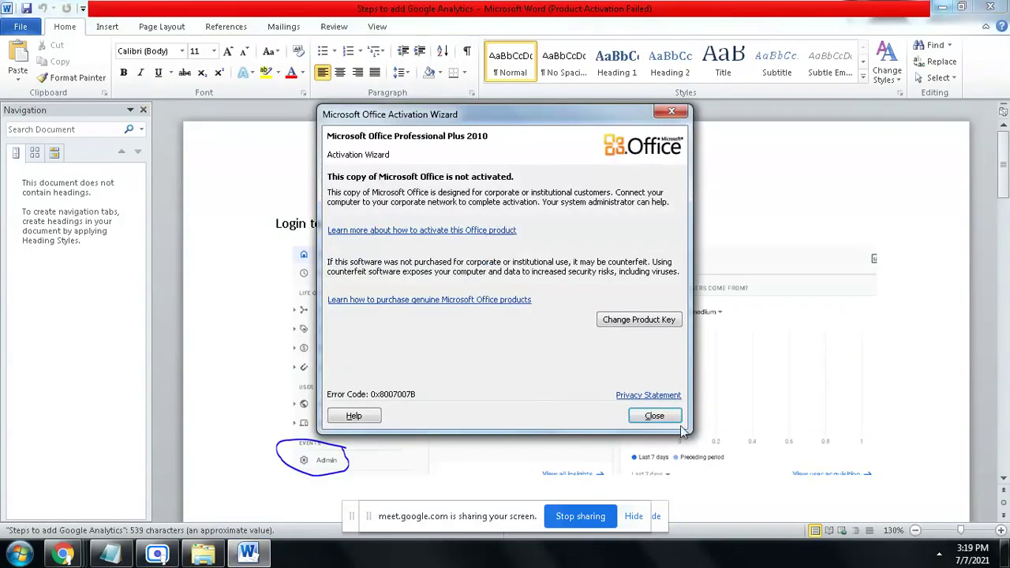
click(674, 422)
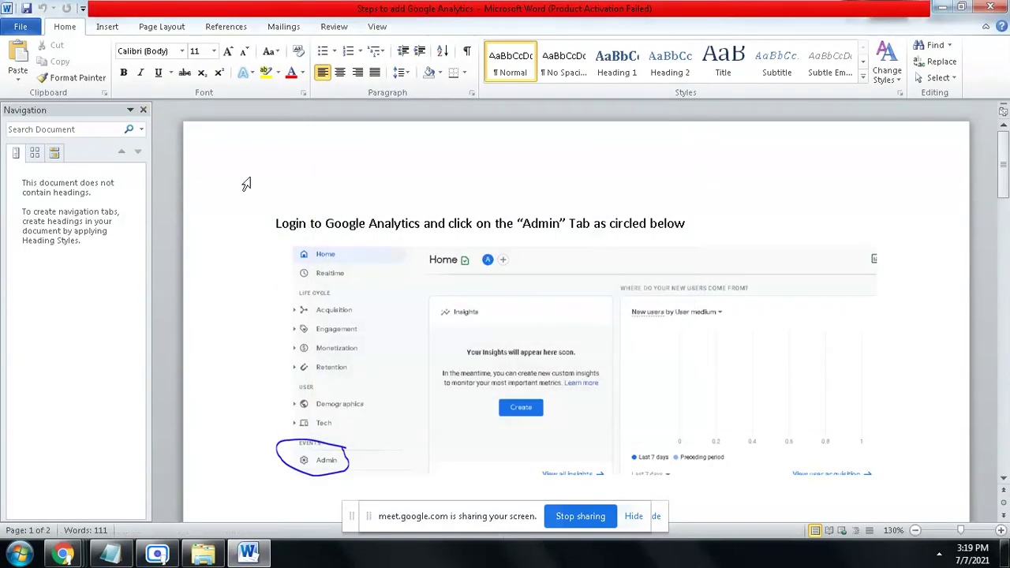
click(143, 110)
Step: Read the guide's instructions on the Admin tab and on creating an account and a property
scroll(861, 262, down, 1)
mouse_move(1004, 194)
mouse_down()
mouse_move(1003, 162)
mouse_move(1006, 183)
mouse_up()
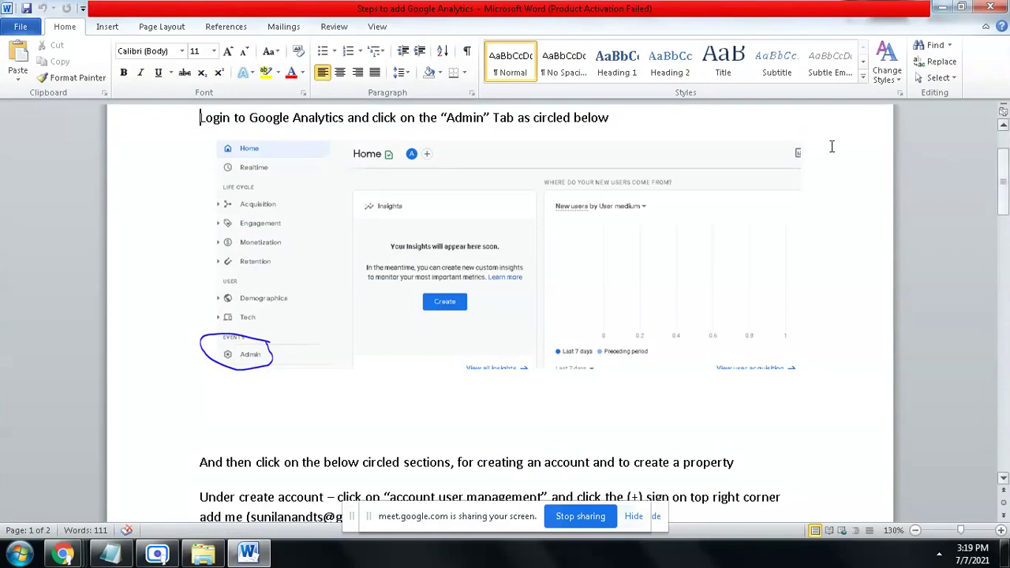
drag(400, 118, 610, 118)
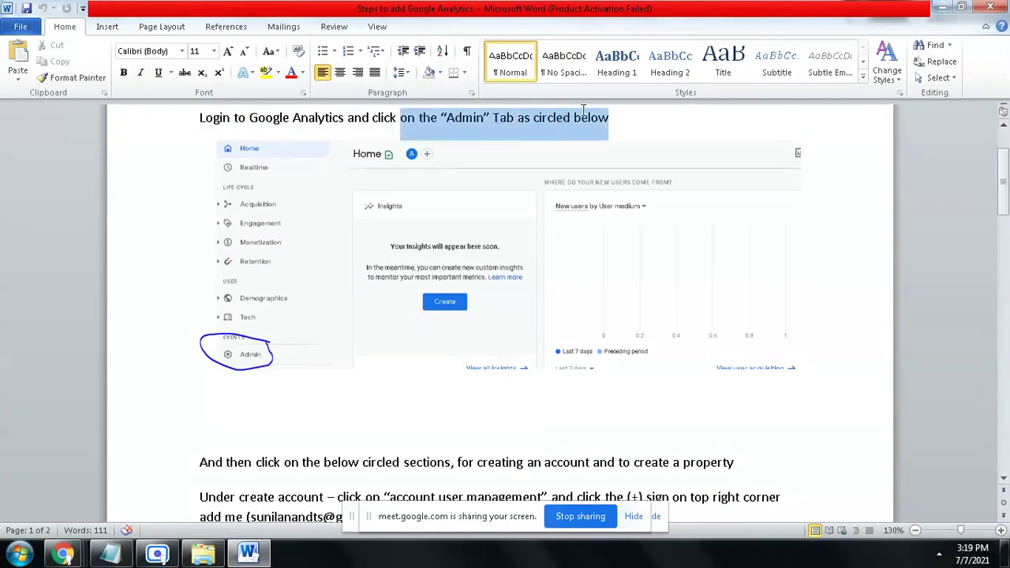
drag(210, 163, 601, 115)
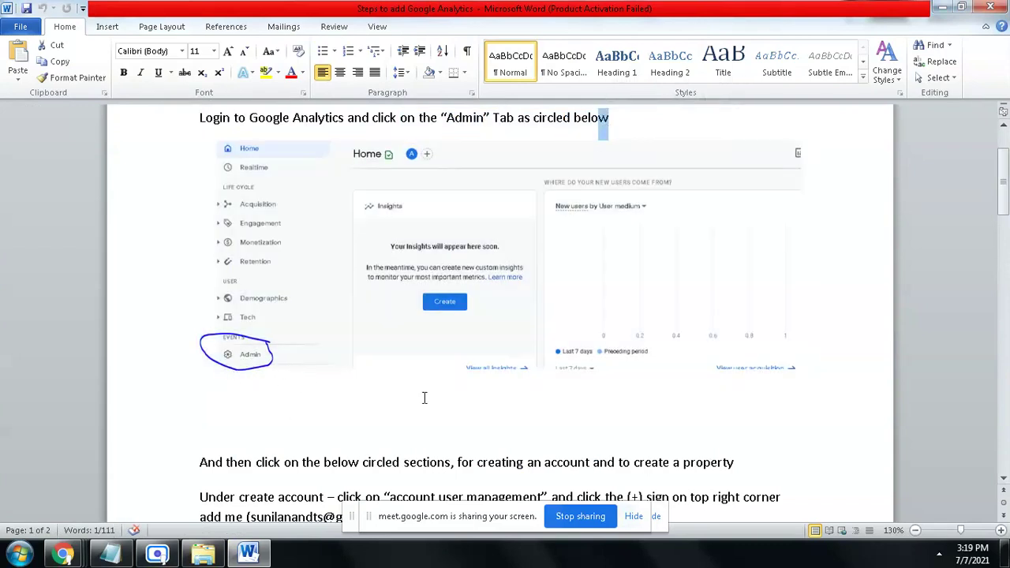
click(569, 116)
scroll(668, 326, down, 1)
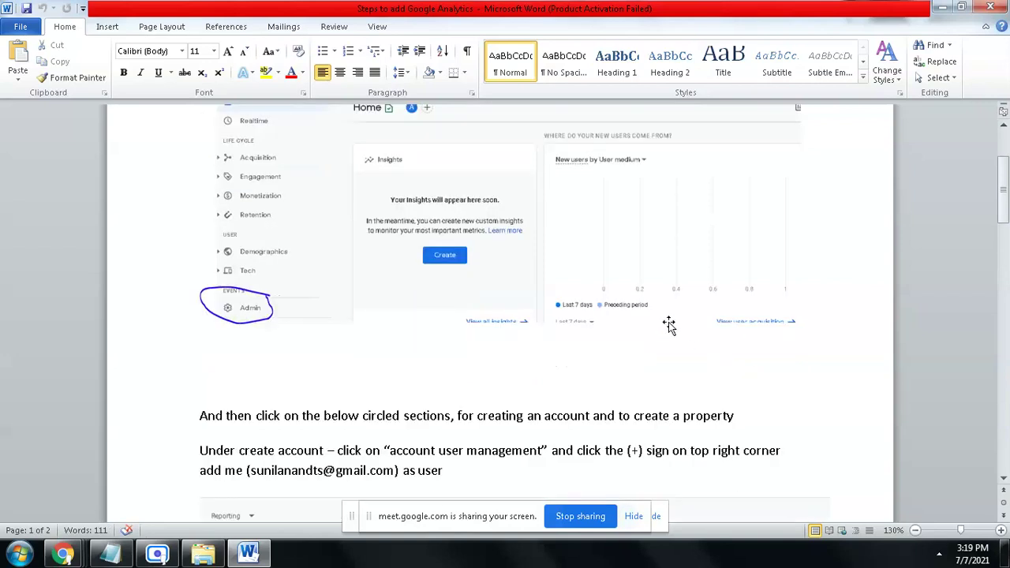
scroll(555, 318, up, 3)
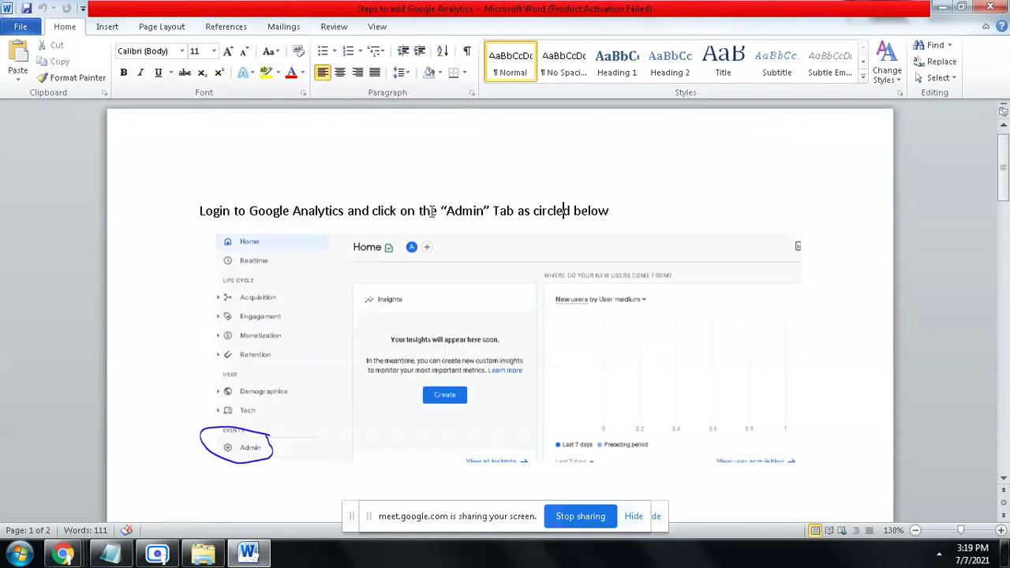
scroll(681, 315, down, 5)
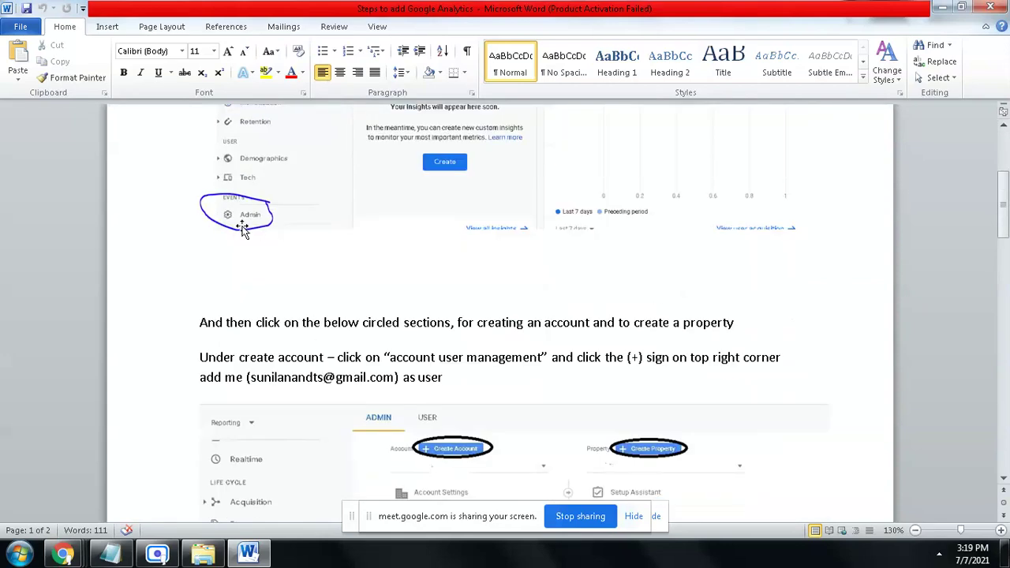
scroll(693, 345, down, 4)
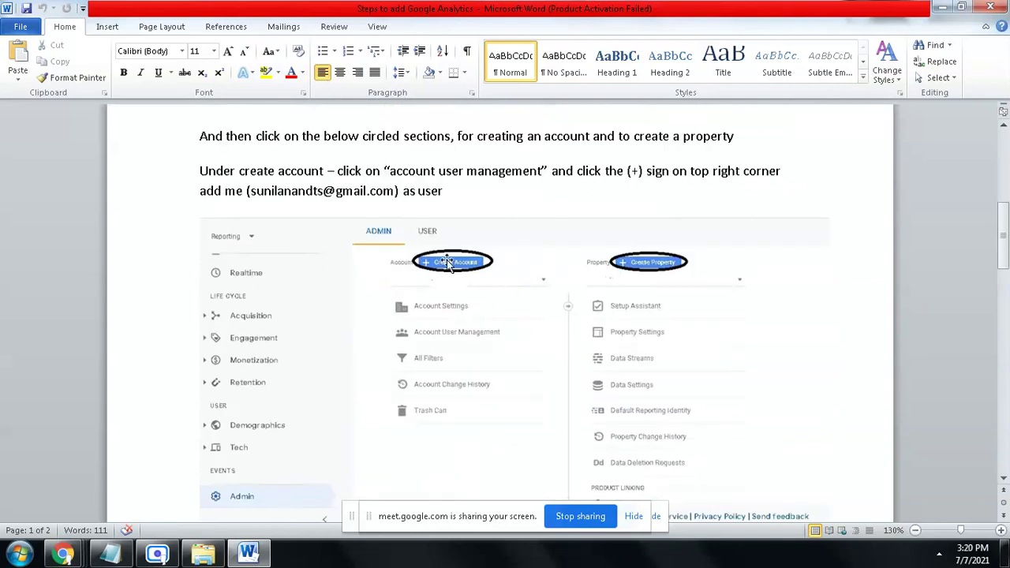
drag(361, 136, 719, 136)
click(368, 136)
scroll(642, 342, down, 4)
scroll(645, 342, down, 10)
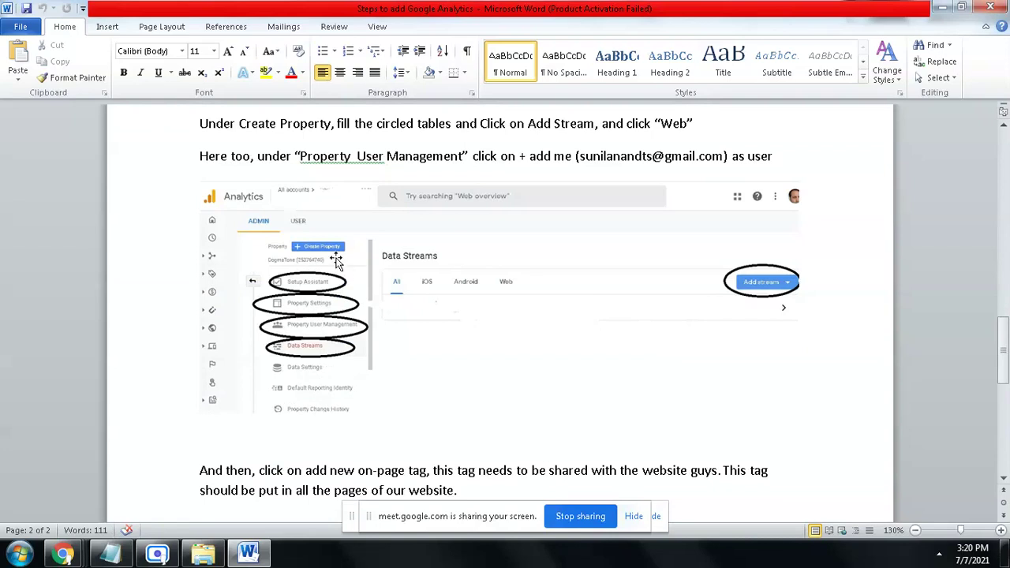
Step: Examine the guide's data stream and on-page tag instructions, including the Global Site Tag code, and return to the document's start
scroll(591, 387, down, 7)
scroll(667, 333, up, 6)
scroll(500, 271, down, 7)
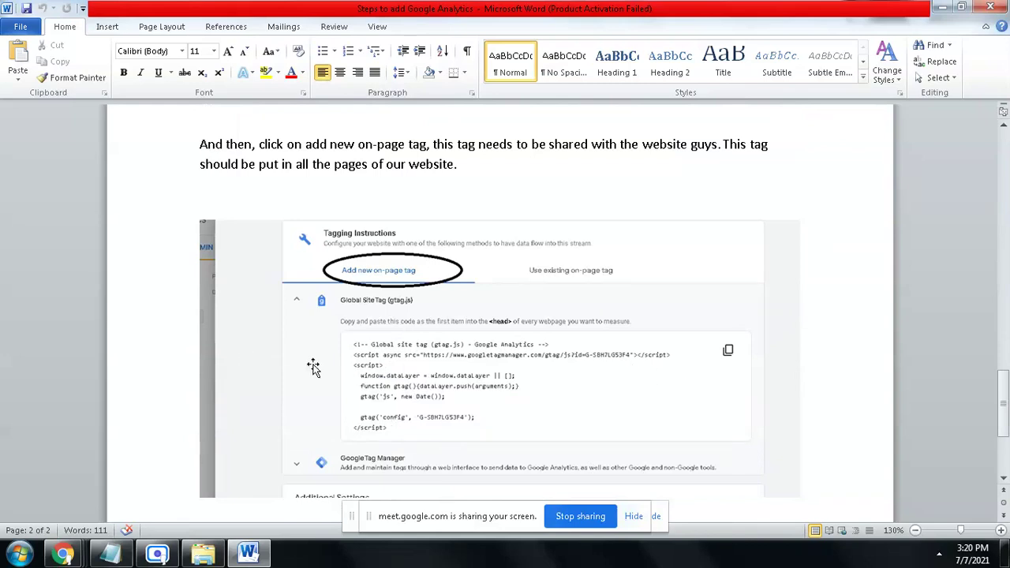
scroll(530, 342, down, 1)
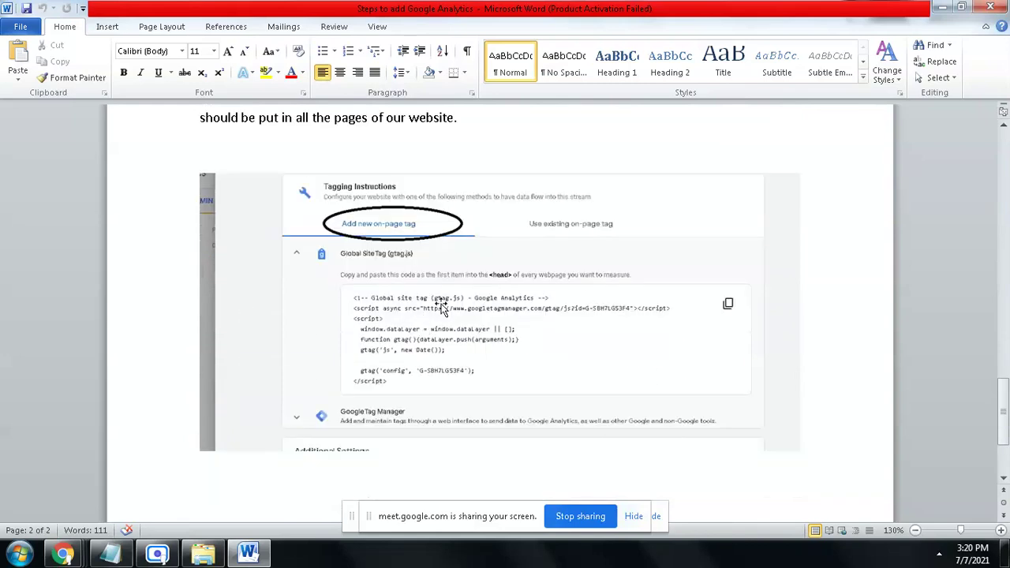
scroll(626, 350, up, 6)
scroll(734, 296, down, 7)
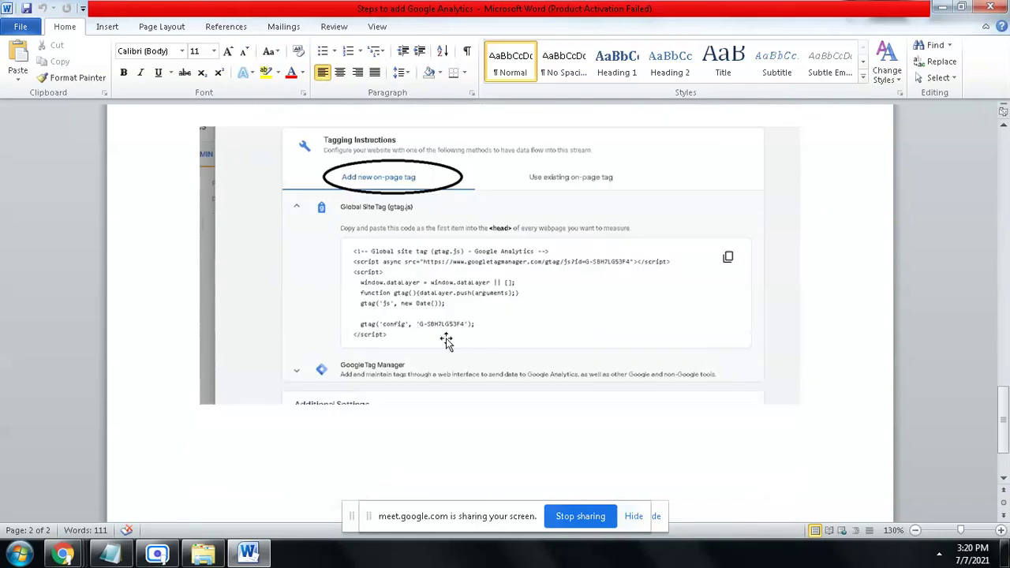
scroll(565, 364, down, 3)
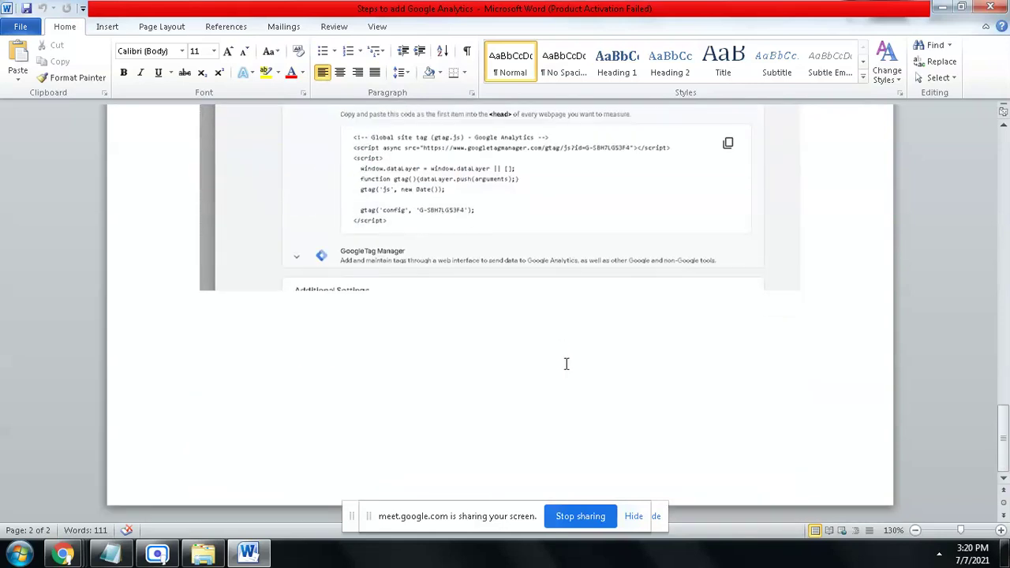
scroll(568, 359, up, 5)
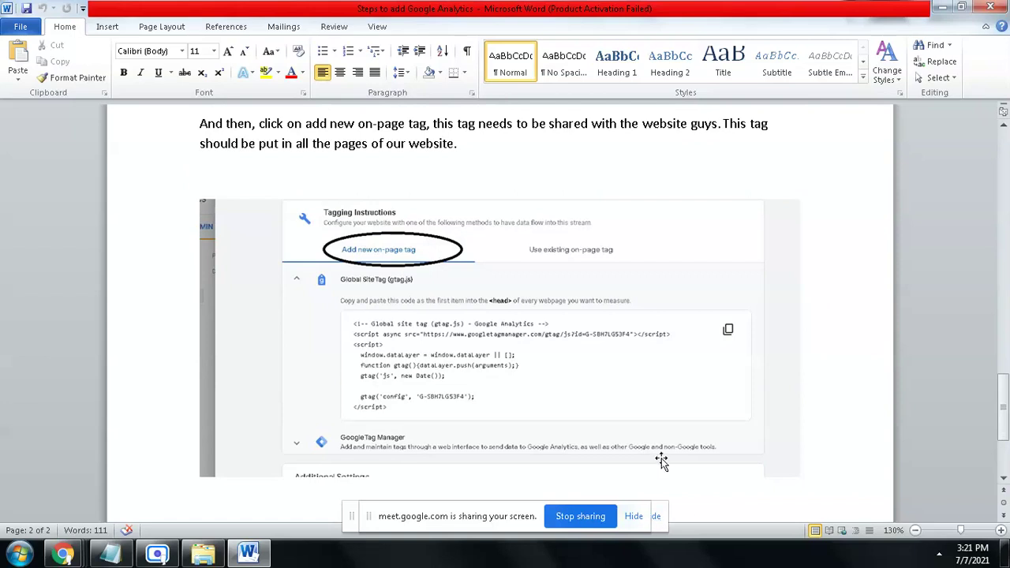
scroll(968, 372, up, 10)
scroll(968, 371, up, 10)
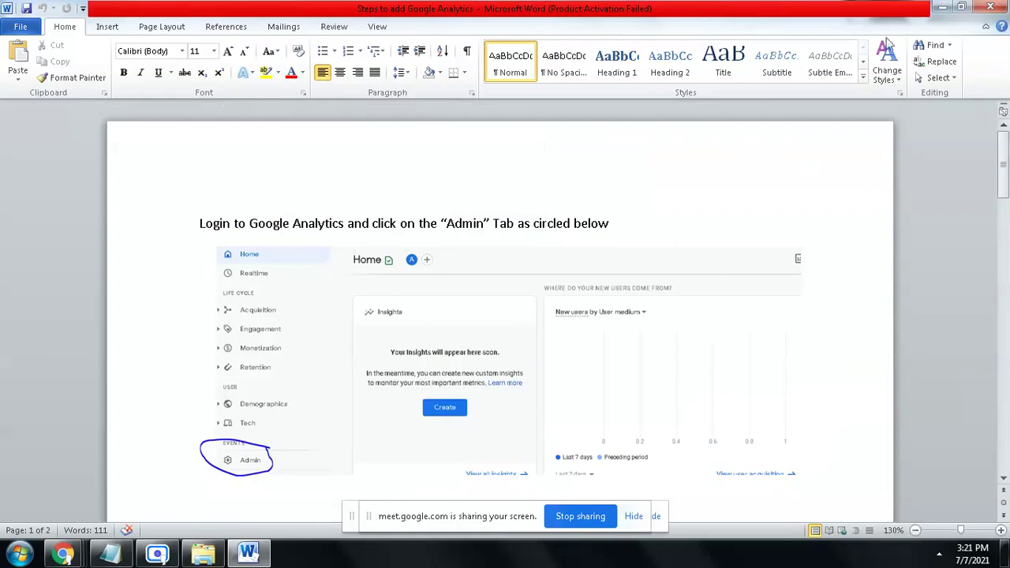
Step: Switch from the Word guide back to Google Analytics and open the Audience Overview report
click(941, 13)
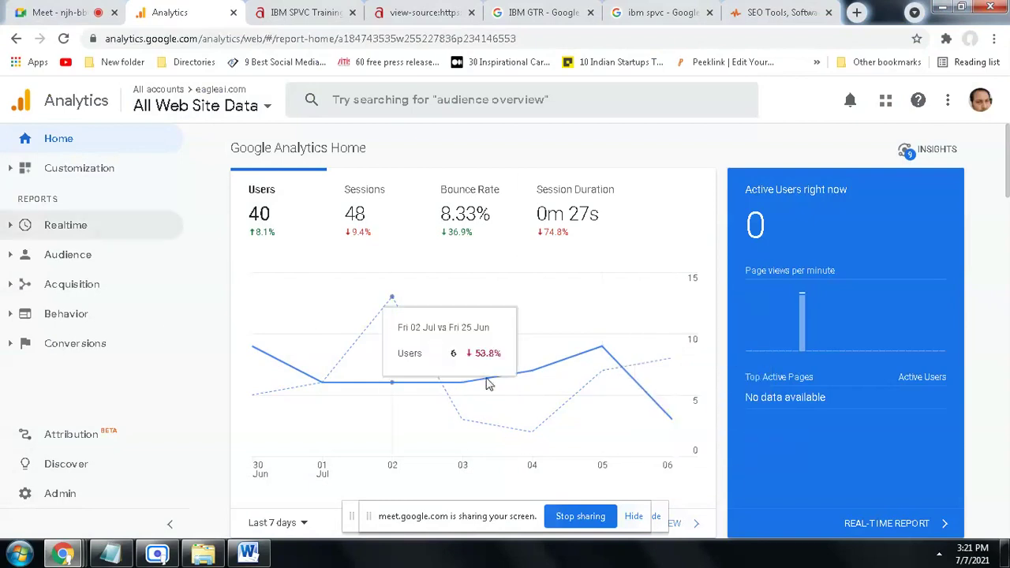
scroll(577, 338, down, 1)
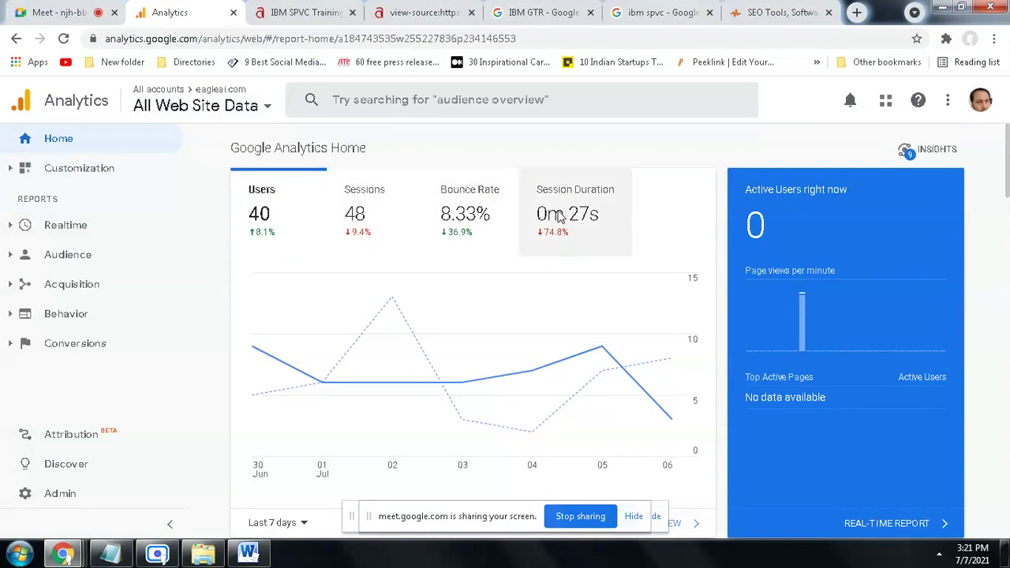
click(11, 254)
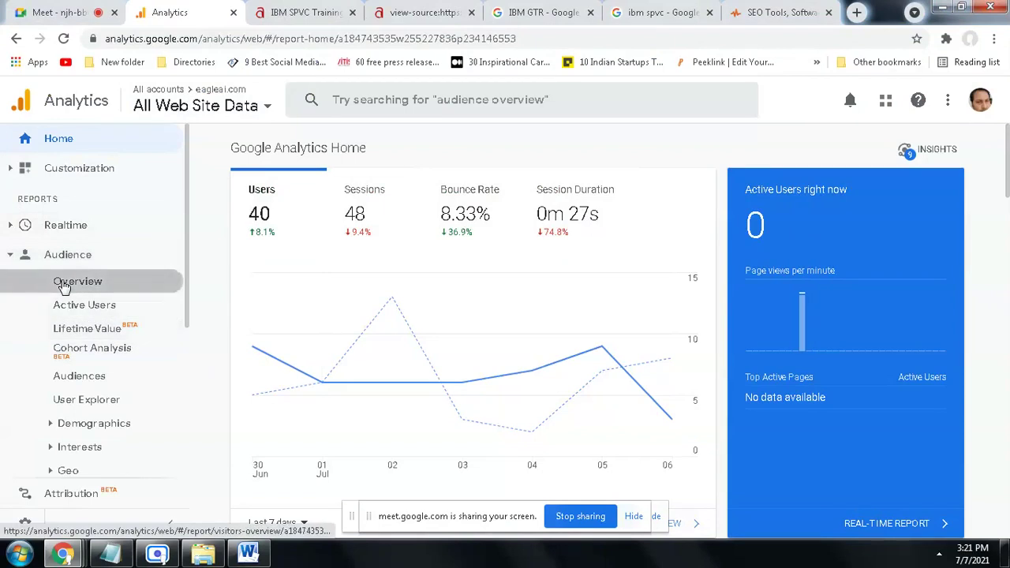
click(64, 287)
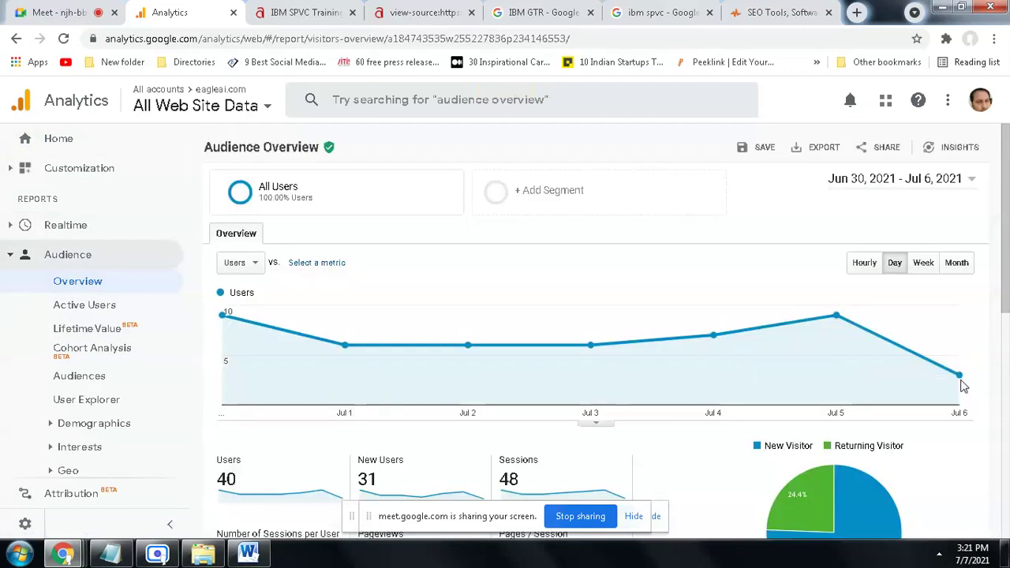
Step: Set the Audience Overview date range to May 31, 2021 through Jul 1, 2021 and apply it
click(970, 181)
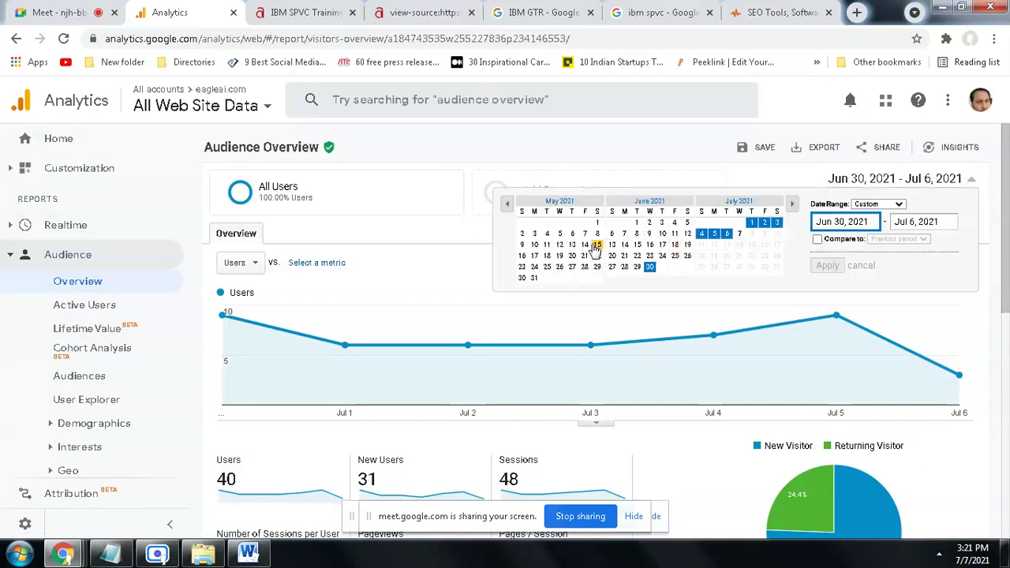
click(535, 279)
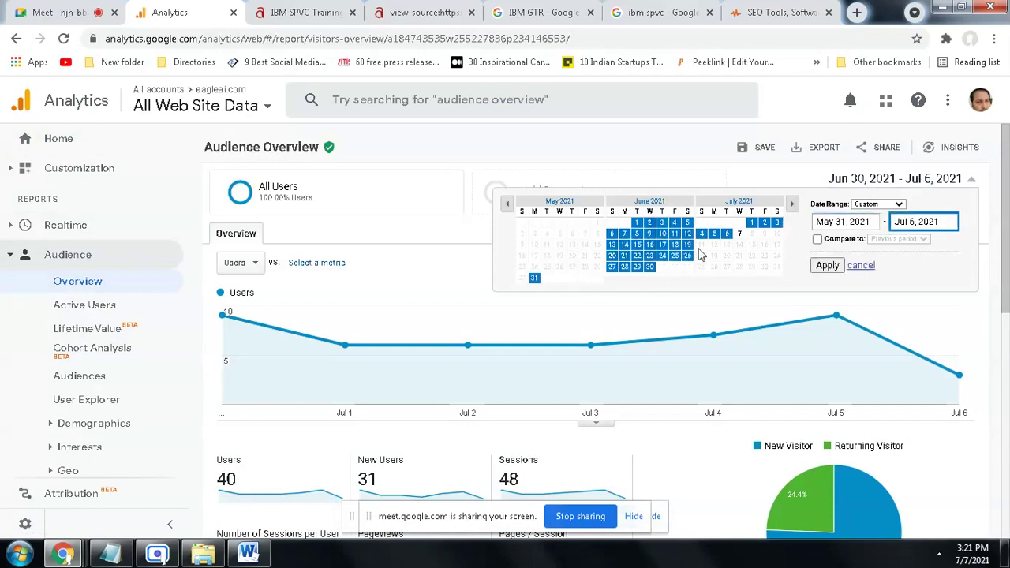
click(751, 223)
click(828, 266)
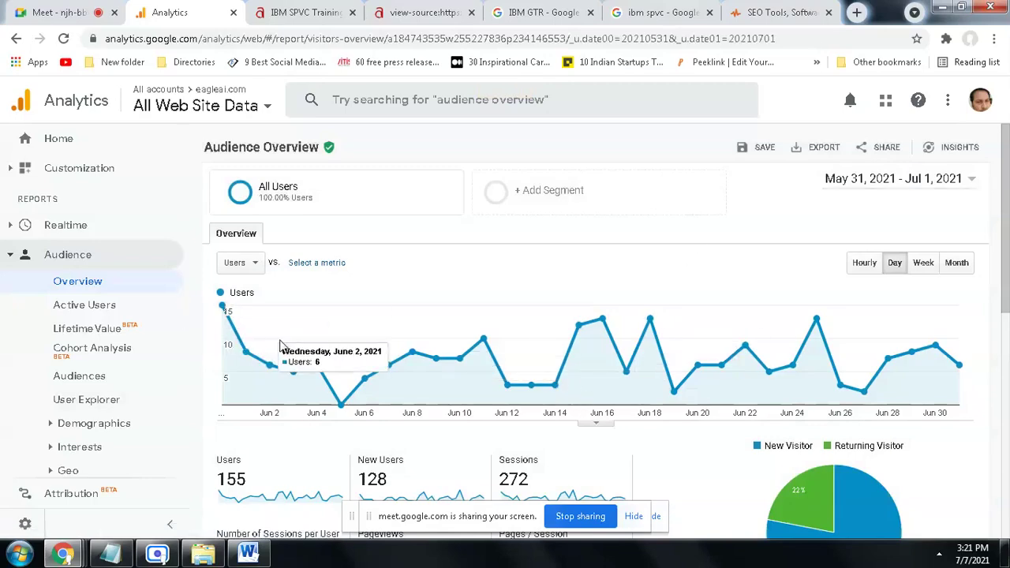
Step: Look over the graph's primary and comparison metric choices, and view the Users graph hourly before returning to daily
click(254, 263)
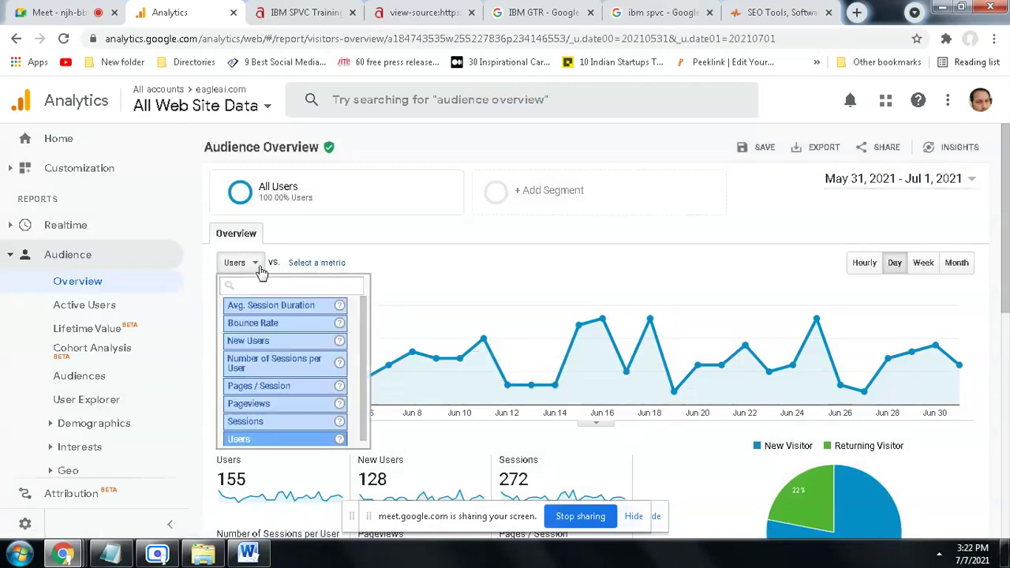
click(308, 262)
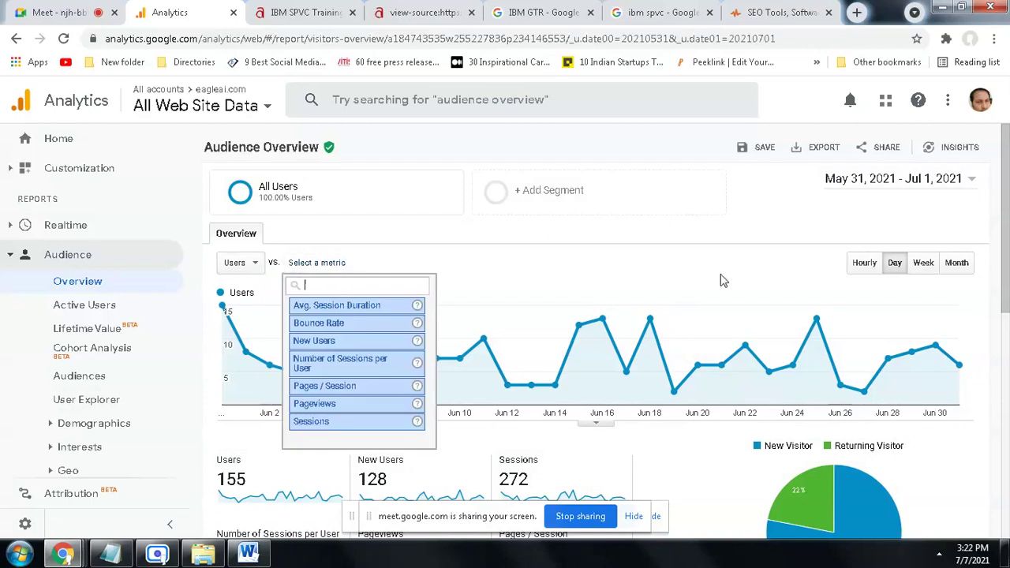
click(781, 277)
click(865, 264)
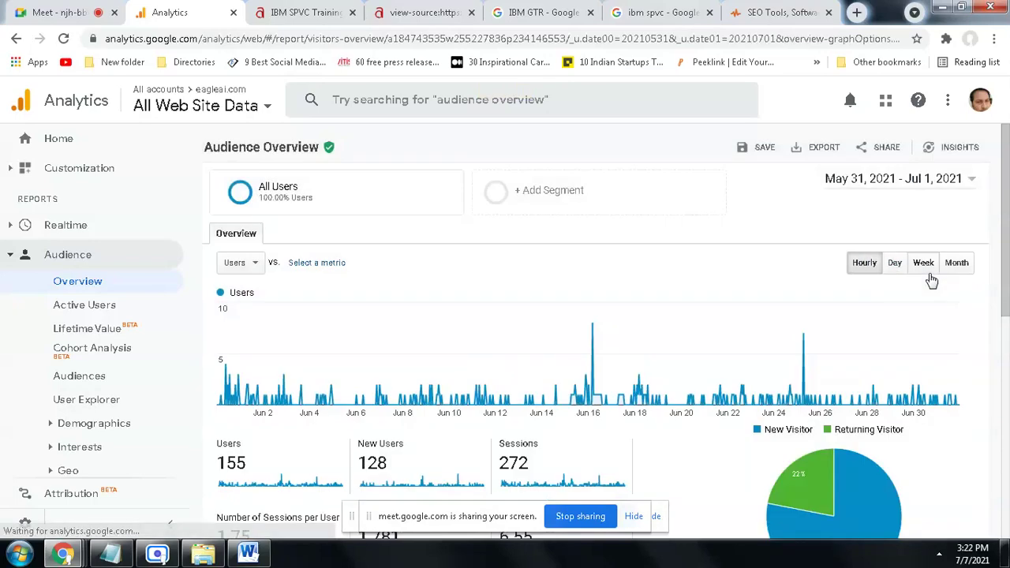
click(897, 270)
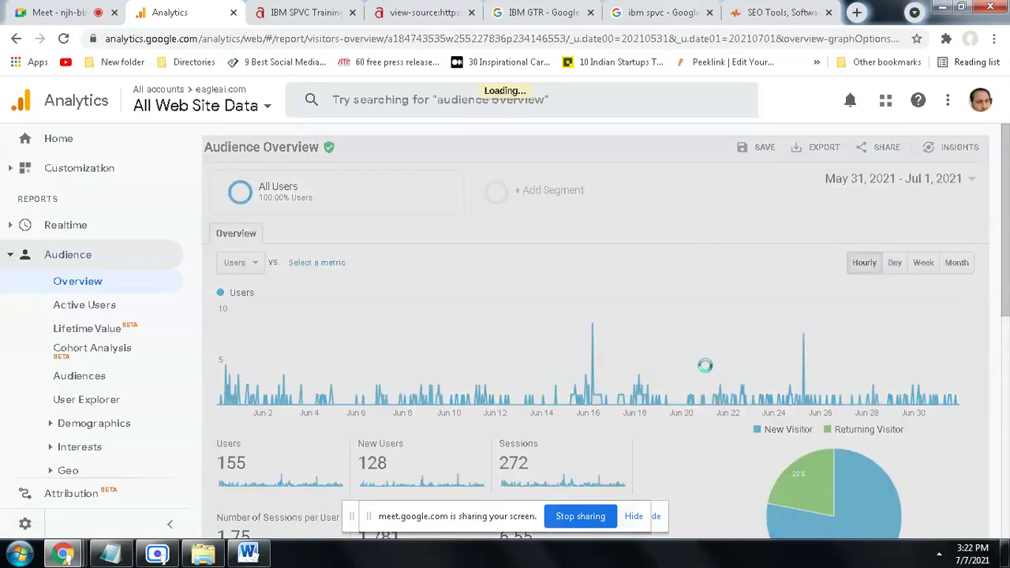
Step: Review the Audience Overview's demographic breakdown of users by country and by city
scroll(727, 393, down, 5)
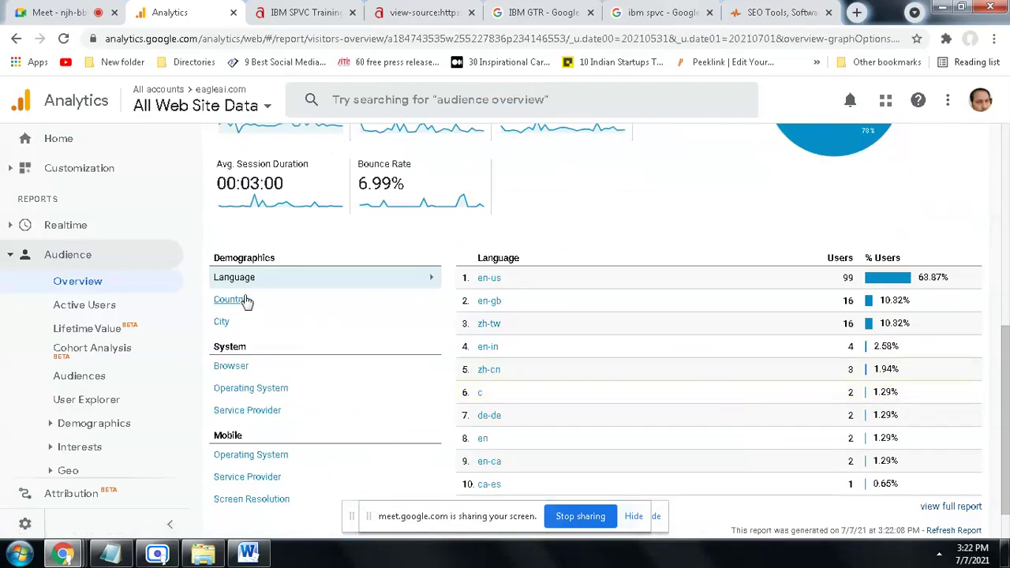
click(230, 301)
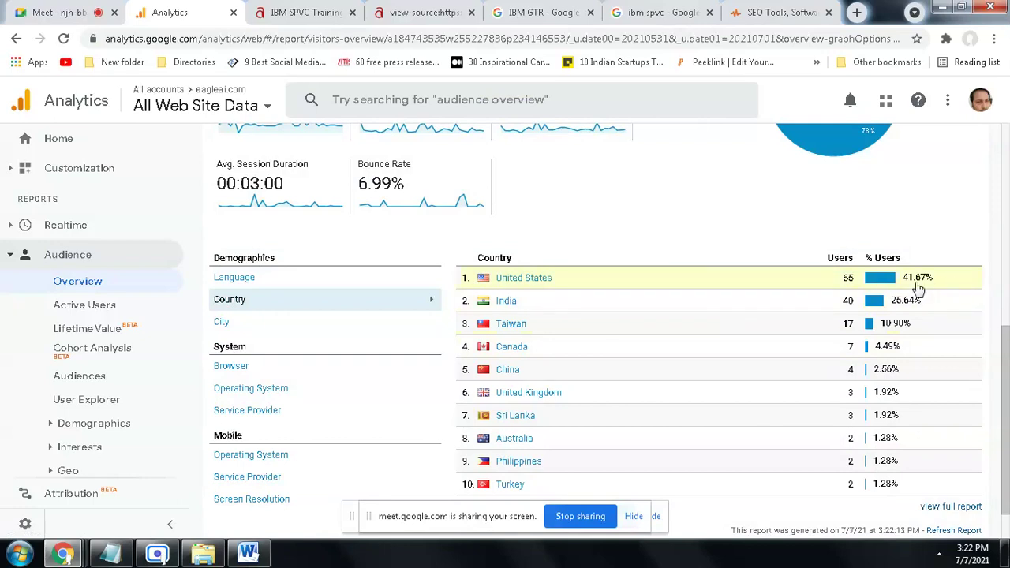
click(265, 325)
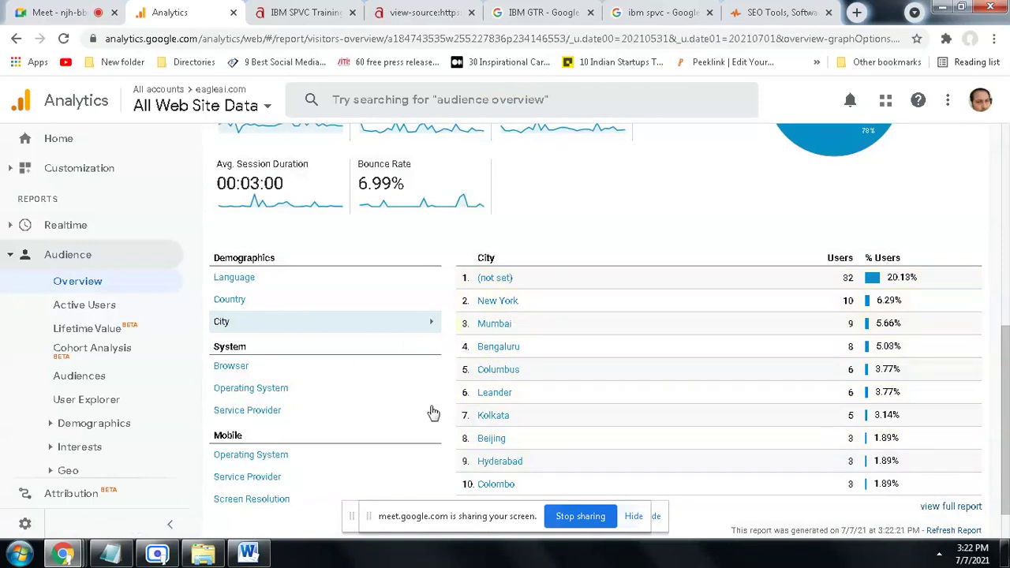
scroll(430, 412, down, 1)
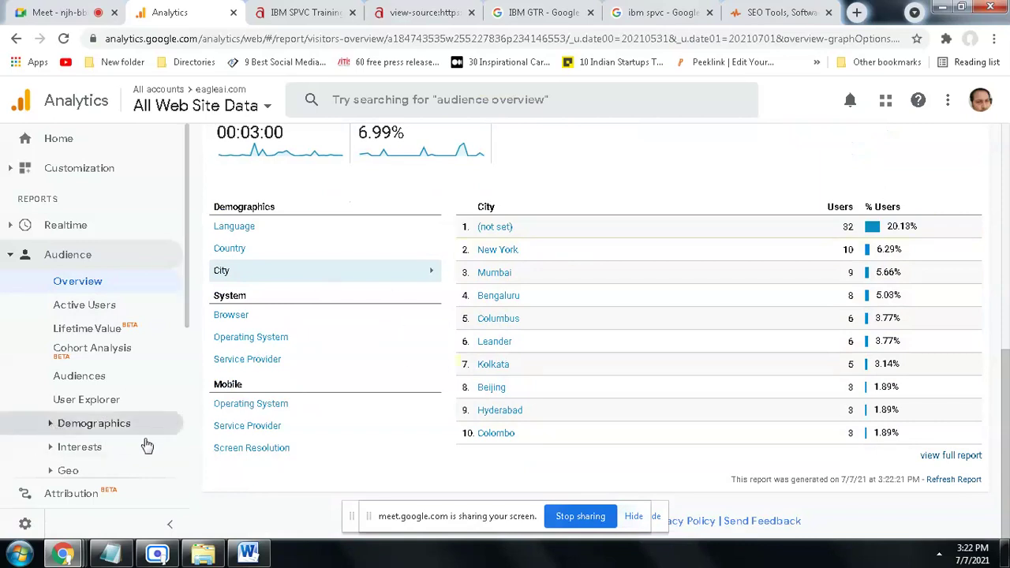
Step: Examine the Demographics Age report's graph and table, and return to the Analytics home page
click(79, 425)
scroll(118, 371, down, 2)
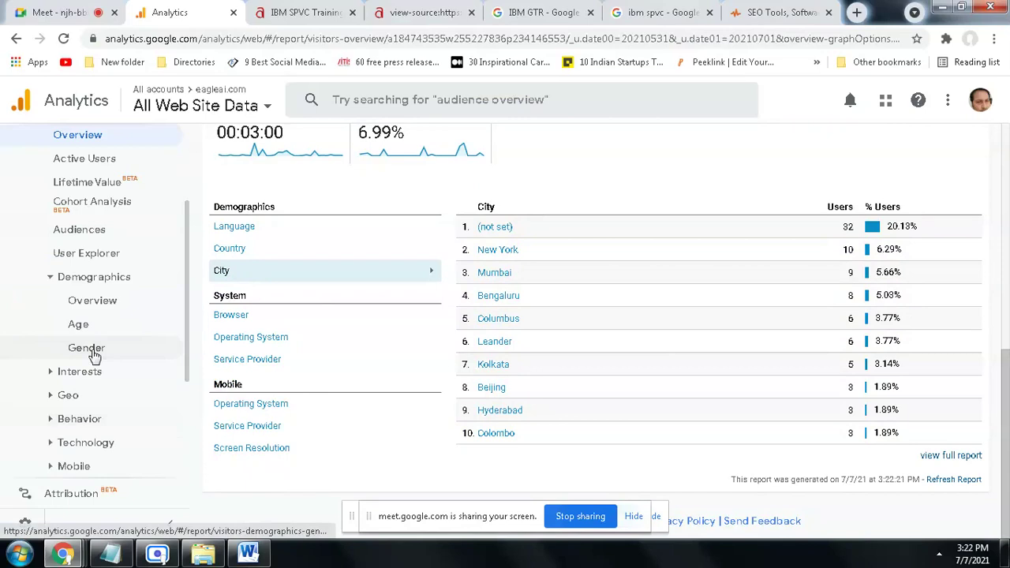
click(79, 324)
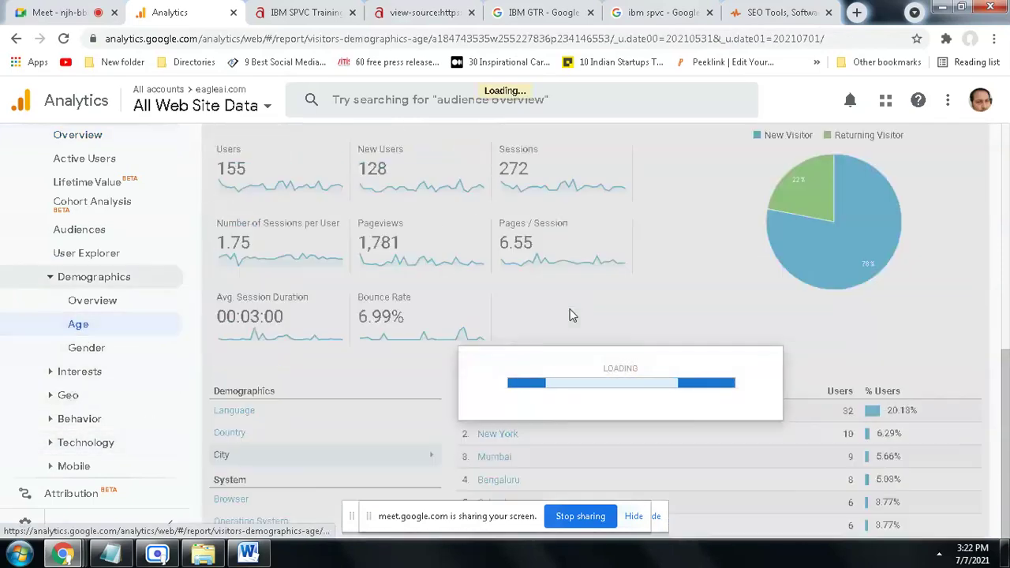
scroll(572, 315, down, 3)
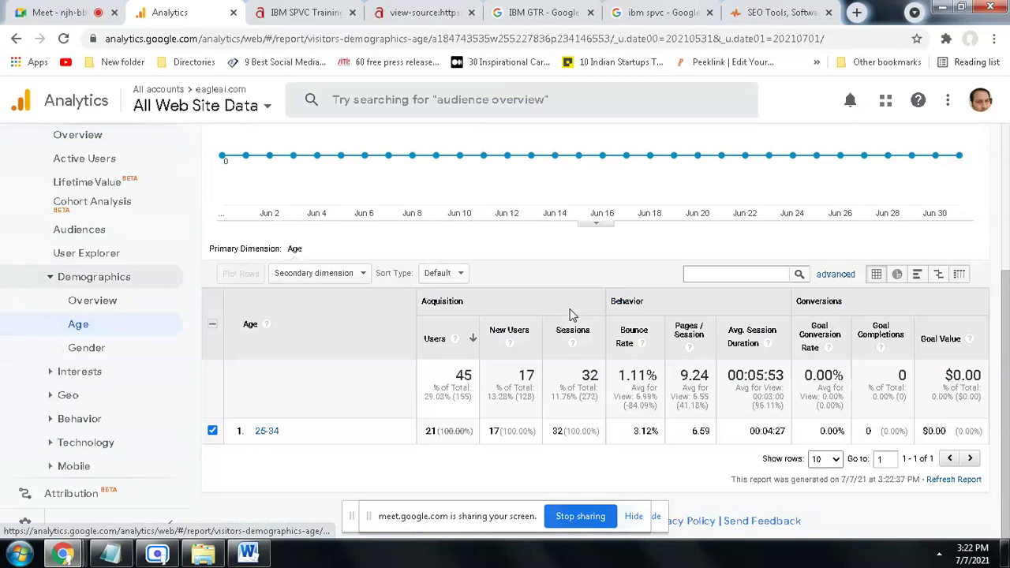
scroll(572, 314, up, 3)
scroll(147, 207, up, 2)
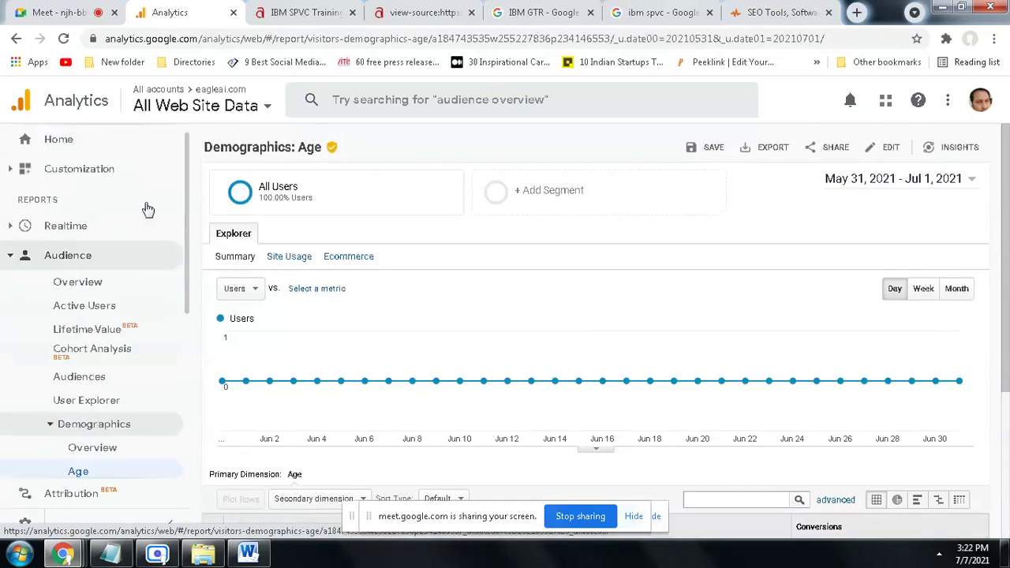
click(57, 141)
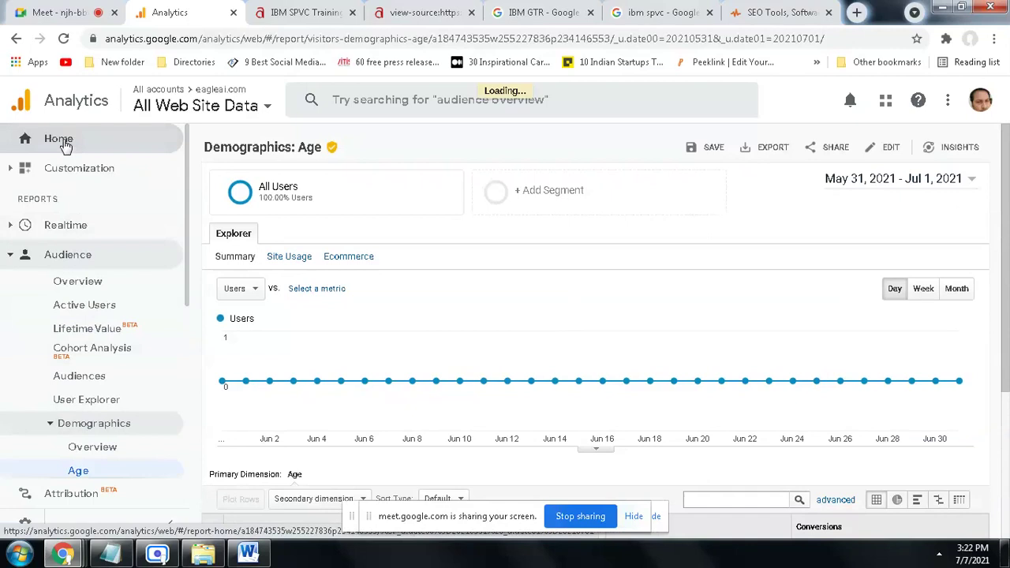
Step: Switch to the SEO Site Checkup report and highlight the Meta Title Test and Meta Description Test results
click(781, 12)
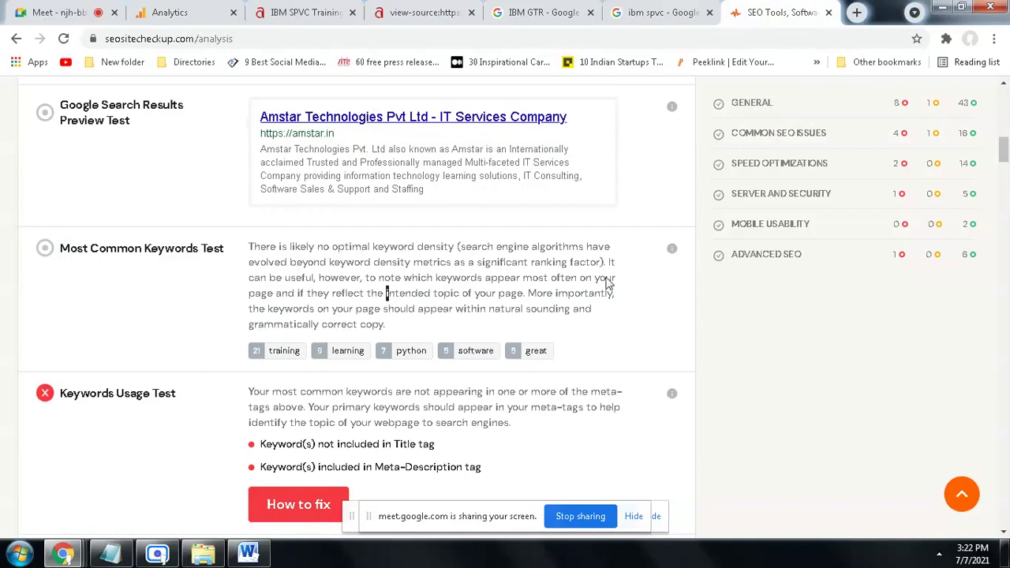
scroll(165, 261, up, 4)
drag(60, 238, 155, 241)
drag(111, 298, 210, 308)
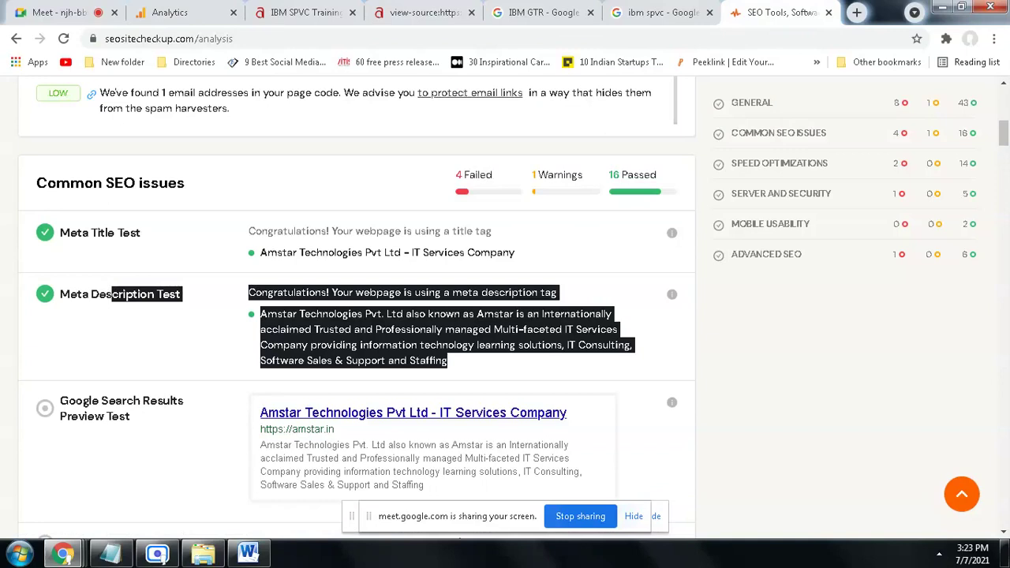
scroll(689, 355, down, 2)
drag(700, 289, 544, 20)
Step: Glance at the IBM SPVC page's heading, and review the SEO report's keyword, Heading Tags and Sitemap tests
click(316, 12)
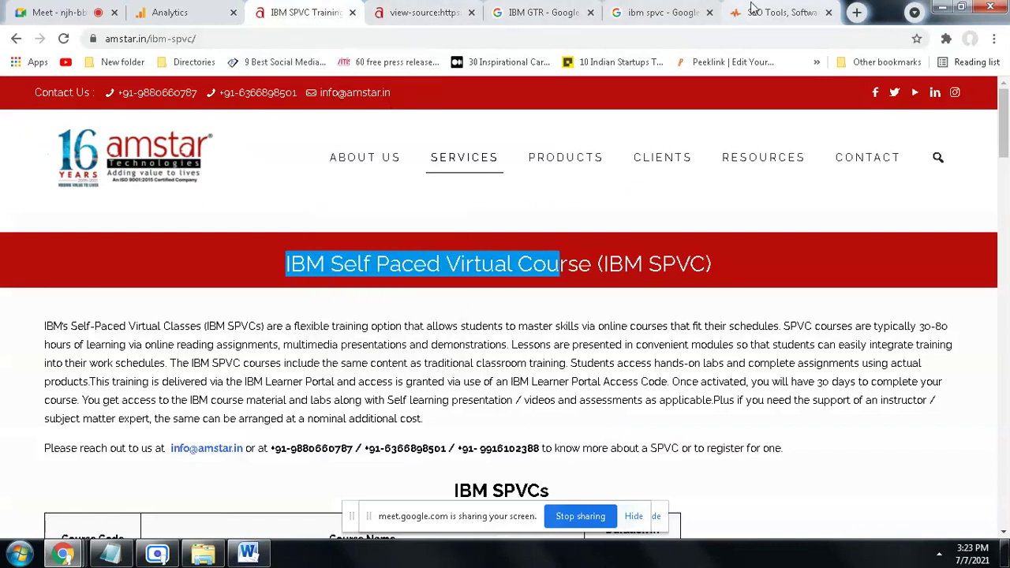
click(781, 12)
click(710, 324)
scroll(698, 334, down, 6)
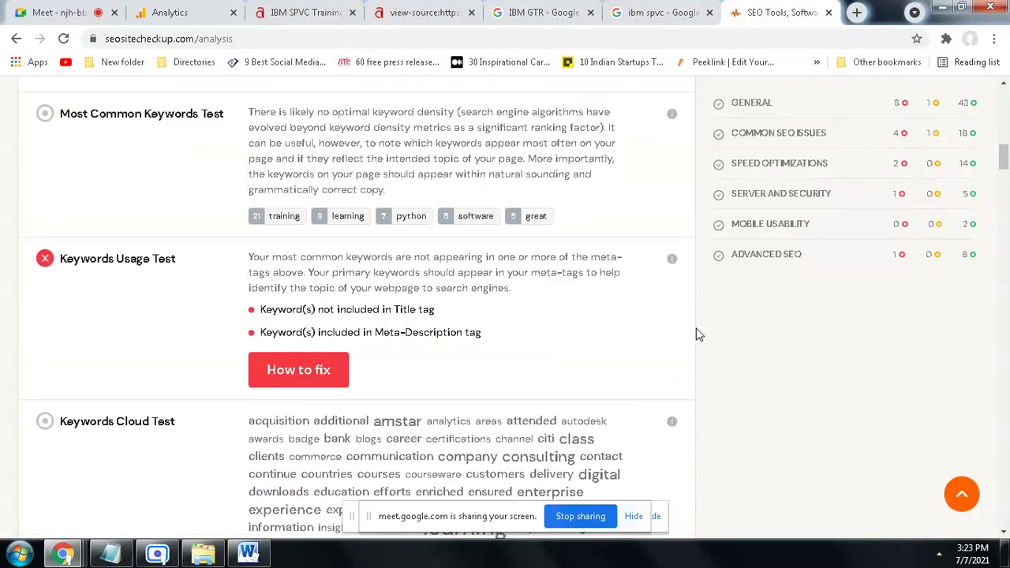
scroll(450, 325, down, 10)
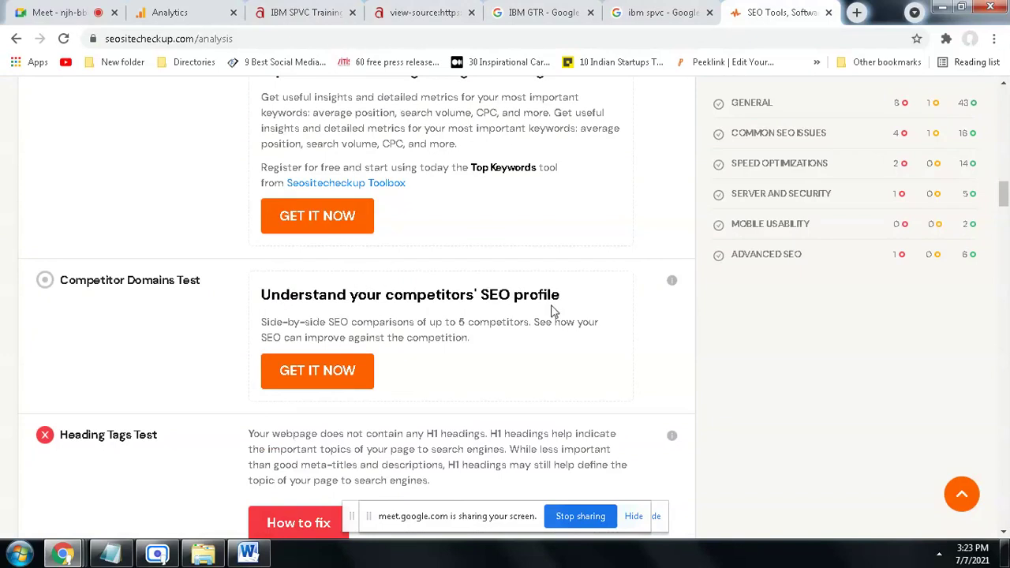
scroll(735, 359, down, 8)
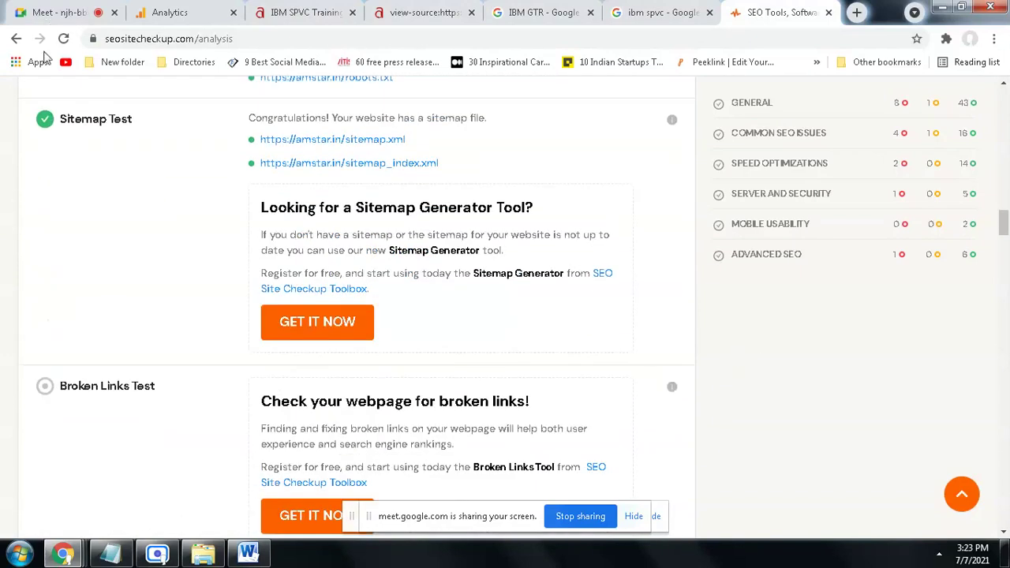
Step: Review the SEO report from the Keywords Cloud Test to the Inline CSS Test, highlighting the Image Alt Test
scroll(581, 395, up, 20)
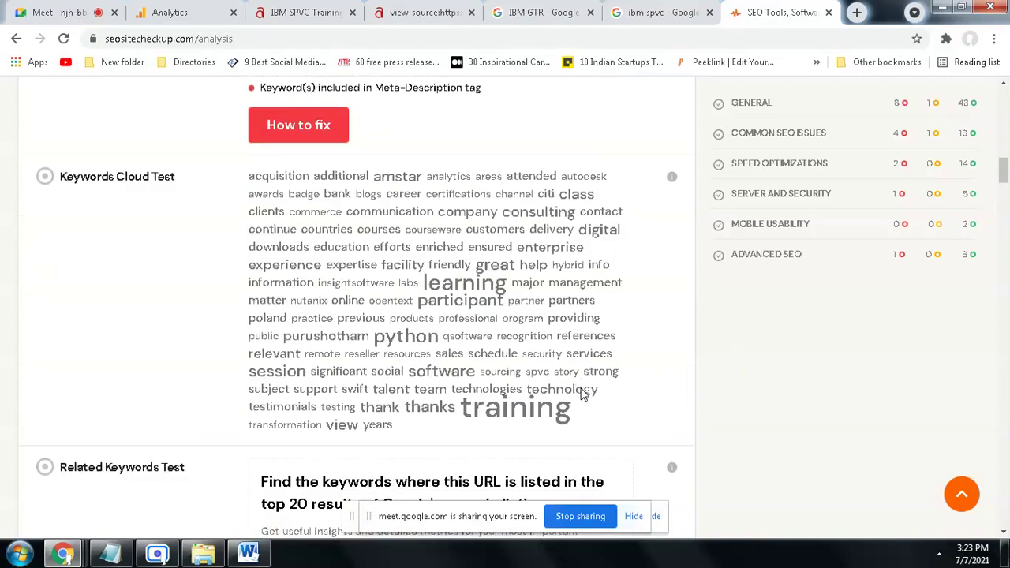
scroll(472, 407, down, 3)
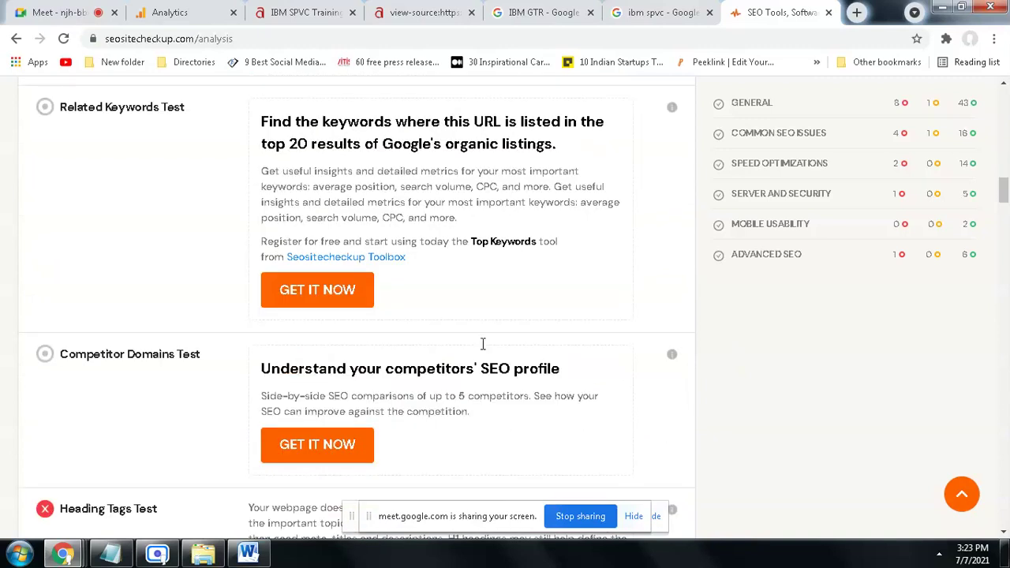
scroll(481, 375, down, 3)
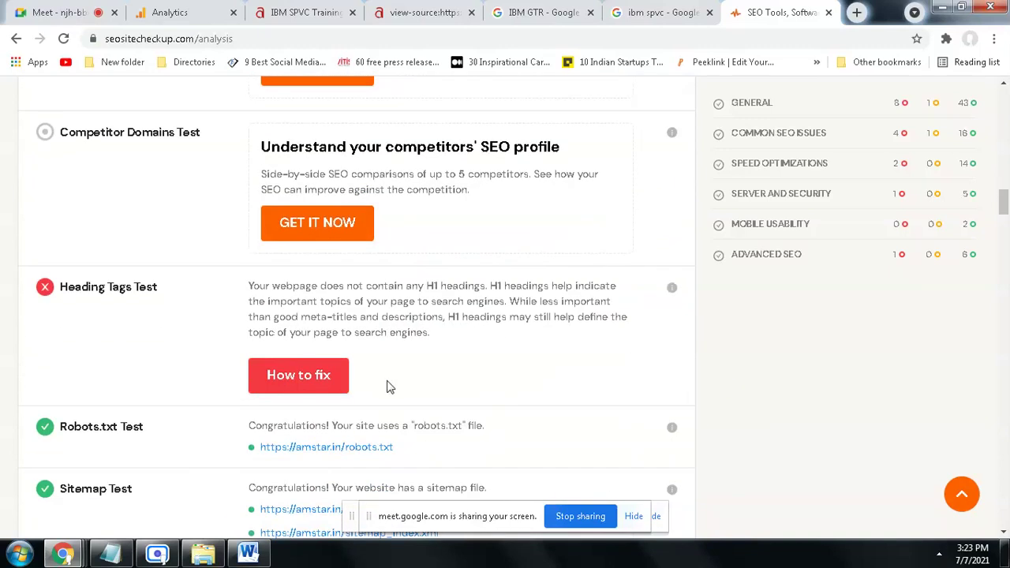
scroll(650, 345, down, 9)
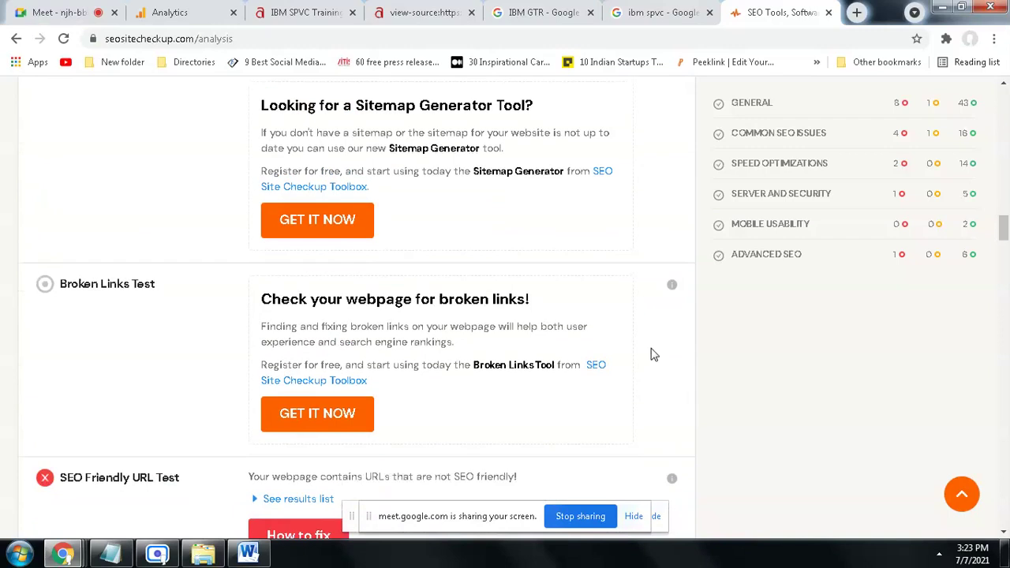
scroll(652, 354, down, 2)
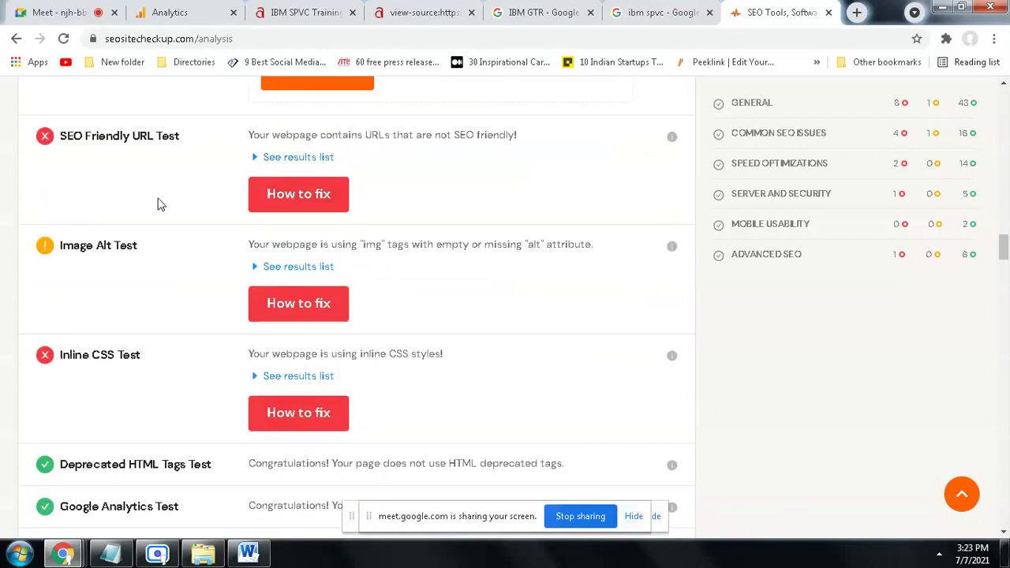
drag(133, 239, 138, 243)
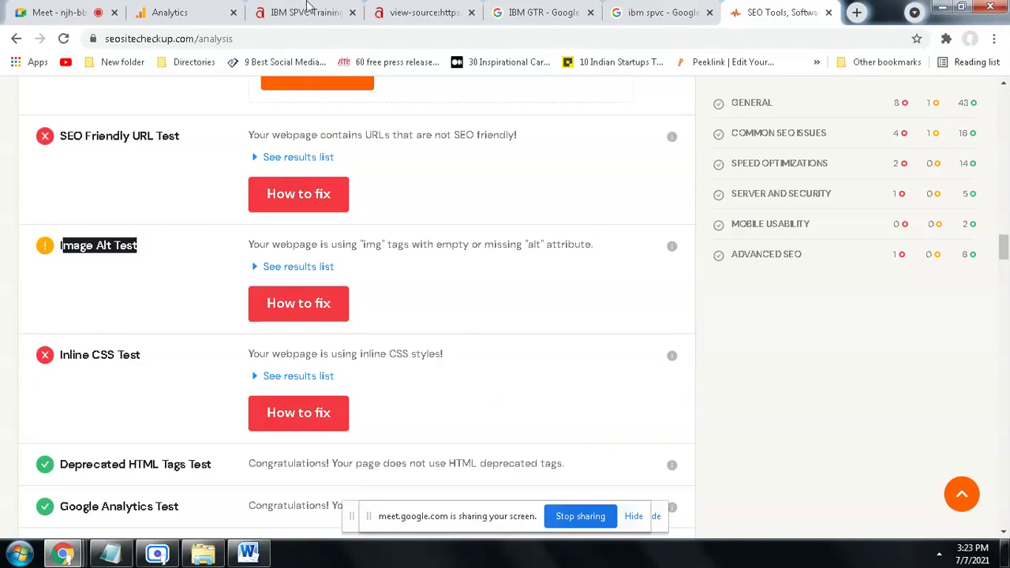
Step: Open the About Us page of the amstar.in website and look through its images and content
click(299, 12)
scroll(688, 316, down, 5)
scroll(868, 408, up, 5)
mouse_move(516, 144)
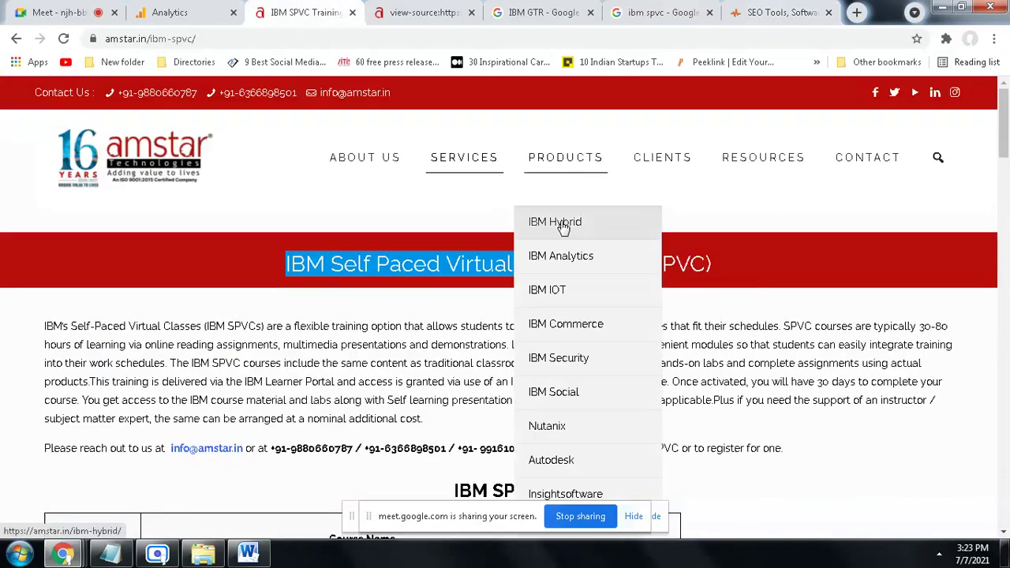
click(363, 164)
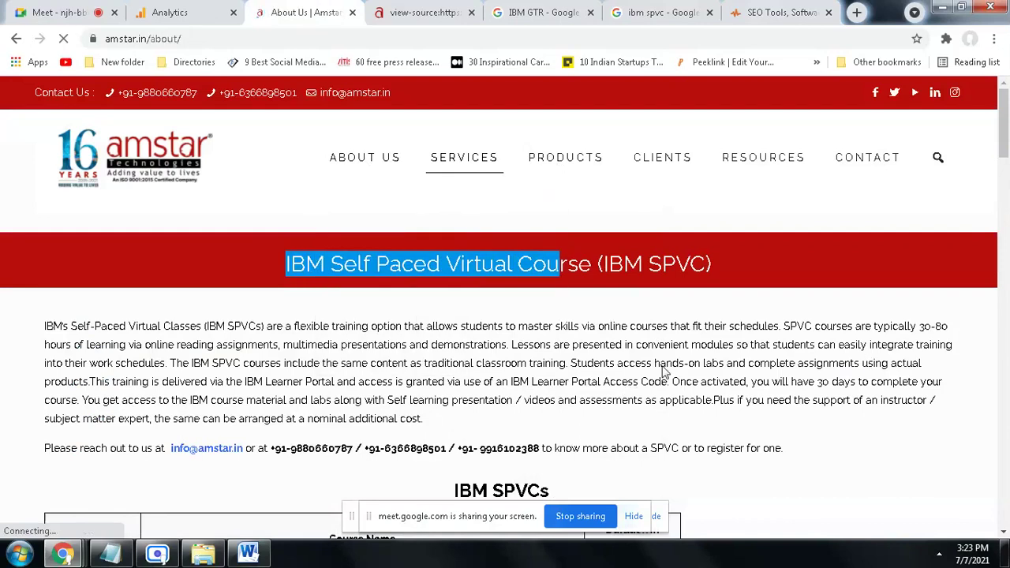
scroll(663, 371, down, 5)
scroll(429, 421, up, 2)
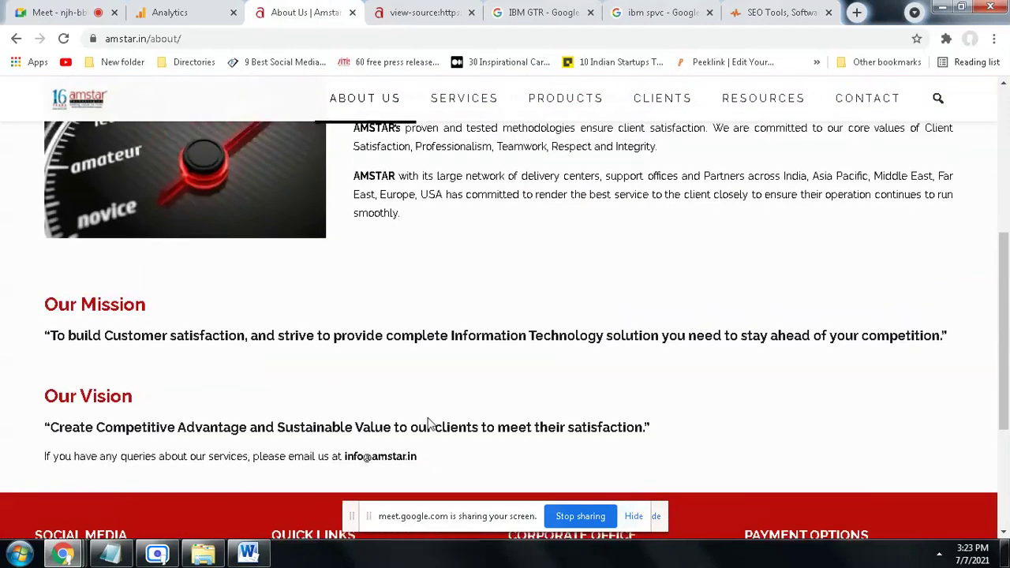
Step: Open the About Us page's speedometer image in its own tab and highlight its file name in the image address
right_click(119, 232)
click(138, 244)
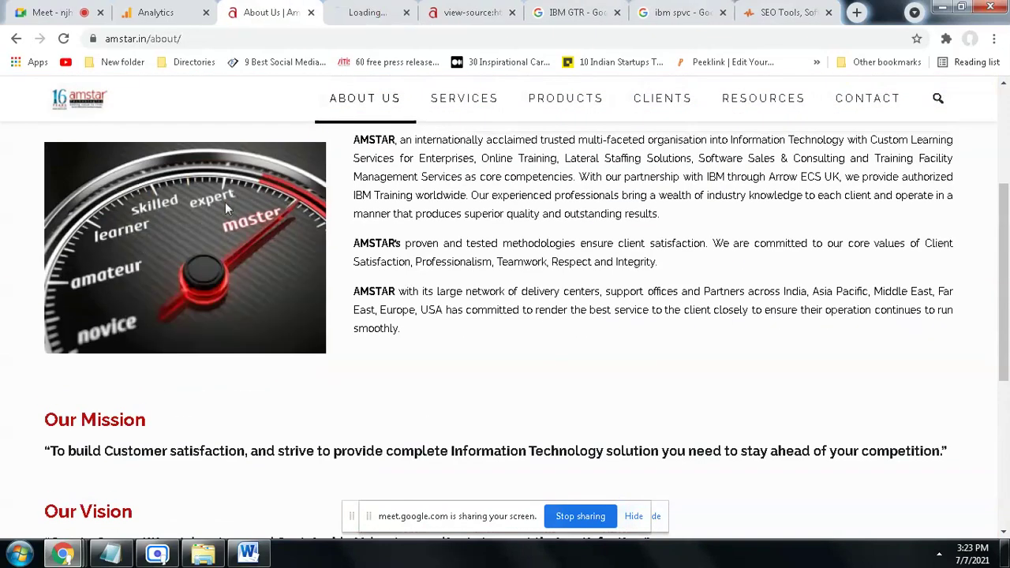
click(347, 14)
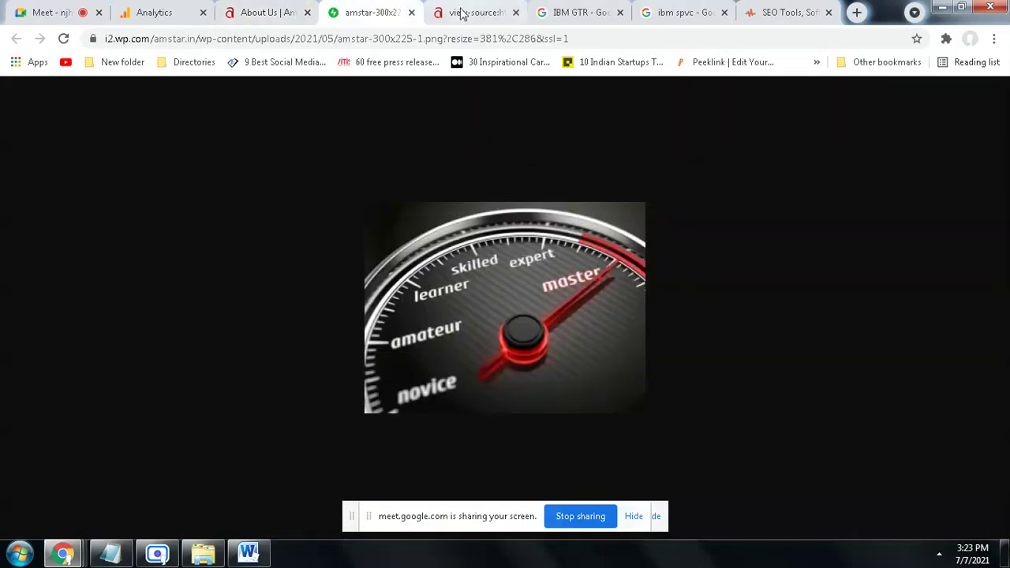
drag(337, 39, 437, 38)
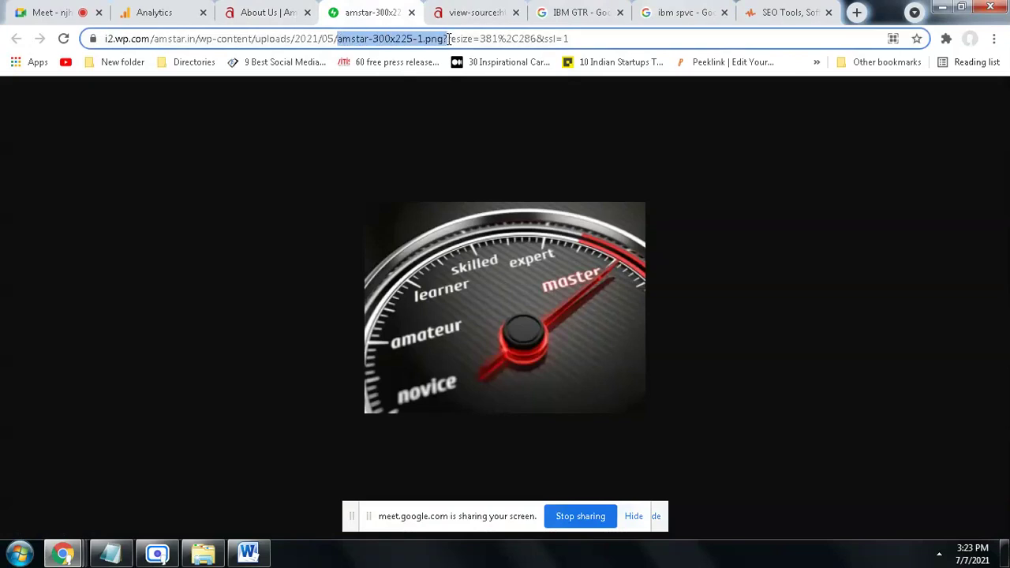
click(276, 13)
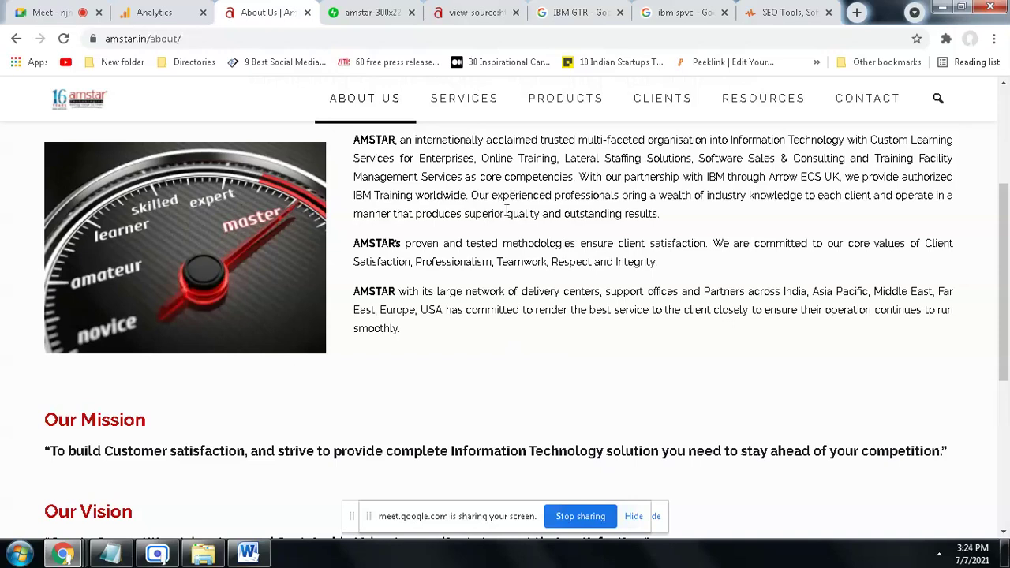
click(375, 14)
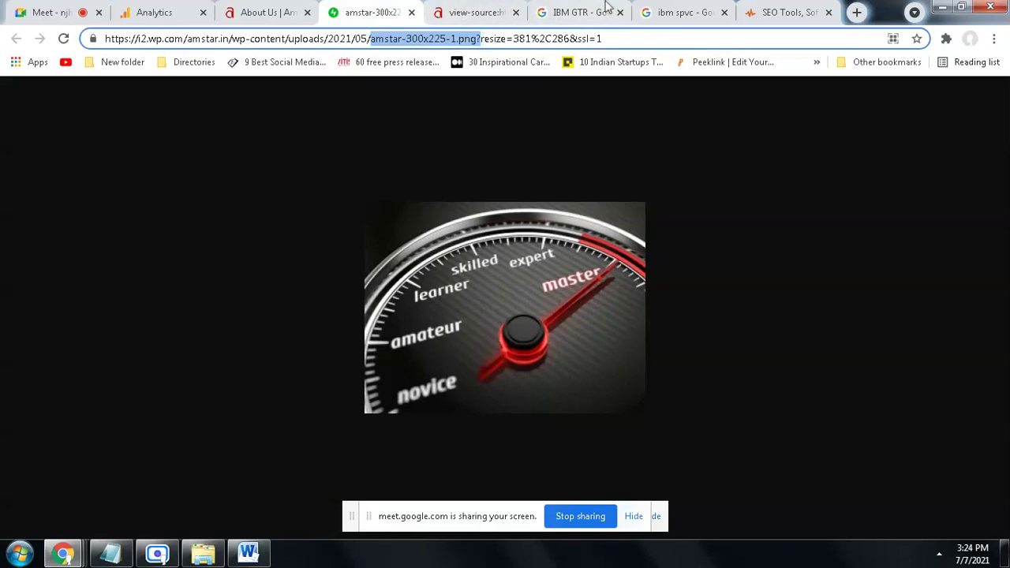
Step: Return to the SEO Site Checkup report and review the tests from Inline CSS to Social Media
click(146, 13)
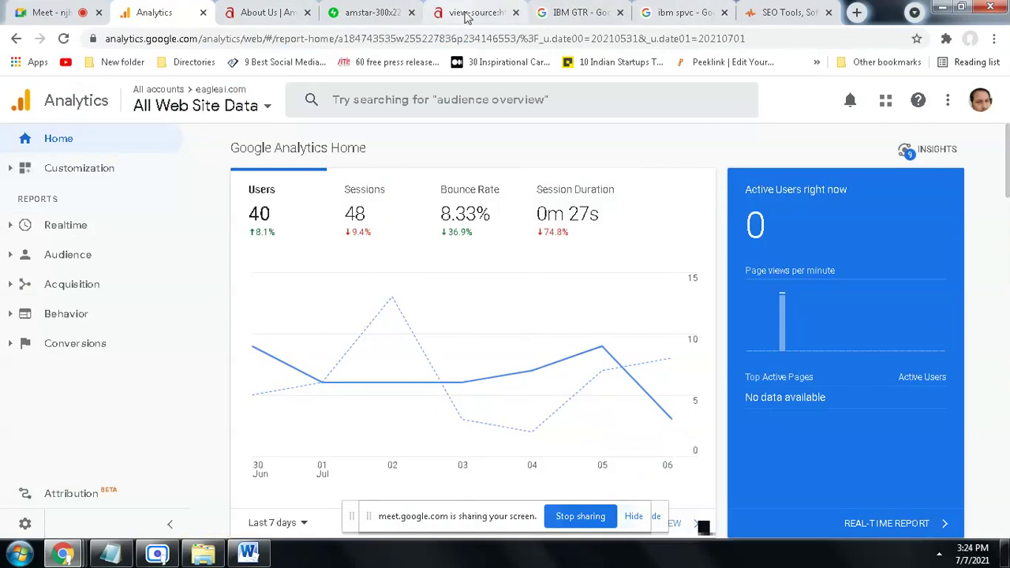
click(809, 12)
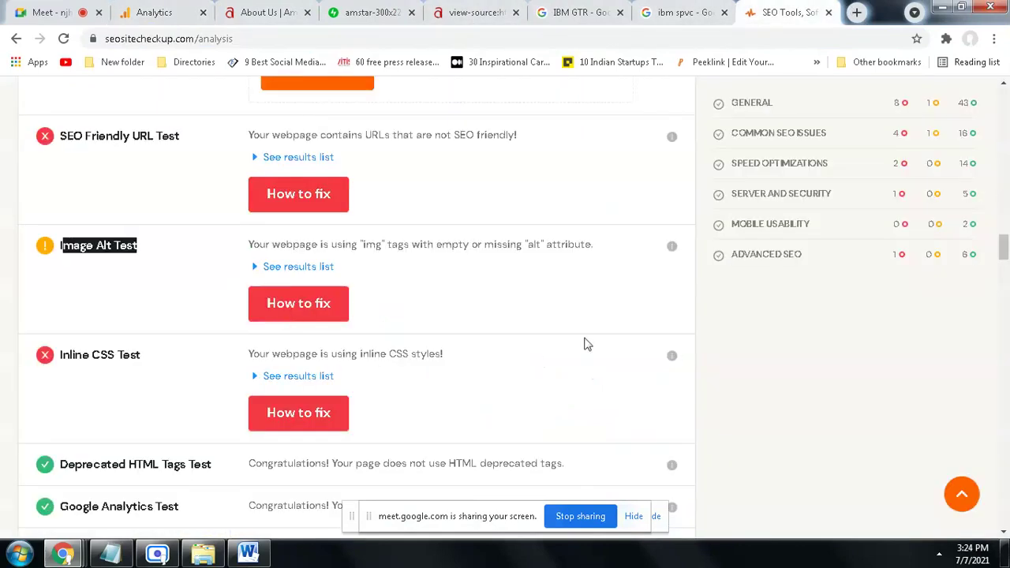
scroll(587, 344, down, 3)
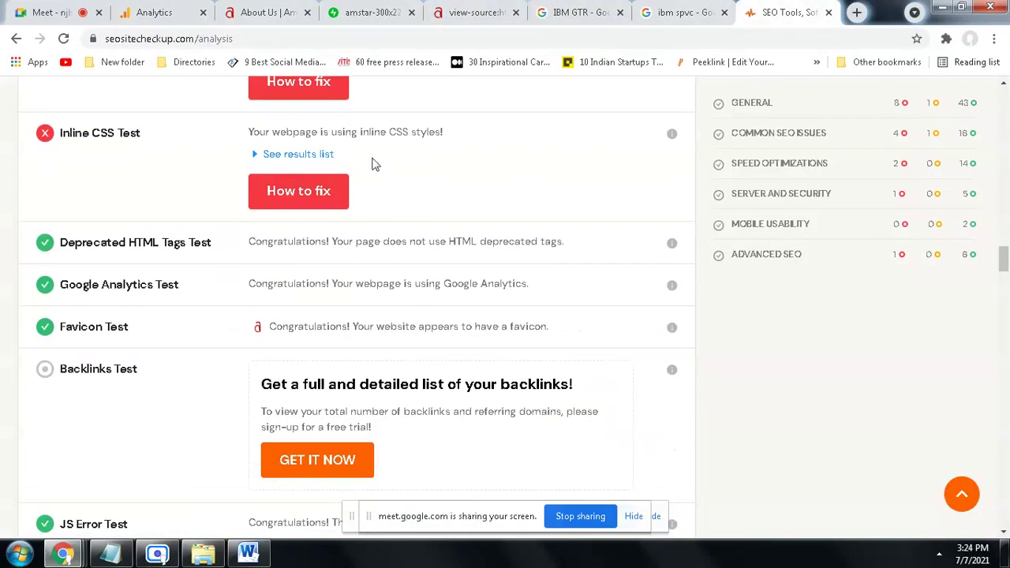
scroll(237, 264, up, 1)
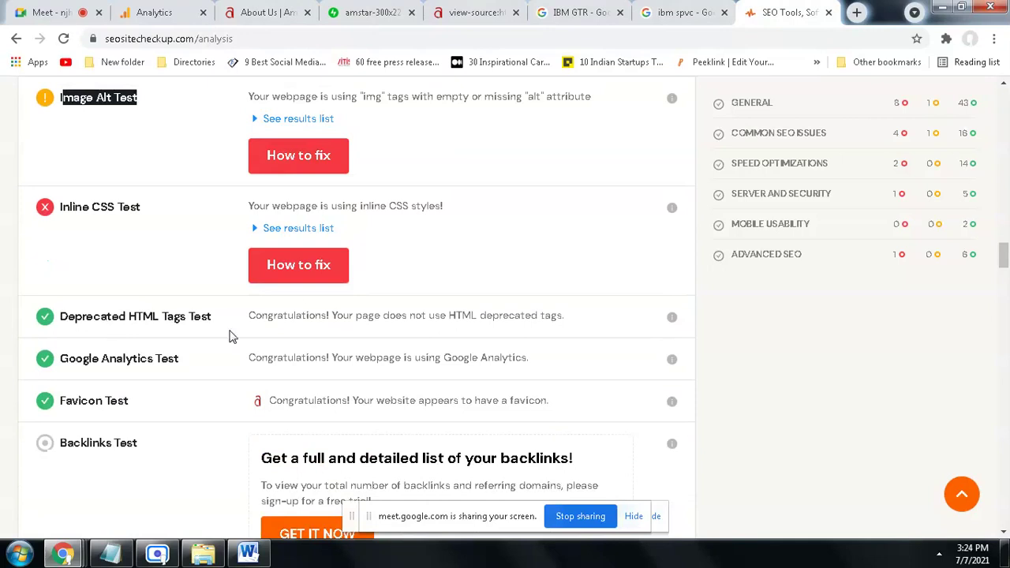
scroll(229, 337, down, 2)
scroll(187, 369, down, 2)
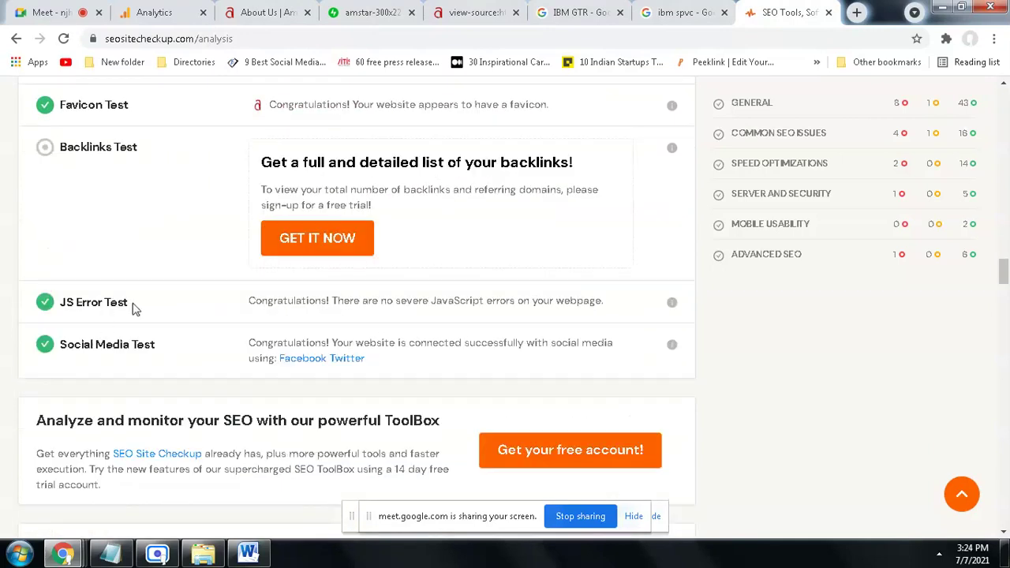
scroll(568, 359, down, 6)
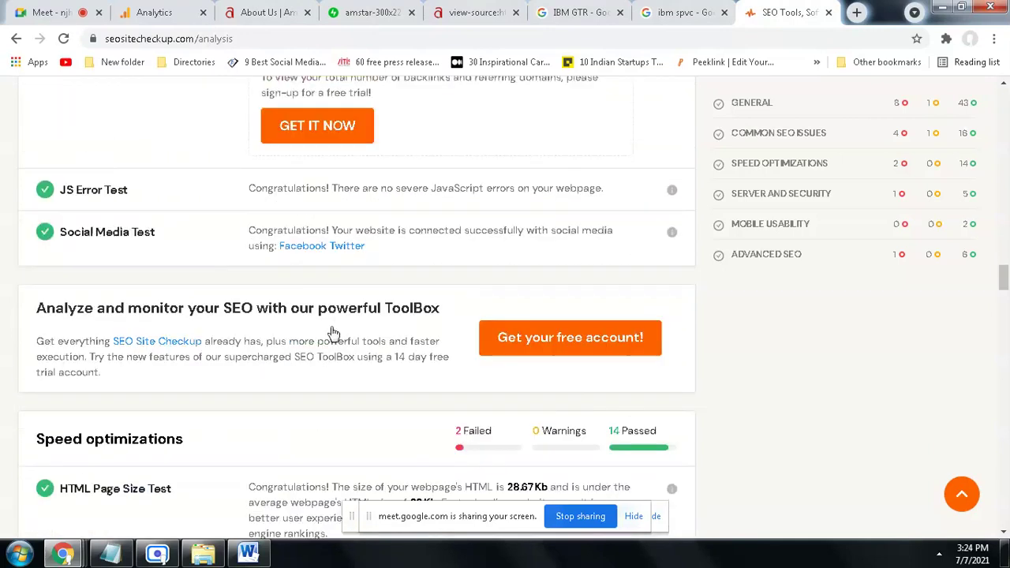
Step: Highlight the Site Loading Speed Test result, open its fix advice, highlight the recommendations and close the advice
scroll(572, 362, down, 1)
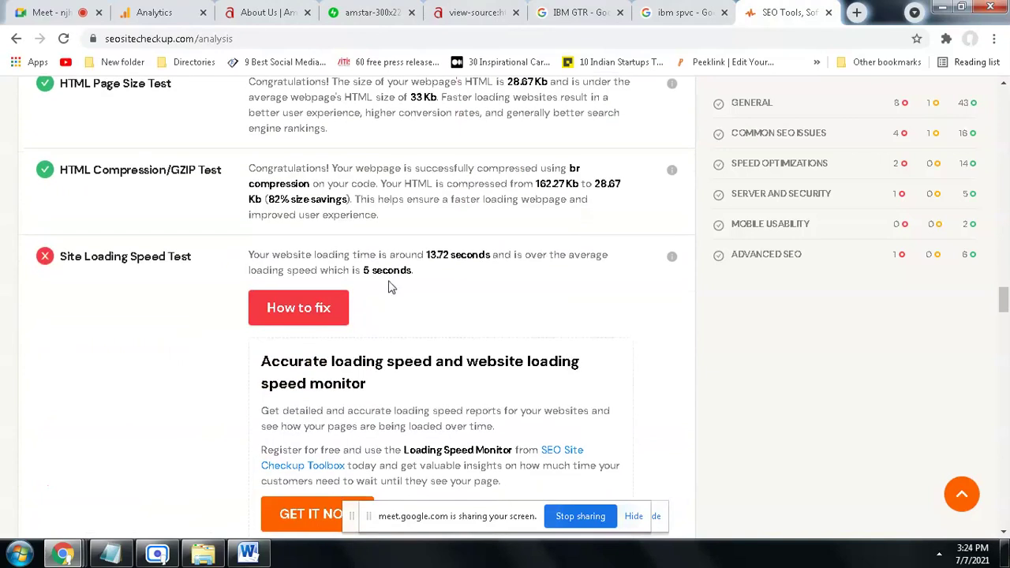
drag(251, 254, 429, 287)
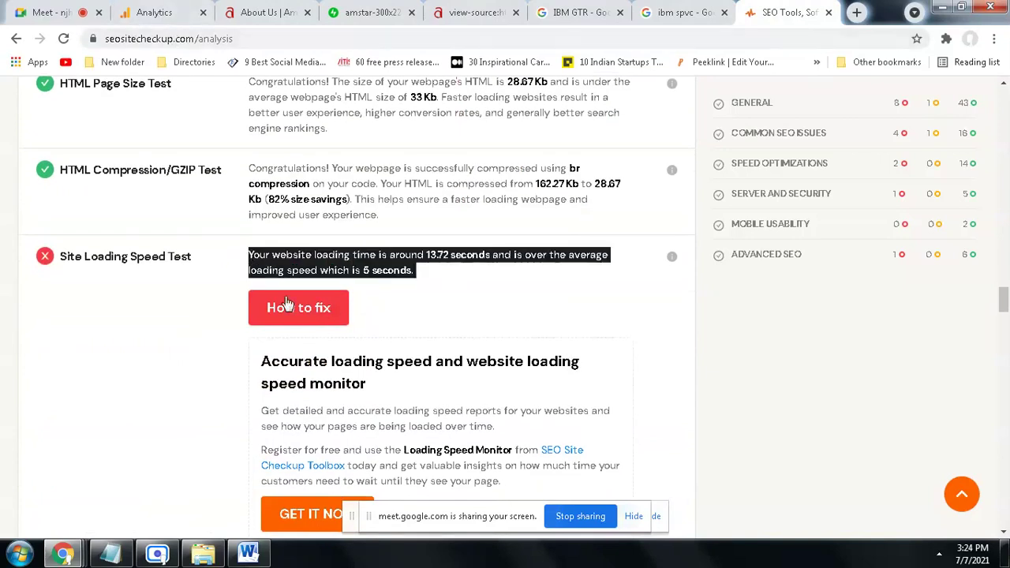
click(319, 326)
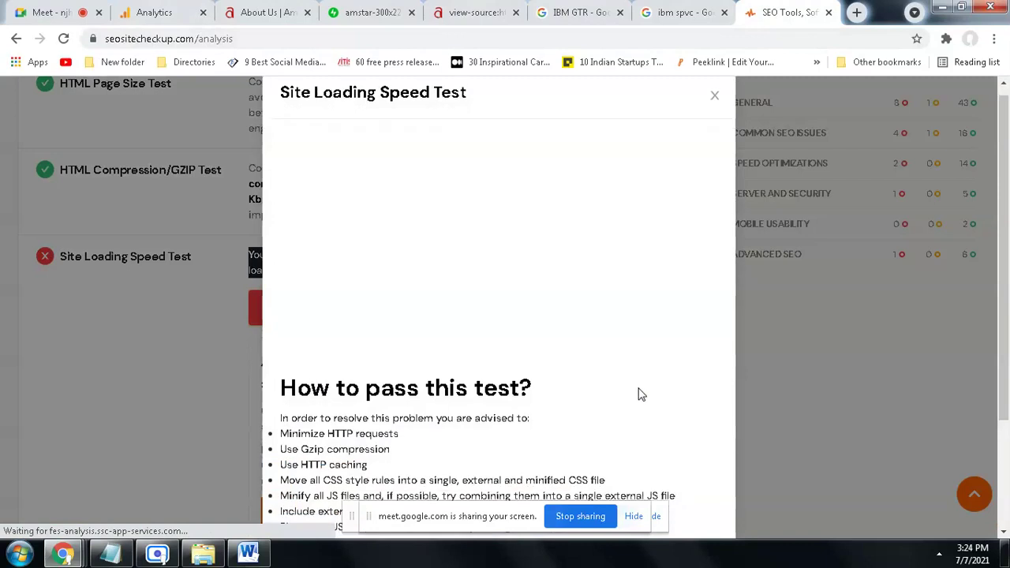
scroll(627, 401, down, 2)
mouse_move(275, 287)
mouse_down()
mouse_move(395, 347)
mouse_move(474, 414)
mouse_move(460, 429)
mouse_move(401, 408)
mouse_move(339, 282)
mouse_move(277, 280)
mouse_up()
click(455, 433)
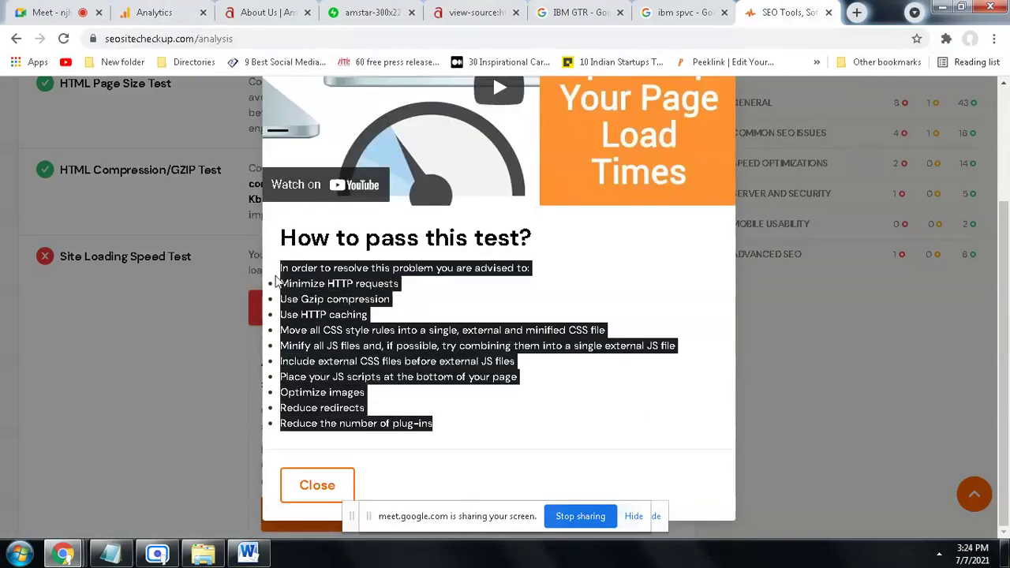
click(746, 362)
Step: Review the report from the Page Objects Test through the Server and security tests to the Plaintext Emails Test
scroll(600, 340, down, 3)
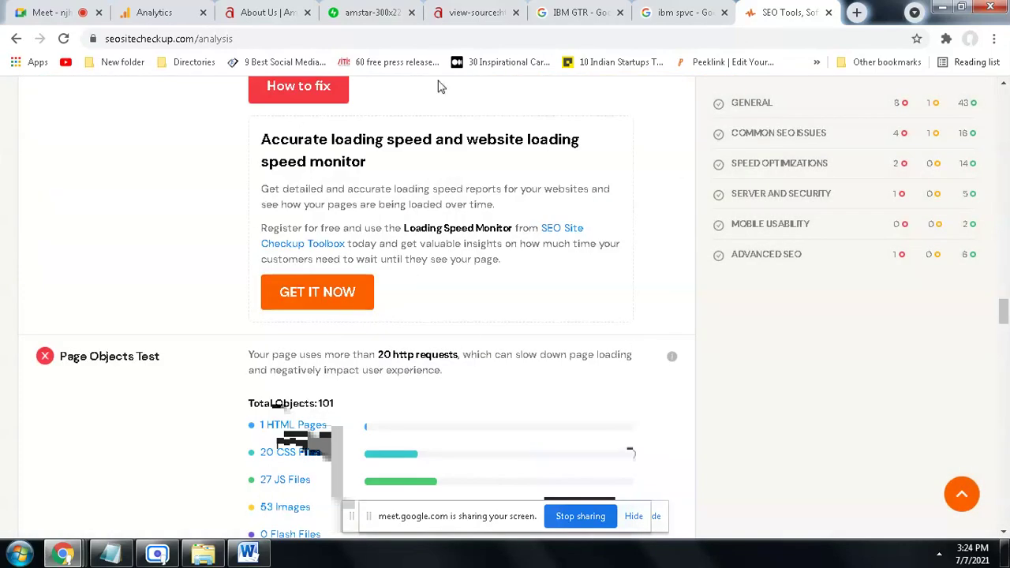
scroll(422, 369, down, 3)
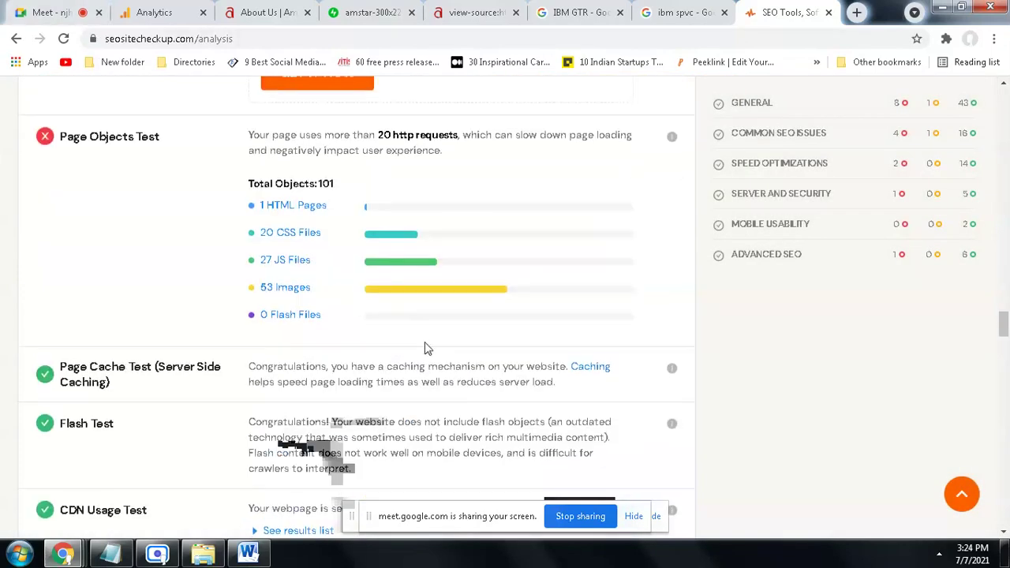
scroll(580, 329, down, 15)
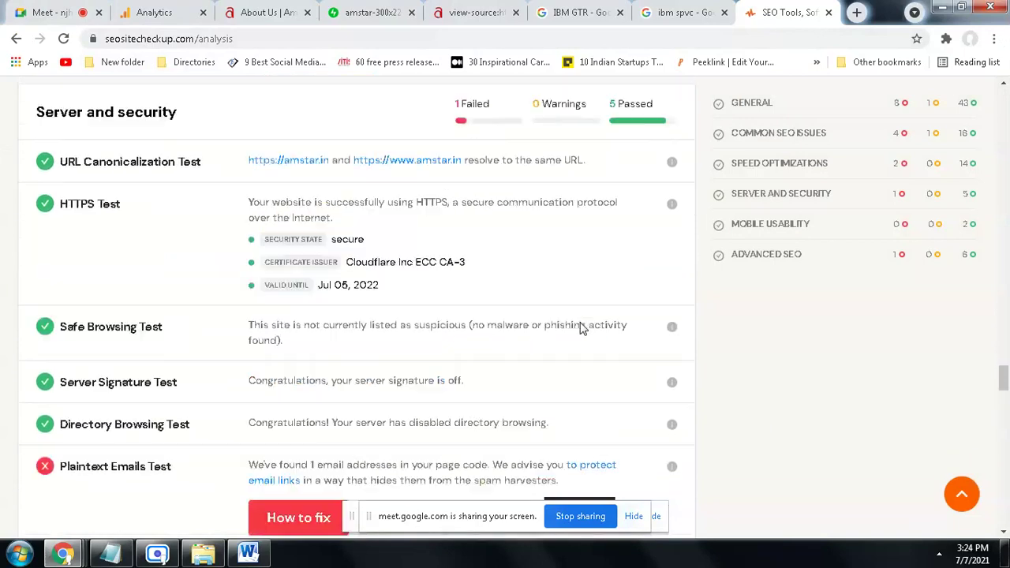
scroll(580, 329, down, 3)
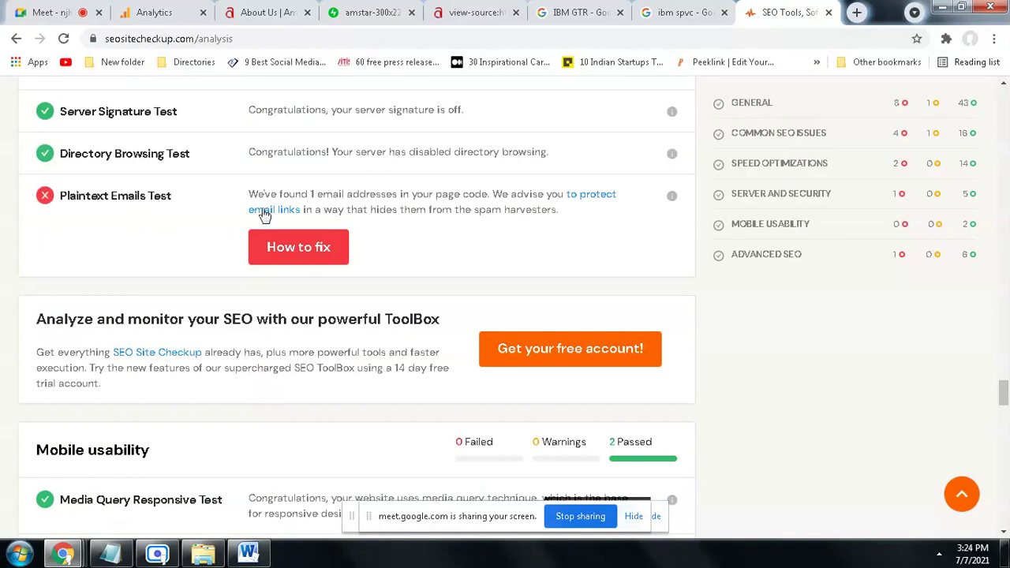
Step: Open the Plaintext Emails Test's fix advice, go through the listed ways to hide email addresses and close it
click(304, 260)
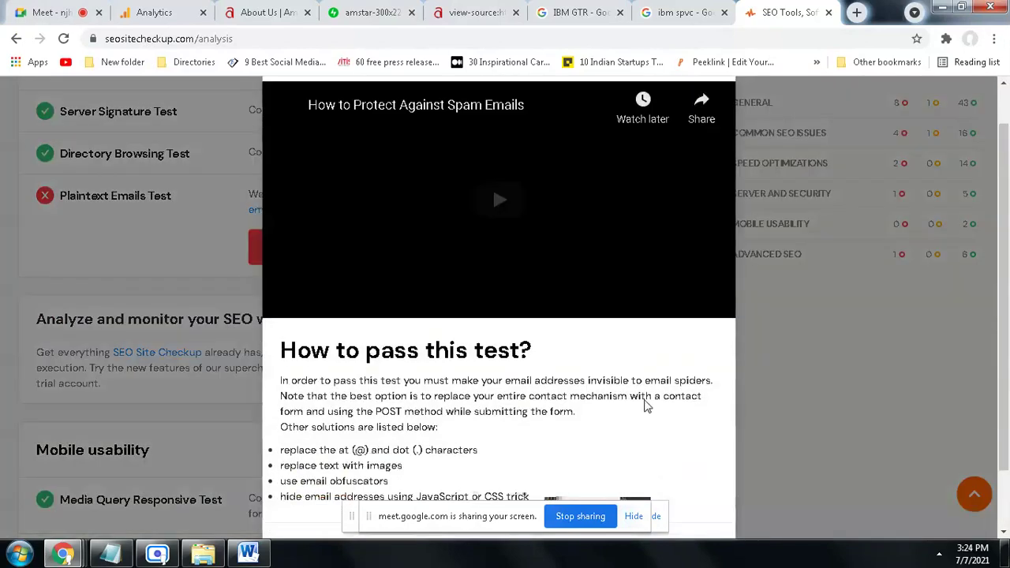
scroll(509, 465, down, 1)
drag(542, 429, 284, 387)
click(281, 392)
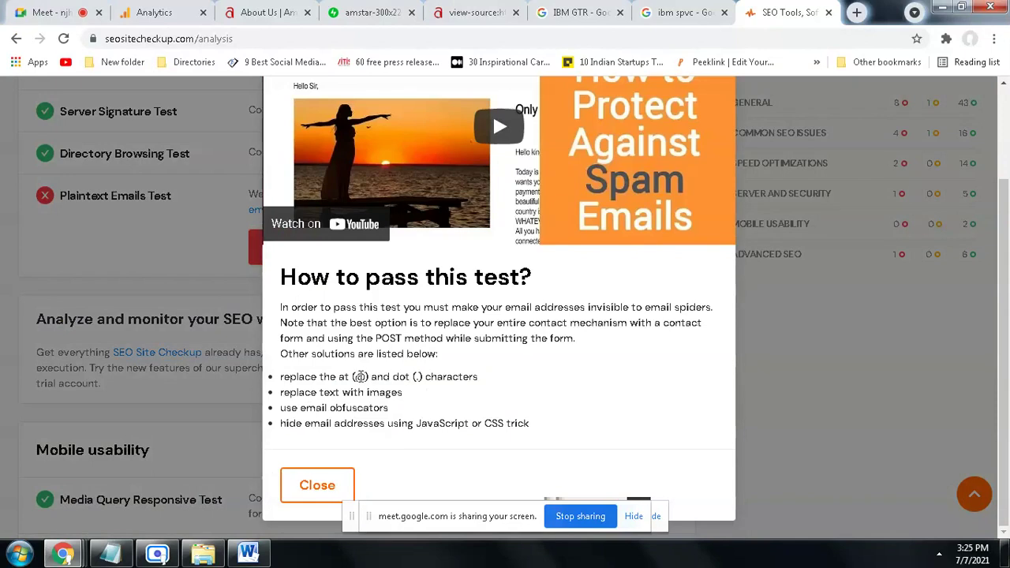
click(417, 376)
drag(319, 392, 356, 392)
click(314, 411)
click(765, 350)
Step: Review the Mobile usability and Advanced SEO sections down to the Issues to fix list
scroll(371, 333, down, 5)
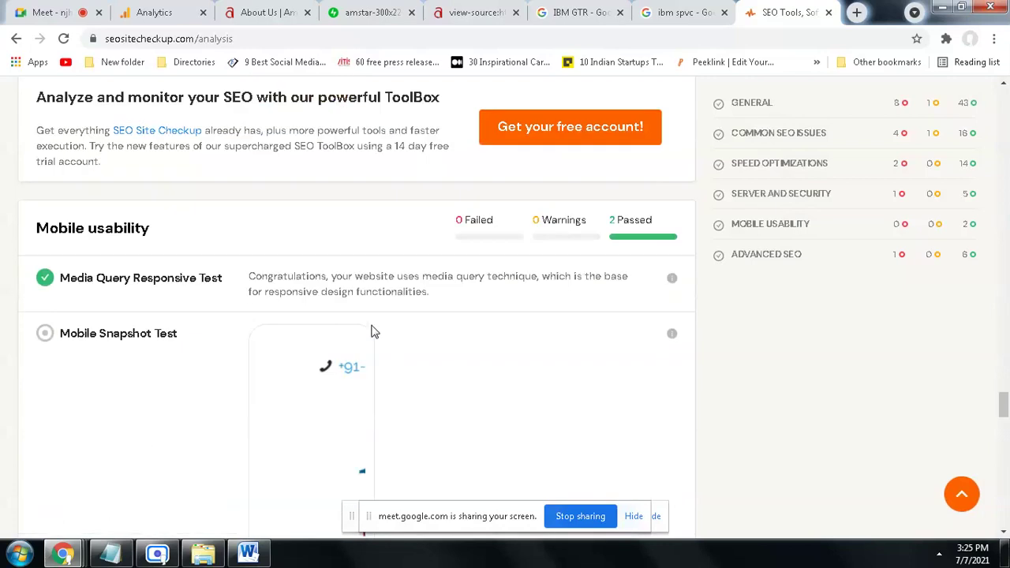
scroll(400, 348, down, 5)
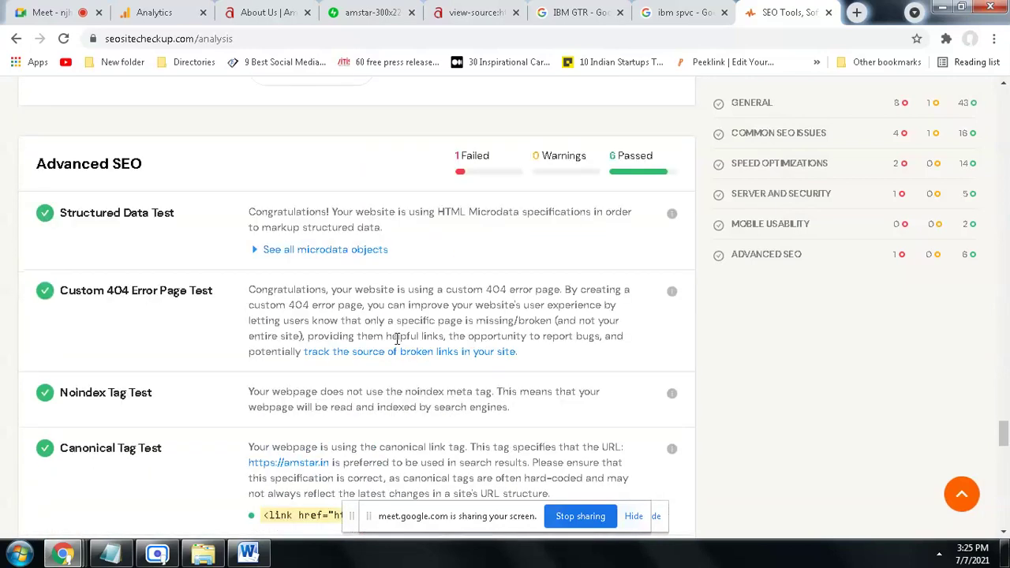
scroll(398, 338, down, 6)
scroll(305, 271, down, 8)
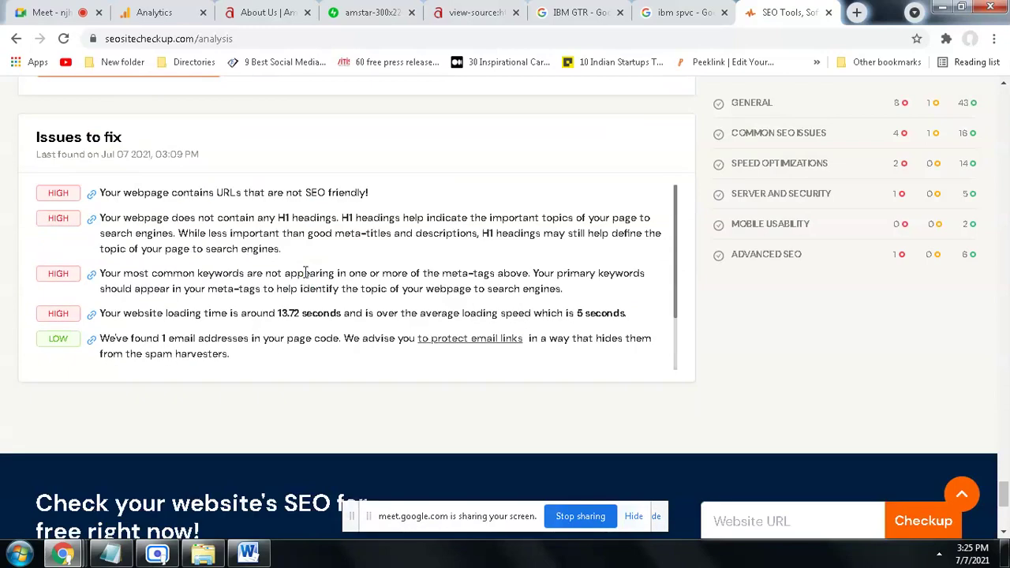
Step: Highlight the overall SEO score for amstar.in and return to the summary at the start of the report
scroll(307, 271, up, 4)
drag(102, 286, 158, 286)
click(158, 287)
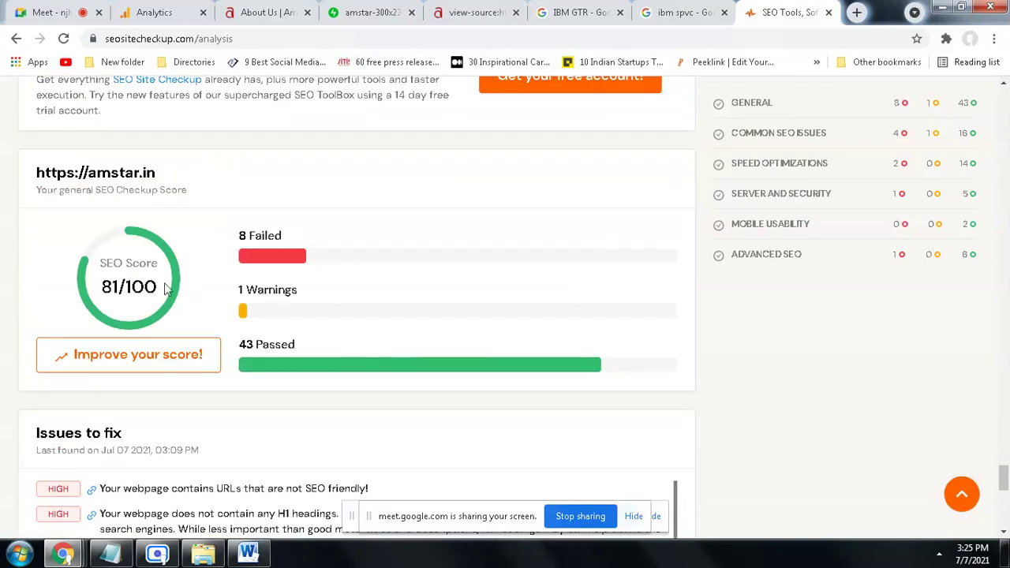
drag(133, 286, 154, 288)
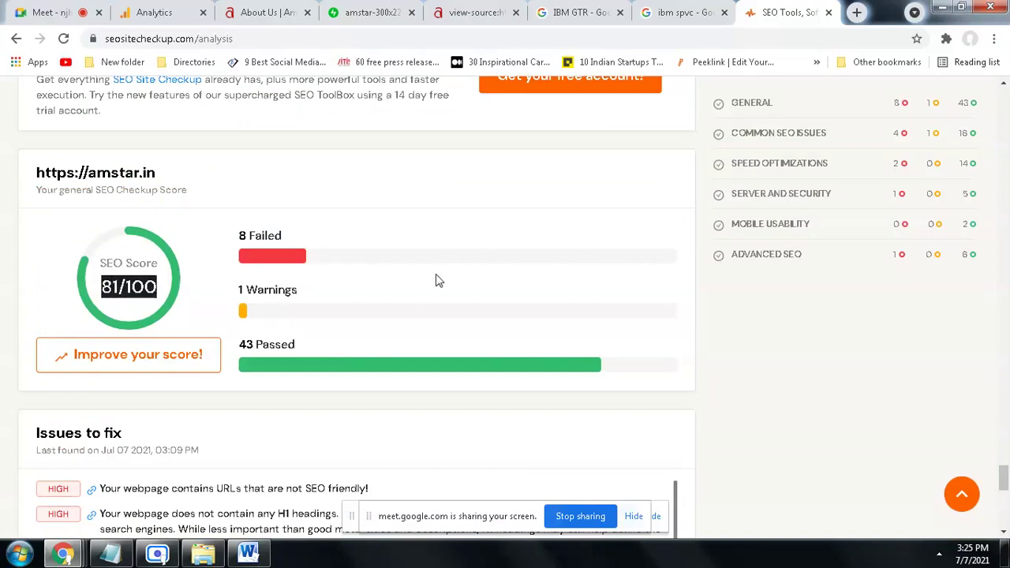
scroll(439, 281, up, 20)
scroll(439, 281, up, 15)
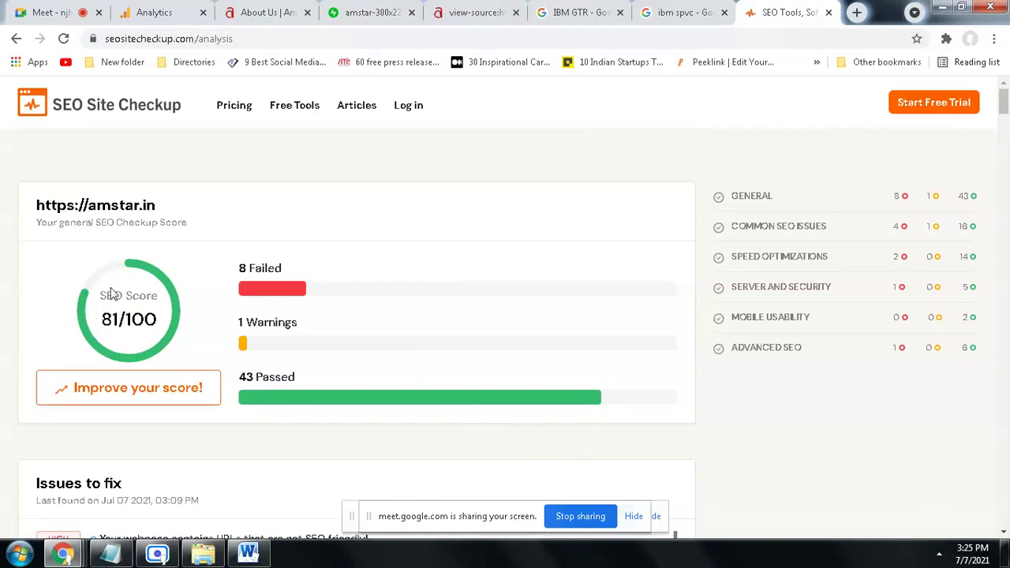
click(248, 555)
click(248, 555)
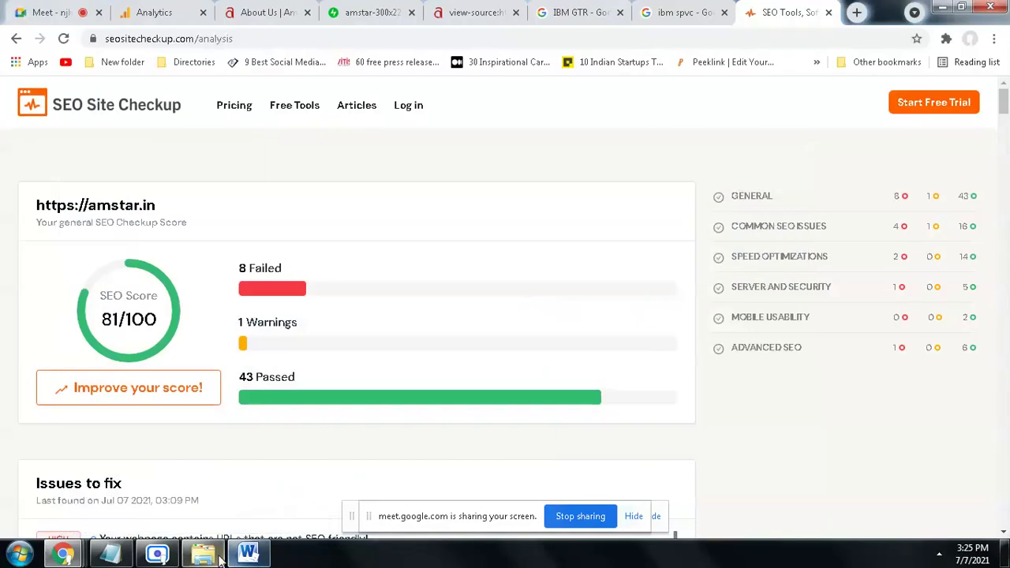
click(202, 554)
click(203, 555)
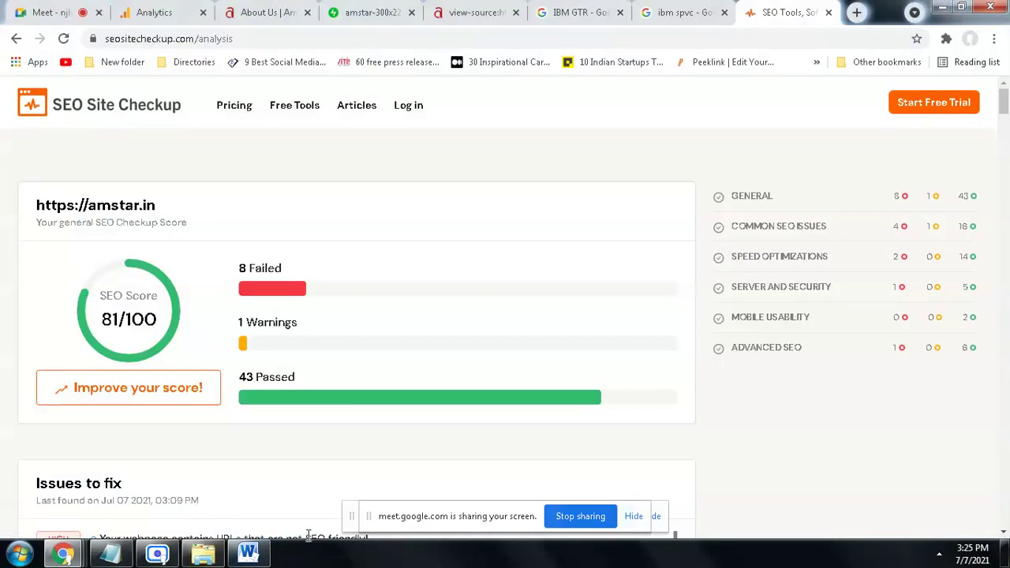
click(258, 13)
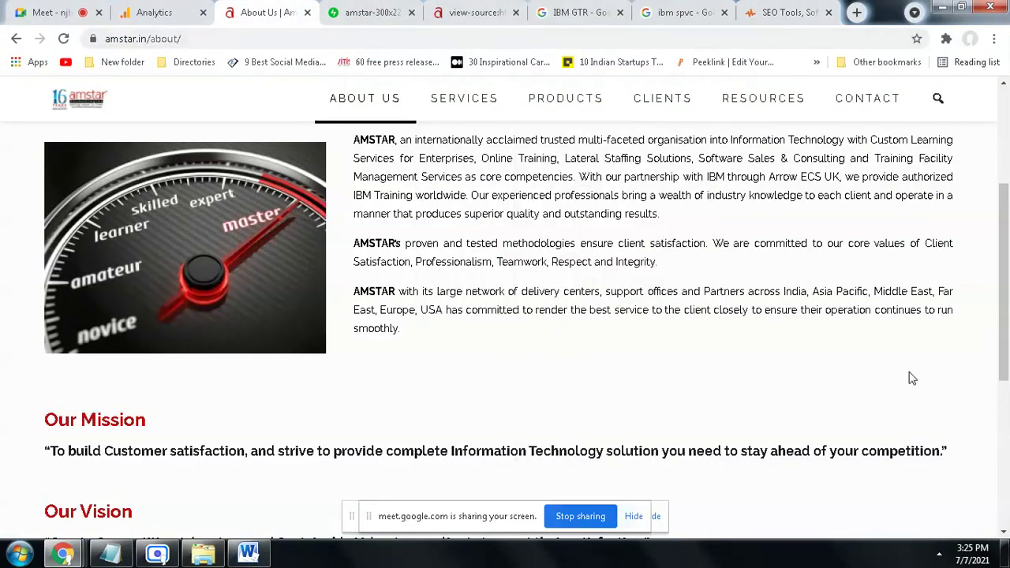
scroll(912, 379, down, 5)
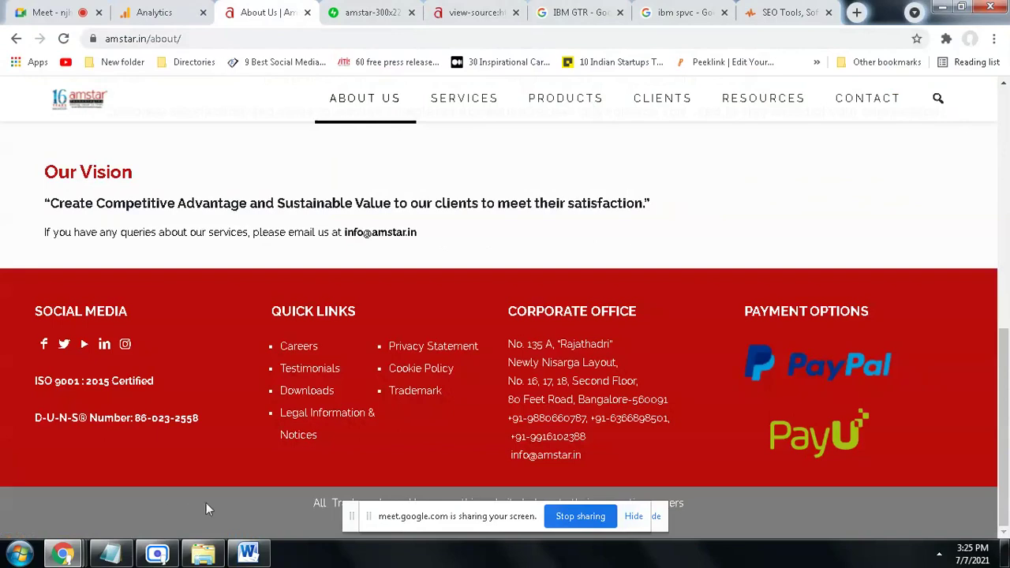
click(217, 557)
click(218, 558)
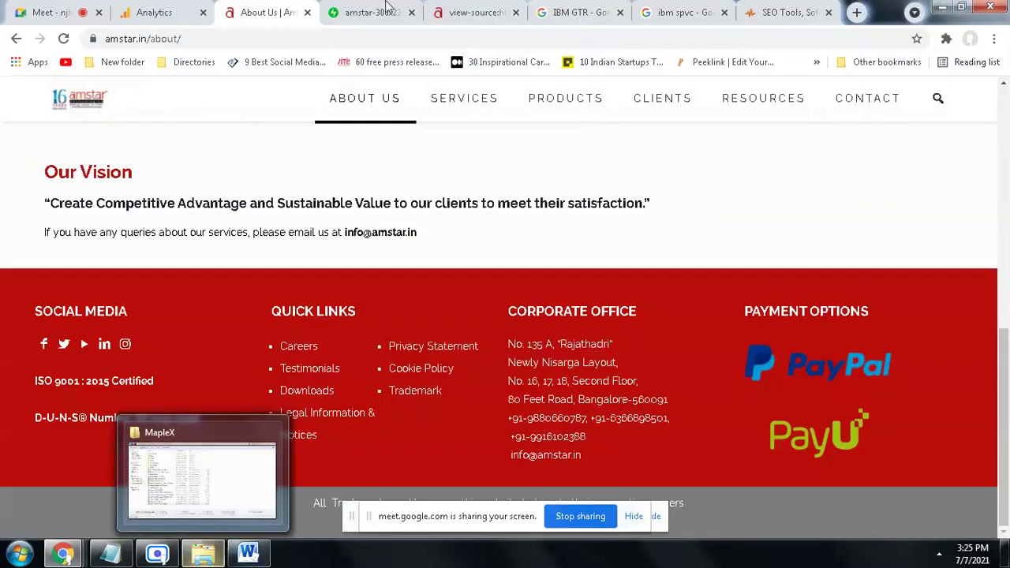
click(156, 9)
click(261, 13)
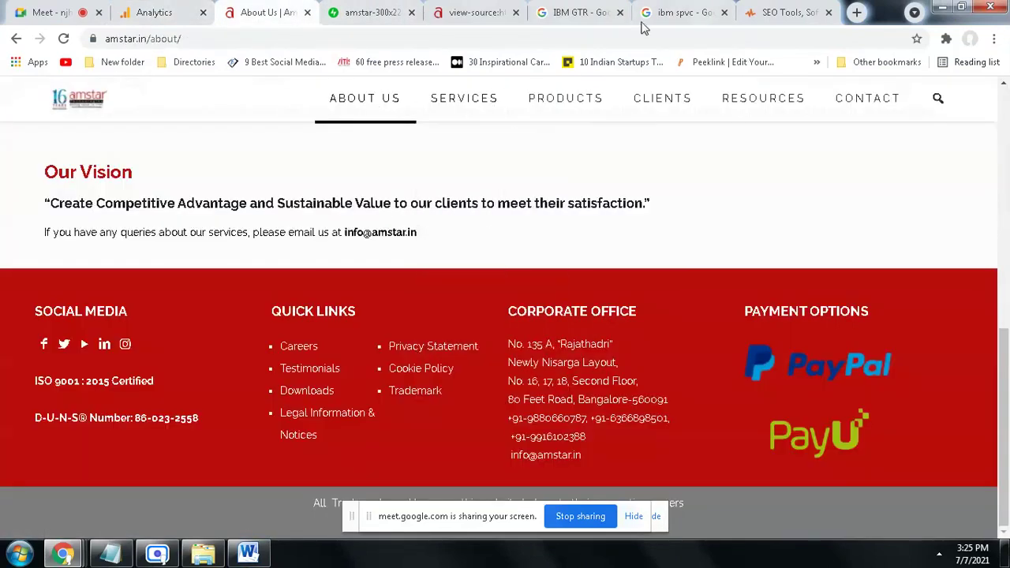
Step: Load adwords.google.com in the Analytics tab to open the Google Ads home page
click(146, 12)
click(246, 38)
text(adwords.google.com)
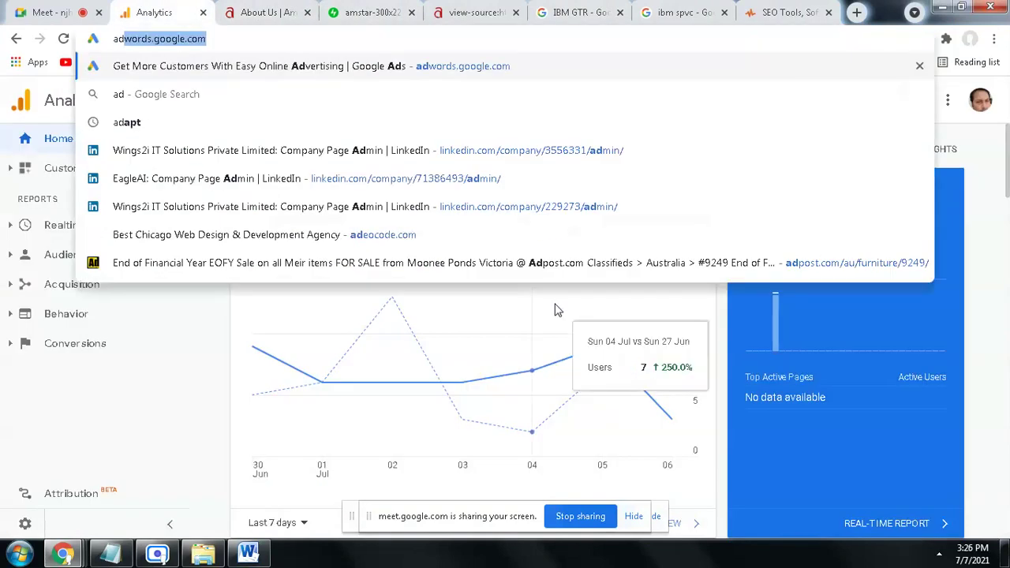
key(Right)
key(Return)
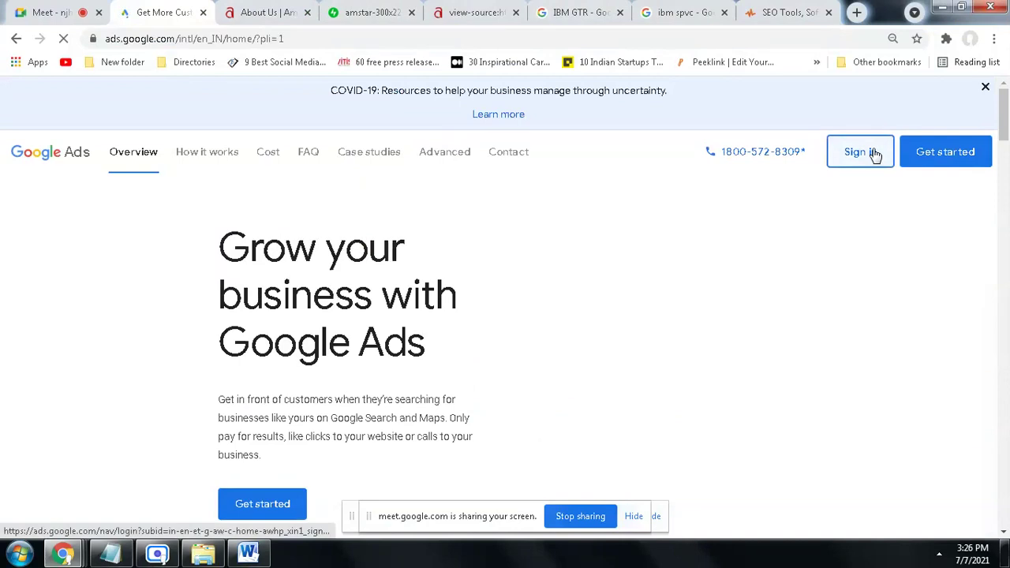
Step: Sign in to Google Ads and open the cancelled Google Ads account's campaigns overview in a separate tab
click(859, 153)
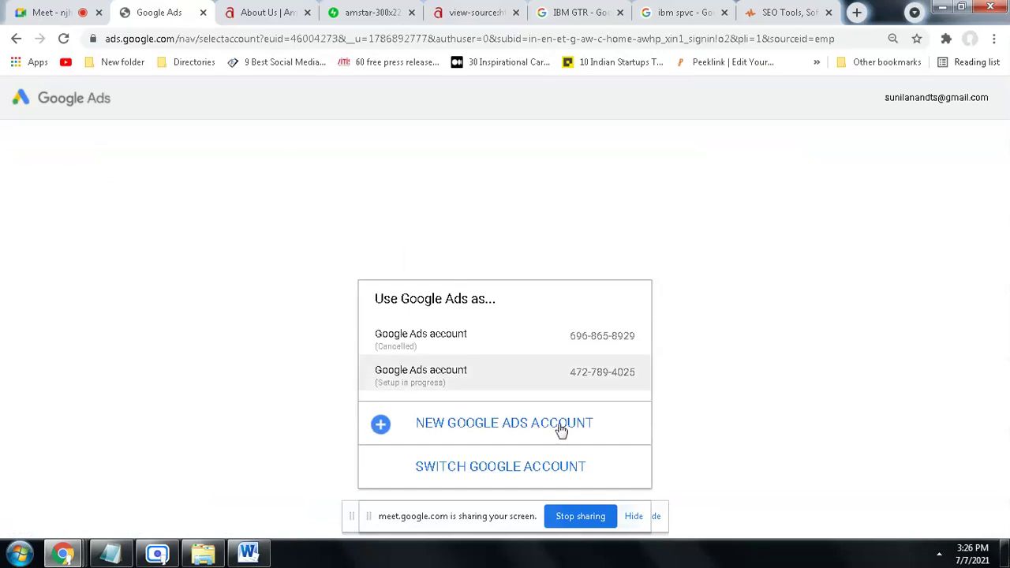
click(494, 348)
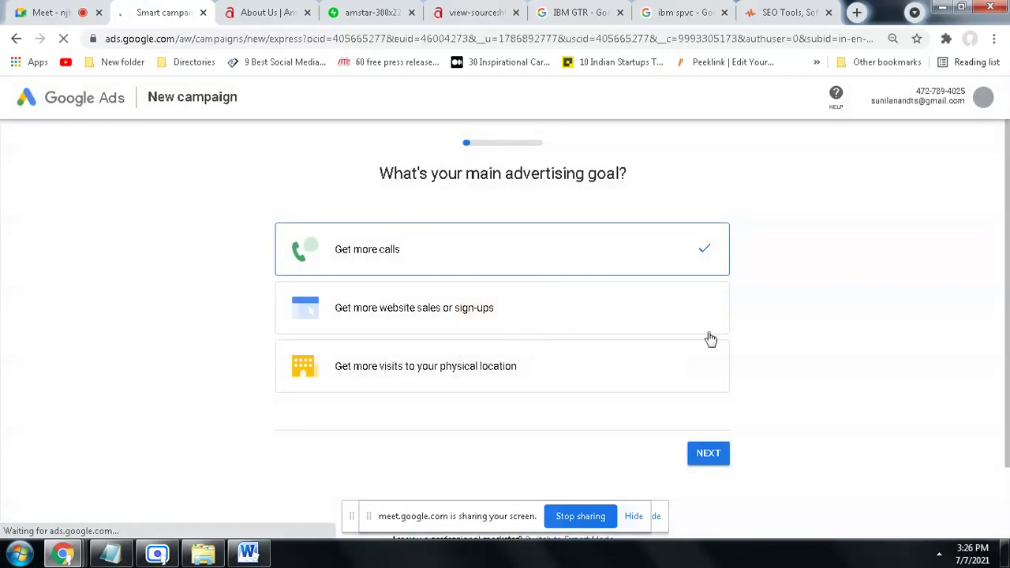
click(986, 101)
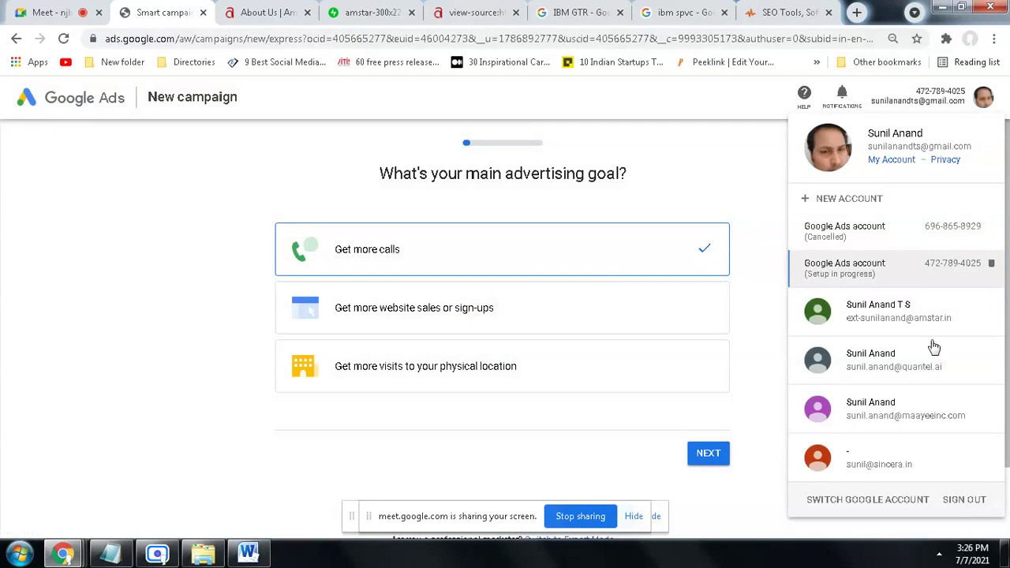
click(855, 235)
click(130, 10)
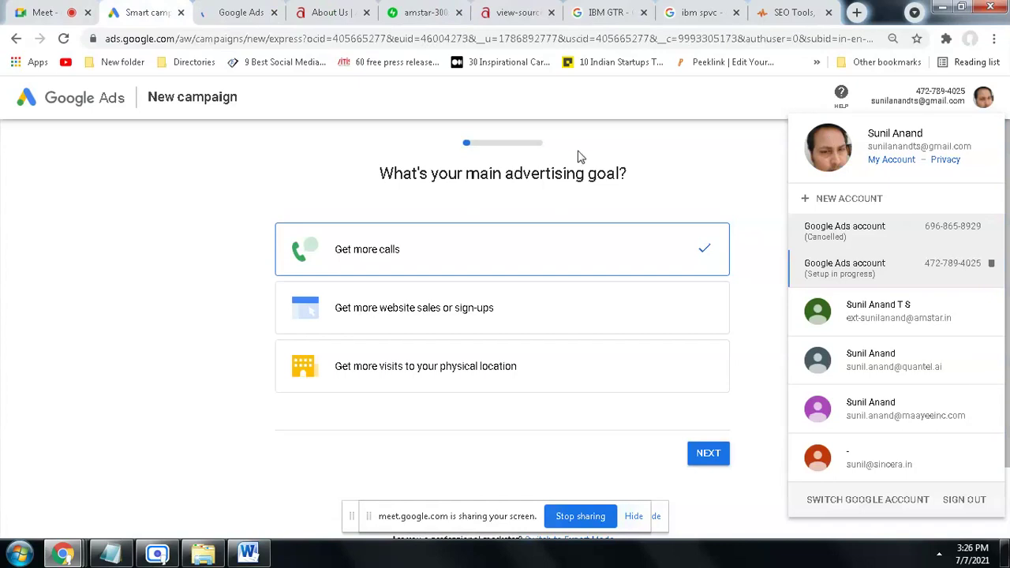
click(231, 12)
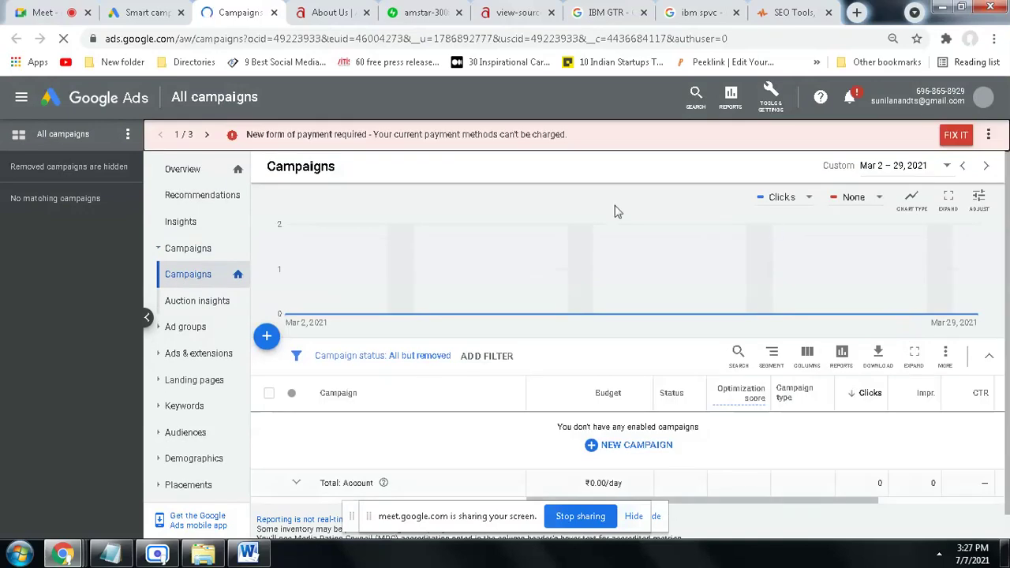
Step: Open the Keyword Planner from the account's planning tools
click(772, 111)
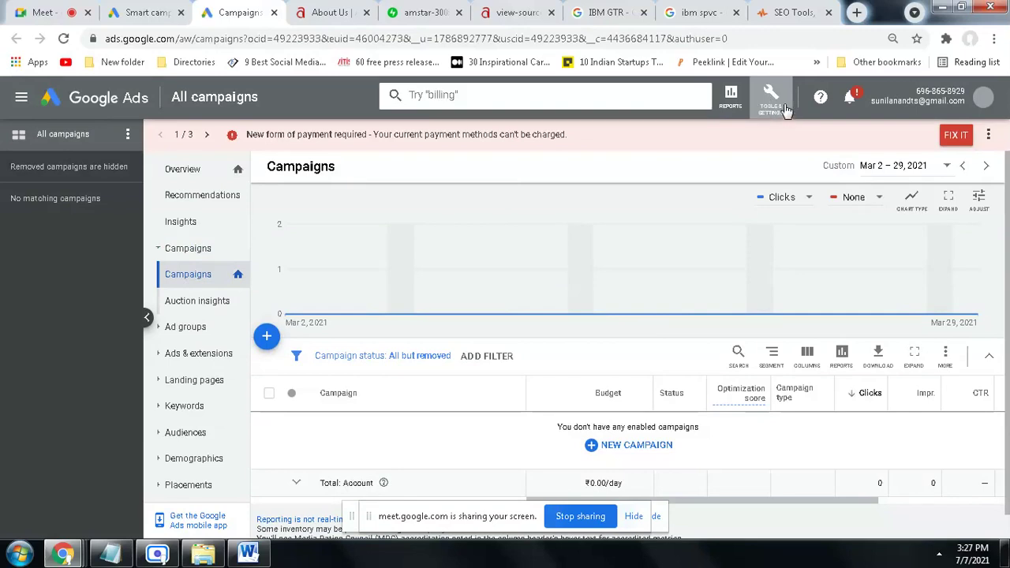
click(772, 104)
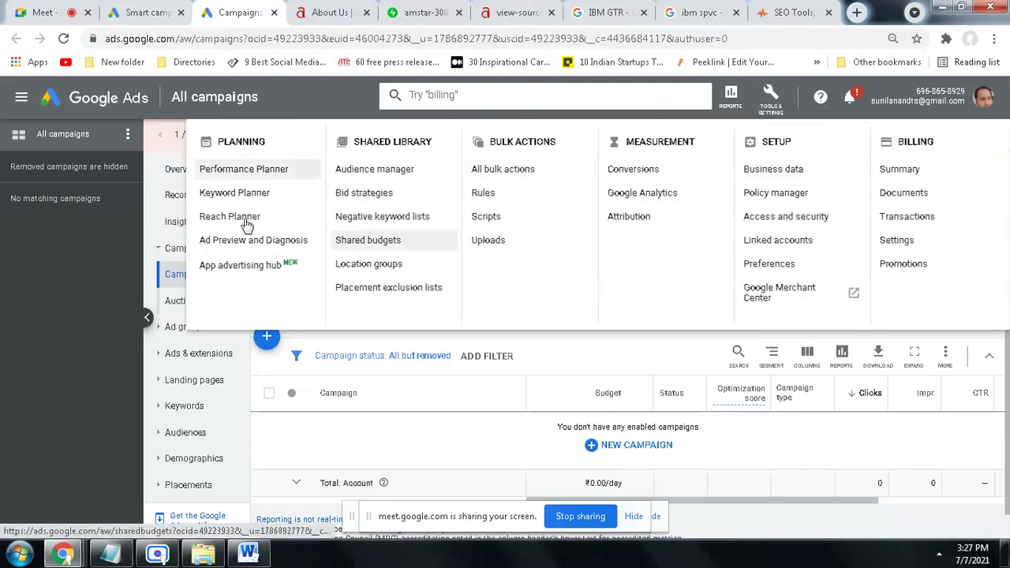
click(212, 198)
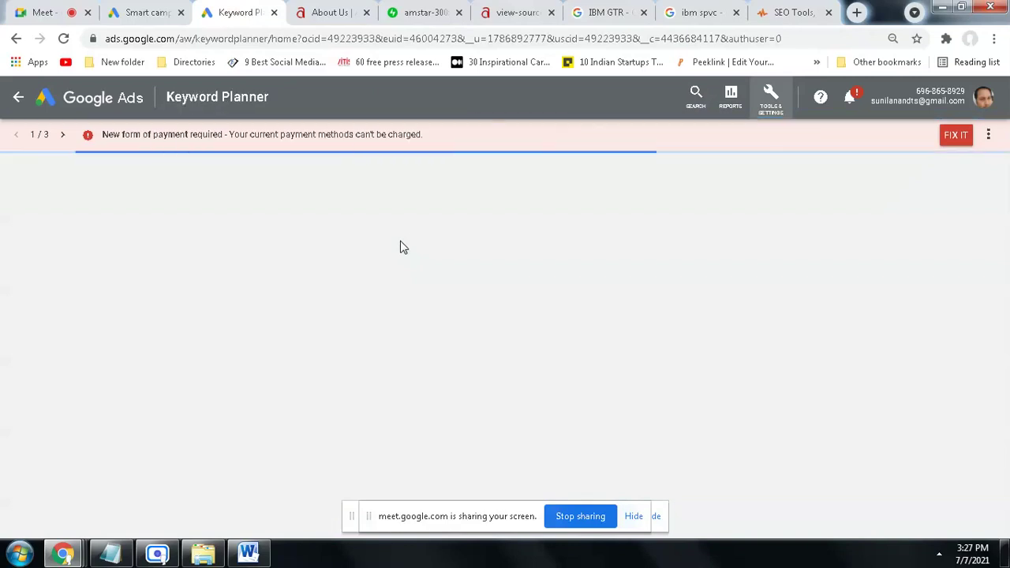
Step: Discover new keywords for "software training", using amstar.in as the domain filter
scroll(755, 293, down, 2)
scroll(763, 294, up, 1)
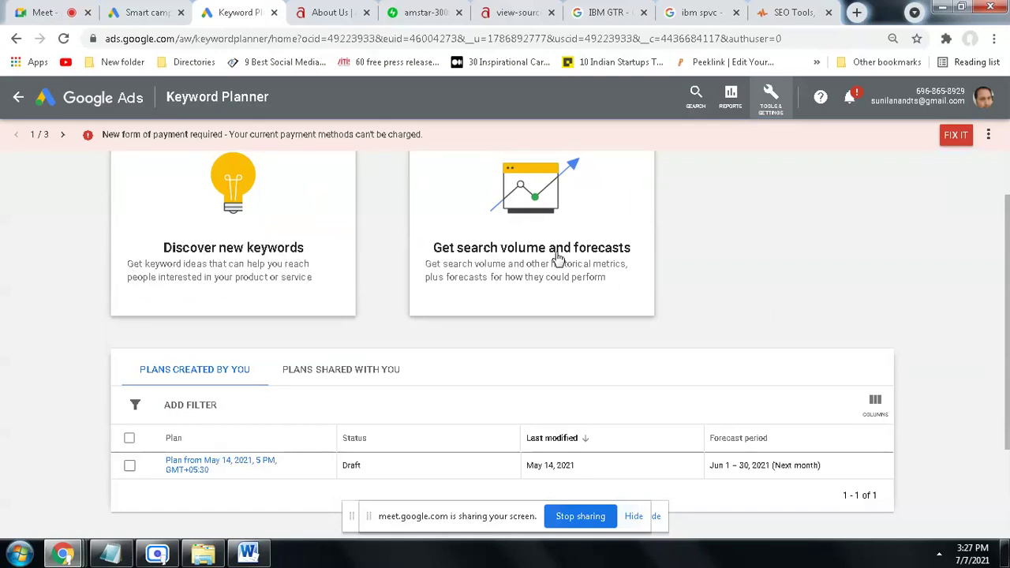
click(215, 252)
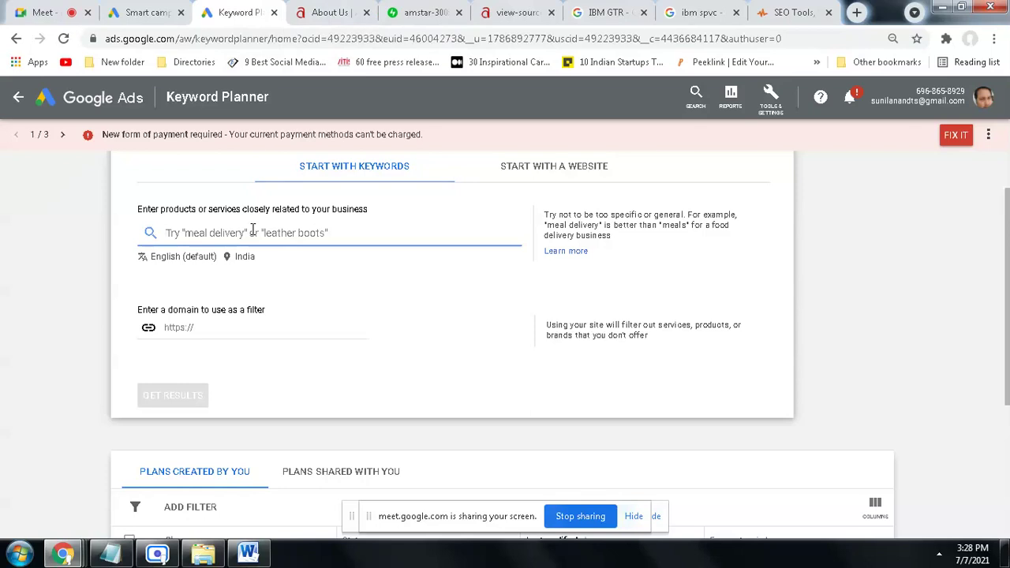
text(software training)
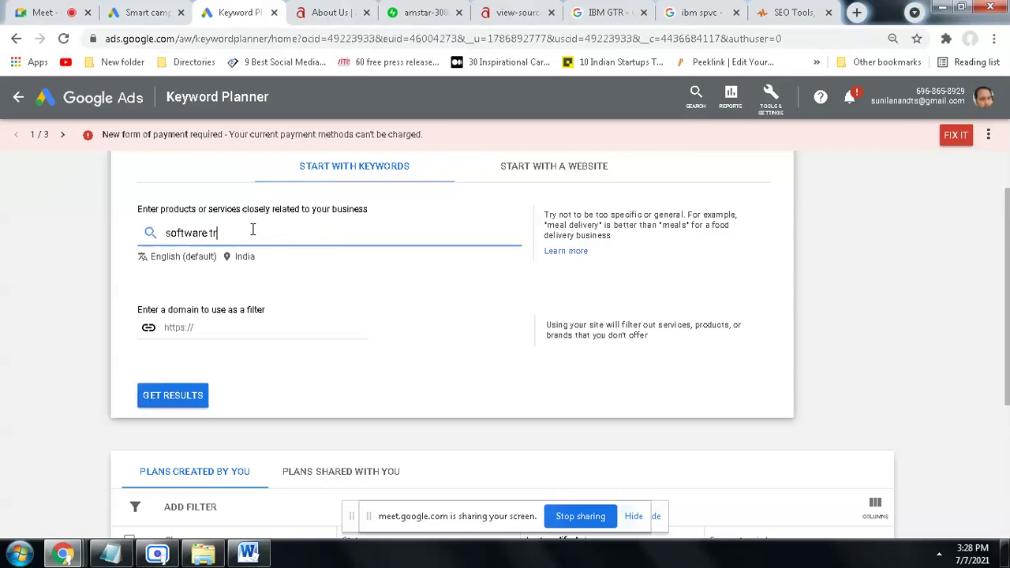
click(244, 330)
text(a)
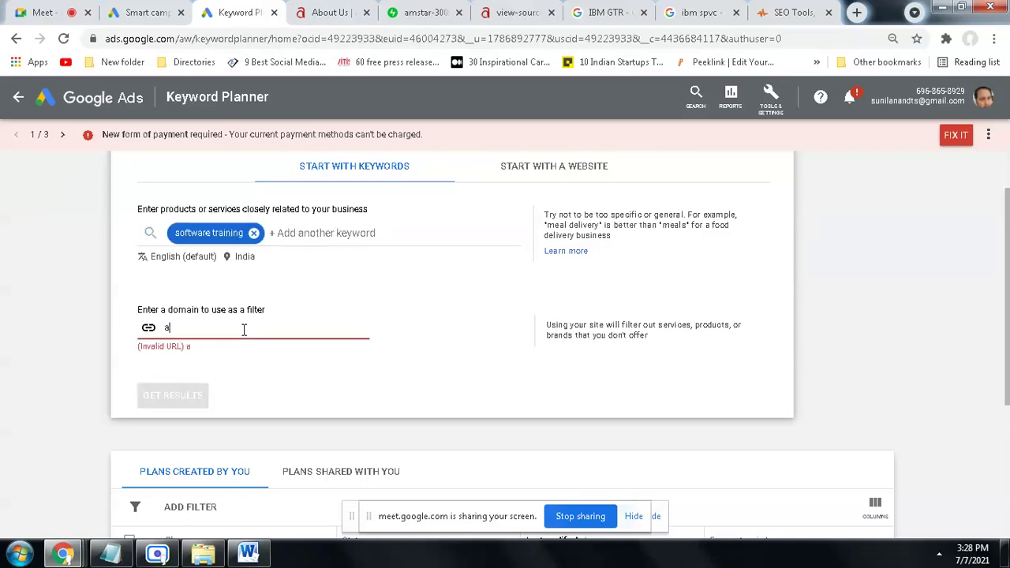
text(mstar.in)
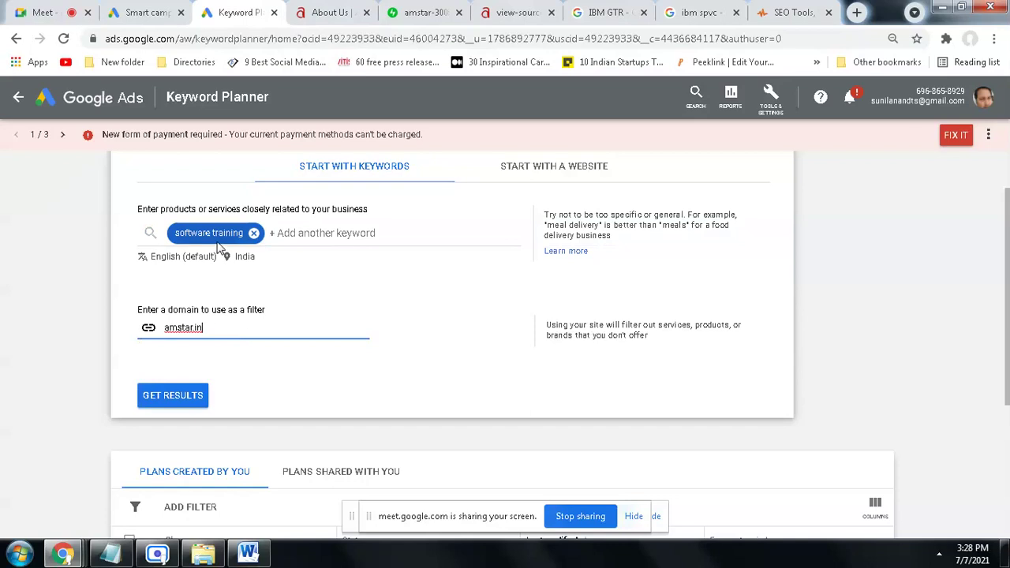
click(196, 406)
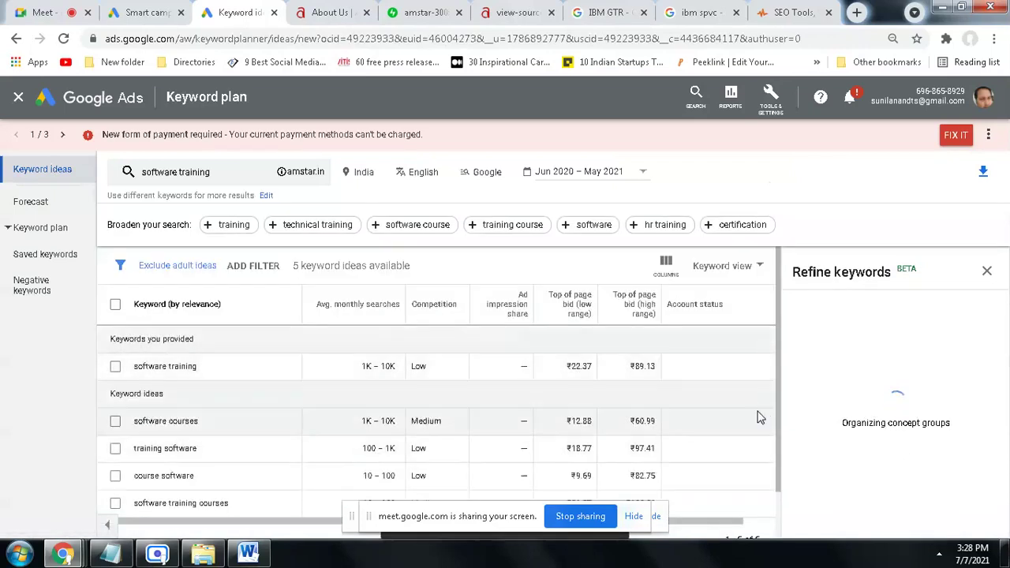
Step: Examine the average monthly searches for "software training" and read the explanation of that column
scroll(733, 372, down, 2)
scroll(729, 389, up, 2)
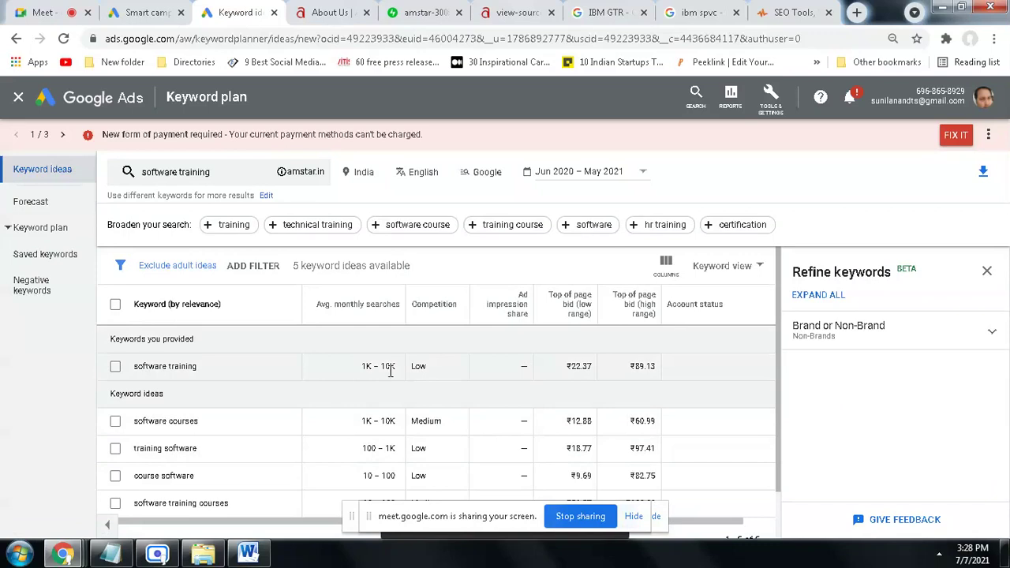
drag(363, 366, 398, 371)
click(393, 368)
mouse_move(338, 309)
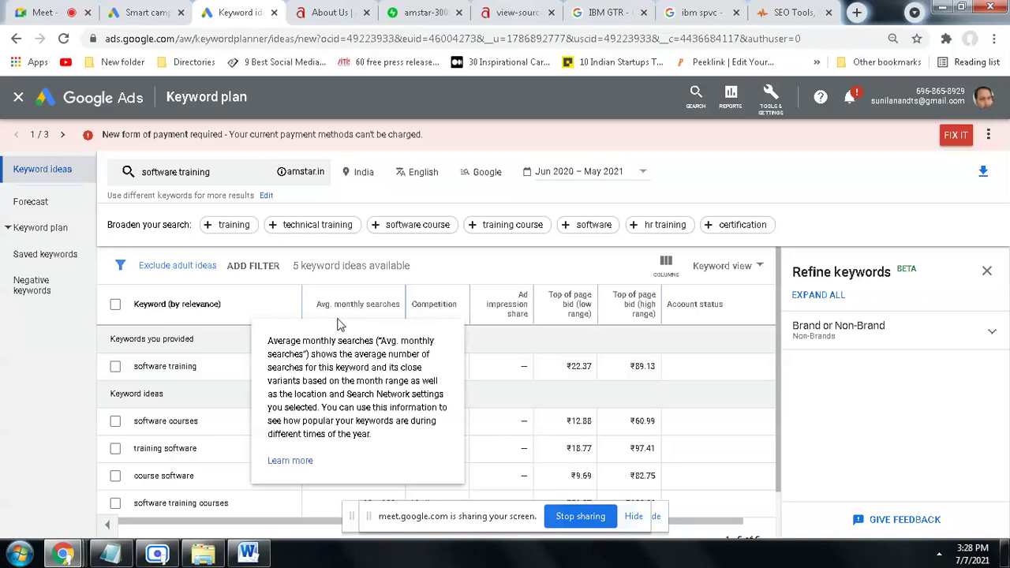
Step: Compare the suggested keyword ideas with "software training" by their average monthly searches
scroll(556, 436, down, 1)
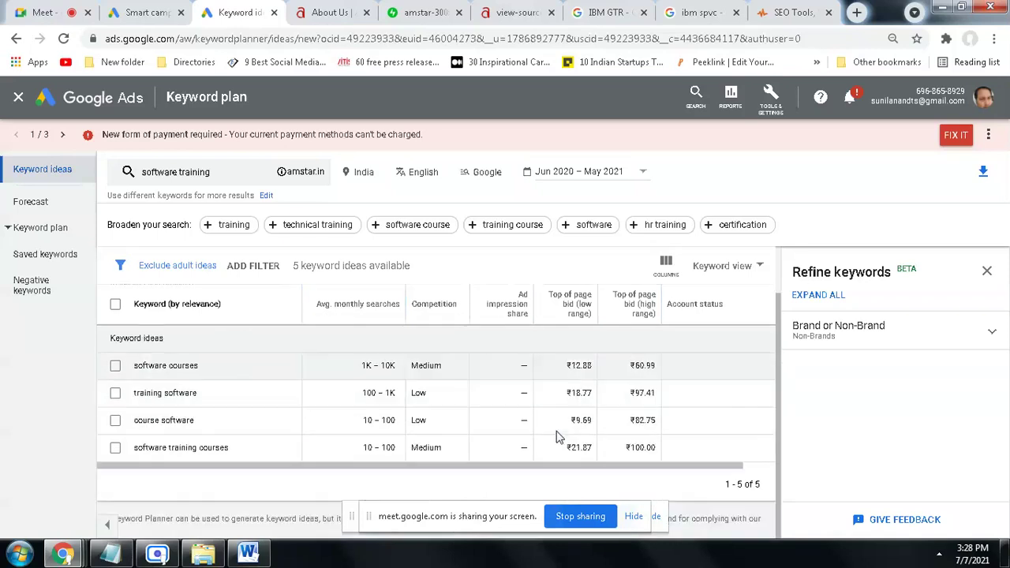
drag(161, 365, 196, 368)
drag(399, 368, 369, 367)
click(174, 393)
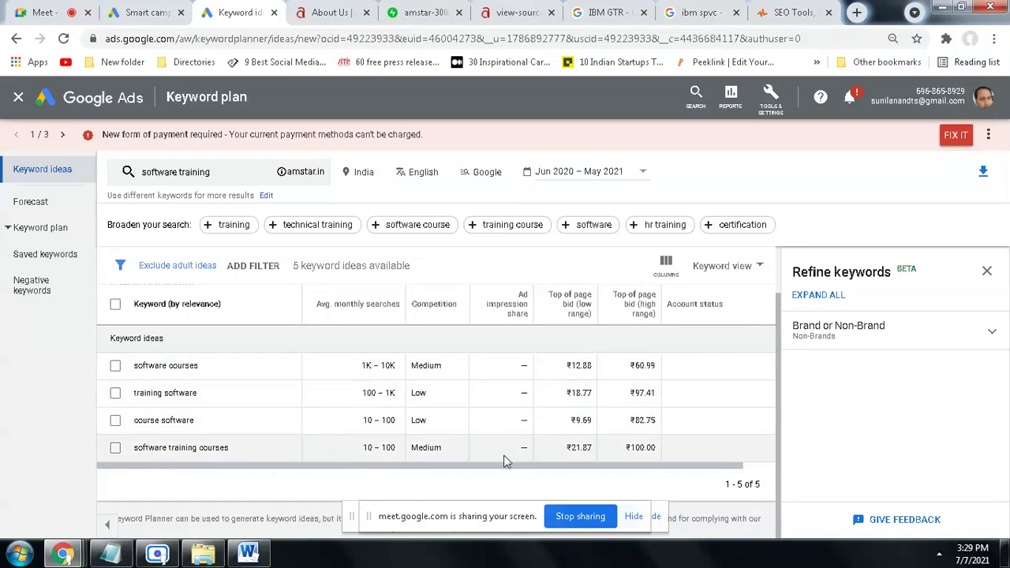
drag(363, 447, 394, 446)
mouse_move(134, 447)
mouse_down()
mouse_move(229, 450)
mouse_move(138, 446)
mouse_up()
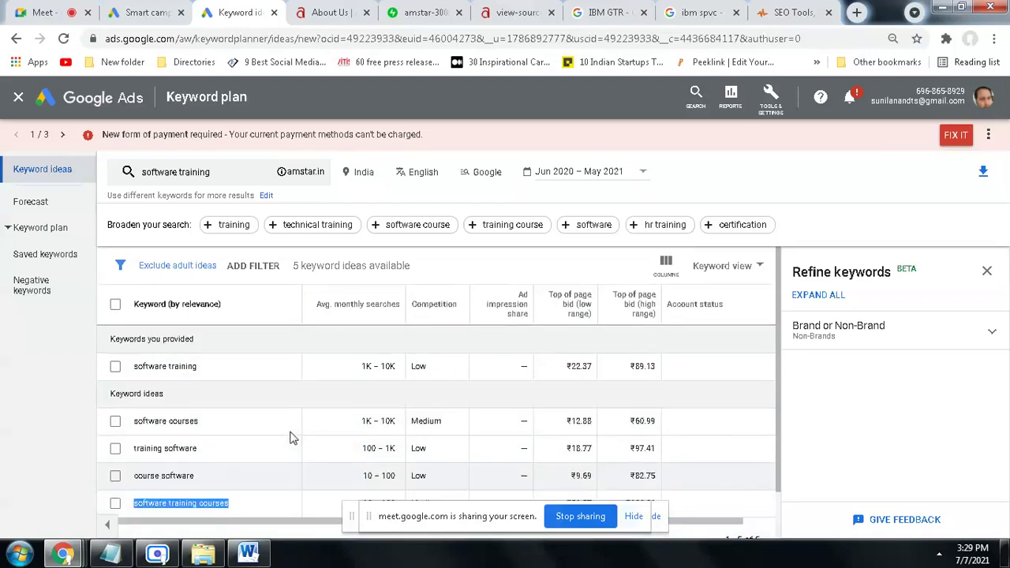
drag(133, 370, 212, 369)
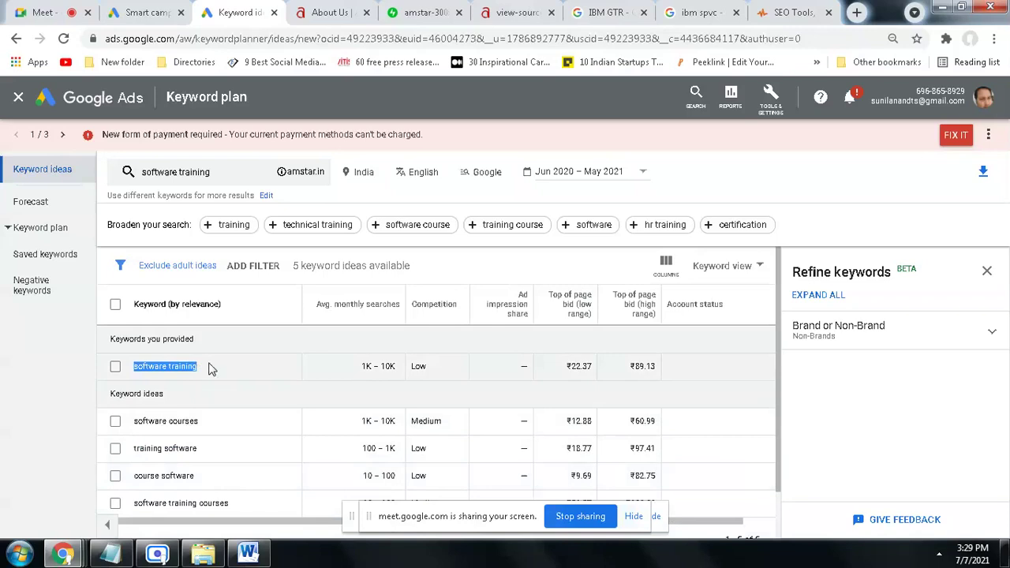
drag(142, 422, 212, 426)
mouse_move(139, 450)
mouse_down()
mouse_move(201, 449)
mouse_move(136, 464)
mouse_up()
click(211, 460)
drag(362, 420, 404, 424)
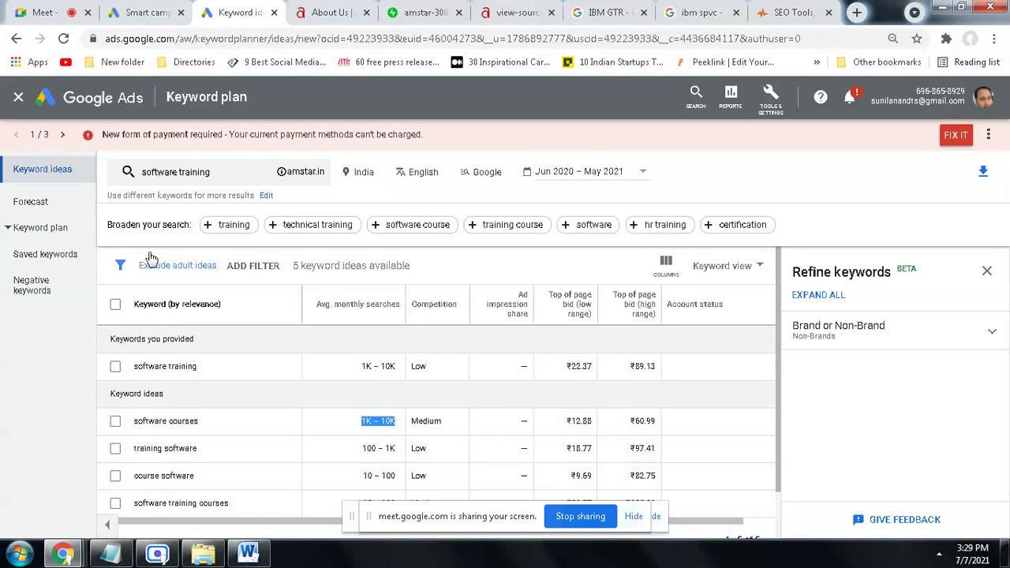
Step: Go back to the Keyword Planner home and get search volume and forecasts for "training, software, technology"
click(16, 38)
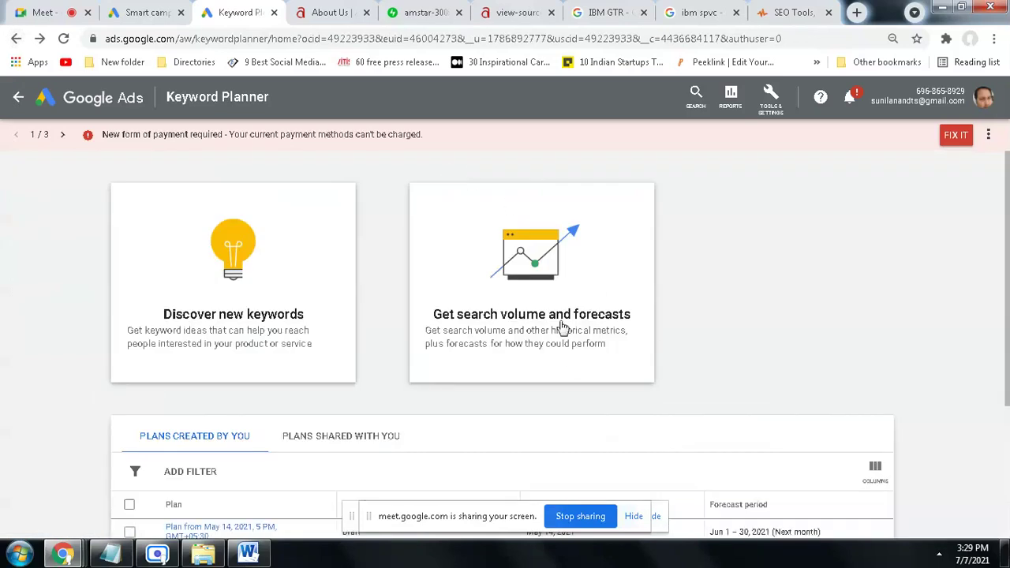
click(563, 328)
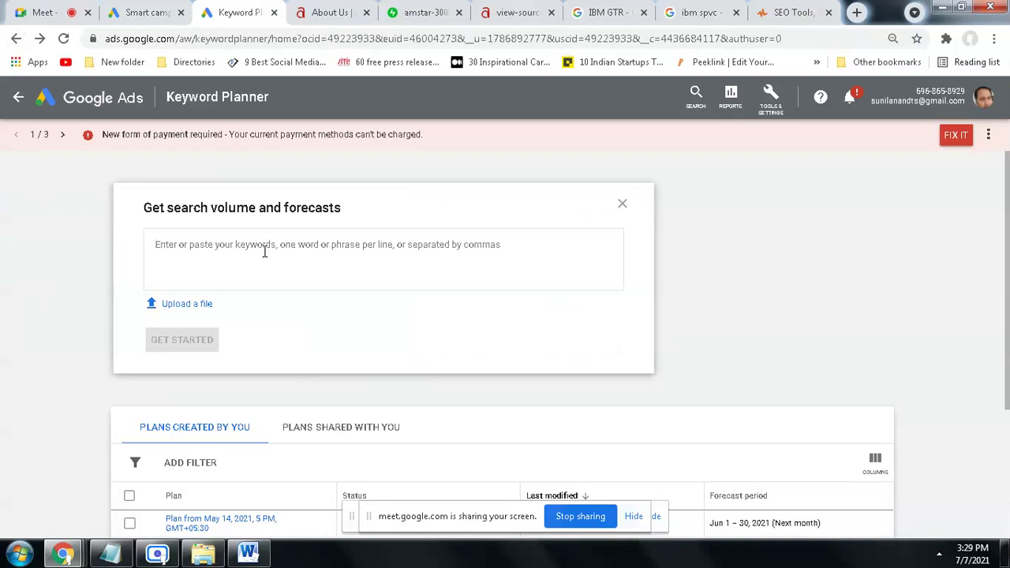
text(training, software, technology)
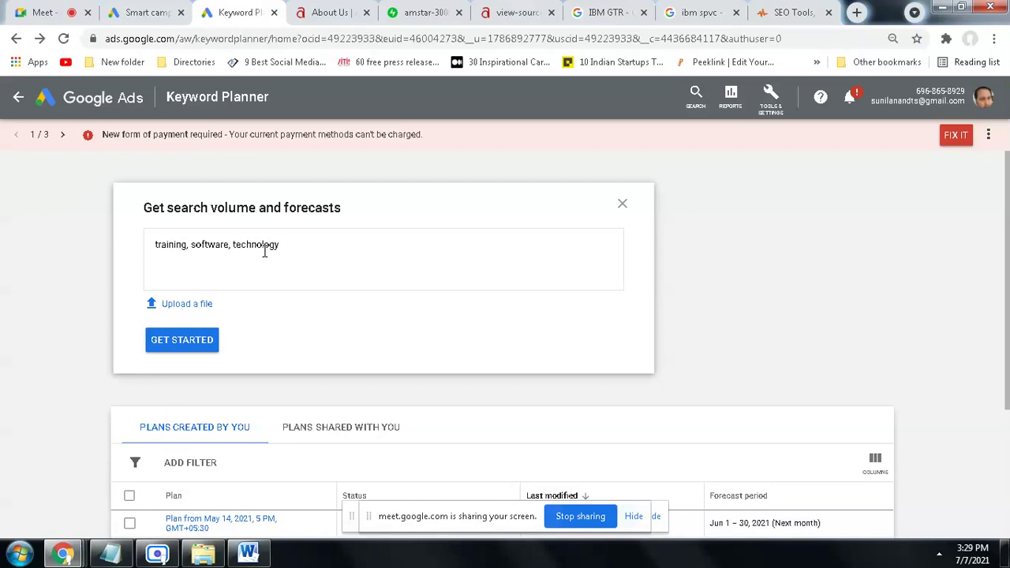
click(201, 353)
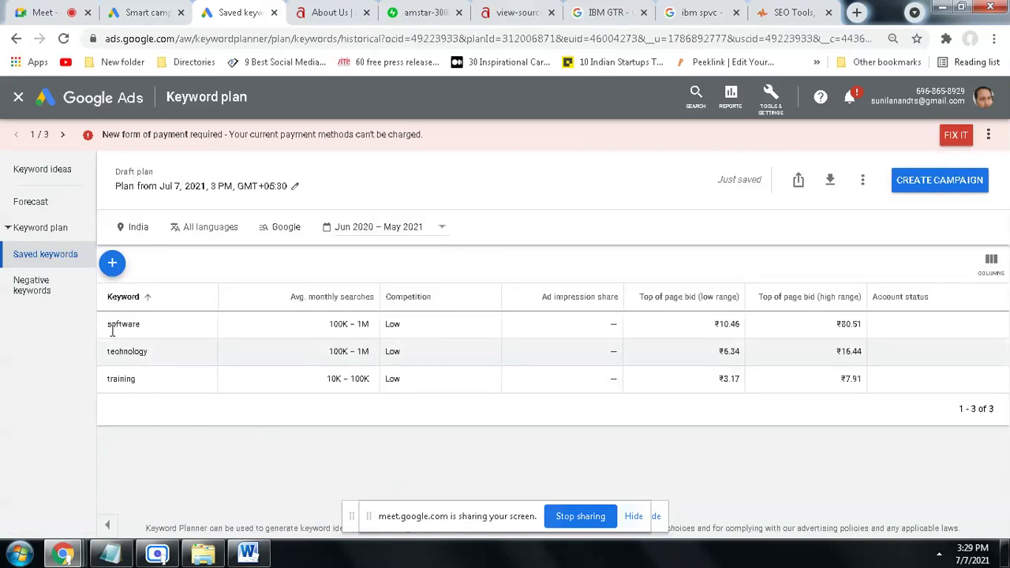
Step: Go through the saved keywords software, technology and training and their average monthly searches
drag(112, 324, 323, 330)
click(377, 333)
click(142, 328)
double_click(130, 330)
click(119, 356)
double_click(118, 356)
double_click(121, 380)
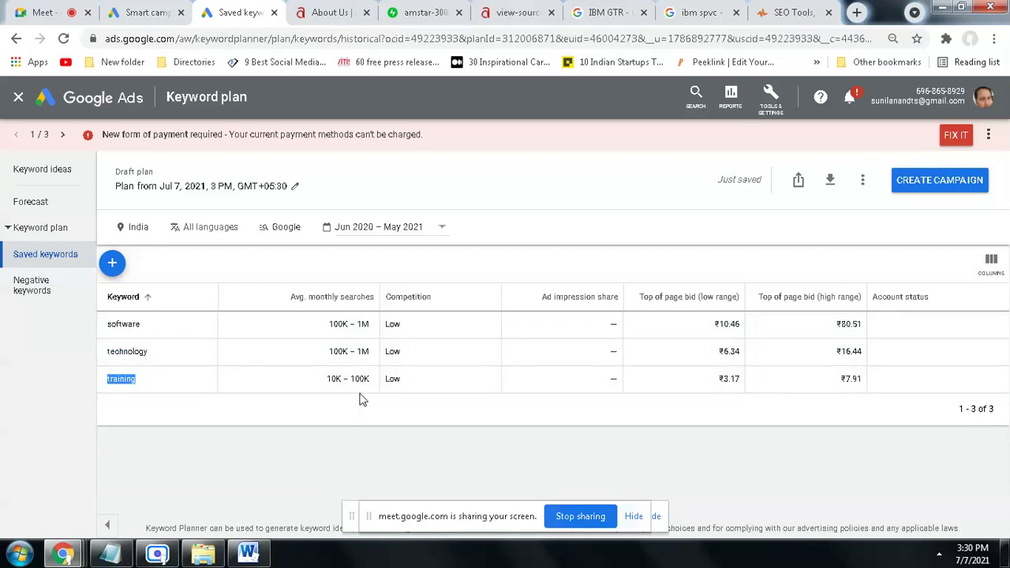
Step: Close the keyword plan and look over the list of created plans on the Keyword Planner home
click(19, 100)
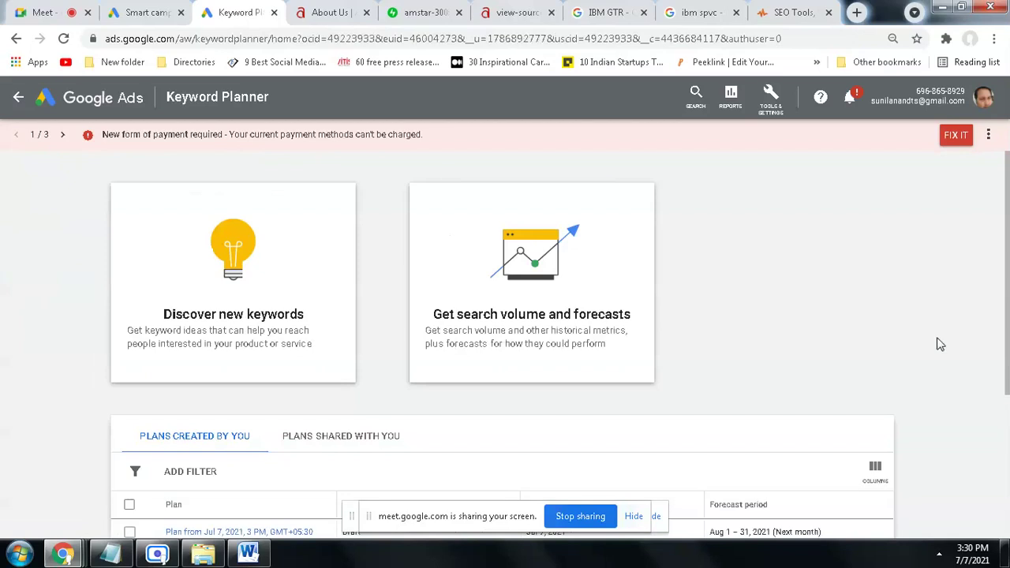
scroll(581, 374, down, 2)
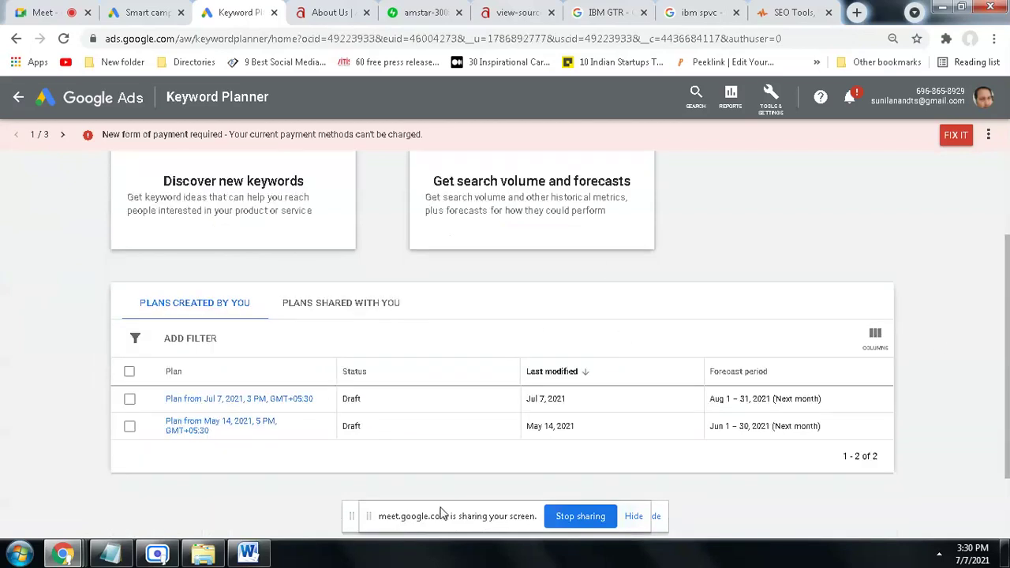
scroll(864, 419, up, 2)
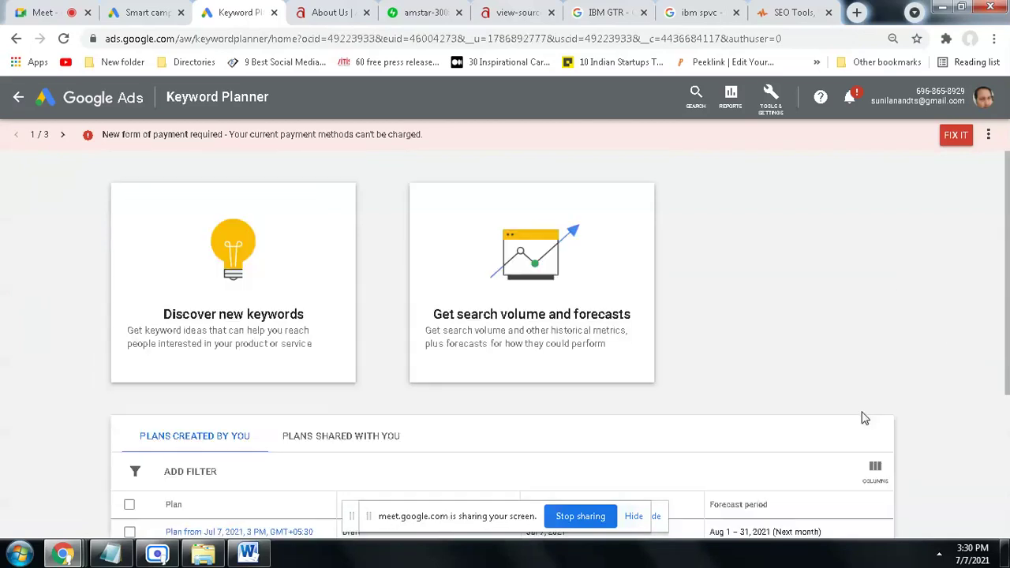
click(809, 12)
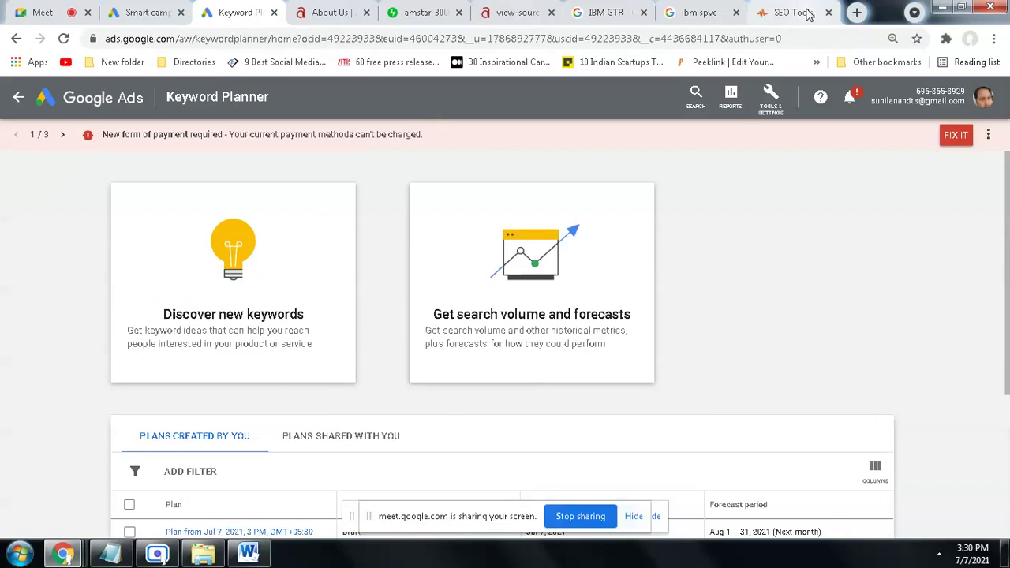
click(856, 12)
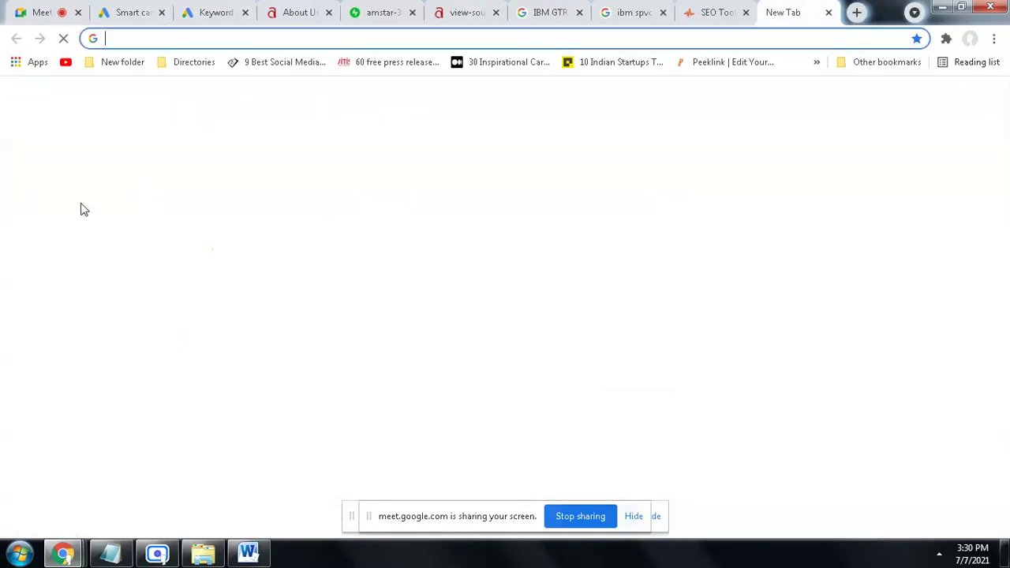
click(828, 13)
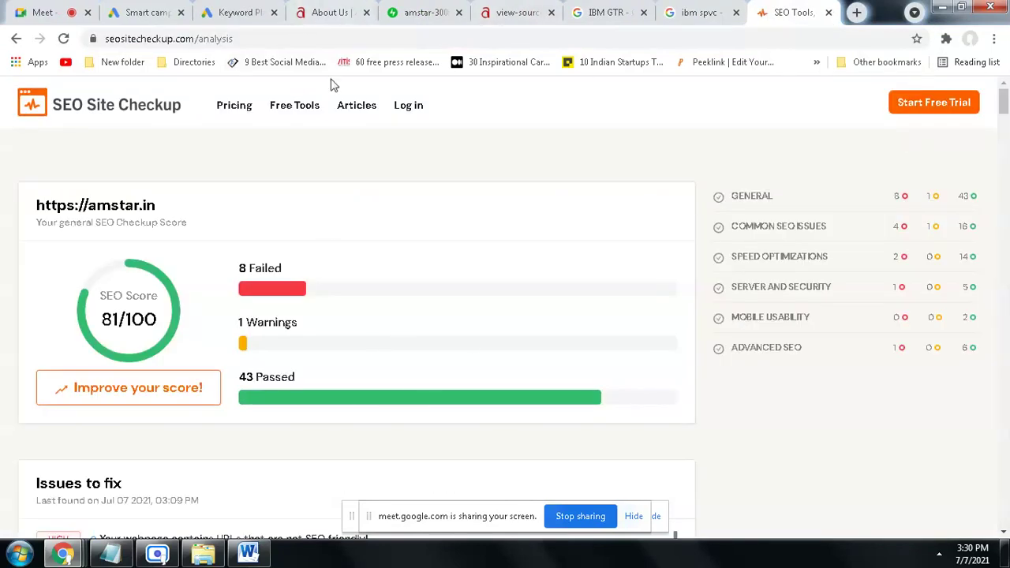
Step: Switch to the amstar.in About Us page and return to its beginning
click(328, 12)
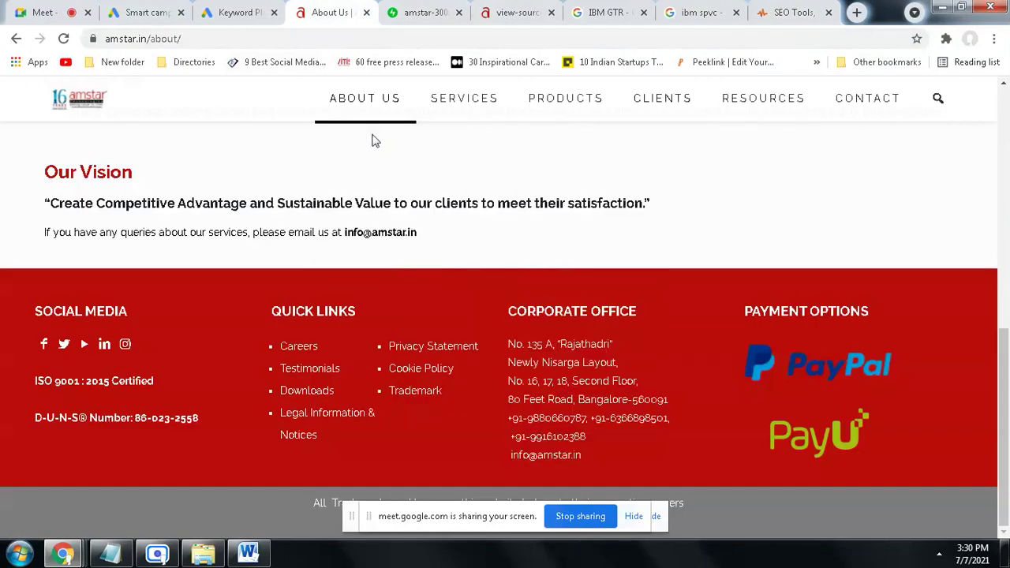
scroll(331, 315, up, 10)
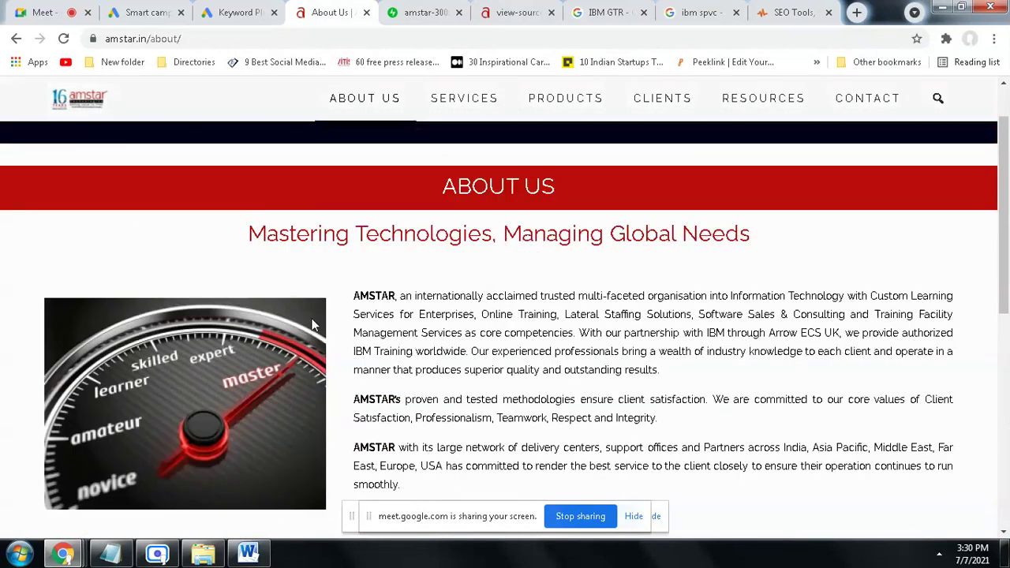
scroll(313, 323, up, 1)
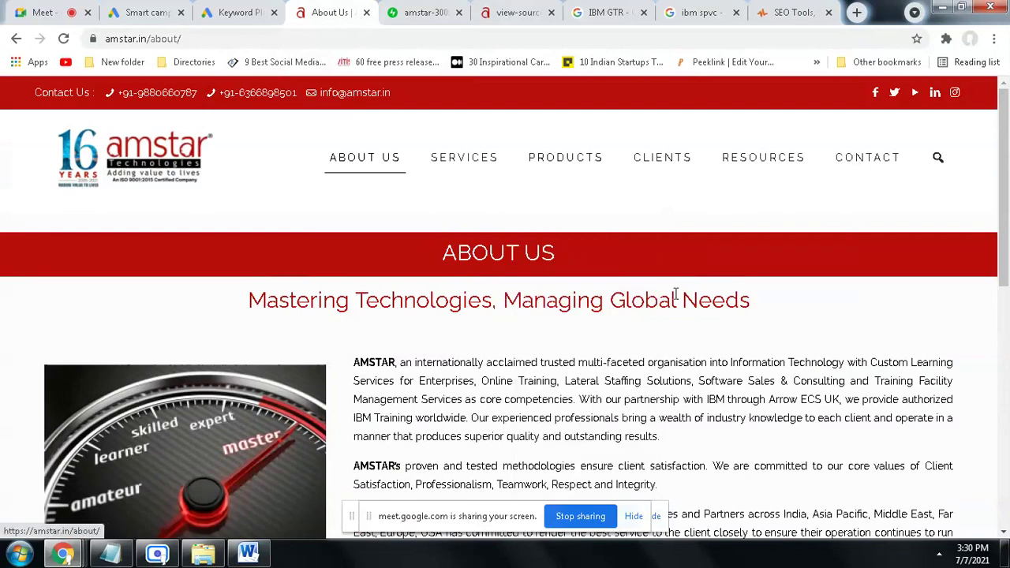
Step: Switch to the SEO Site Checkup report for amstar.in and review the common SEO issues from the meta title to the sitemap test
click(789, 13)
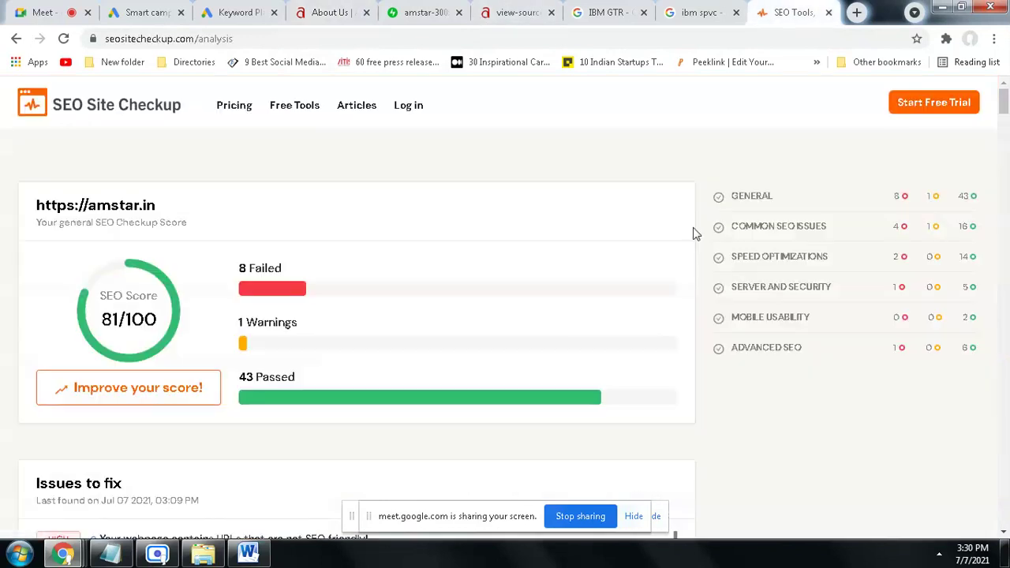
scroll(708, 362, down, 4)
scroll(374, 332, down, 8)
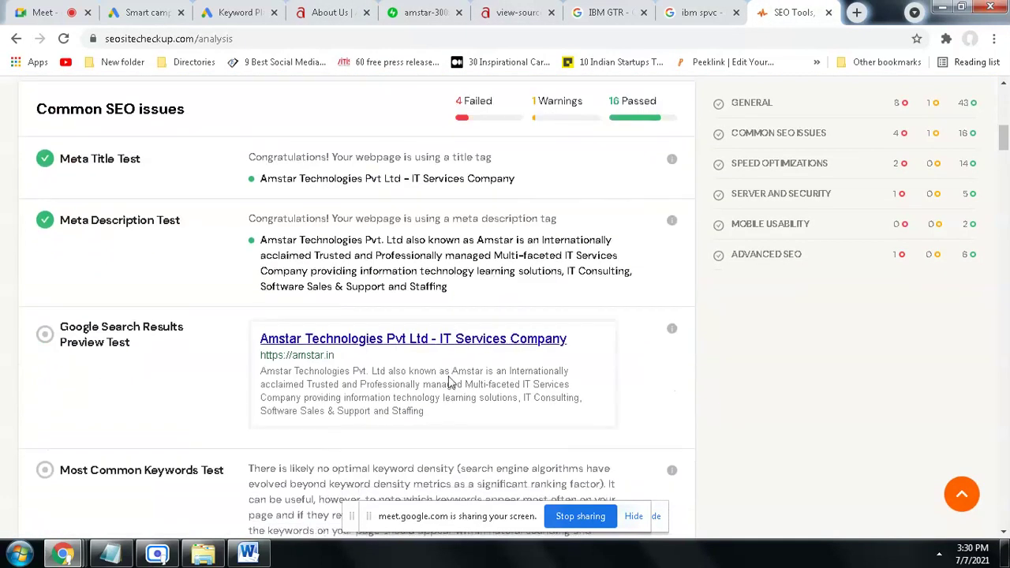
scroll(466, 369, down, 10)
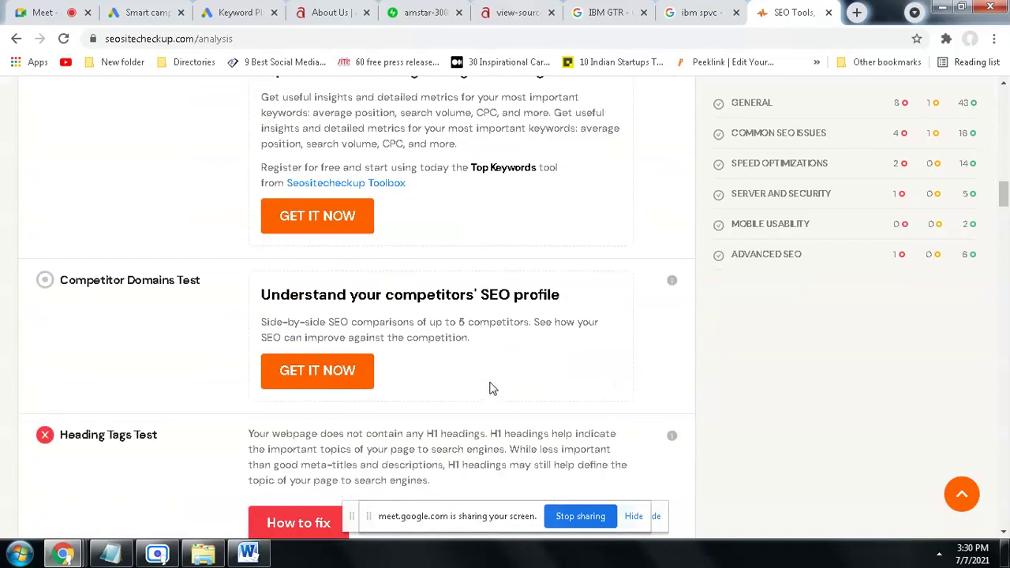
scroll(561, 328, down, 4)
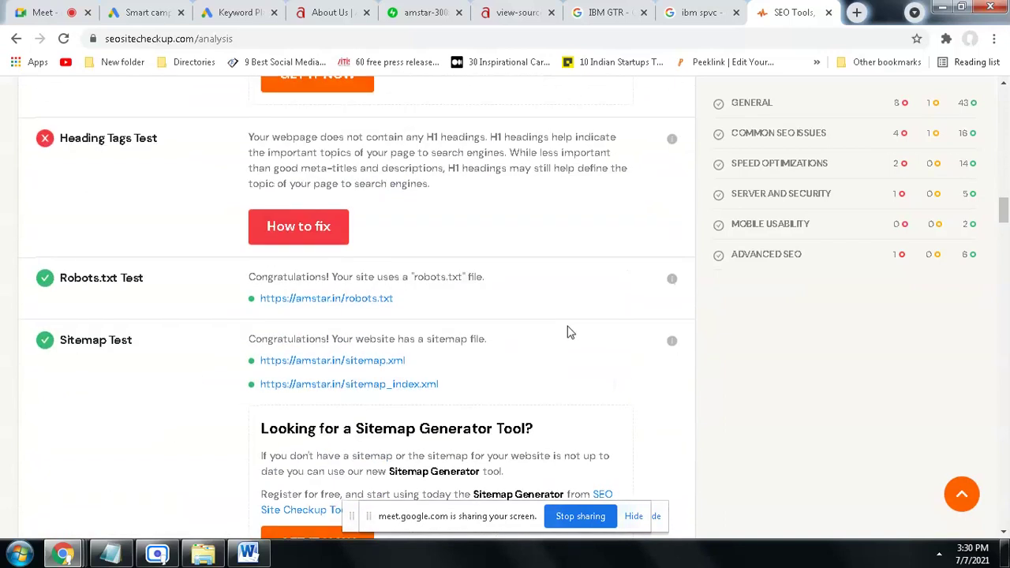
scroll(566, 332, down, 3)
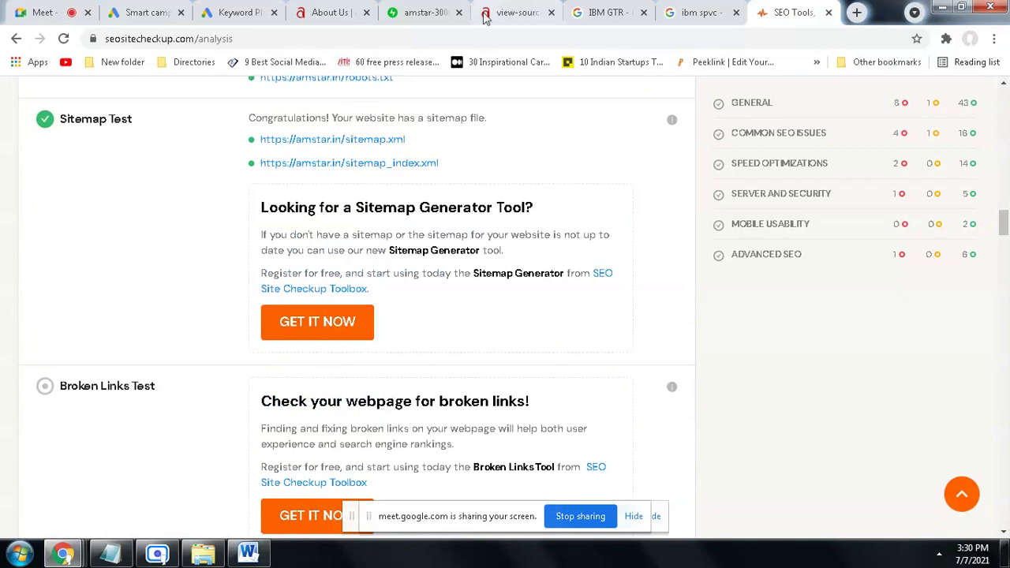
Step: Switch to the IBM GTR search results and search Google again for "ibm gtr"
click(515, 13)
click(606, 13)
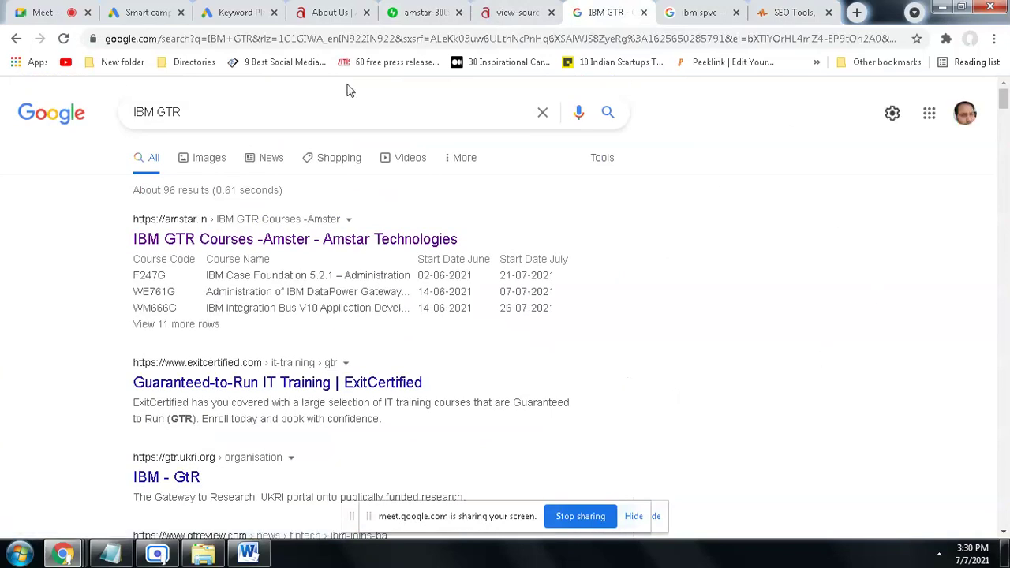
click(194, 108)
click(182, 147)
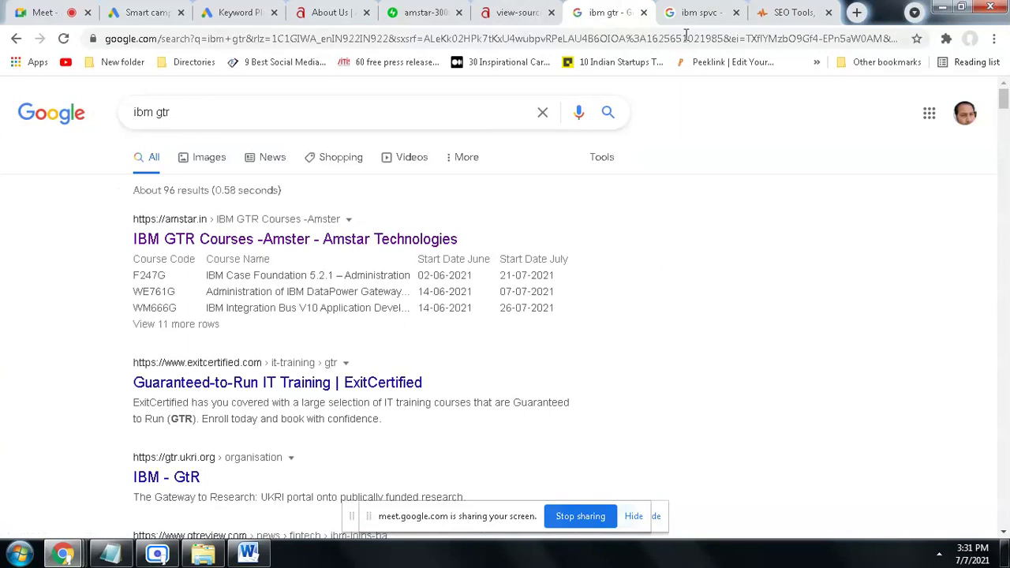
Step: Switch to the "ibm spvc" Google search, run it again and look through the results for the amstar.in listing
key(ctrl+Tab)
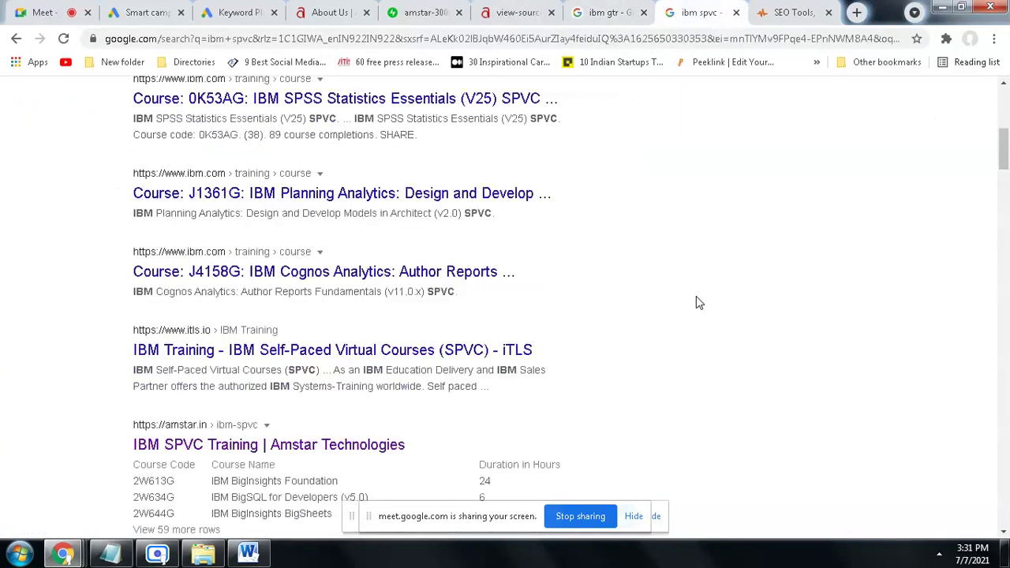
double_click(157, 111)
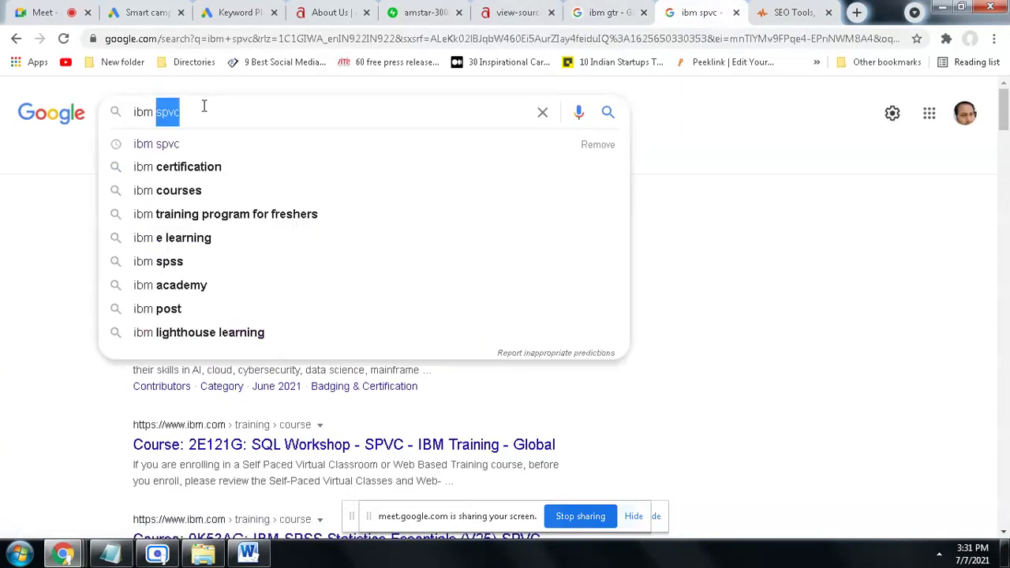
click(208, 111)
key(Return)
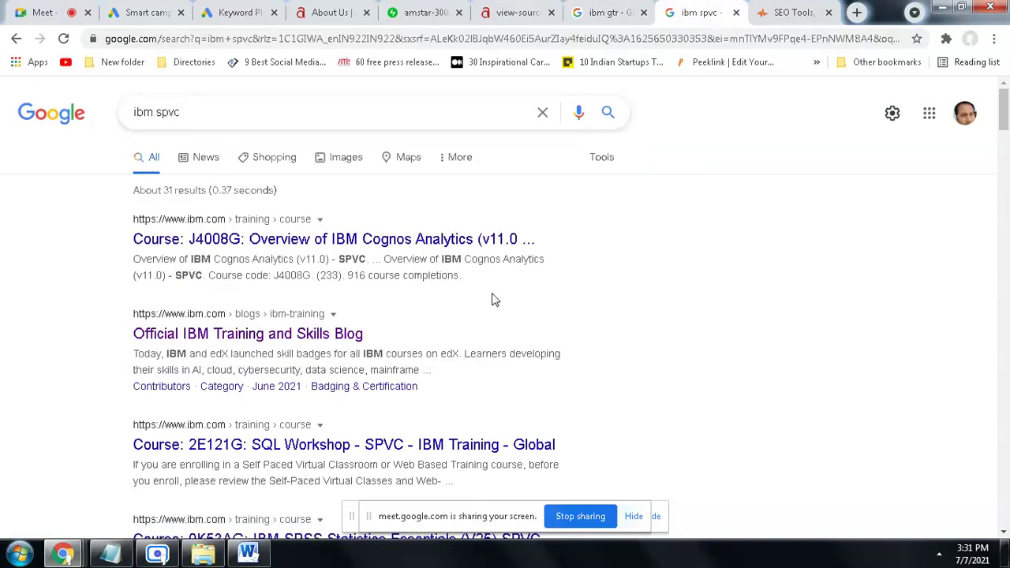
click(229, 112)
click(880, 386)
scroll(395, 338, down, 5)
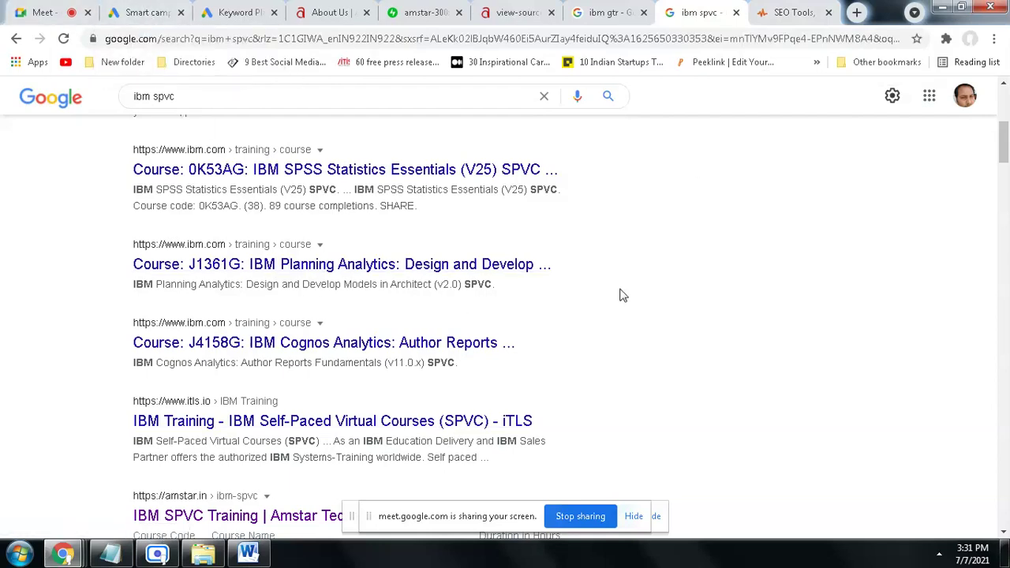
Step: Return to the Google Meet call and open the in-call messages
click(236, 13)
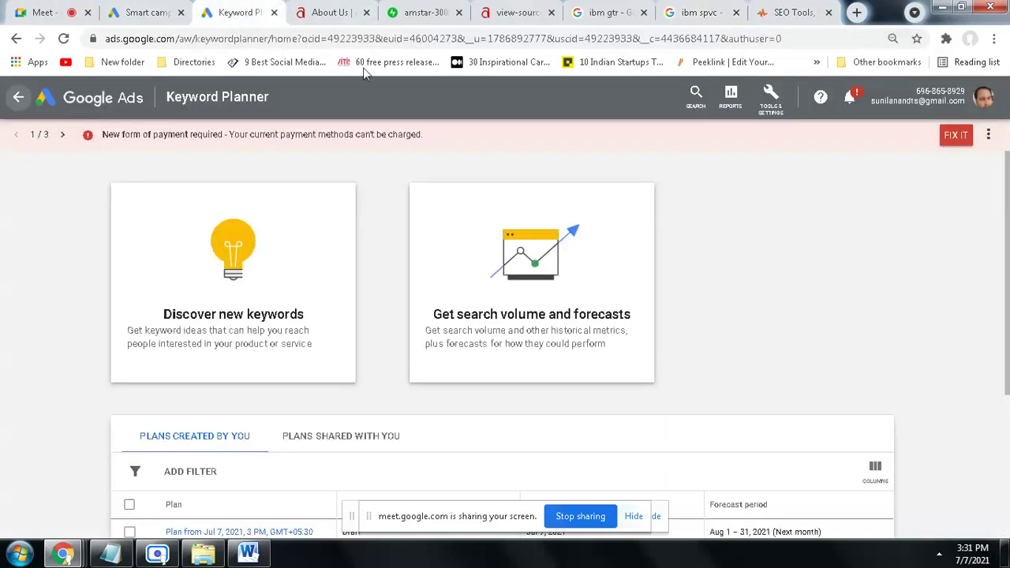
click(57, 12)
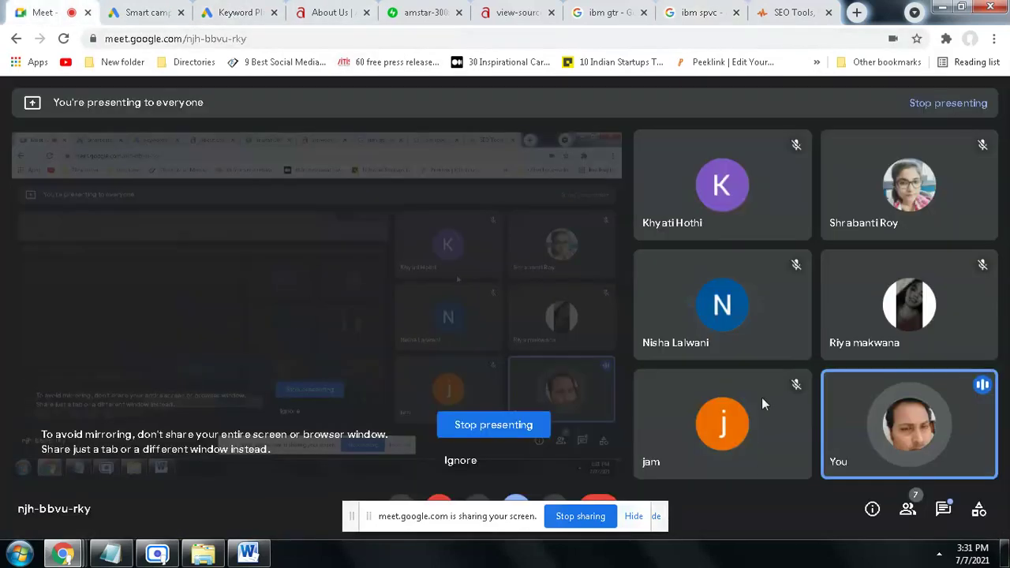
click(945, 511)
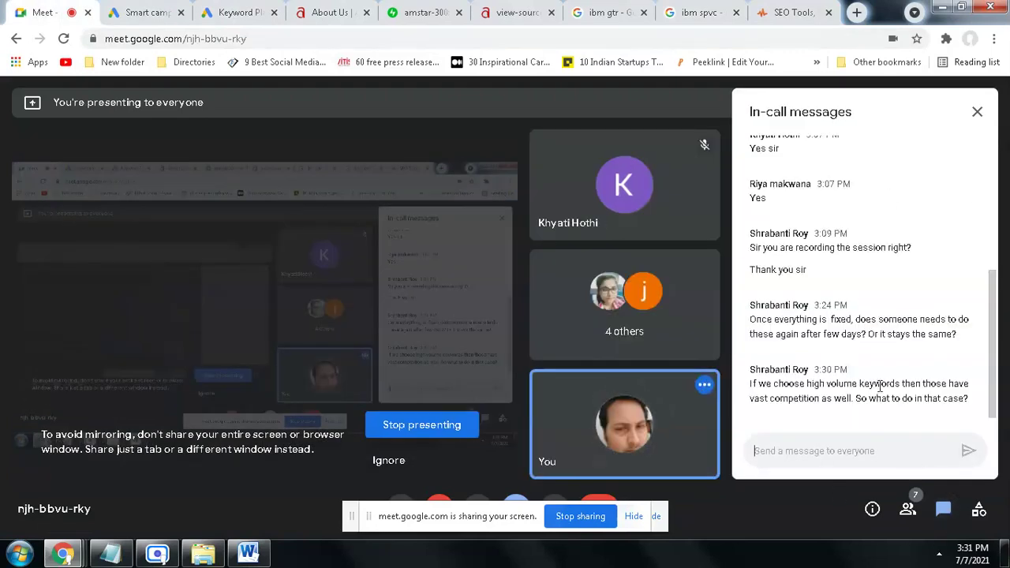
Step: Read the chat questions about repeating the fixes after a few days and about competition for high volume keywords
drag(897, 320, 894, 344)
click(920, 320)
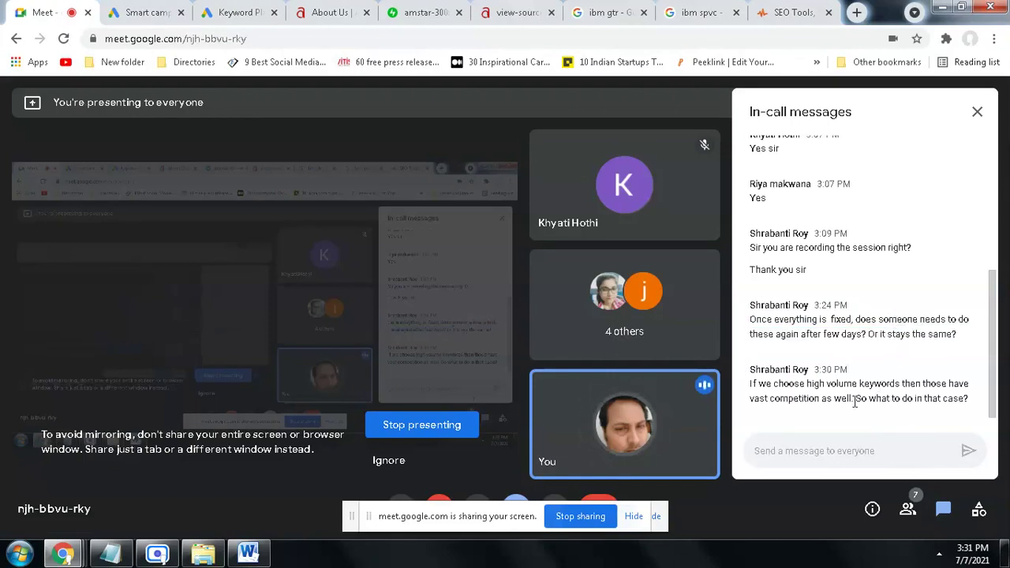
double_click(881, 324)
click(875, 325)
drag(750, 322, 957, 334)
click(937, 330)
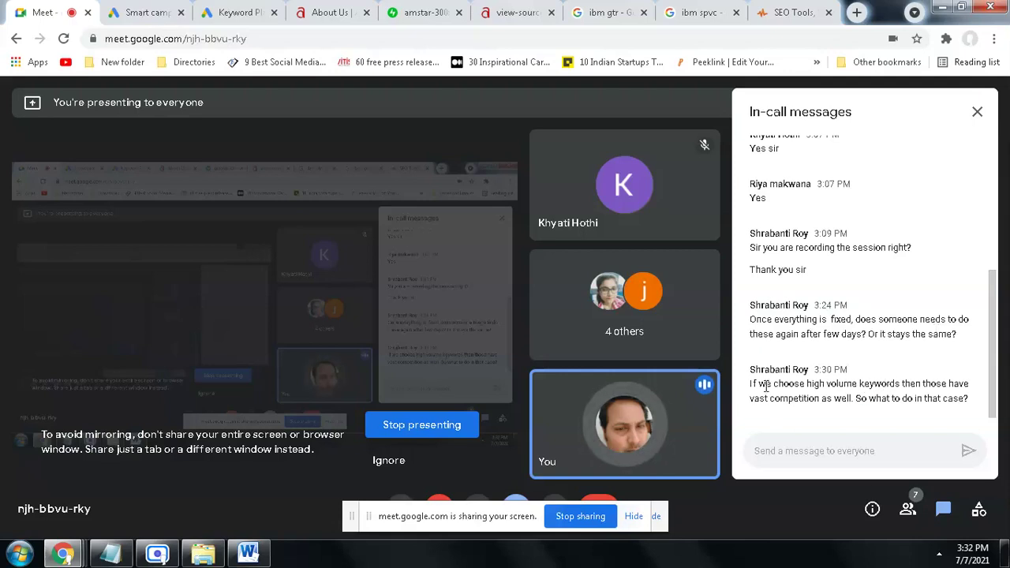
drag(750, 384, 975, 408)
click(898, 398)
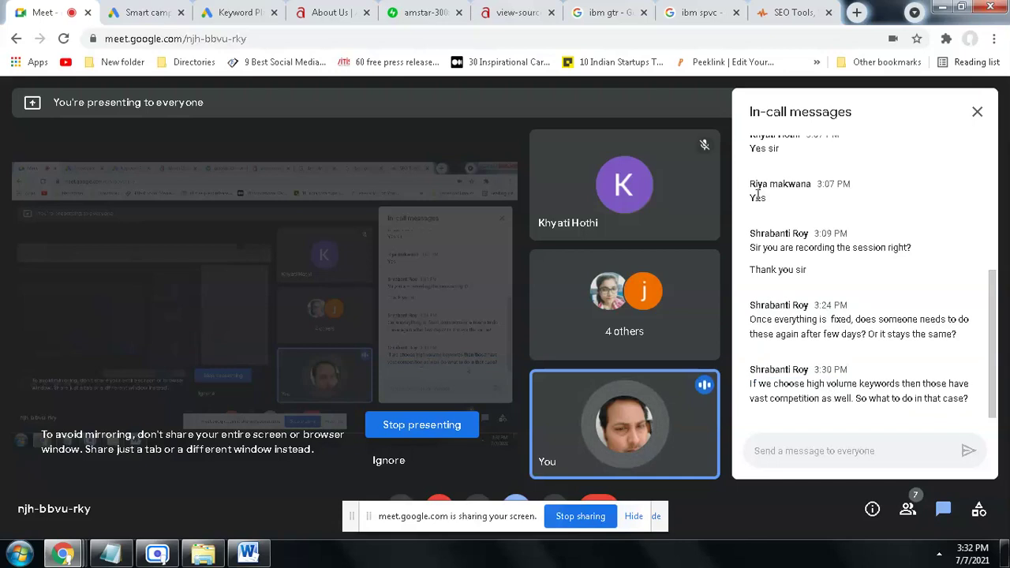
Step: Switch to the "ibm gtr" results, search Google for "ibm training" instead and look through the listed sites
click(601, 13)
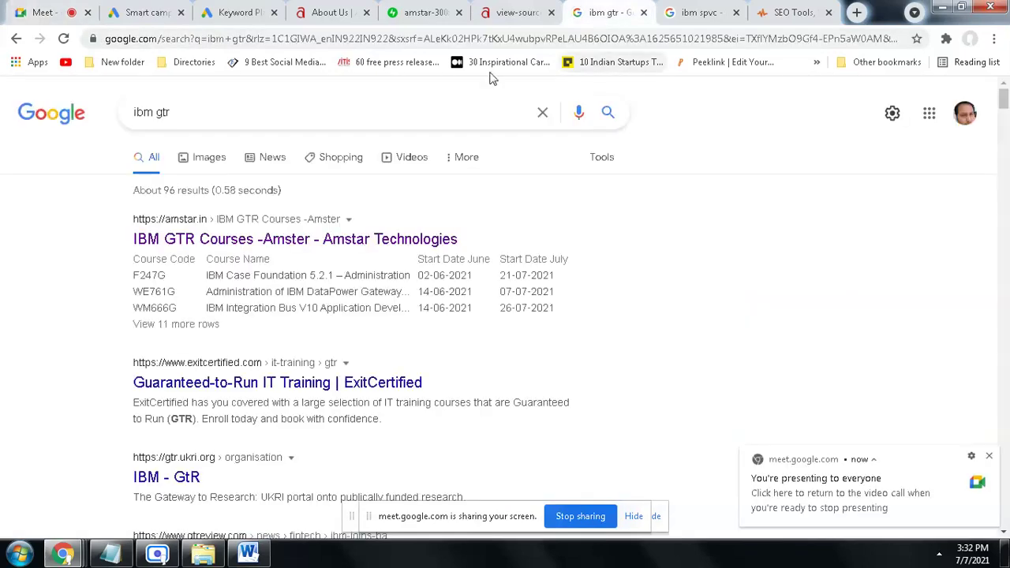
click(217, 112)
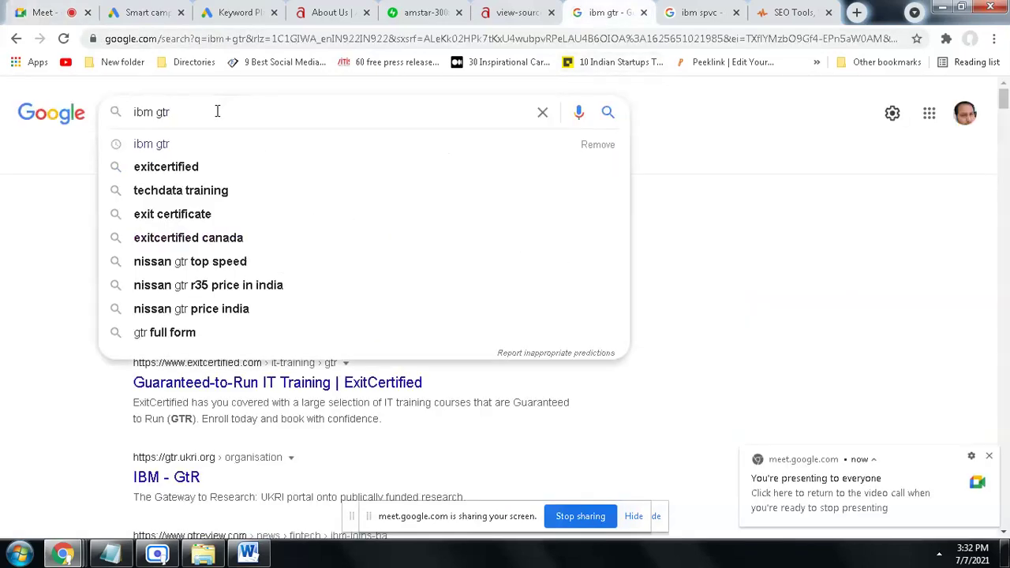
key(BackSpace)
key(BackSpace)
text(training)
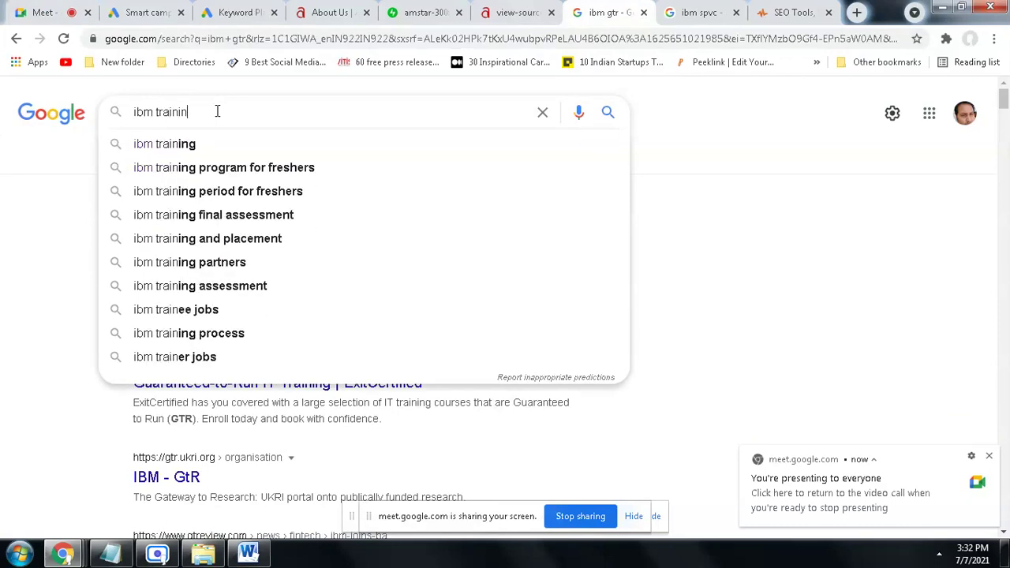
key(Return)
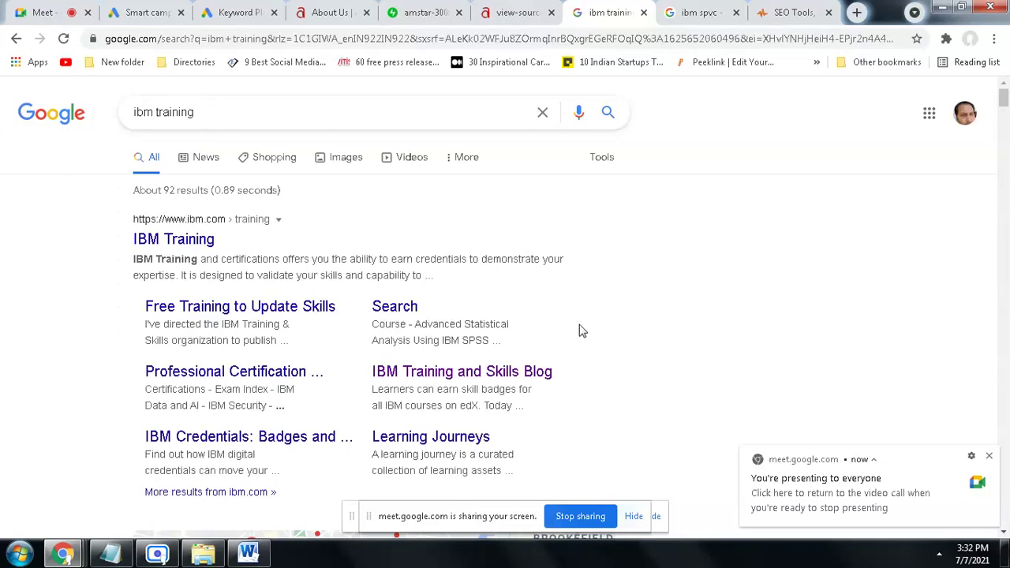
scroll(579, 329, down, 8)
scroll(581, 332, down, 8)
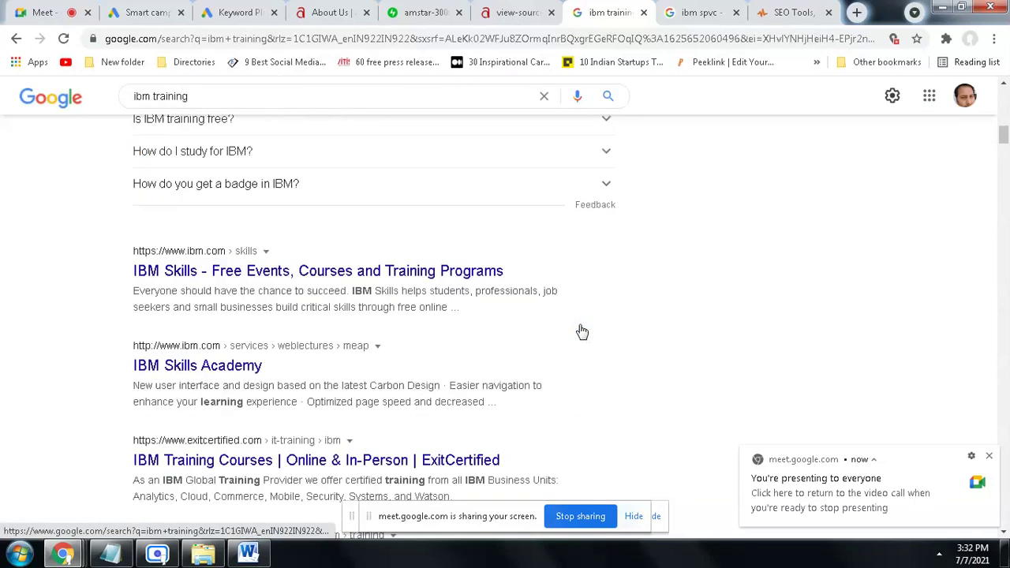
scroll(579, 332, down, 6)
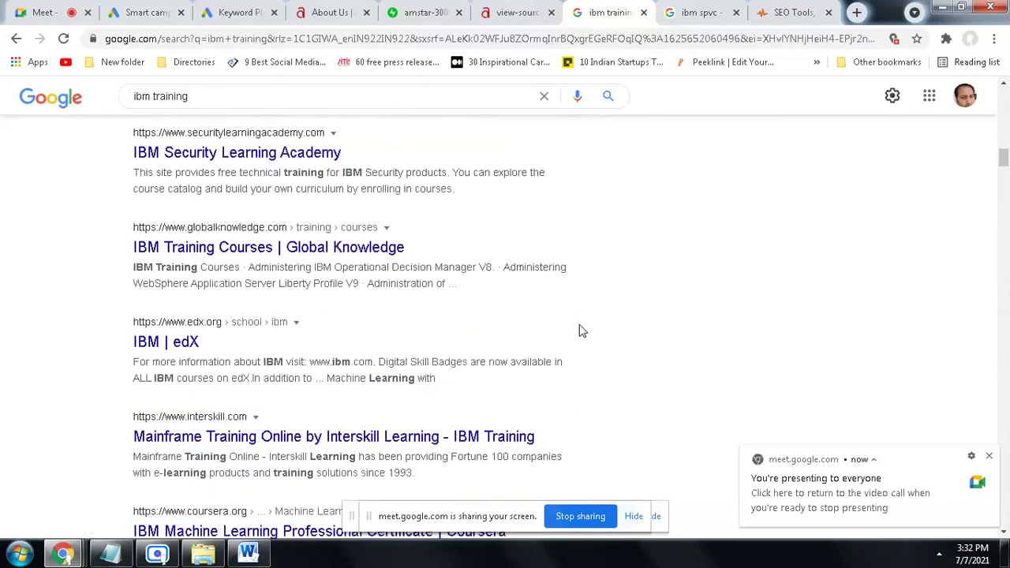
scroll(580, 330, down, 7)
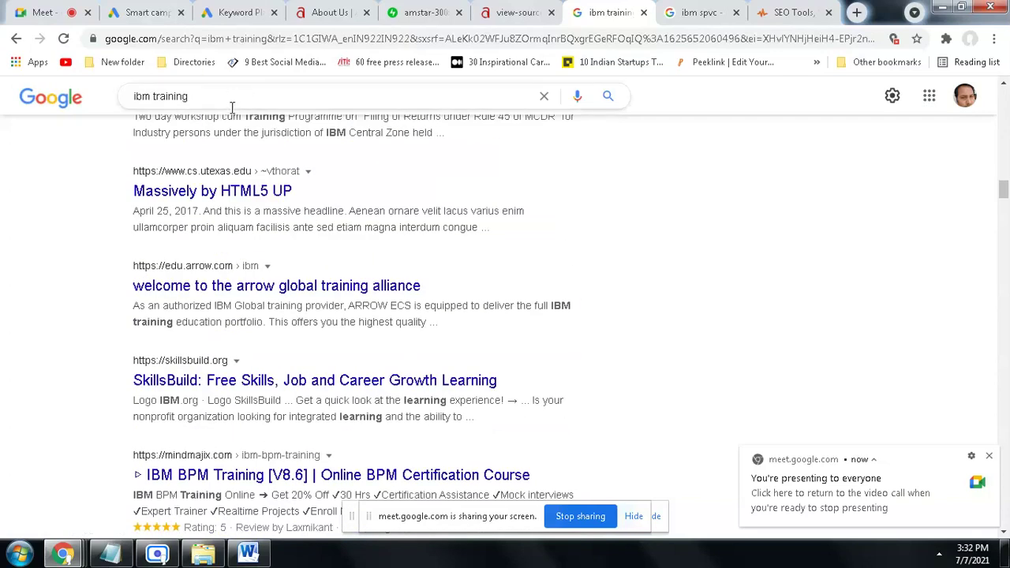
Step: Narrow the Google search to "ibm training india" and look through the results for the amstar.in listing
text(9)
key(BackSpace)
text(india)
key(Return)
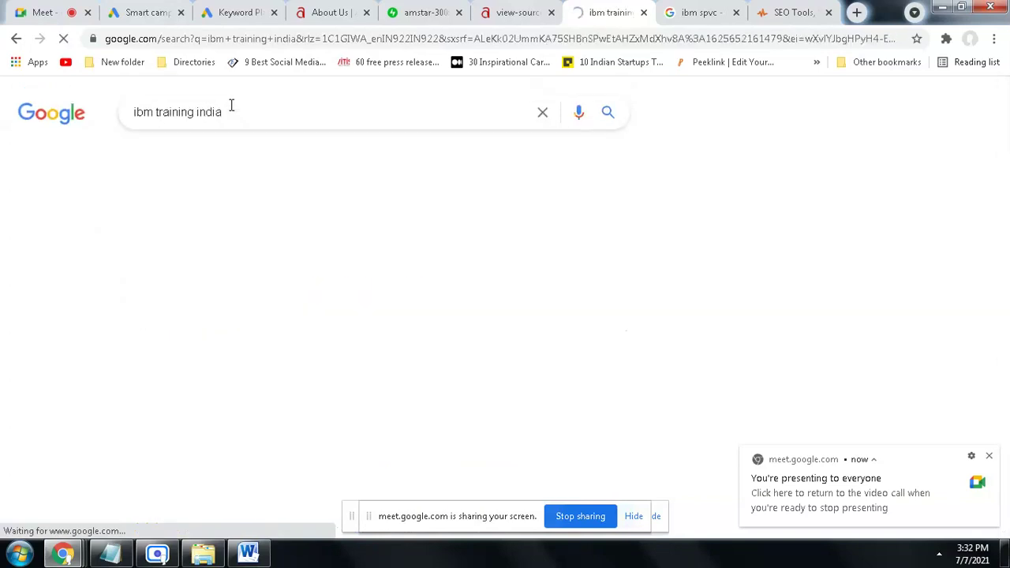
scroll(650, 365, down, 10)
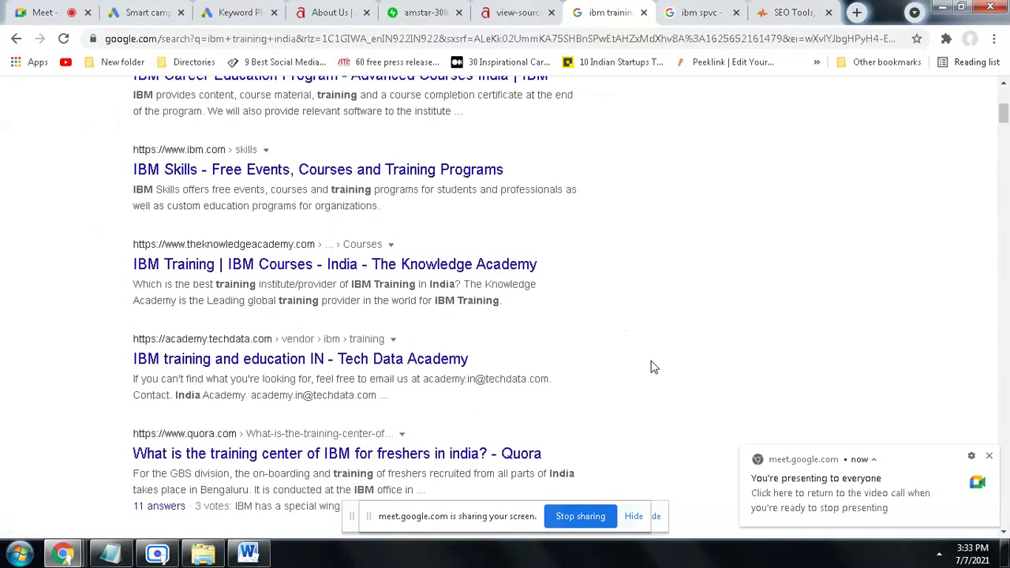
scroll(642, 345, down, 10)
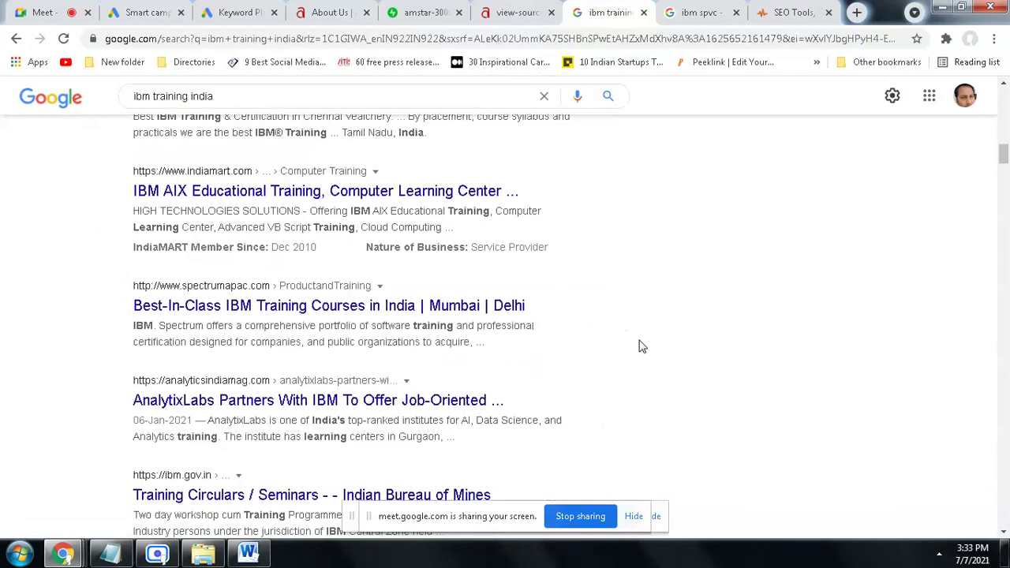
scroll(642, 347, down, 10)
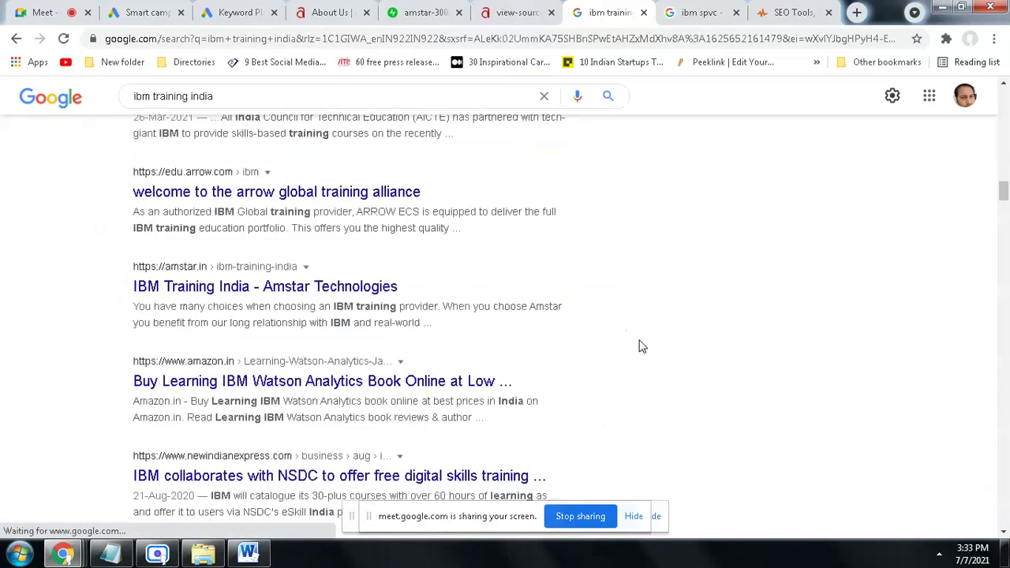
scroll(642, 346, down, 10)
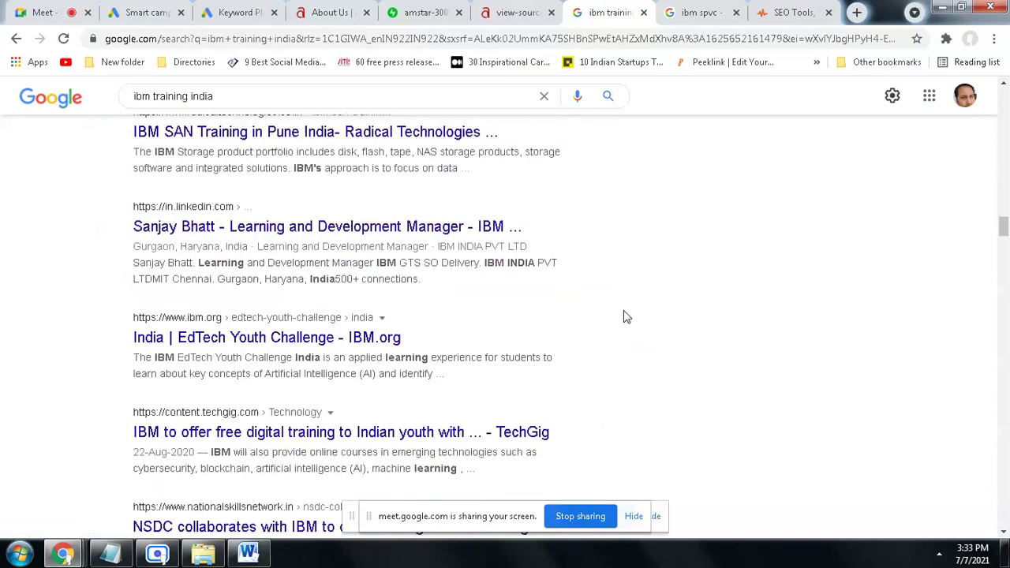
scroll(680, 376, down, 2)
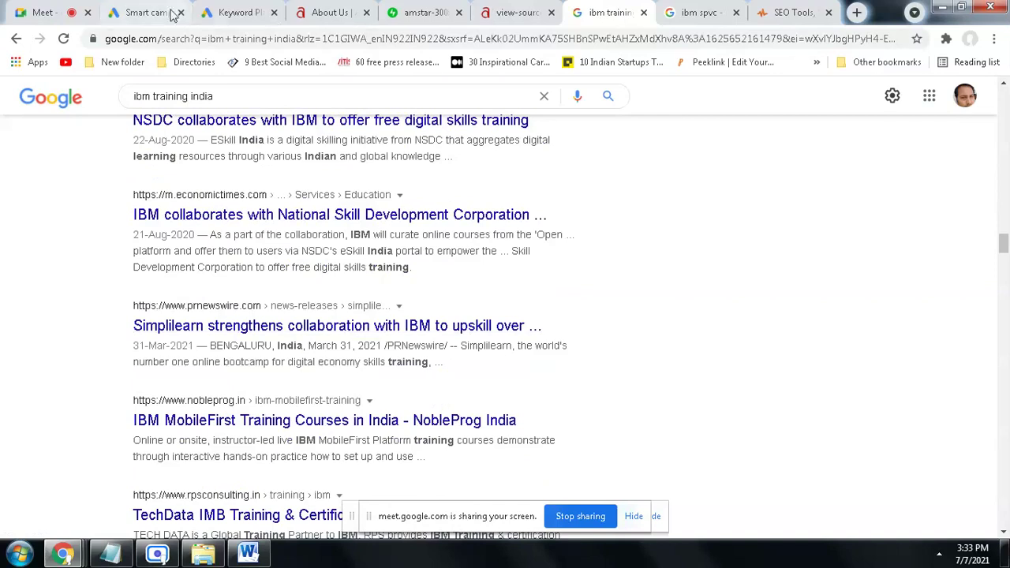
Step: Return to the Google Meet chat and highlight the high volume keywords wording in the 3:30 PM question
click(40, 13)
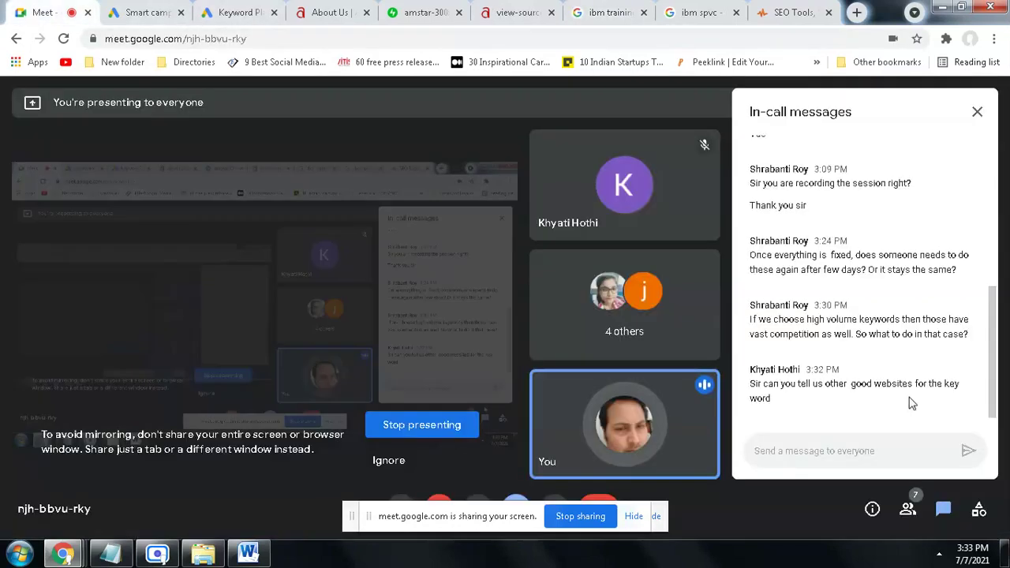
drag(887, 319, 827, 319)
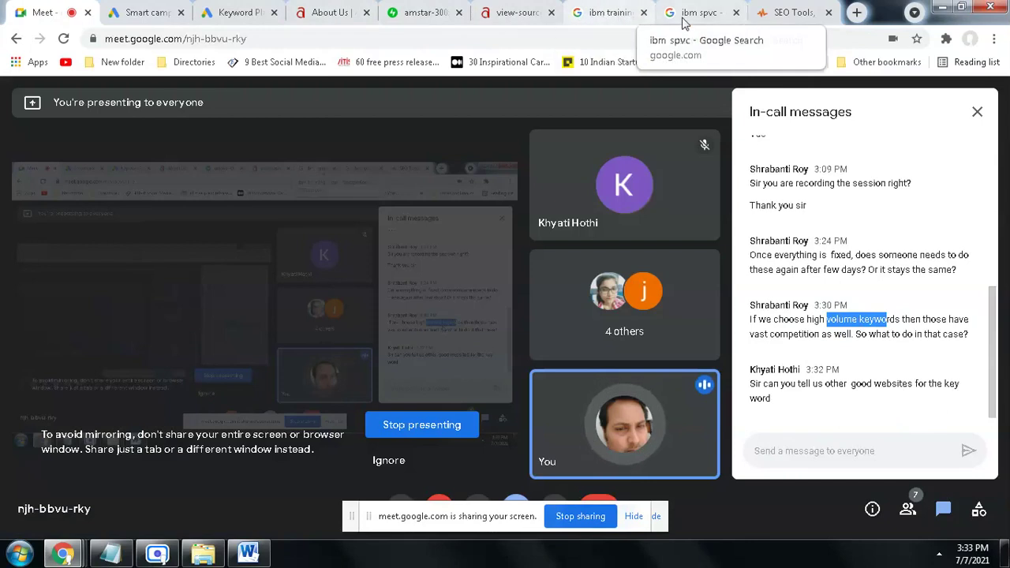
Step: Switch back to the "ibm training india" results and change the Google search to "ibm gtr"
click(606, 15)
drag(155, 96, 315, 100)
text(gtro)
key(BackSpace)
key(BackSpace)
key(Return)
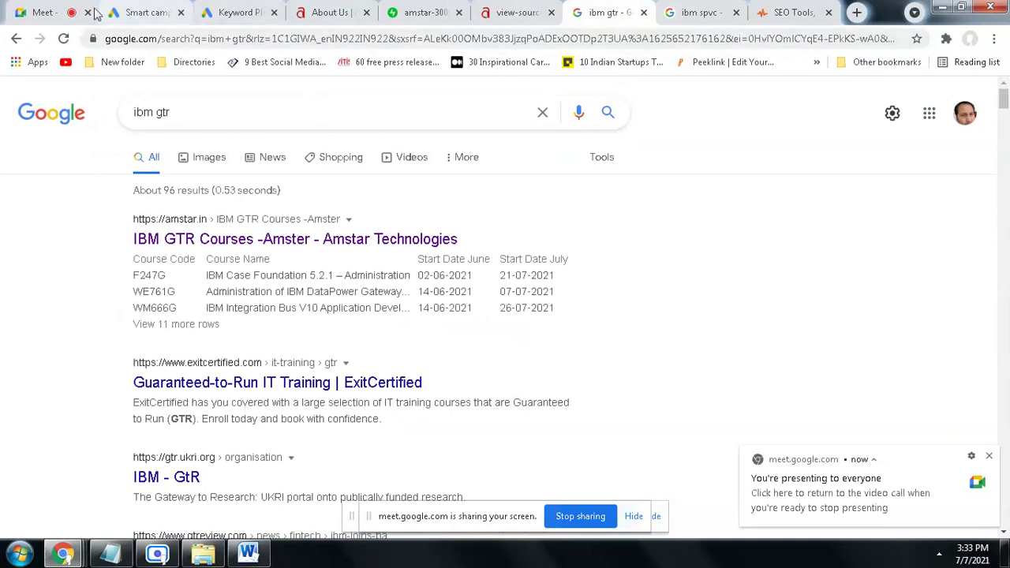
Step: Return to the Google Meet chat and read the 3:32 PM question about other good keyword websites
click(43, 12)
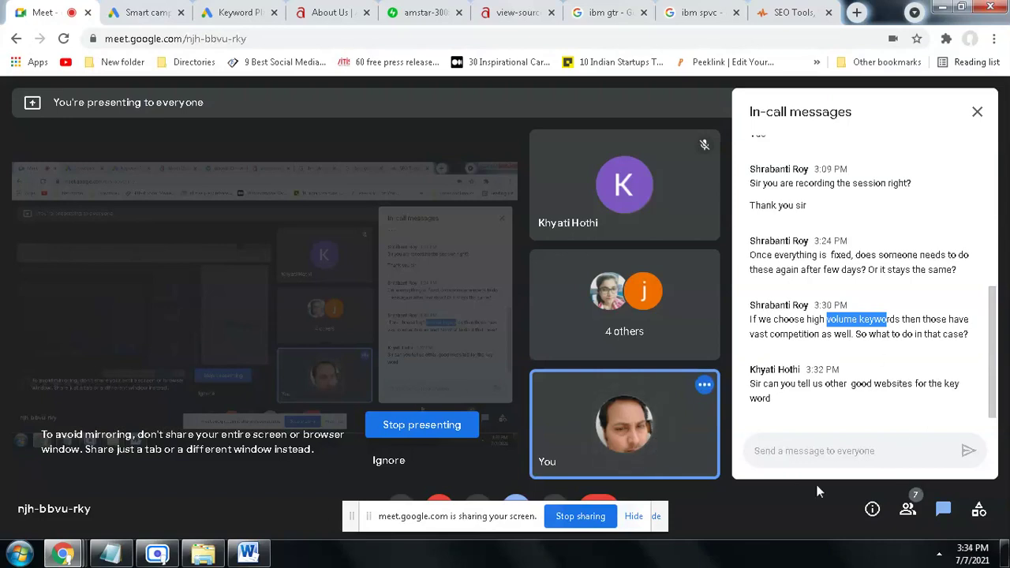
drag(838, 385, 868, 402)
click(799, 414)
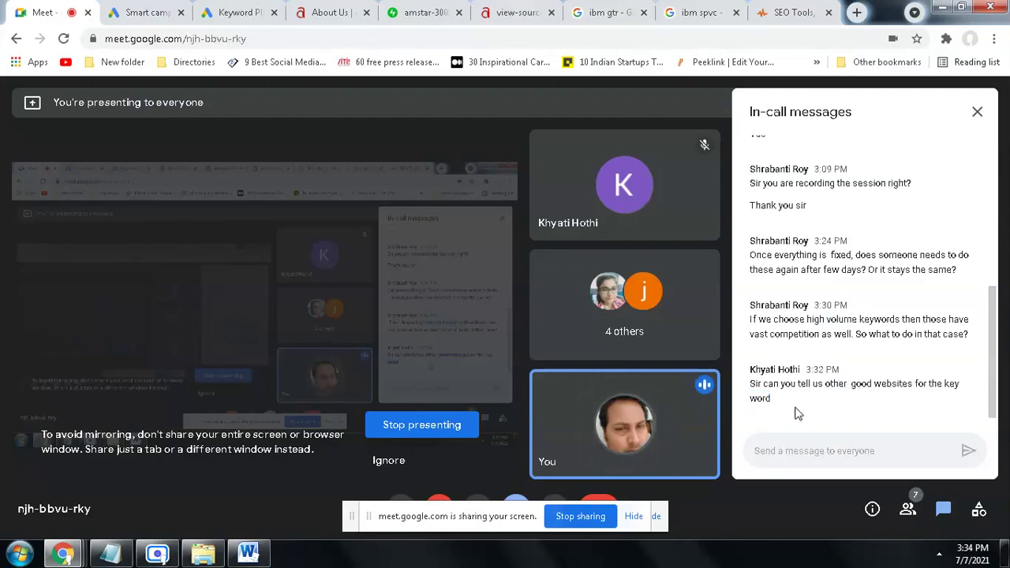
Step: Highlight the 3:32 PM chat question about other keyword websites and search Google for "neilpatel" in a new tab
drag(785, 401, 752, 385)
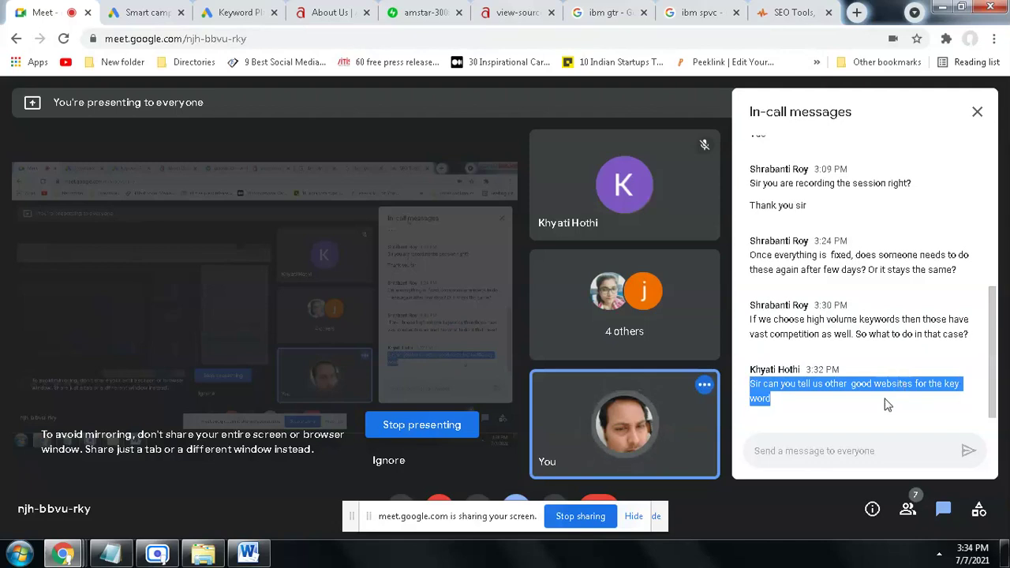
click(857, 12)
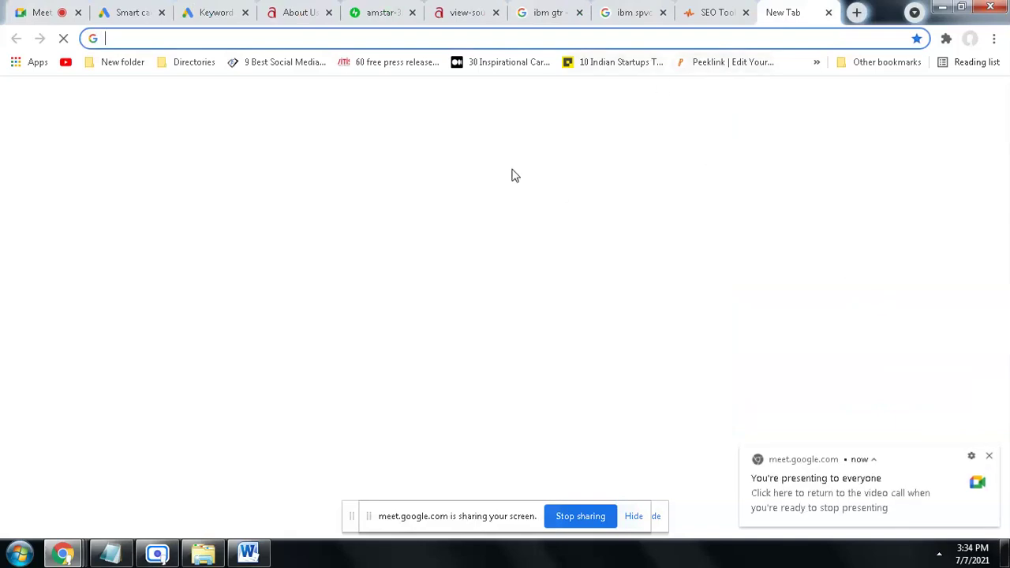
text(neilpatel)
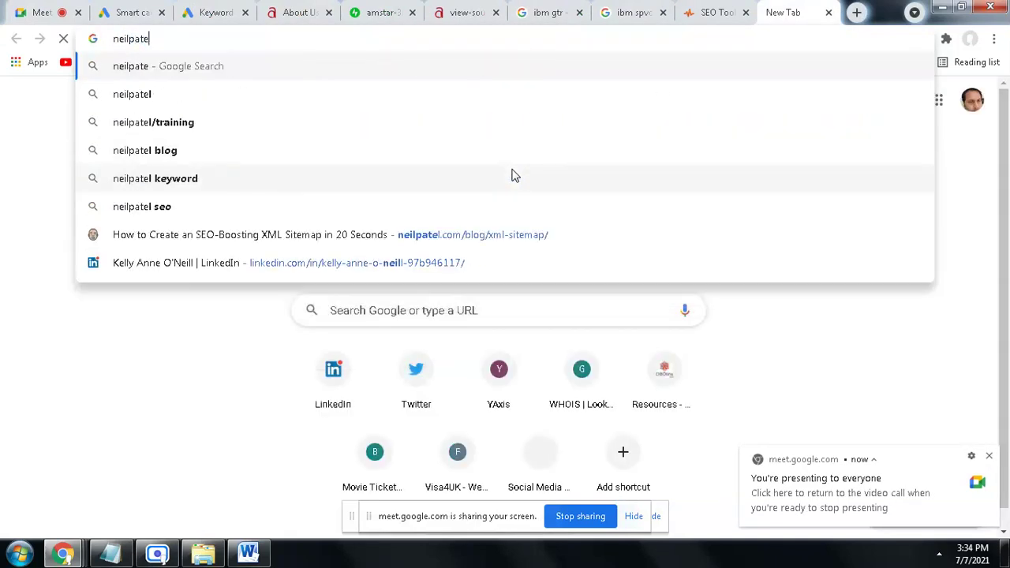
key(Return)
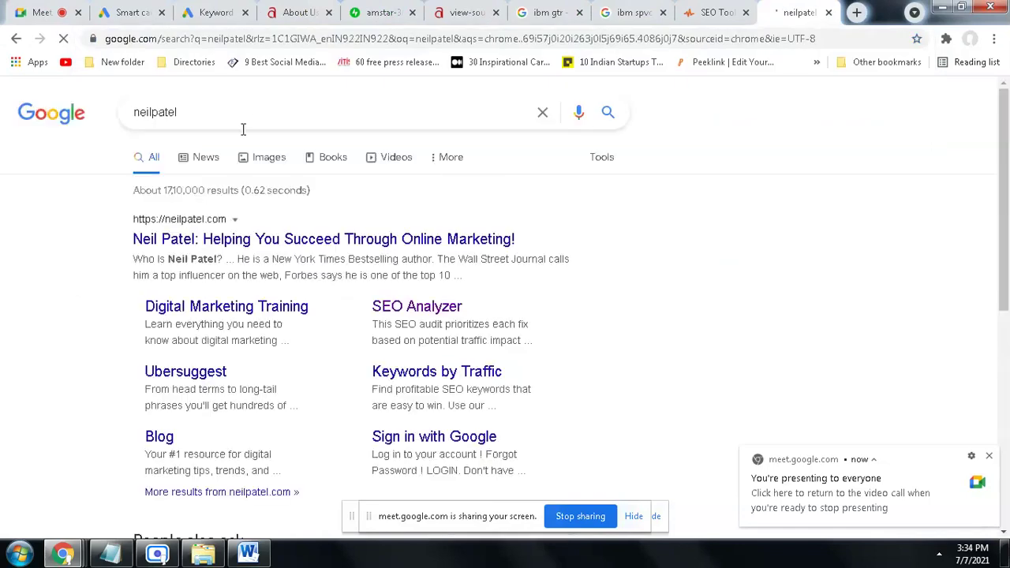
Step: Refine the Google search to "neilpatel keyword planner" and open the Ubersuggest page on neilpatel.com
click(218, 116)
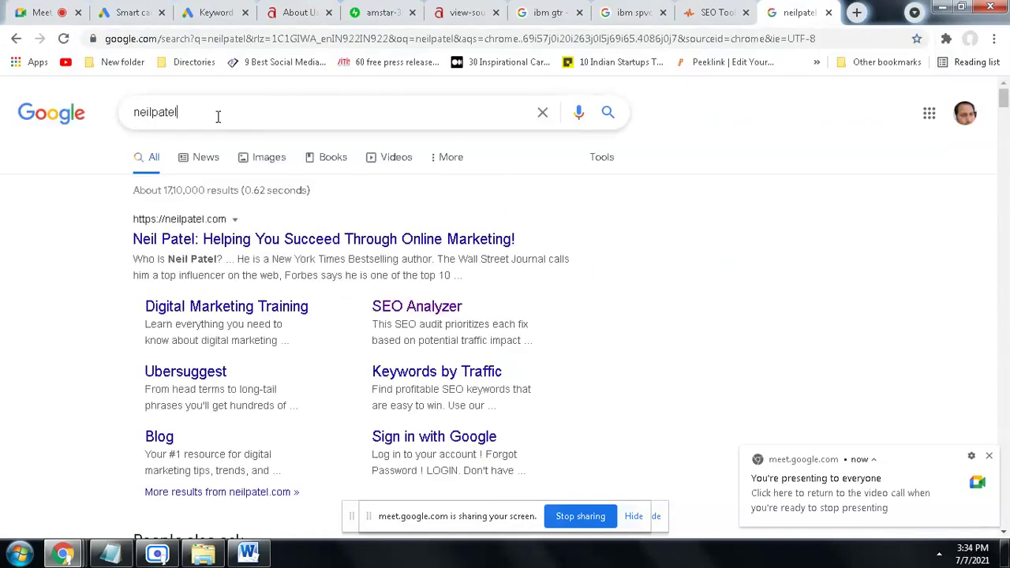
text(keywor)
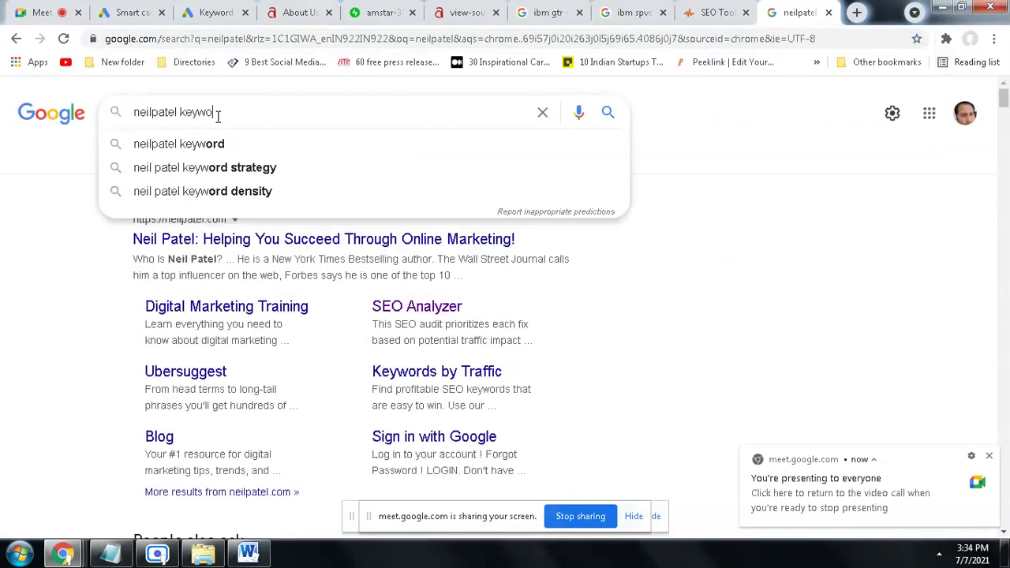
text(d)
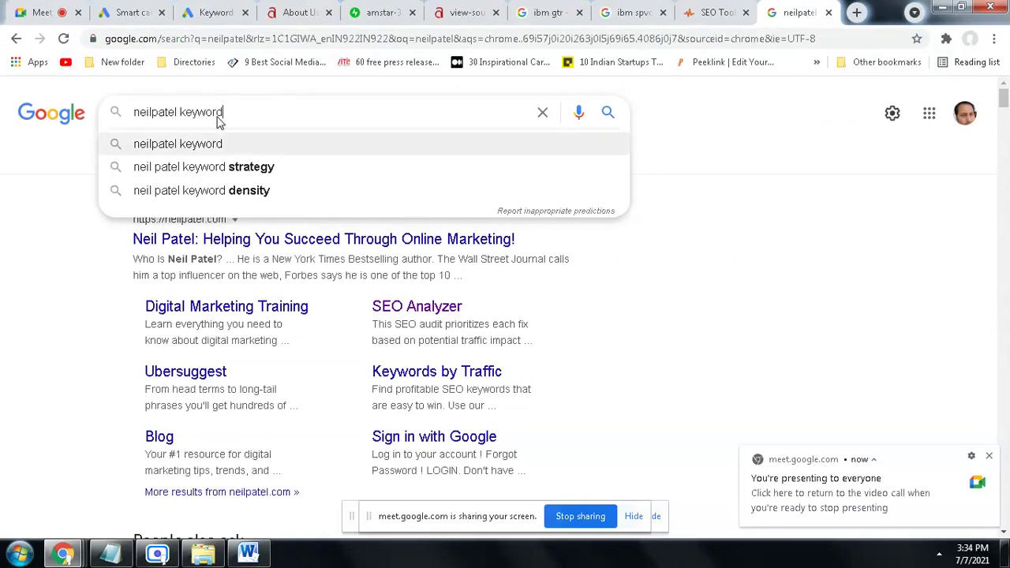
text( planner)
key(Return)
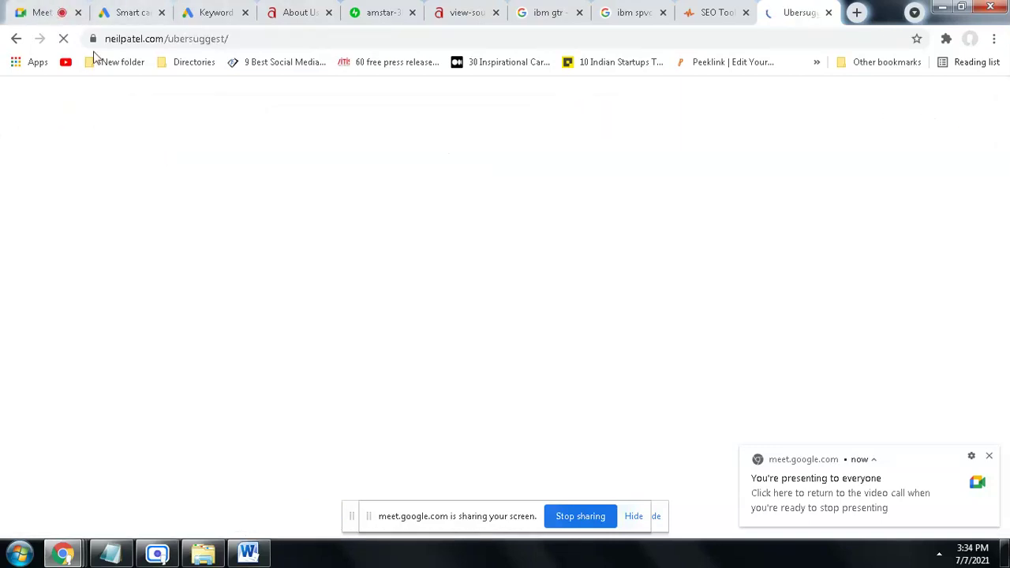
Step: Look over the Ubersuggest page around its domain and keyword search form
scroll(687, 363, down, 2)
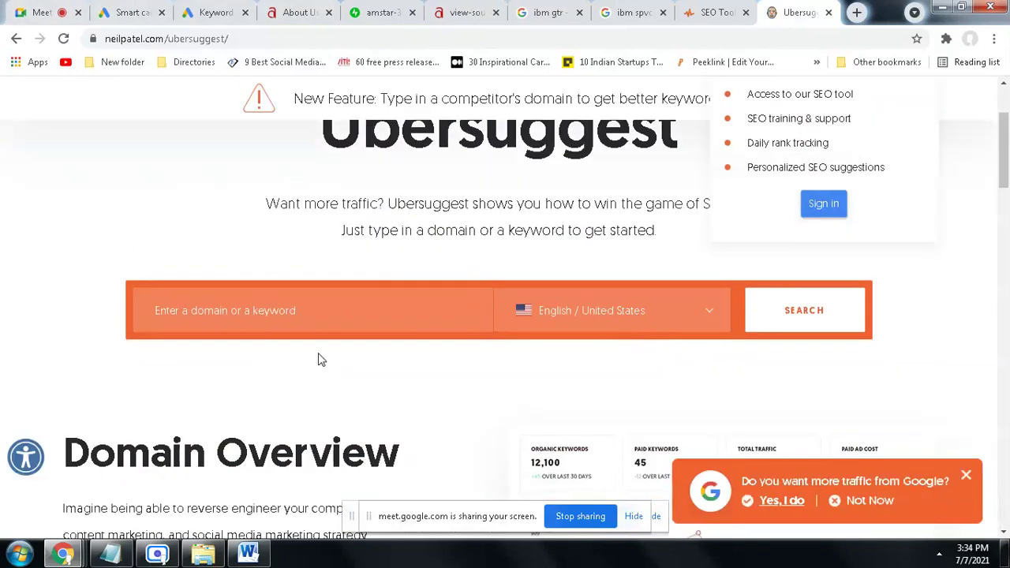
scroll(592, 320, up, 2)
double_click(455, 269)
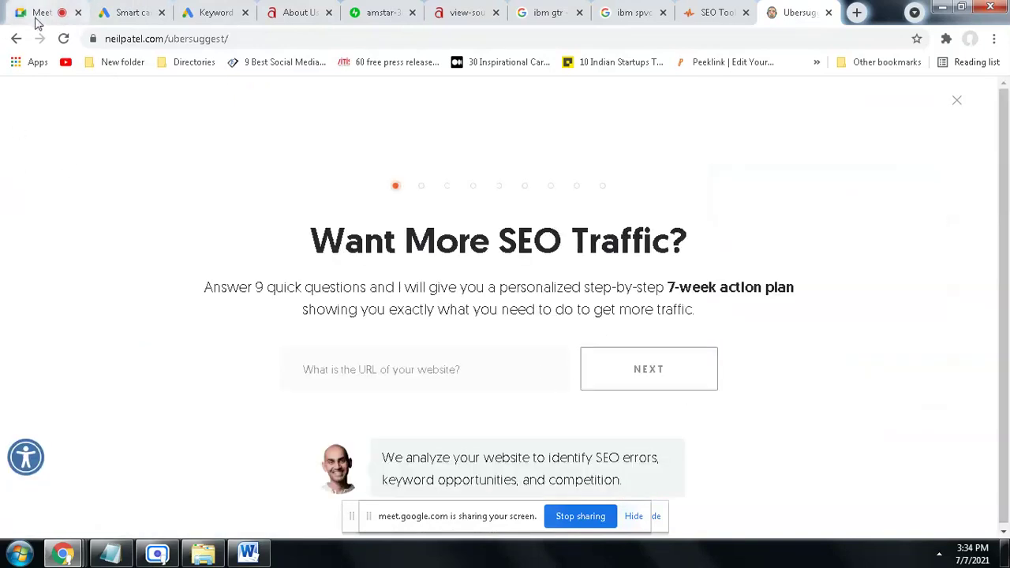
Step: Return to the Google Meet chat and highlight "auto" and "ahref" in the 3:34 PM message listing keyword tools
click(714, 13)
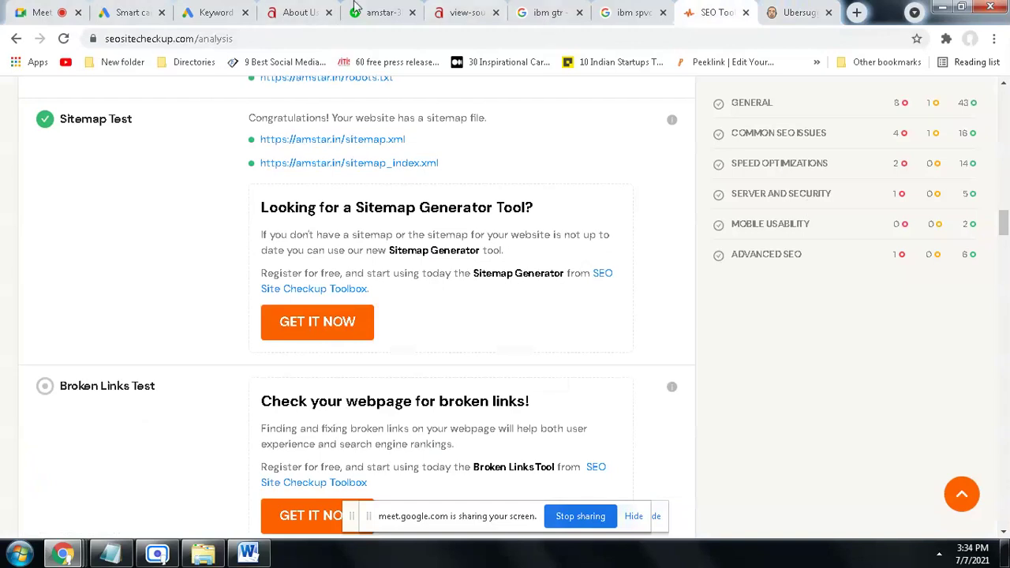
click(44, 11)
click(812, 449)
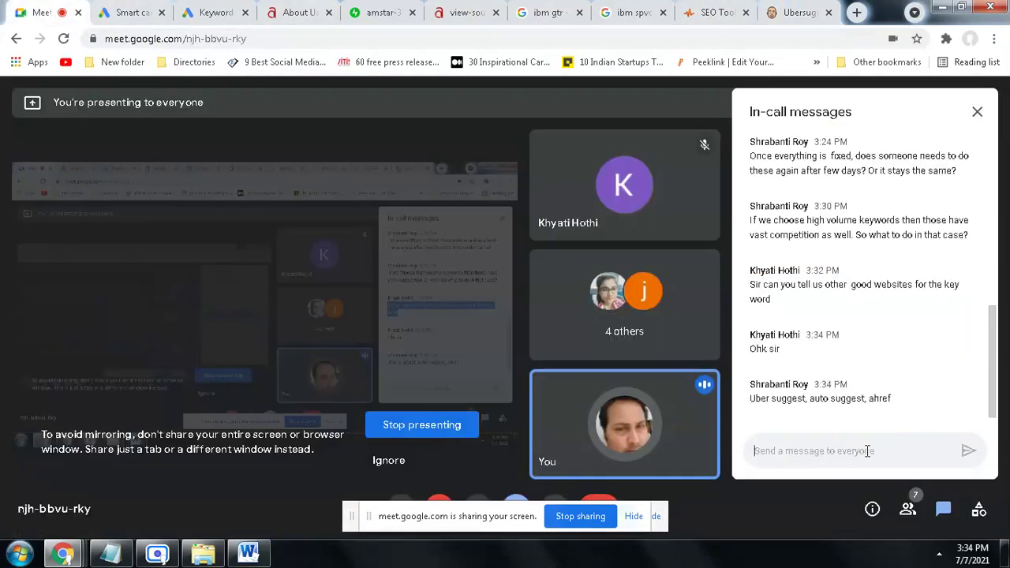
double_click(820, 399)
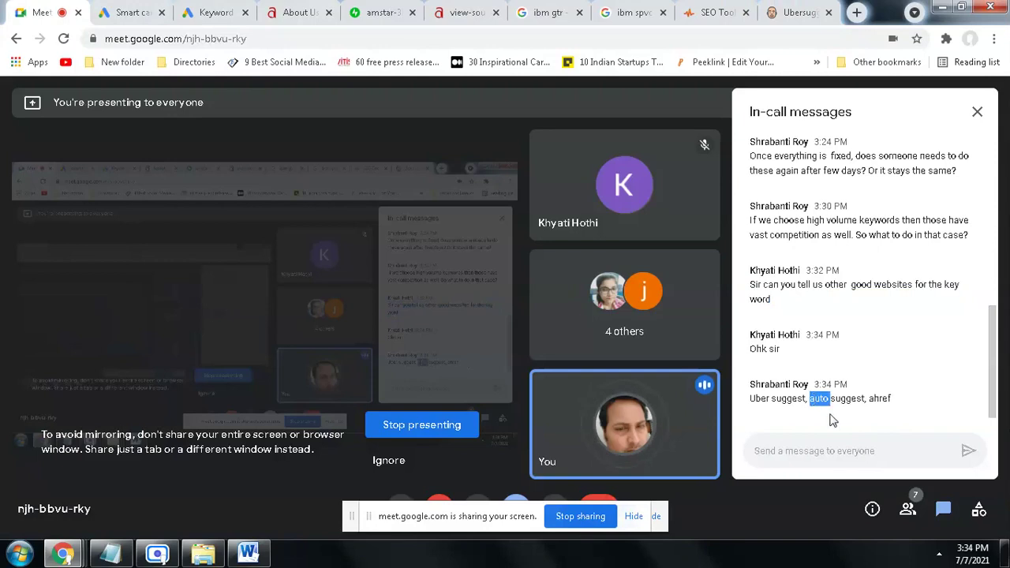
double_click(880, 398)
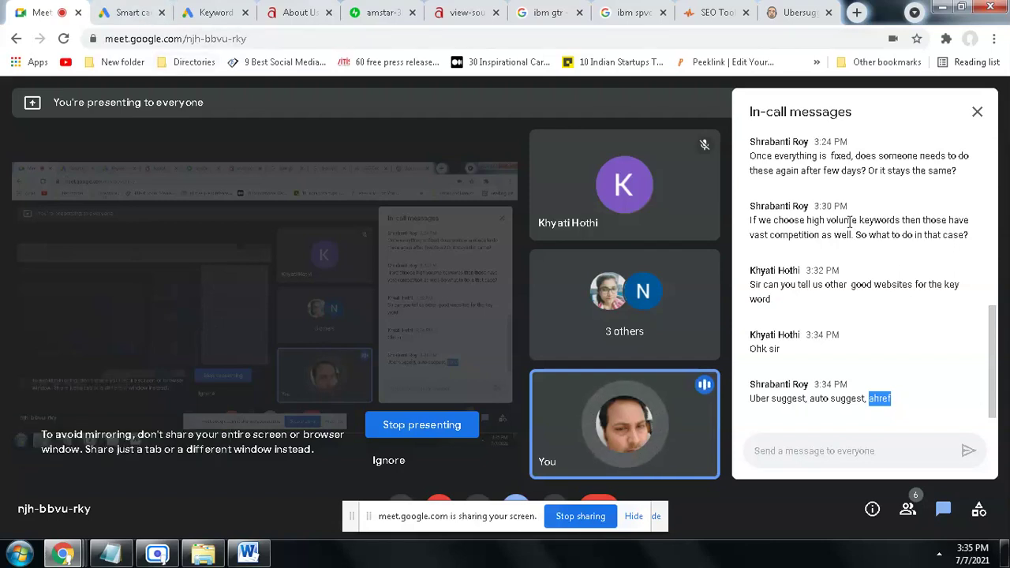
Step: Highlight the high volume keywords and vast competition wording in the 3:30 PM question and review the earlier chat messages
drag(817, 221, 828, 235)
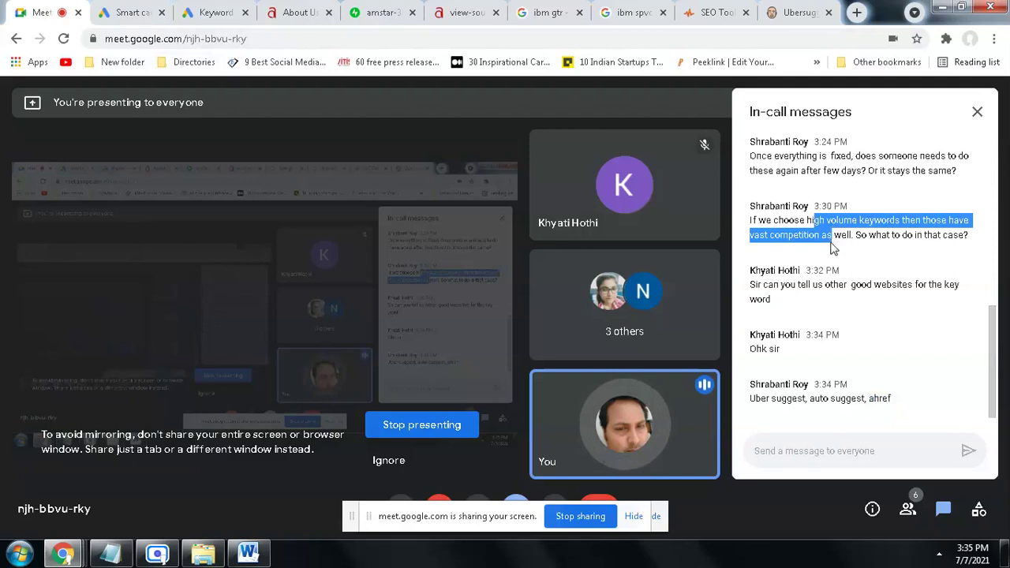
click(828, 272)
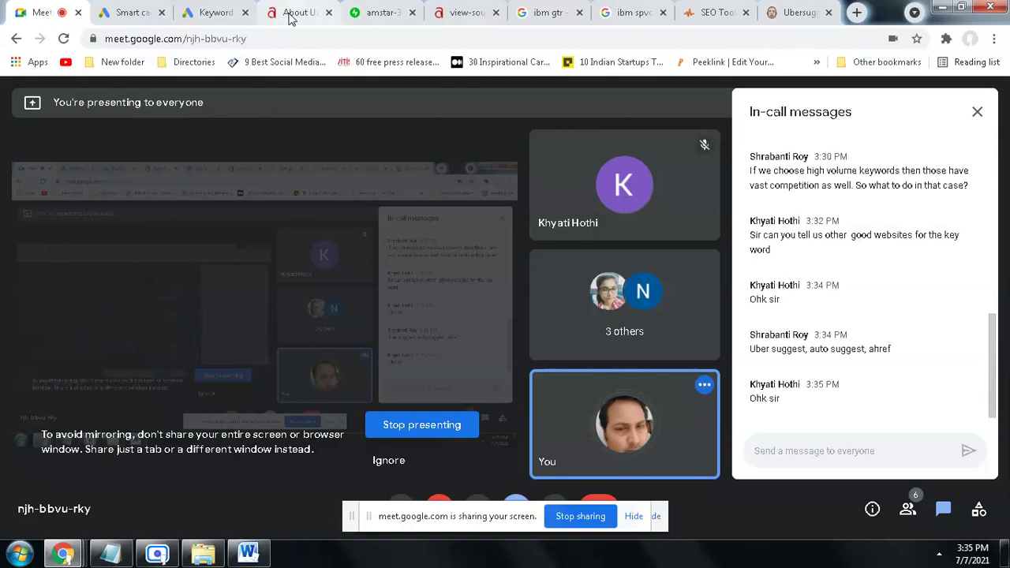
scroll(906, 209, up, 1)
scroll(905, 209, up, 1)
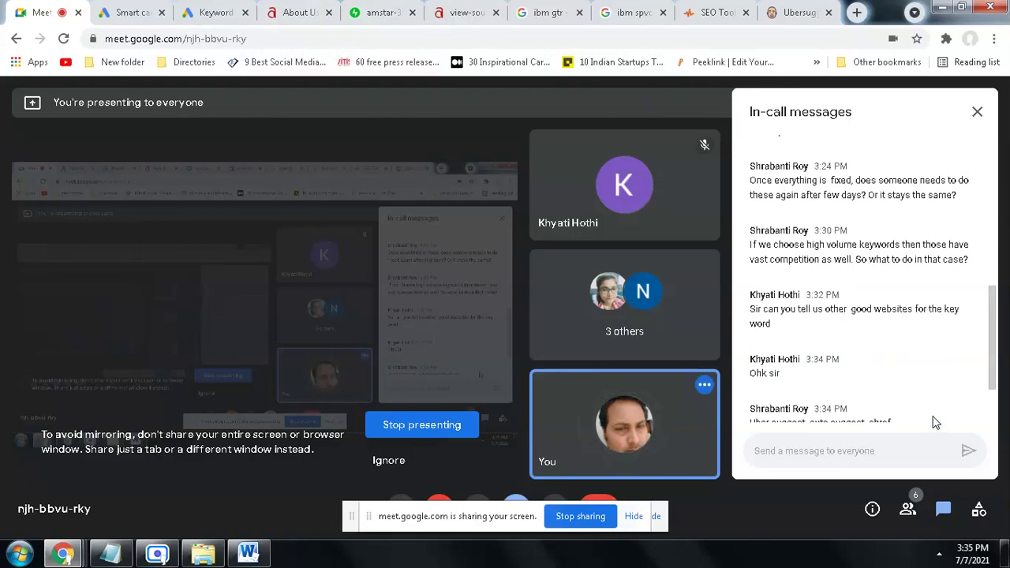
Step: Switch to the "ibm gtr" Google results and extend the search to "ibm gtr courses"
click(464, 14)
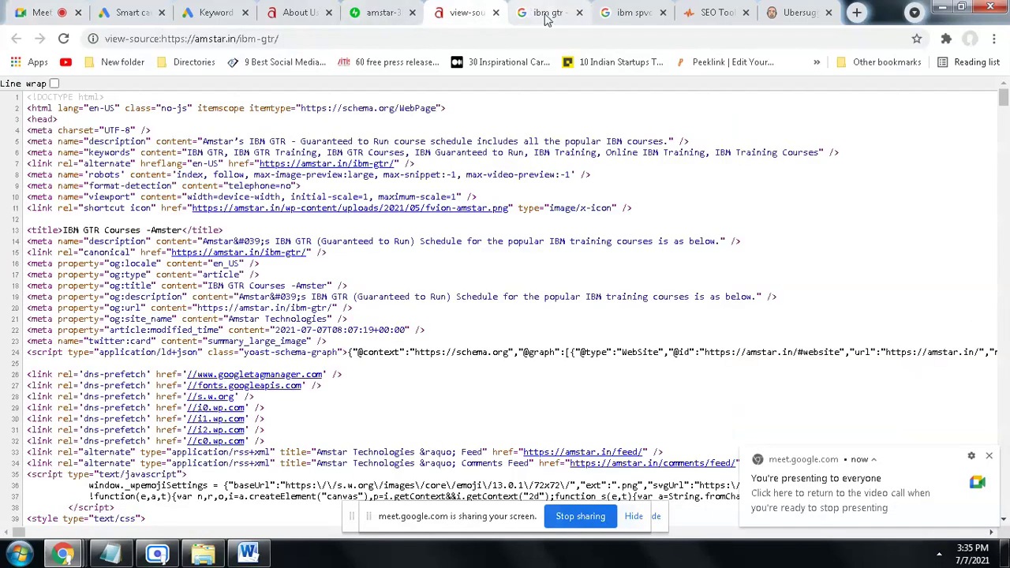
click(546, 15)
click(171, 117)
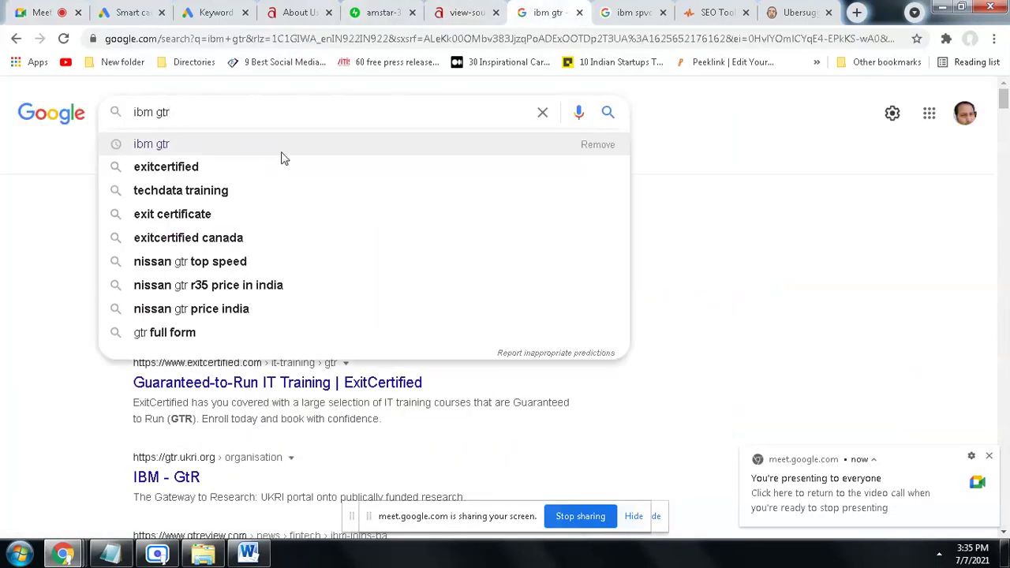
click(762, 242)
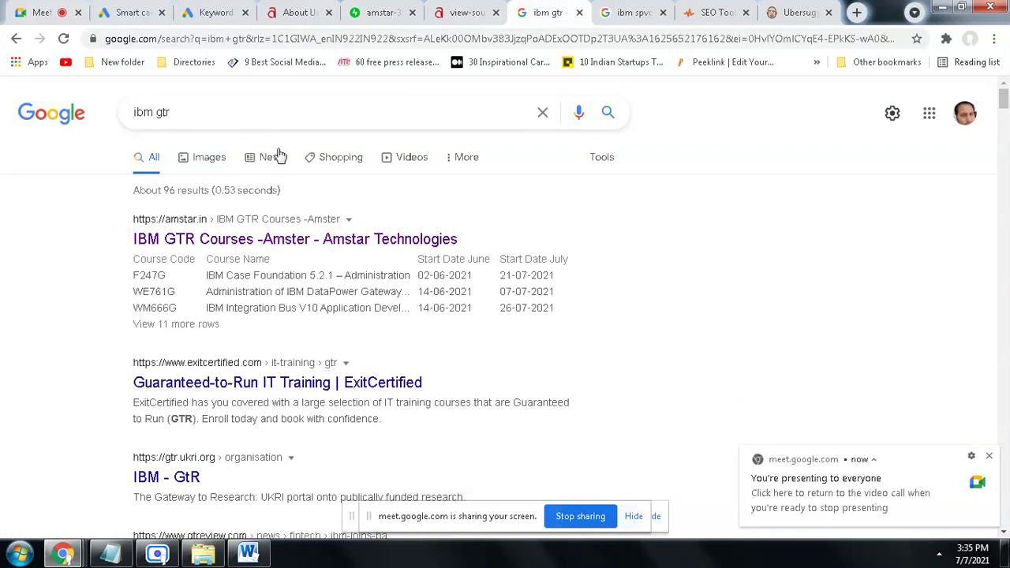
click(208, 121)
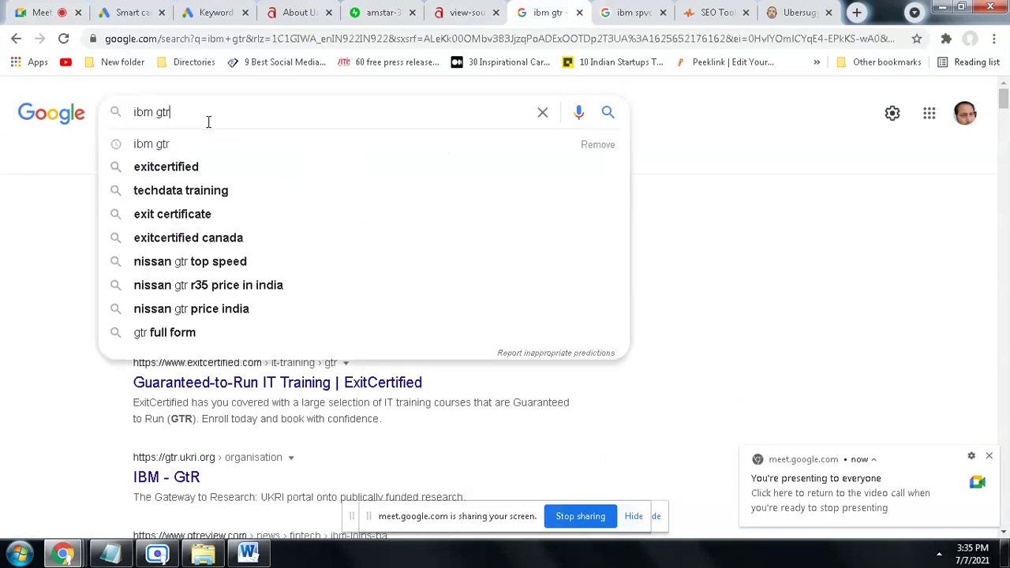
text(courc)
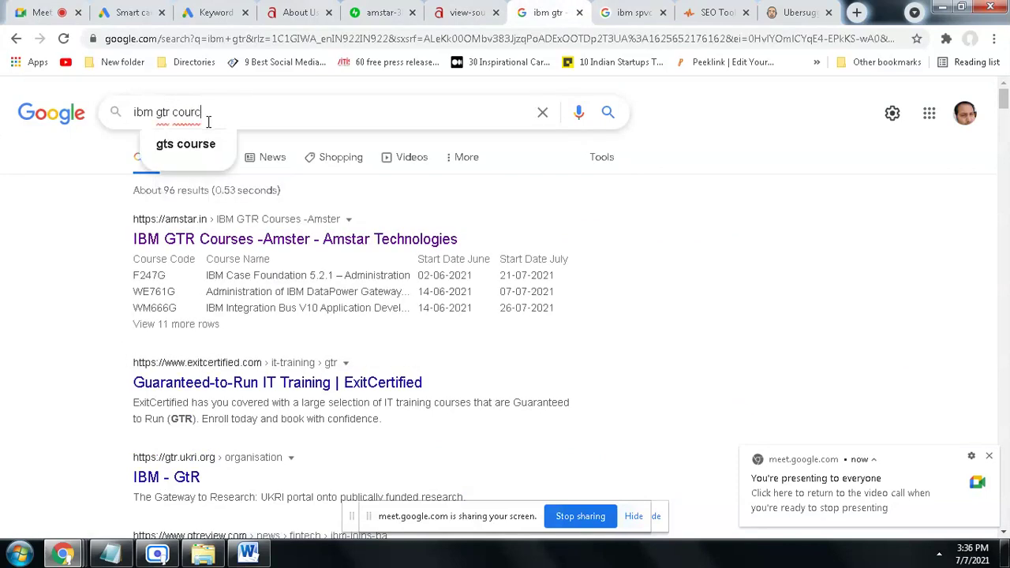
text(ses)
key(Return)
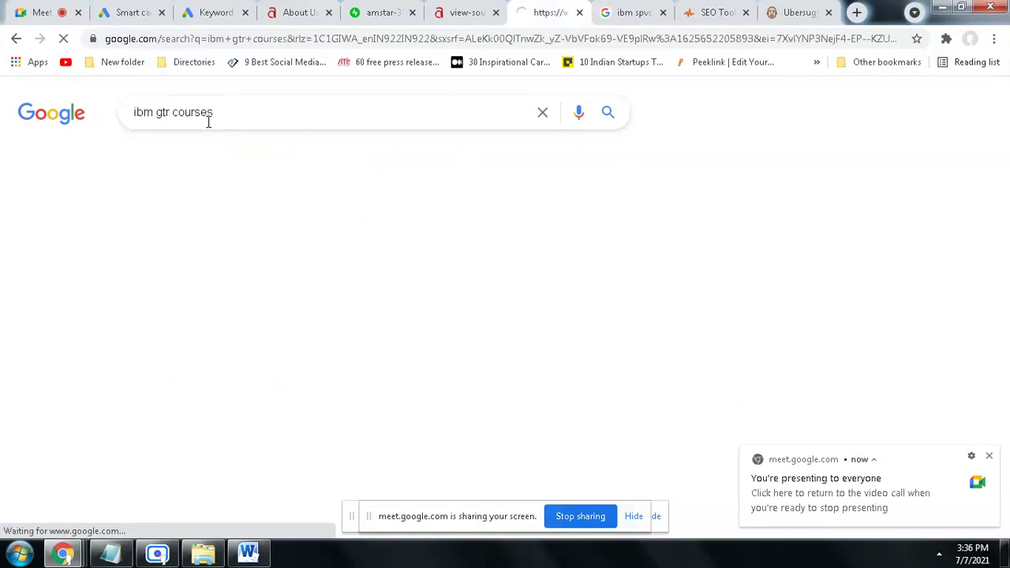
Step: Examine the "ibm gtr courses" results, including the IBM Guaranteed to Run snippet and the Amstar and competitor listings
scroll(571, 367, down, 4)
scroll(558, 435, up, 3)
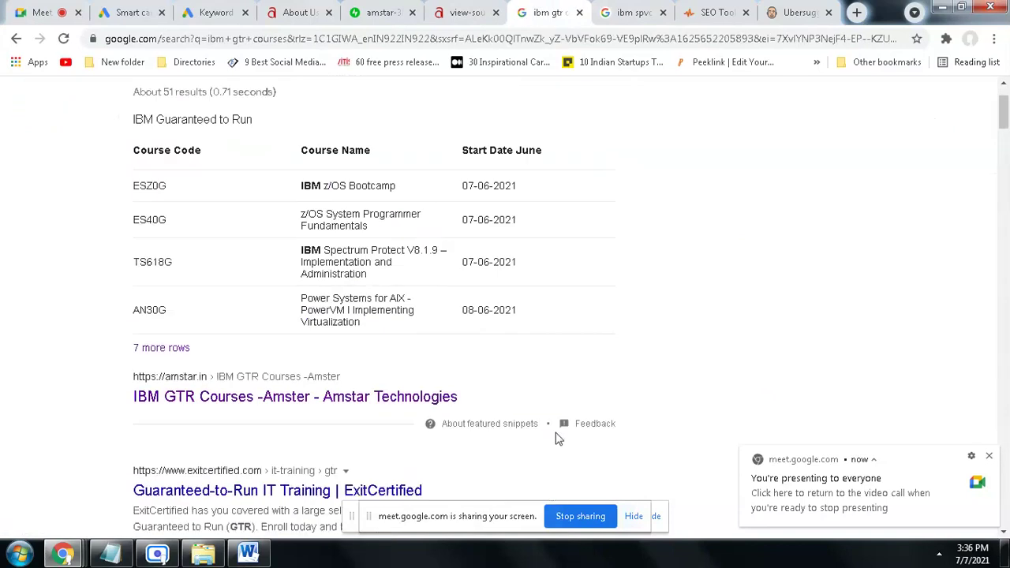
scroll(307, 273, up, 1)
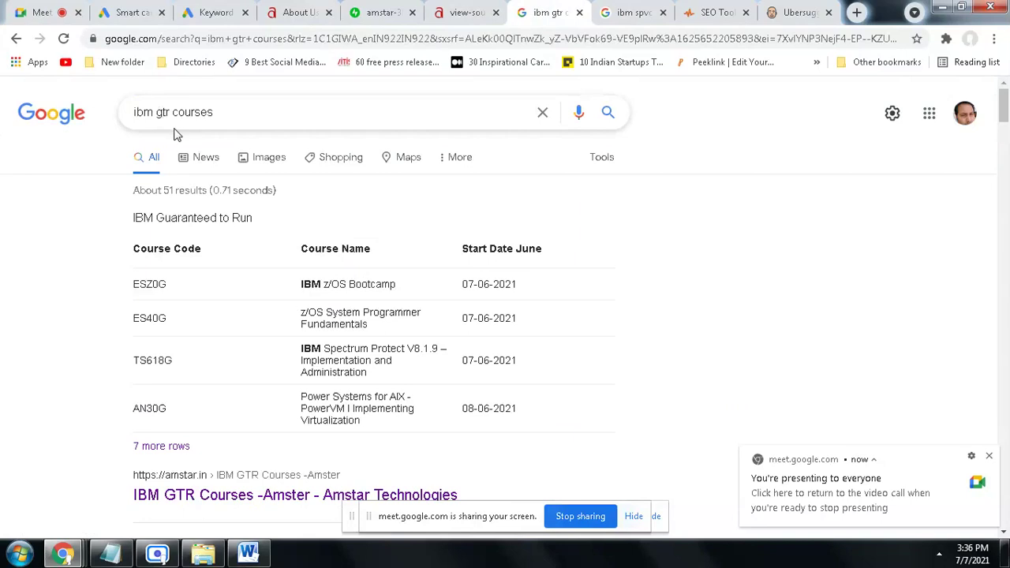
drag(158, 221, 274, 222)
click(289, 221)
scroll(395, 275, down, 4)
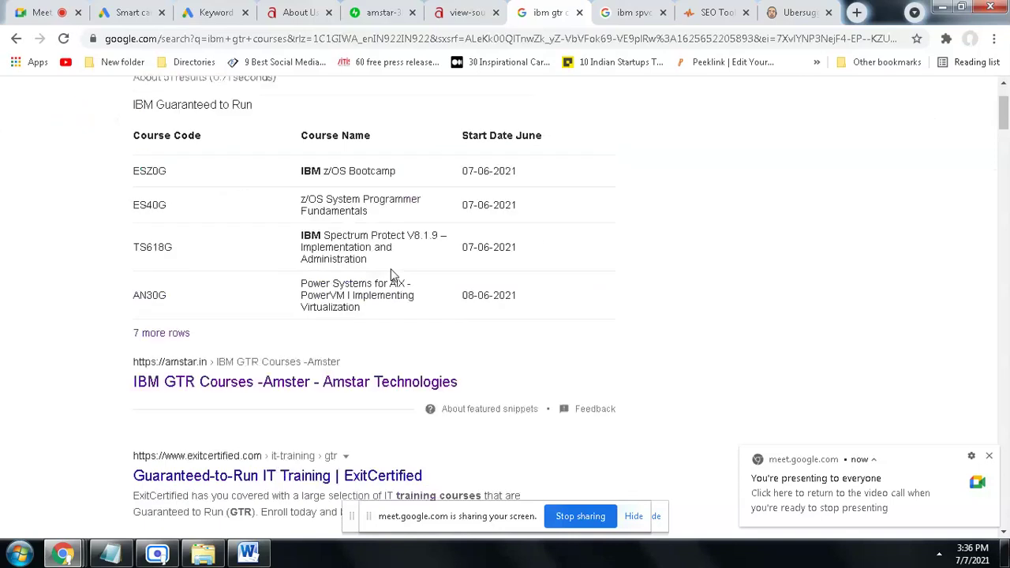
scroll(273, 221, up, 2)
scroll(505, 411, down, 4)
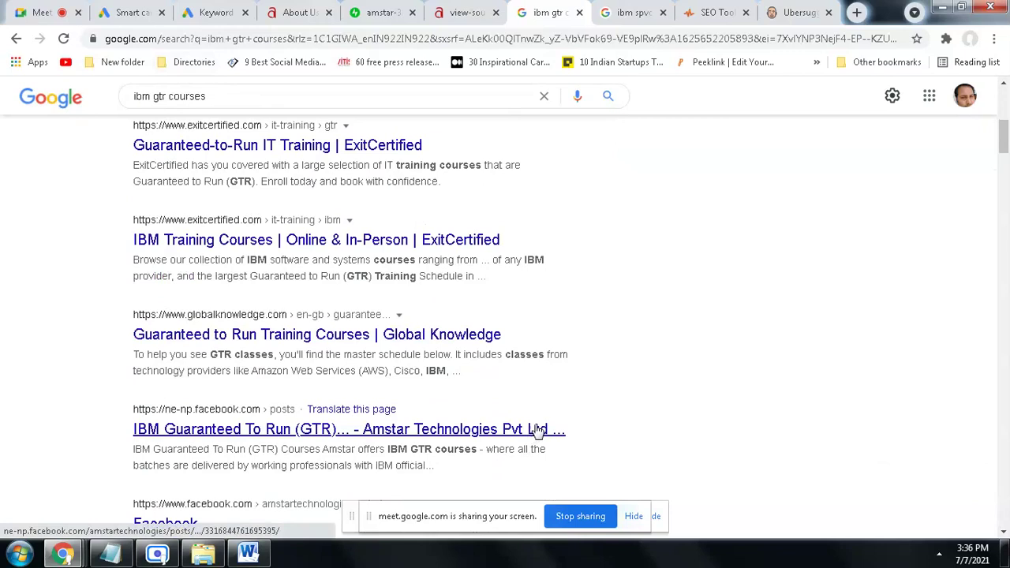
scroll(536, 430, down, 3)
scroll(535, 430, up, 6)
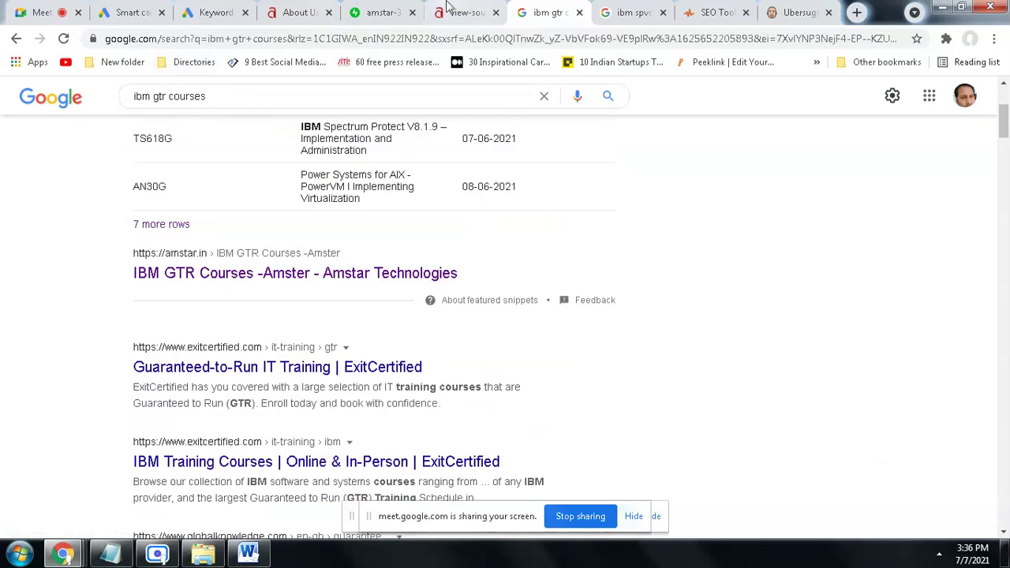
Step: Glance at Keyword Planner and the IBM GTR page source, and return to the Google Meet chat for the 3:36 PM question
click(207, 13)
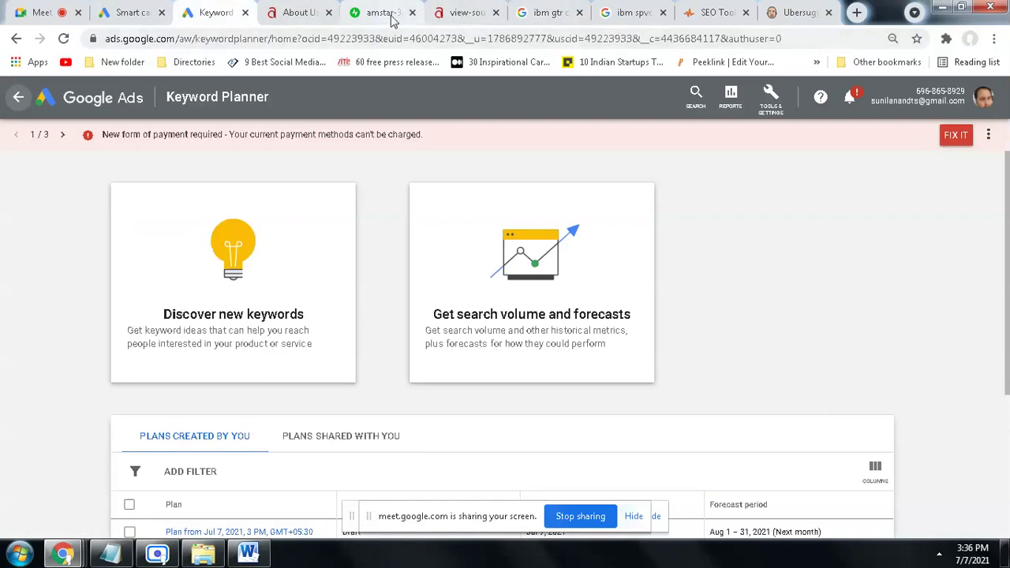
click(454, 12)
click(63, 12)
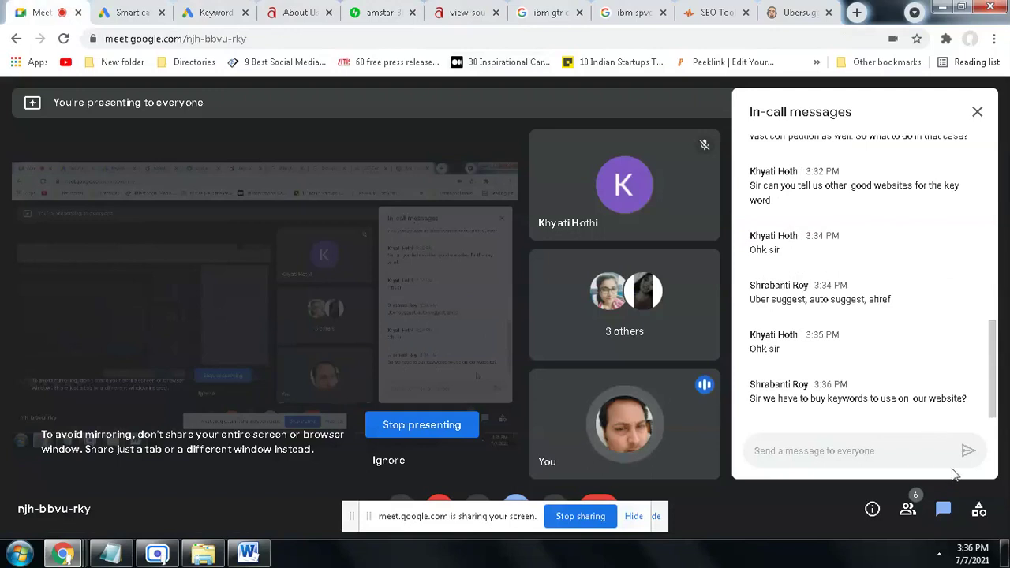
click(903, 453)
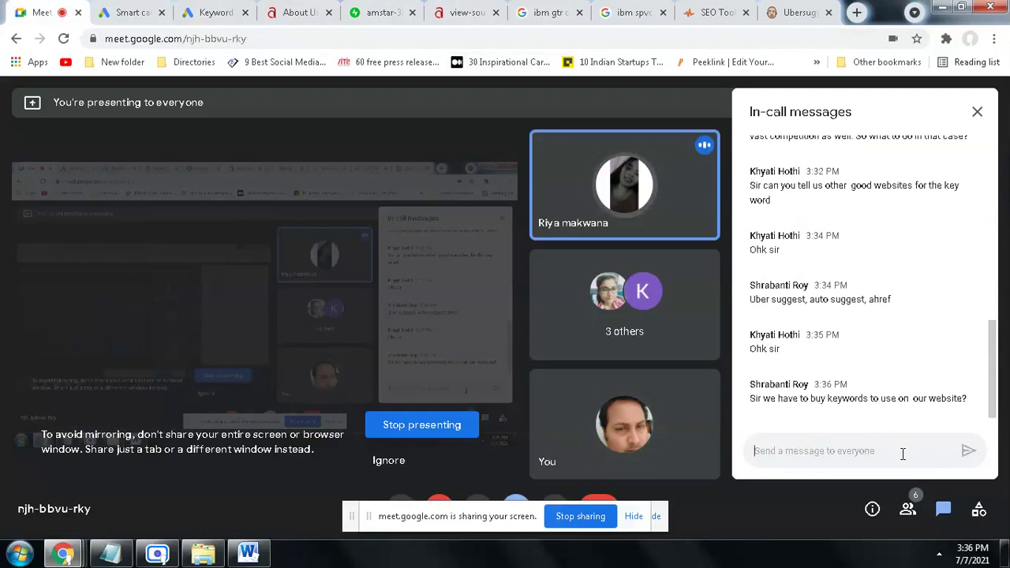
mouse_move(680, 212)
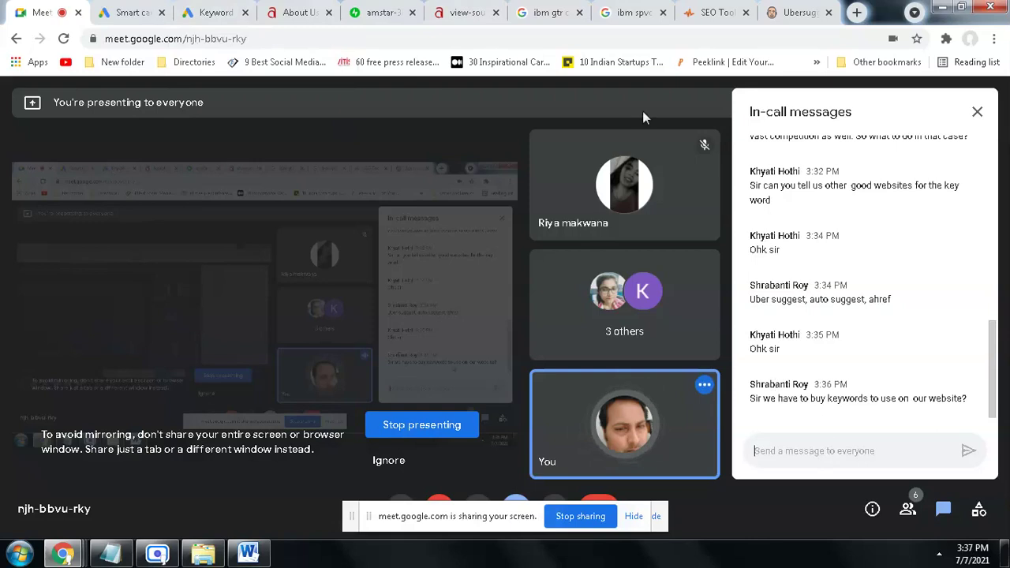
Step: Switch to Google Ads and reopen Keyword Planner by way of the campaigns overview
click(229, 16)
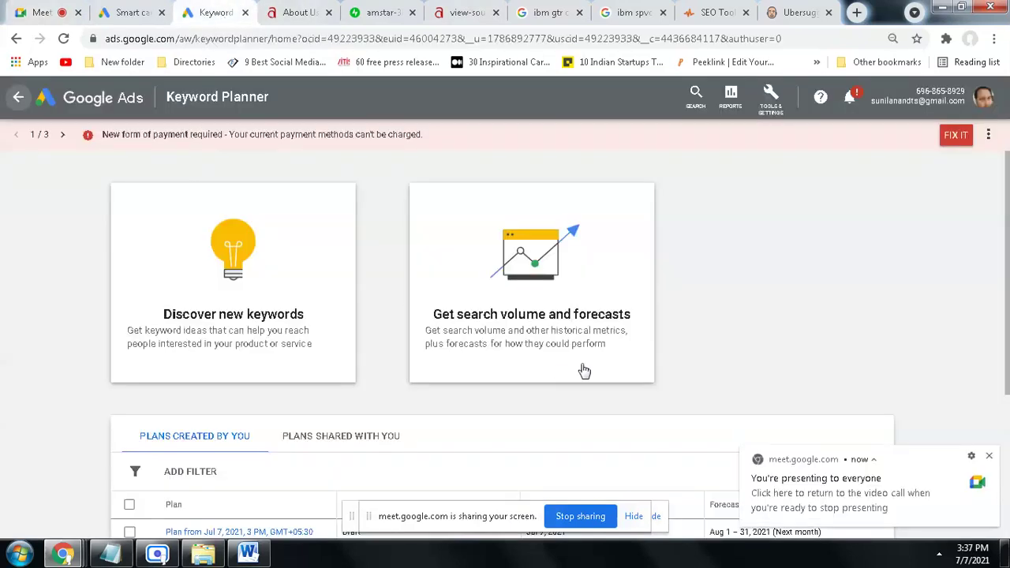
scroll(587, 361, down, 3)
scroll(587, 361, up, 2)
click(18, 96)
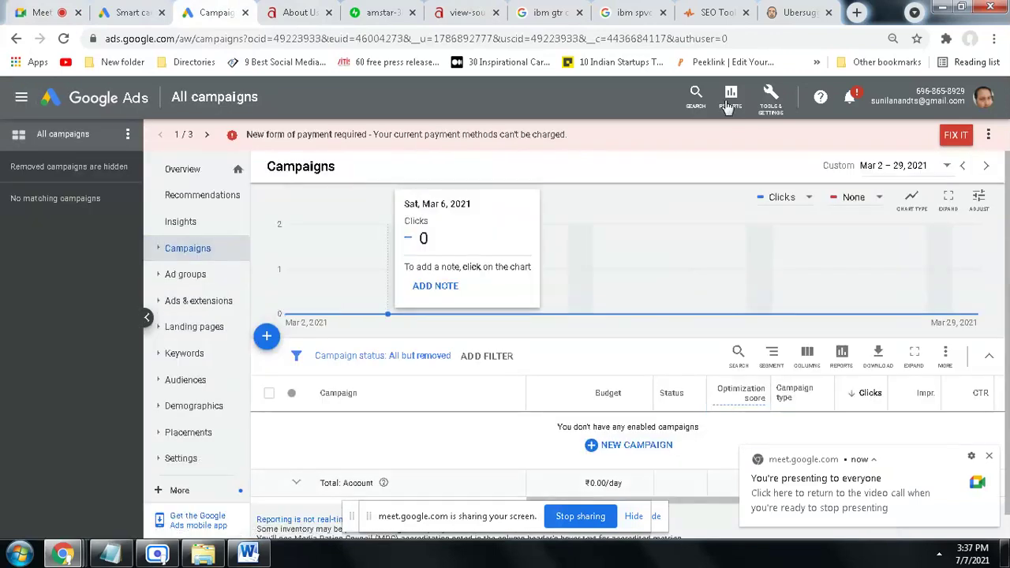
click(773, 110)
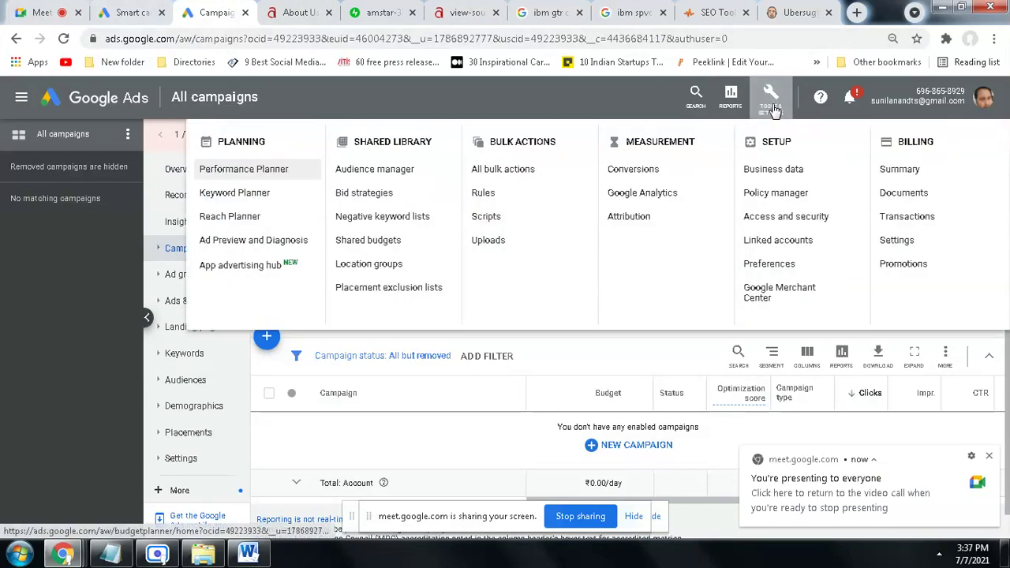
click(259, 199)
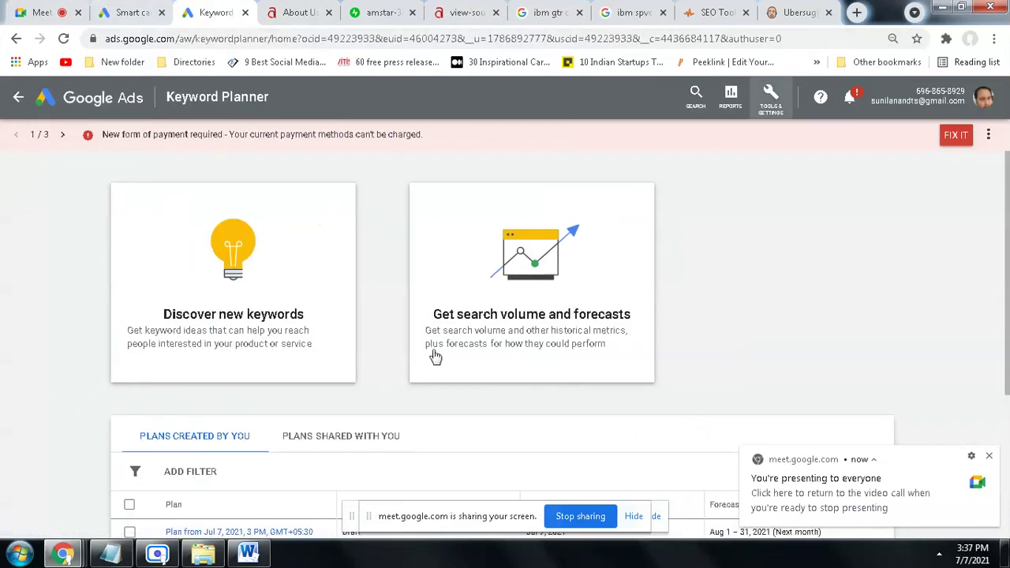
Step: Discover new keyword ideas for the keyword "ibm" in English for India, leaving the domain filter empty
scroll(433, 354, down, 3)
scroll(436, 339, up, 3)
click(232, 311)
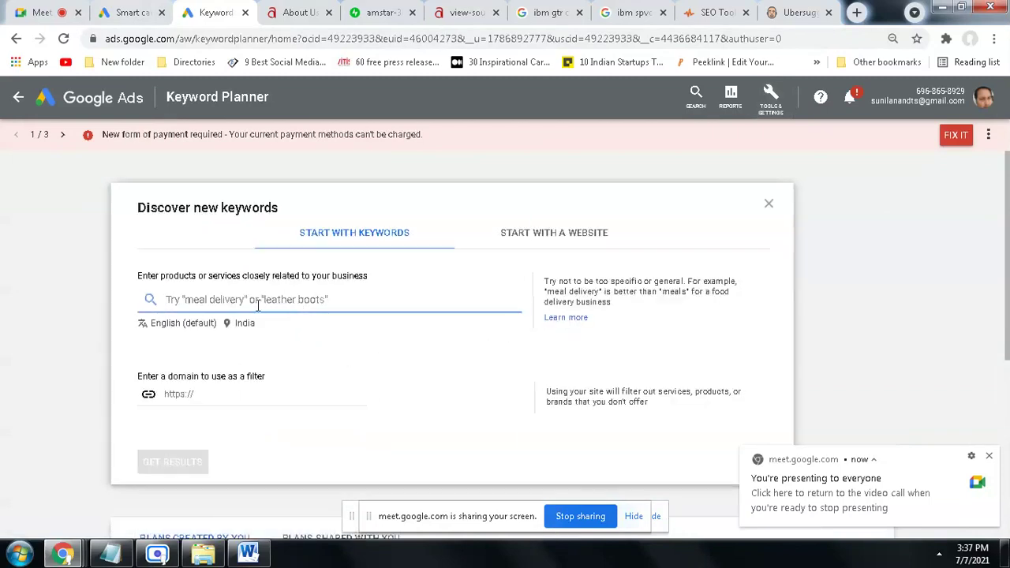
text(ibm)
key(Return)
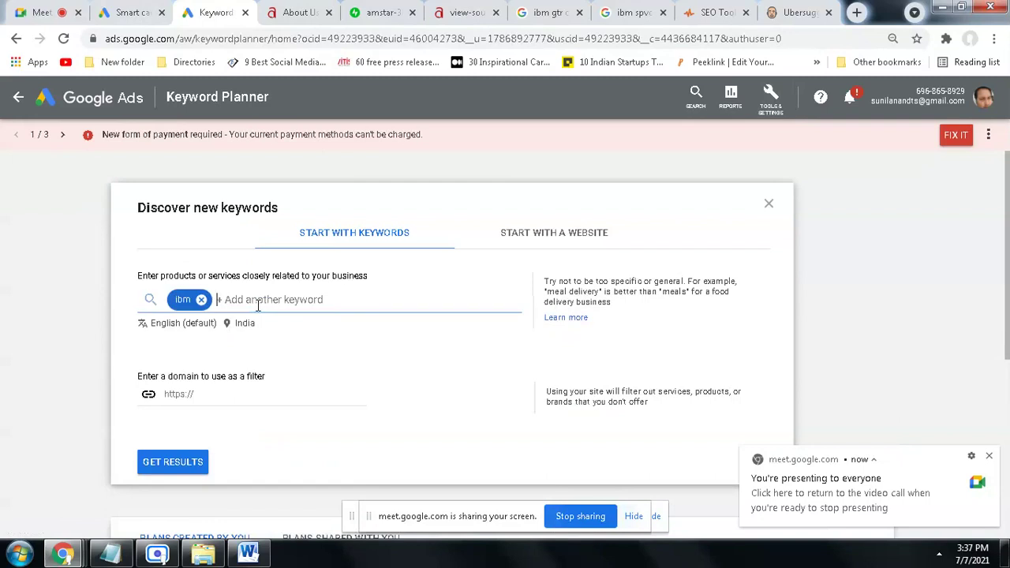
click(215, 392)
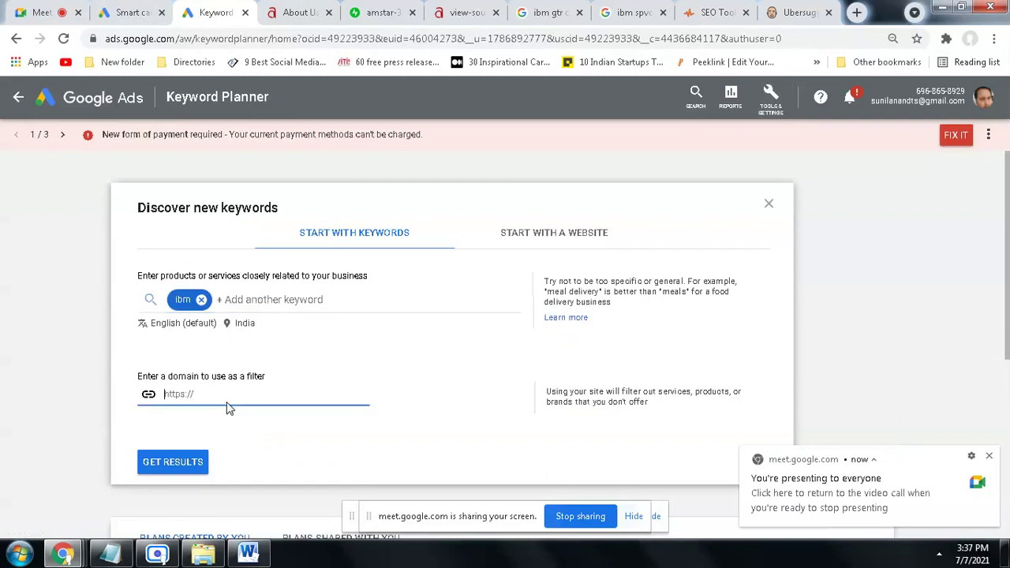
click(181, 463)
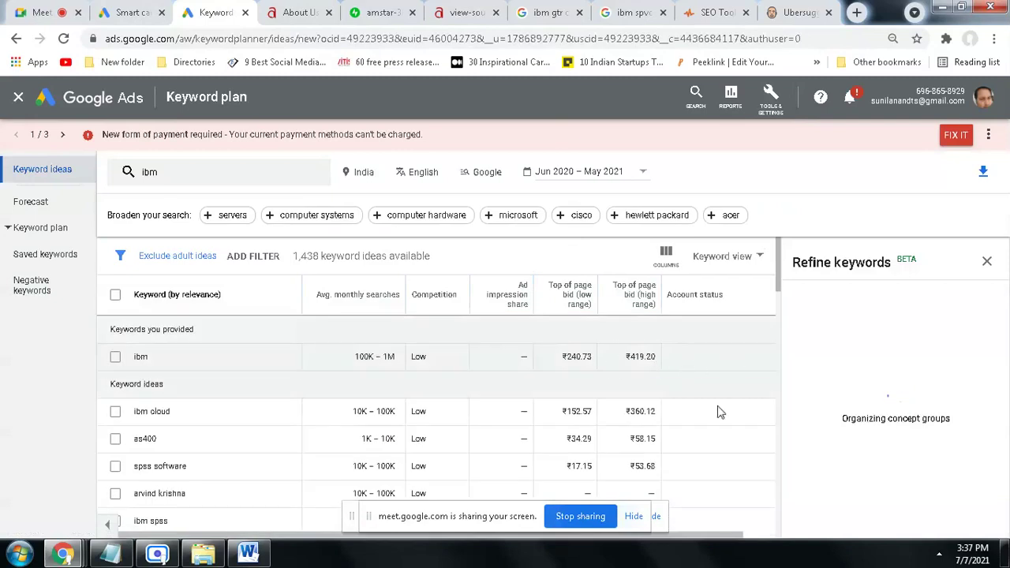
Step: Examine the low and high top-of-page bid ranges for the provided keyword "ibm"
scroll(730, 395, down, 1)
scroll(720, 450, up, 1)
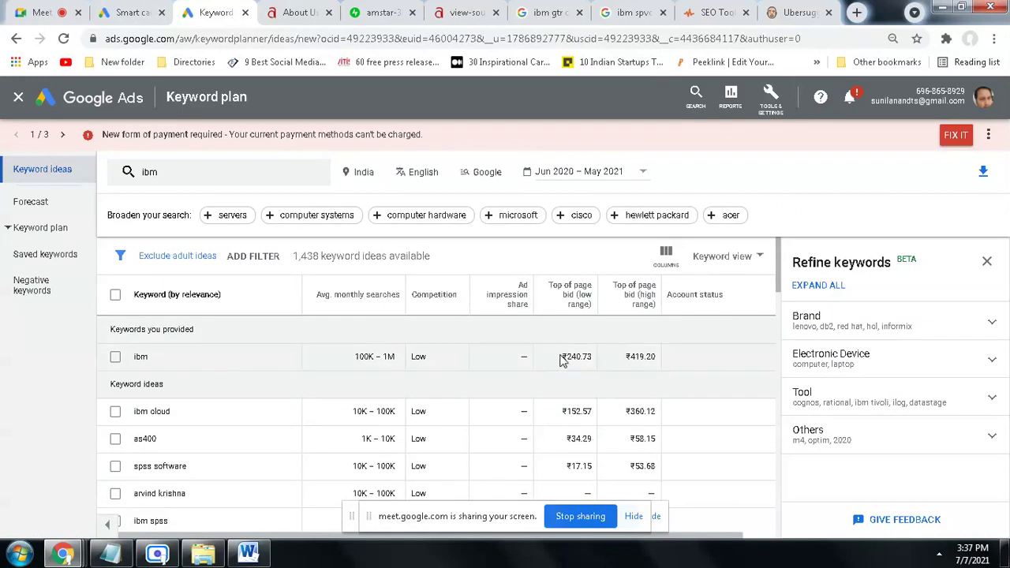
drag(573, 359, 660, 368)
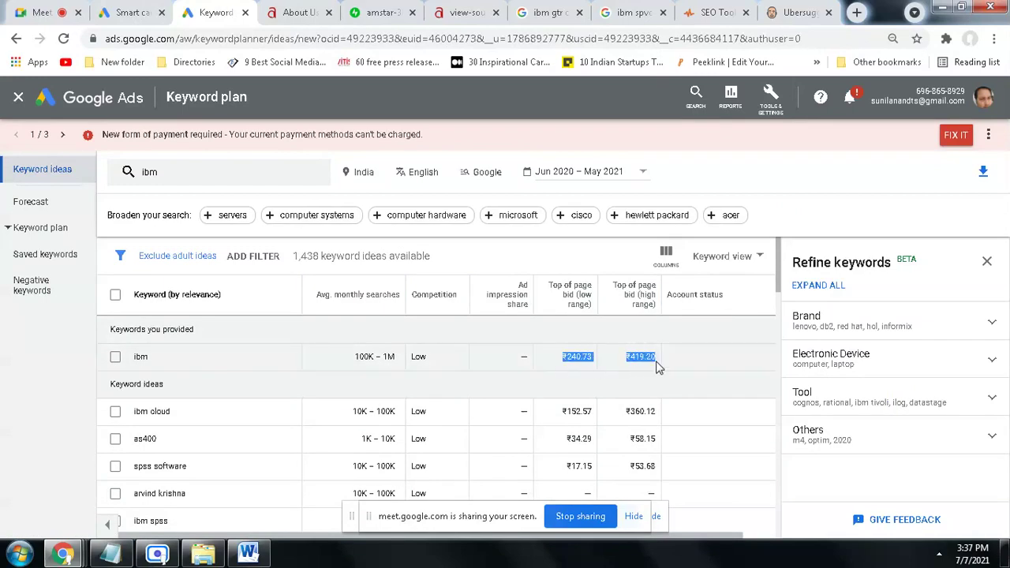
click(610, 369)
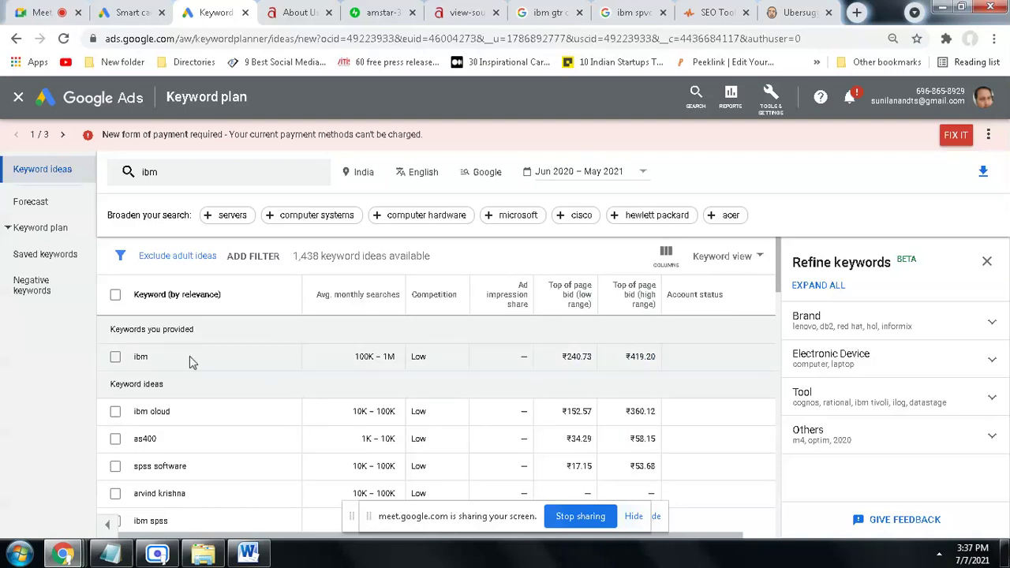
double_click(137, 356)
drag(626, 361, 661, 367)
click(658, 370)
drag(659, 365, 627, 367)
click(625, 368)
drag(629, 356, 648, 361)
click(655, 361)
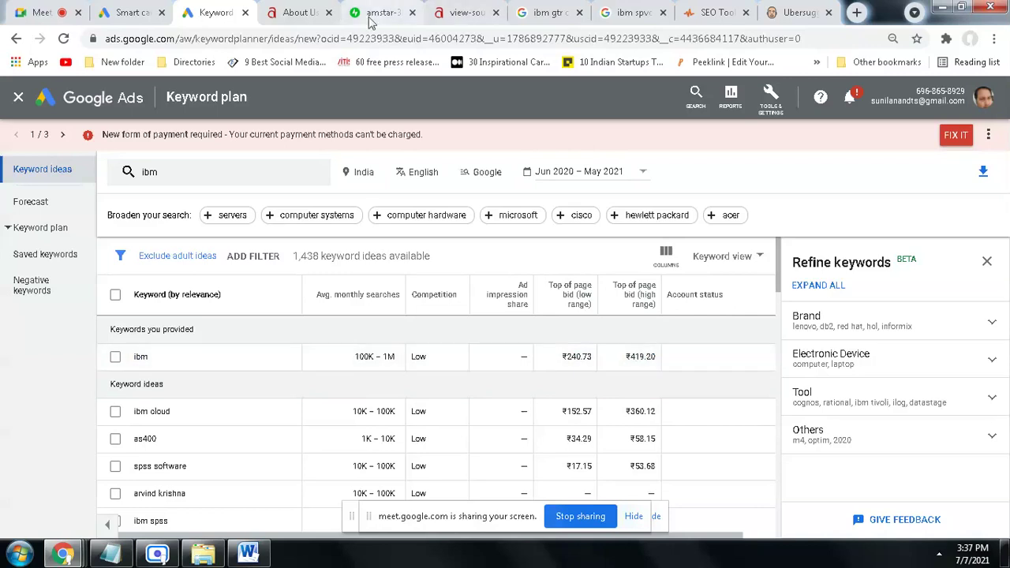
Step: Check the in-call messages in Google Meet, the amstar.in About Us page and the sitemap test in the SEO Site Checkup report
click(45, 11)
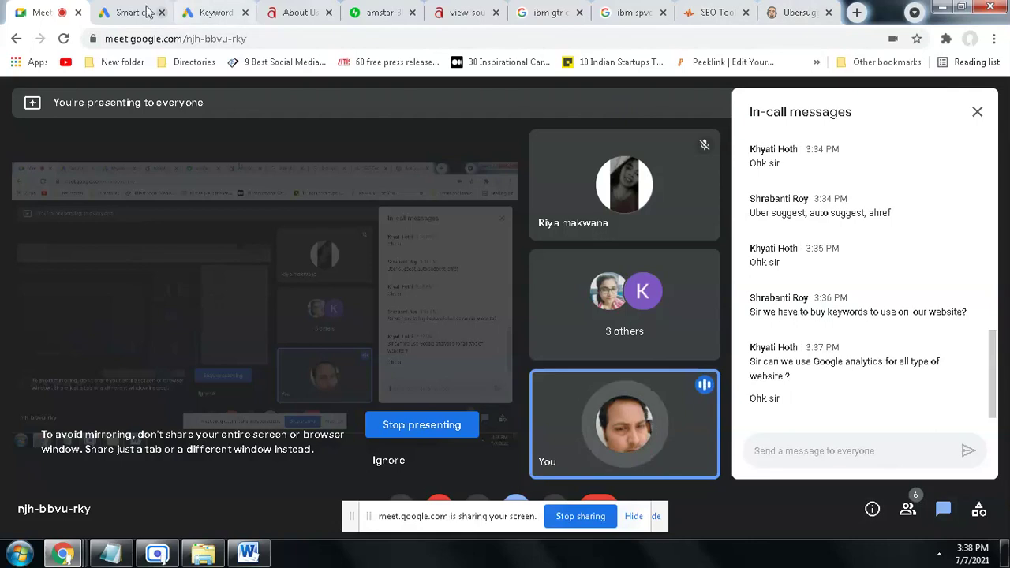
click(298, 11)
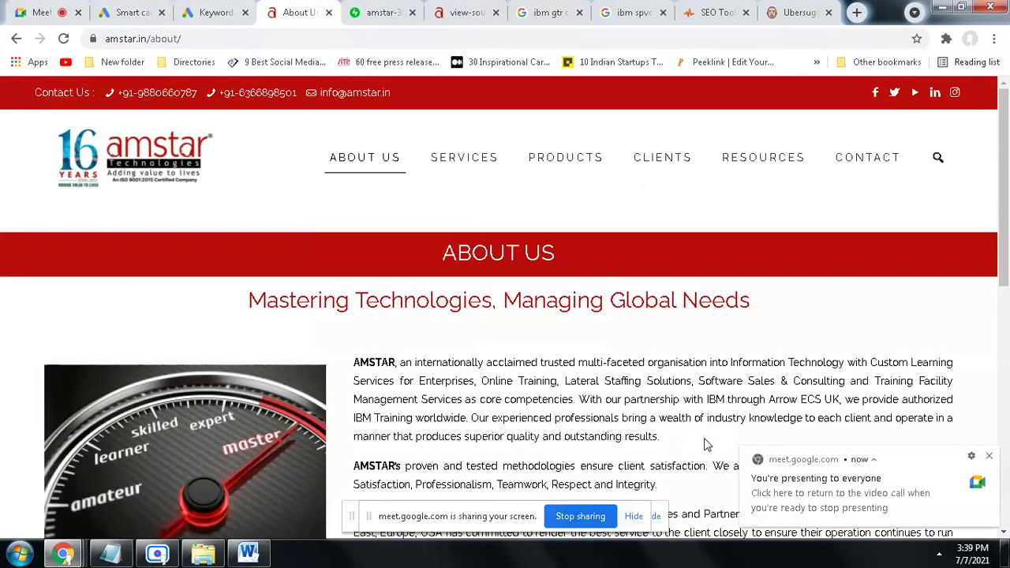
click(705, 13)
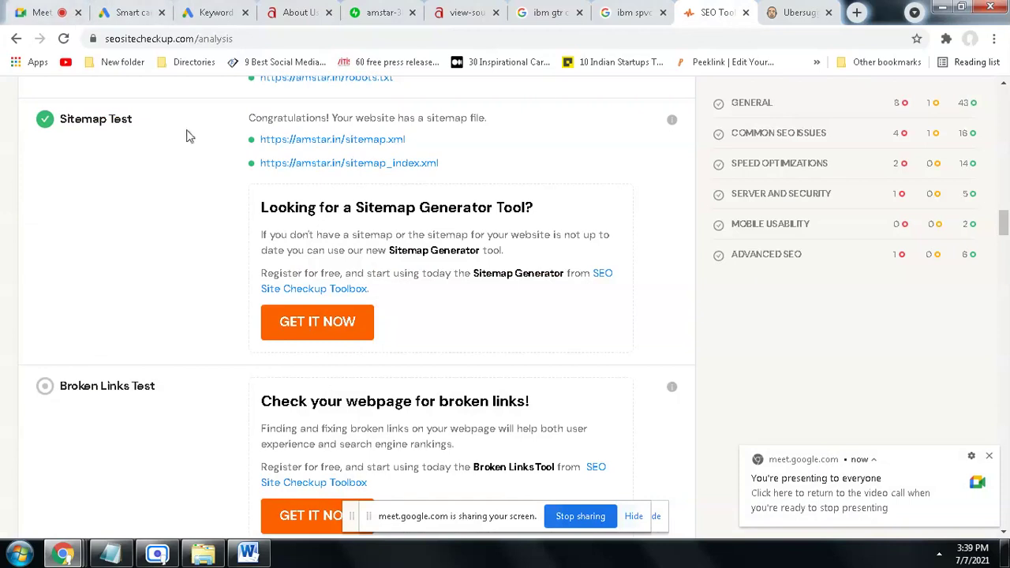
click(43, 16)
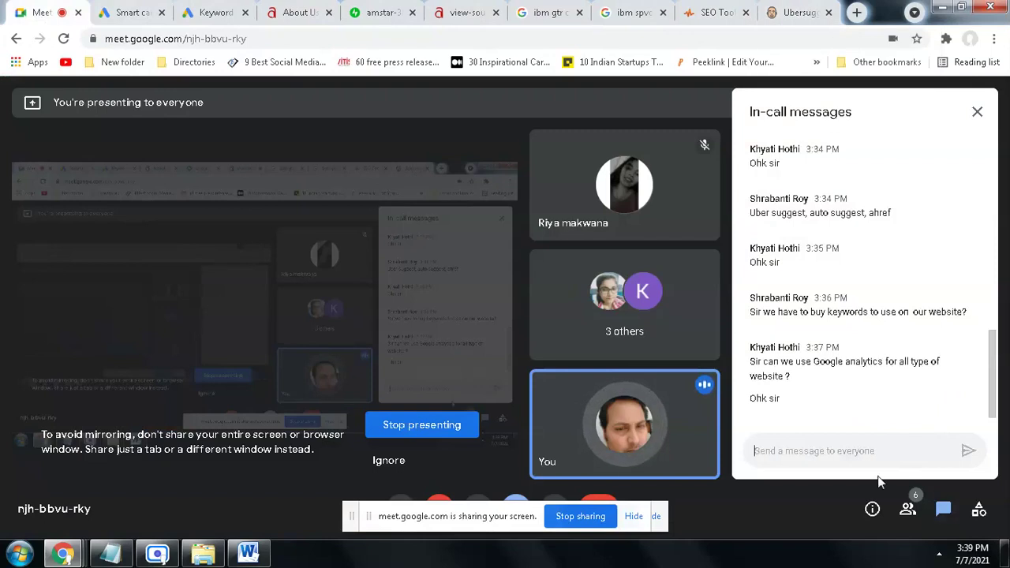
key(alt+Tab)
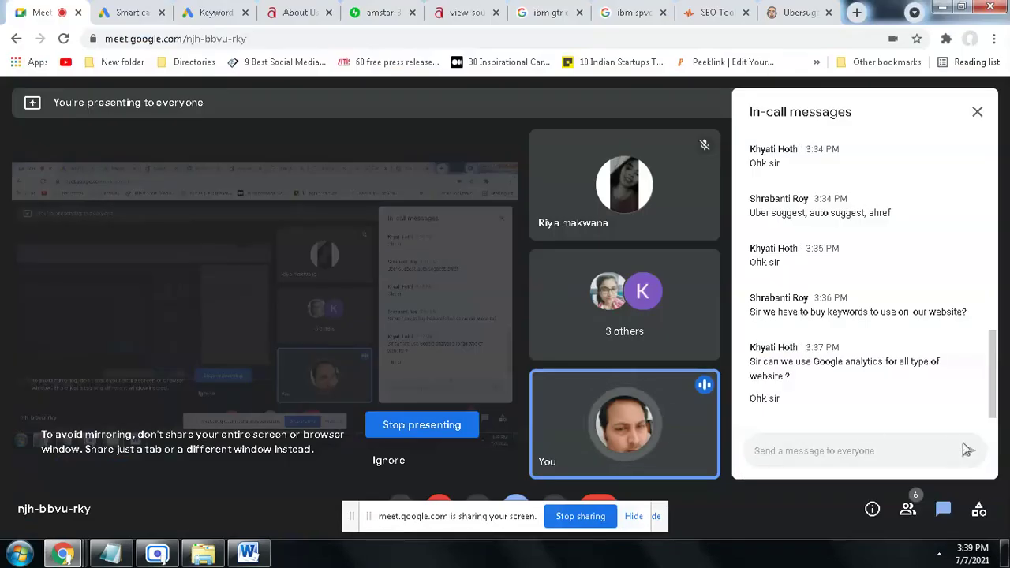
click(884, 449)
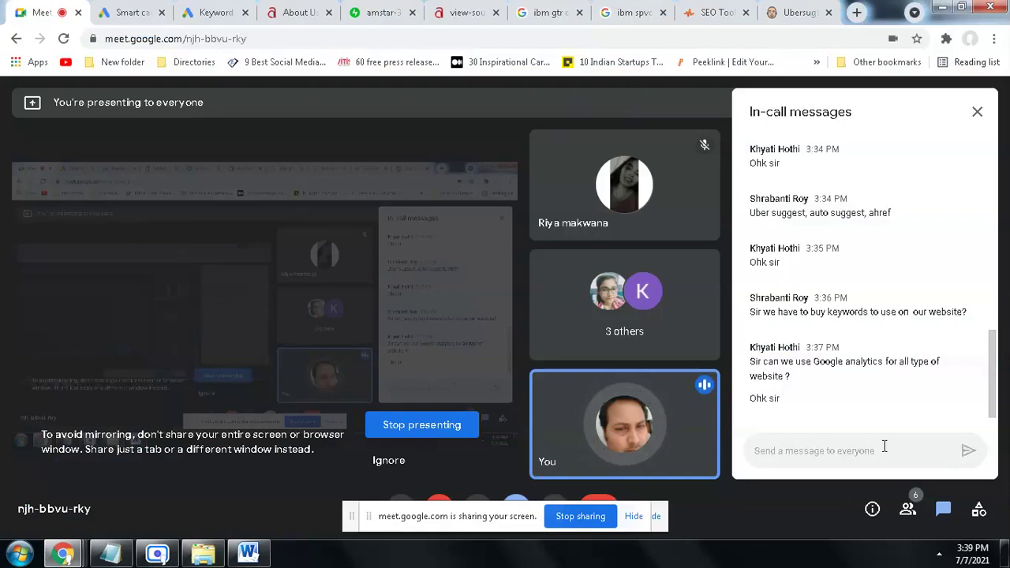
Step: Go to the amstar.in home page from the site's About Us page
click(300, 13)
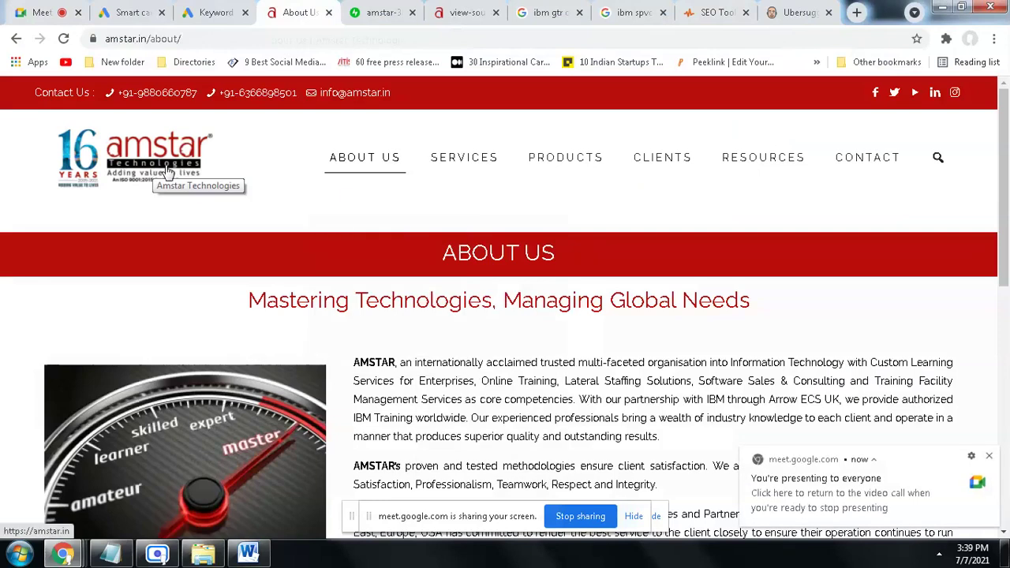
click(167, 172)
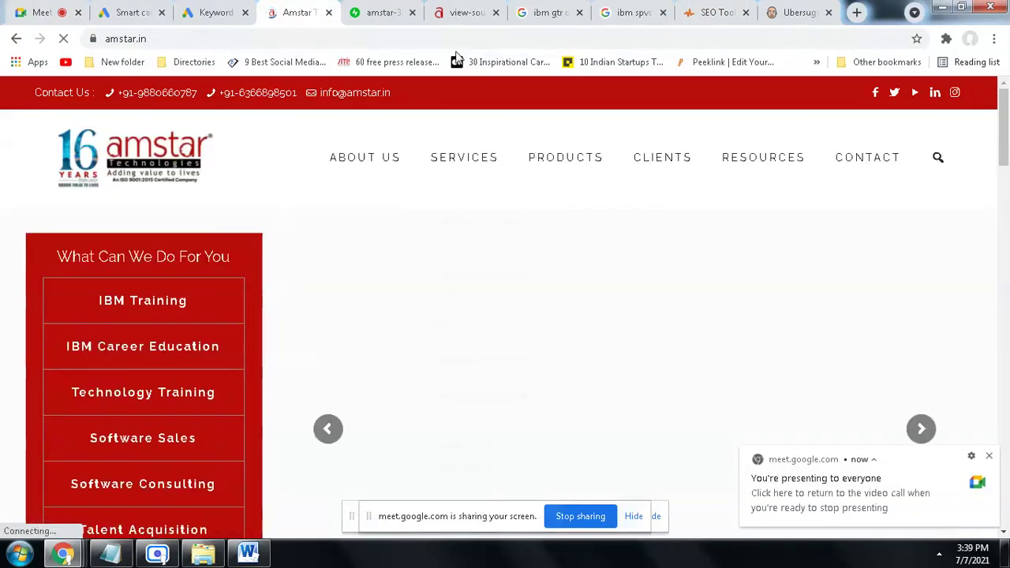
mouse_move(683, 373)
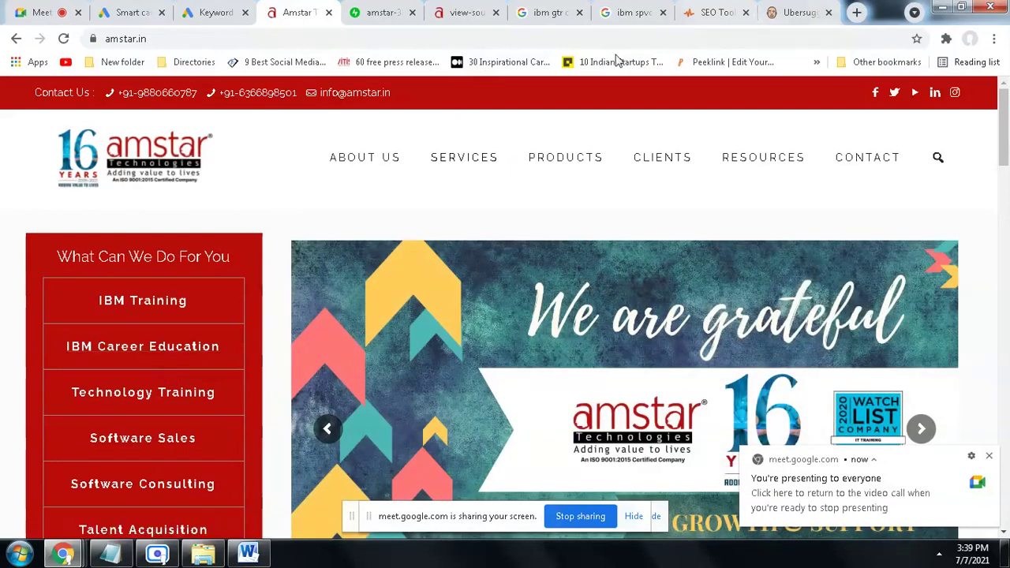
Step: Load builtwith.com in the browser tab that shows the IBM GTR page source
click(479, 14)
click(259, 41)
text(built)
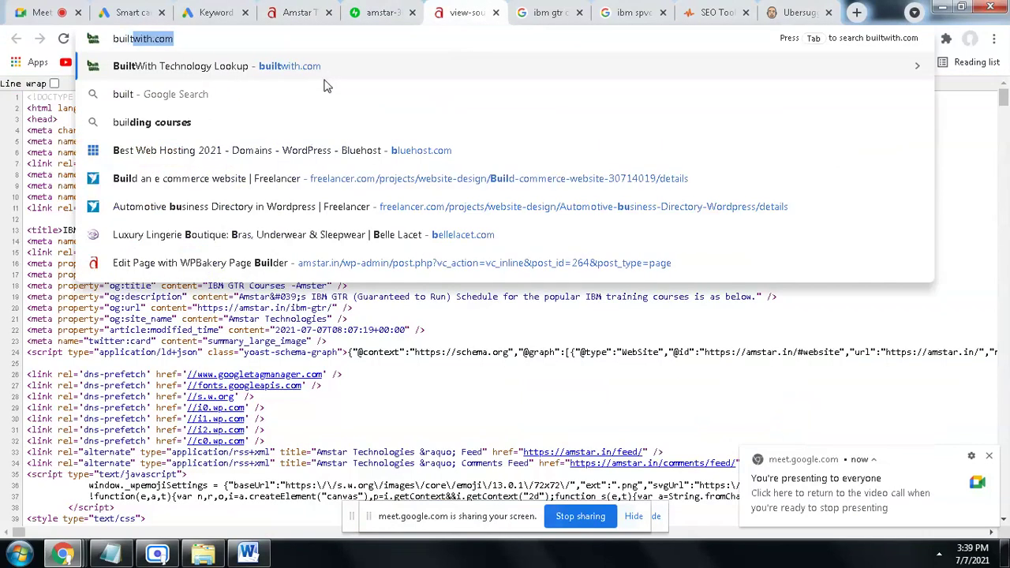
key(Return)
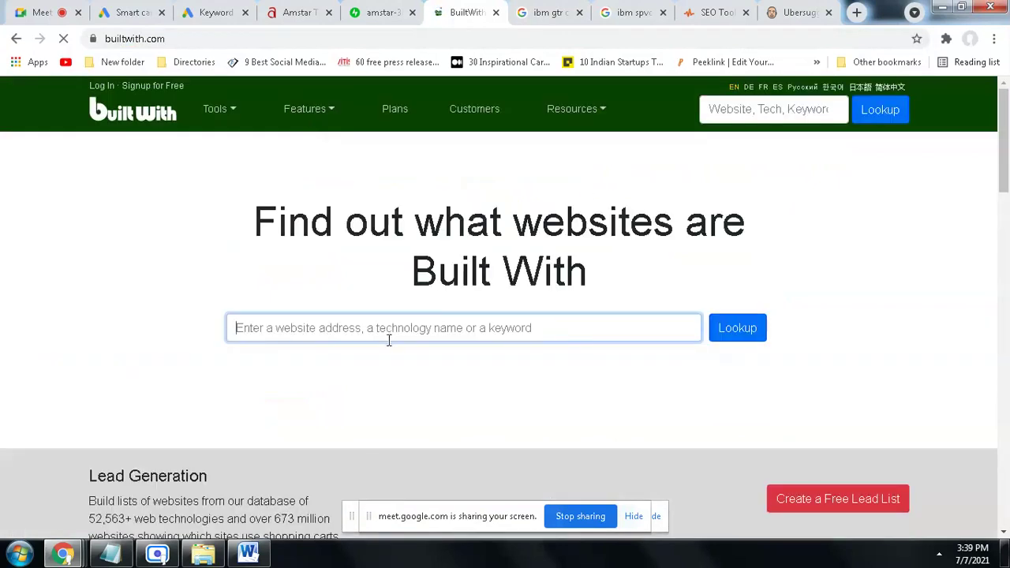
text(a)
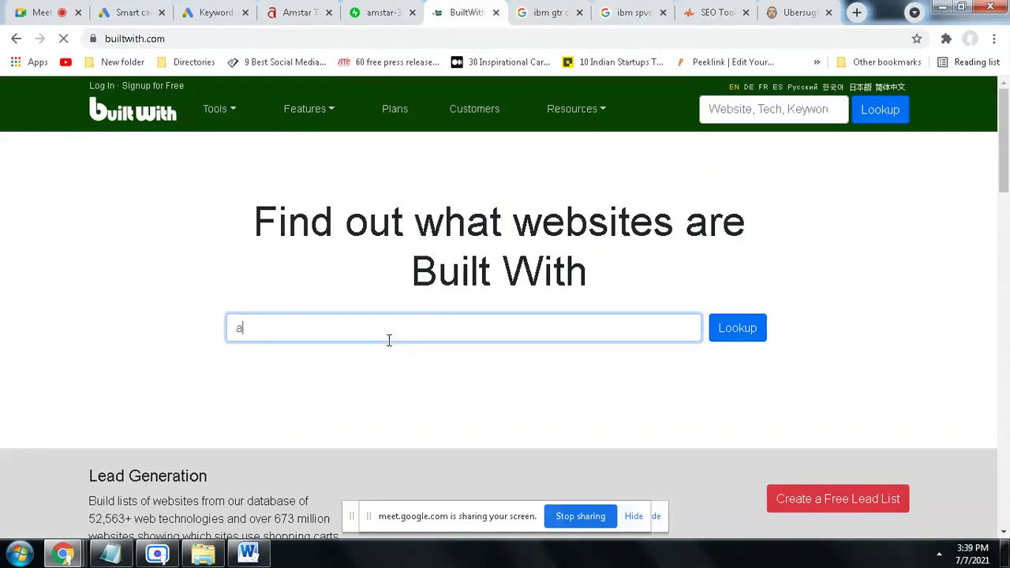
text(mstar)
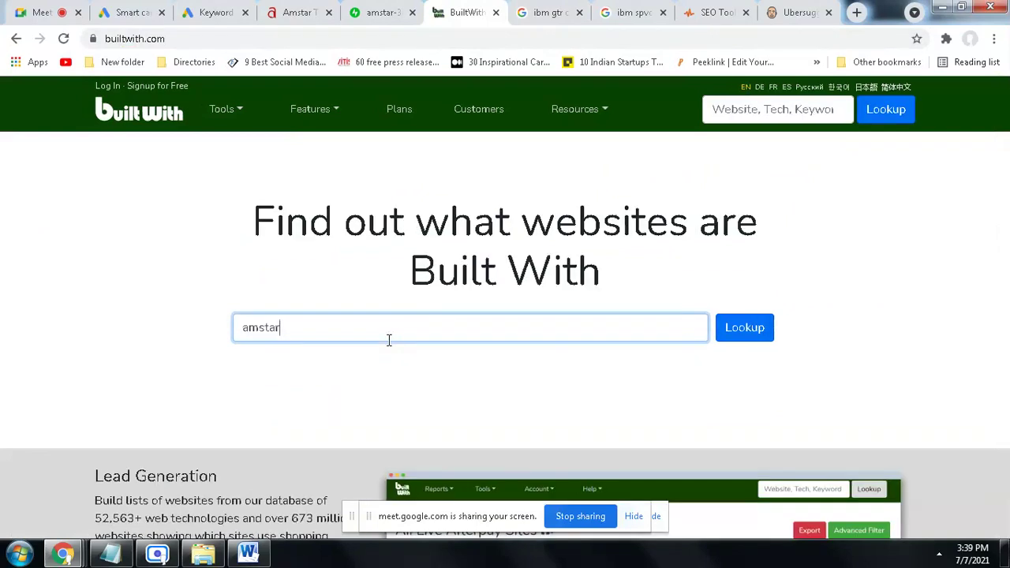
text(.in)
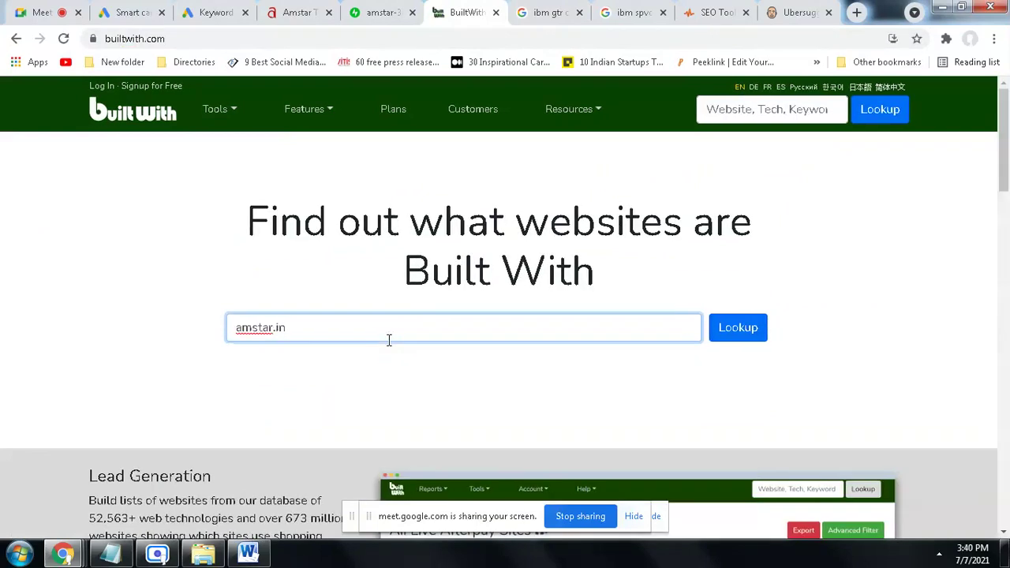
key(ctrl+a)
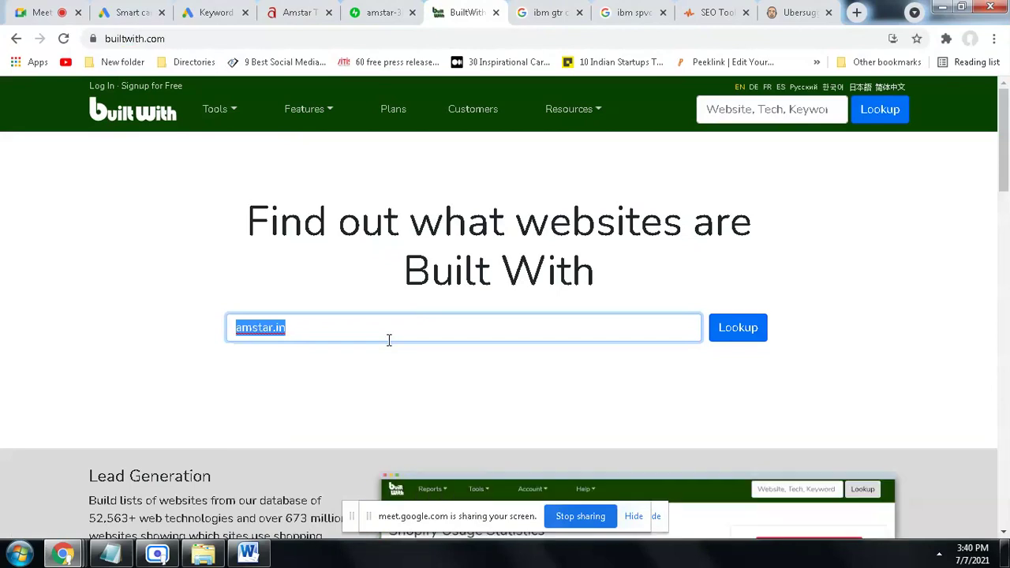
click(217, 12)
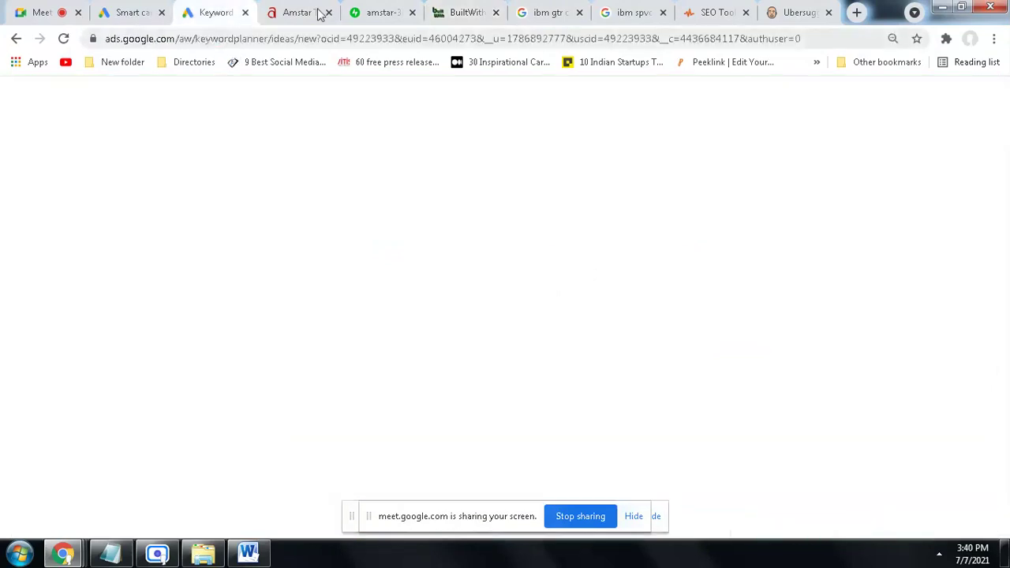
click(478, 9)
click(280, 38)
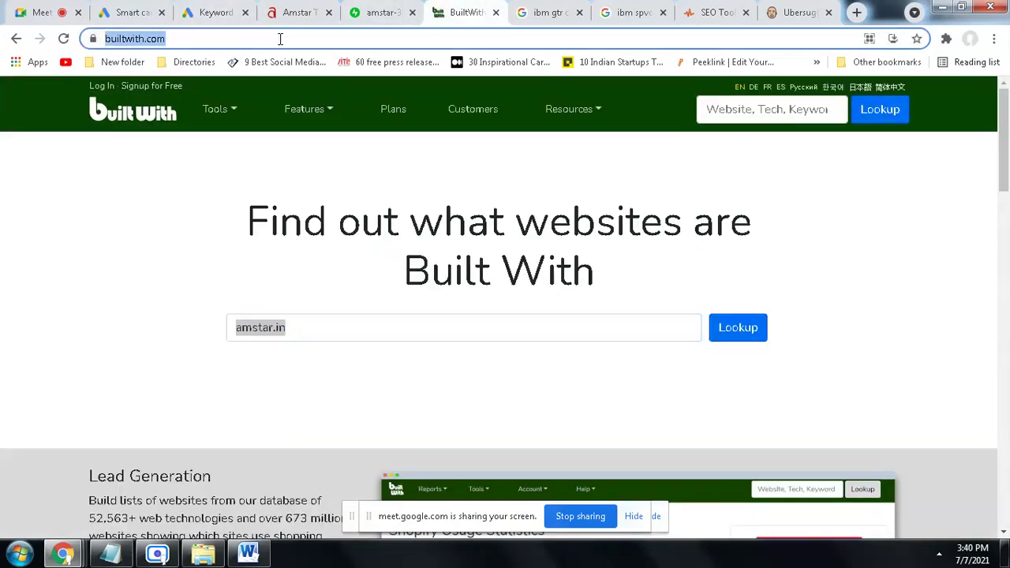
text(tap)
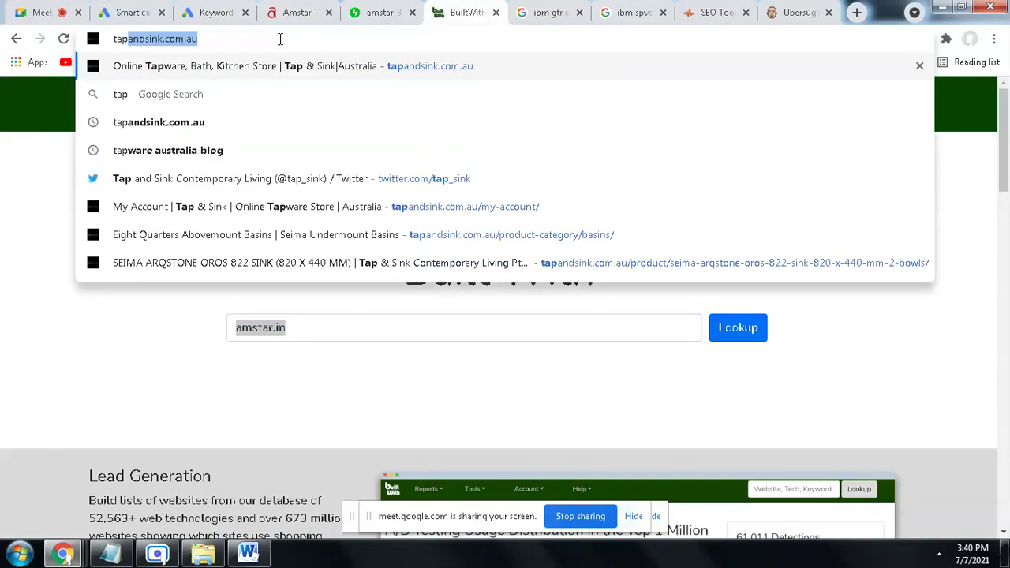
key(ctrl+x)
click(350, 322)
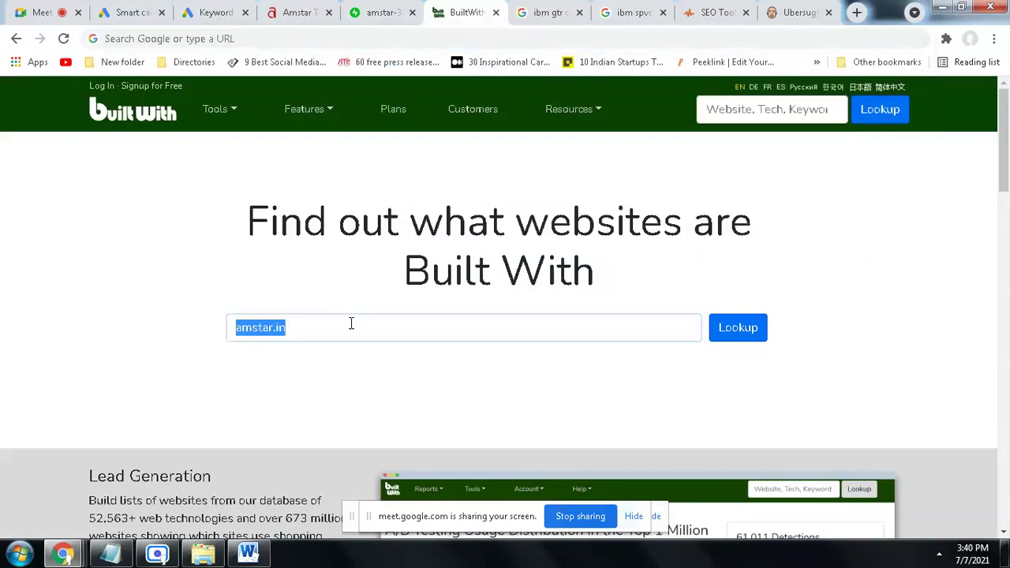
key(ctrl+v)
key(BackSpace)
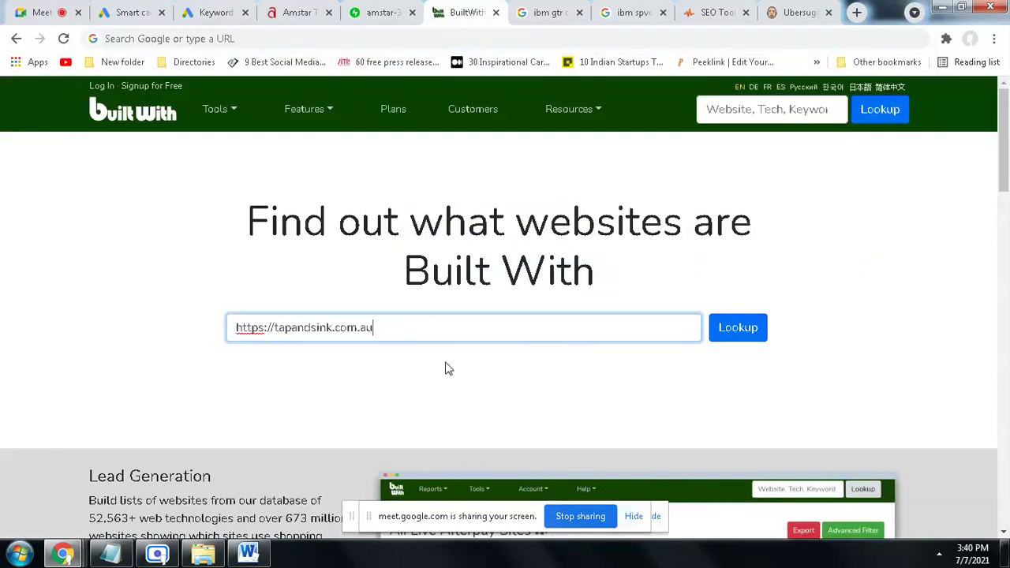
key(ctrl+shift+Right)
key(ctrl+shift+Right)
key(BackSpace)
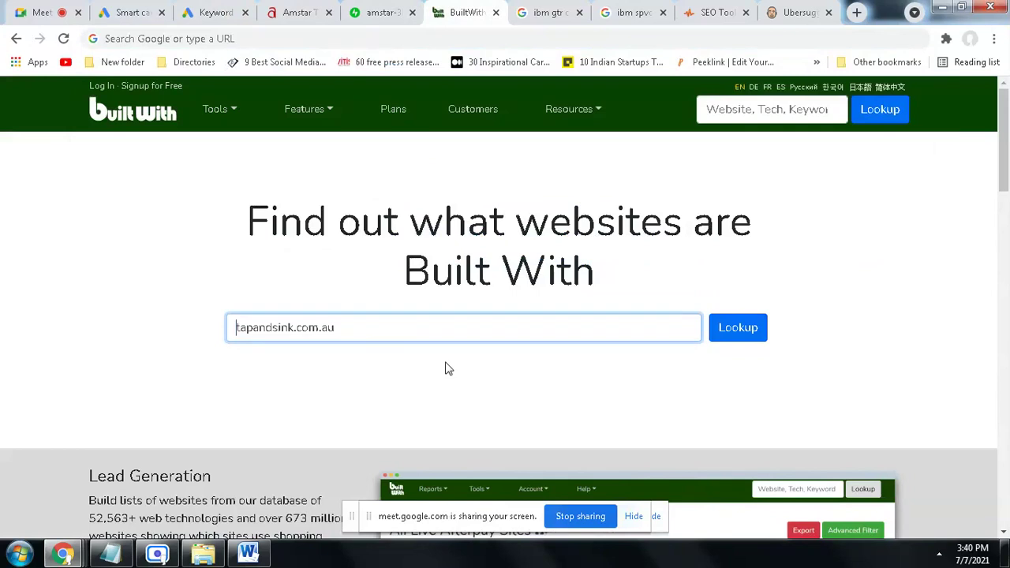
click(740, 336)
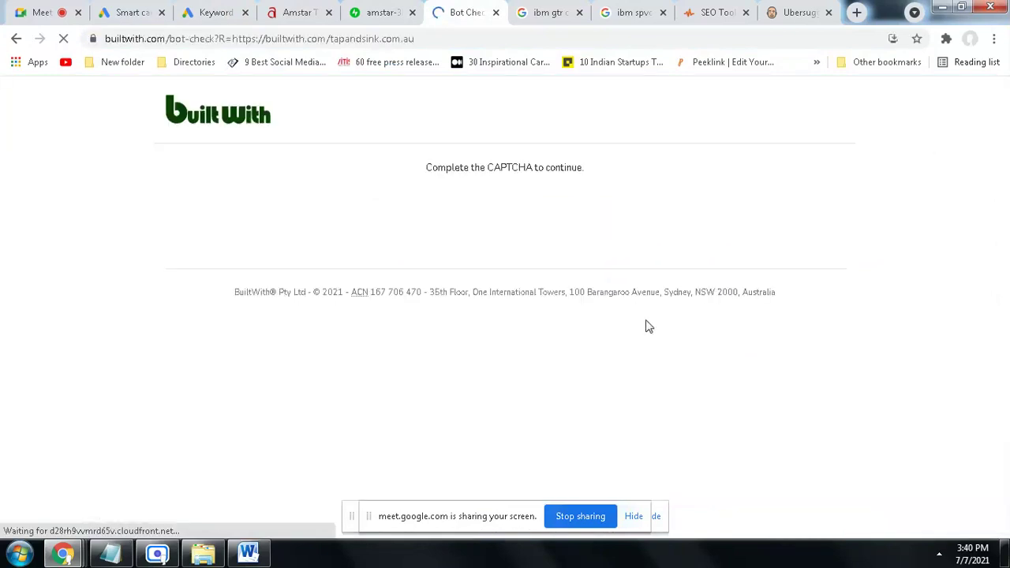
click(409, 222)
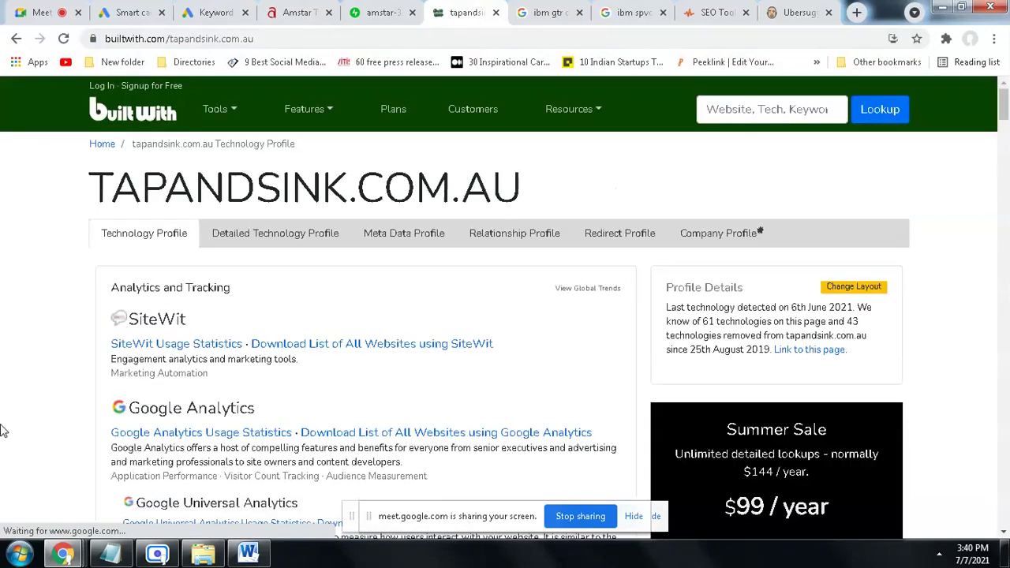
Step: Examine the Analytics and Tracking section of the tapandsink.com.au technology profile, checking briefly against the SEO Site Checkup report
scroll(499, 381, down, 1)
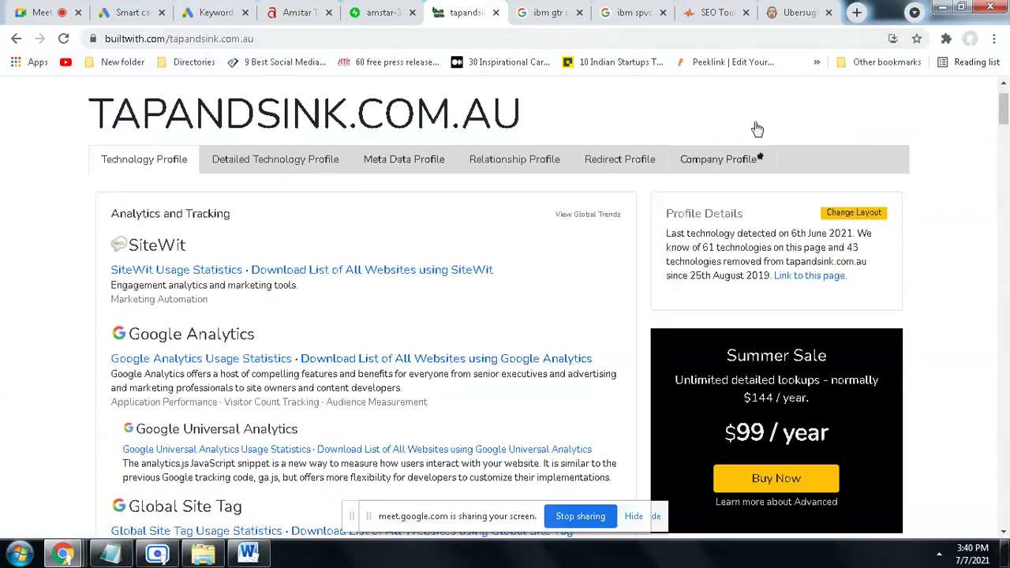
click(718, 14)
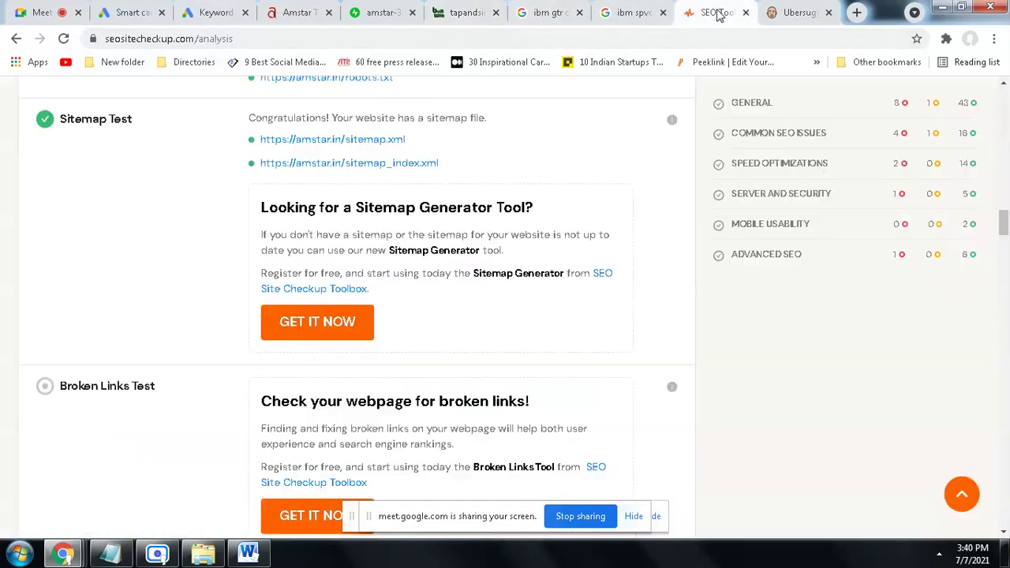
click(453, 17)
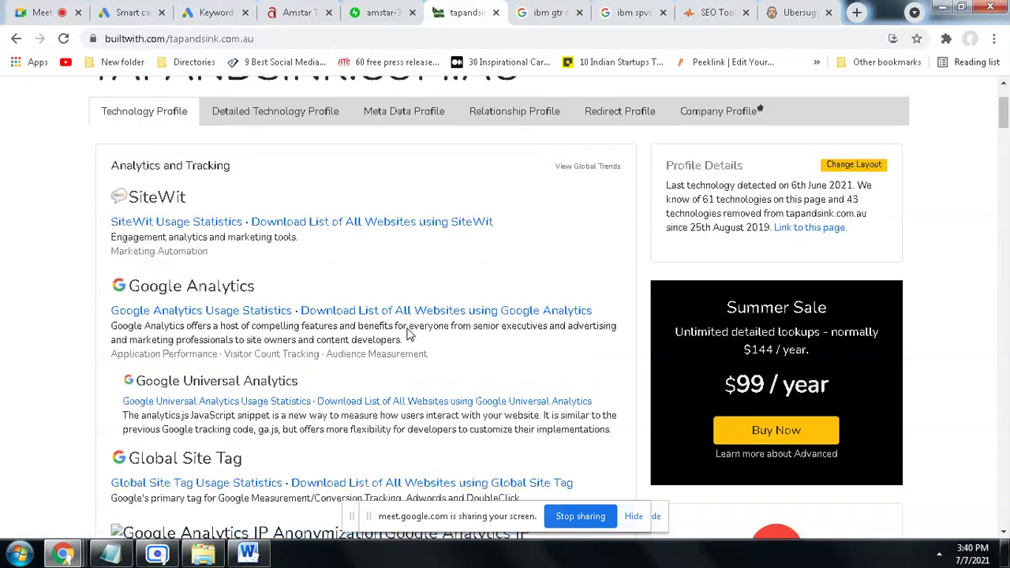
scroll(237, 284, down, 1)
scroll(292, 289, down, 2)
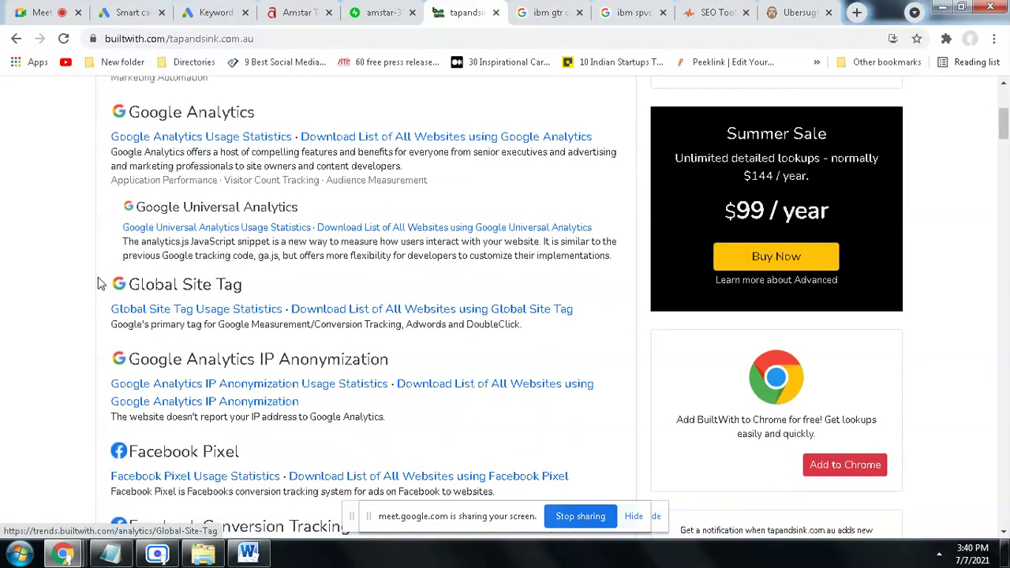
scroll(491, 392, down, 4)
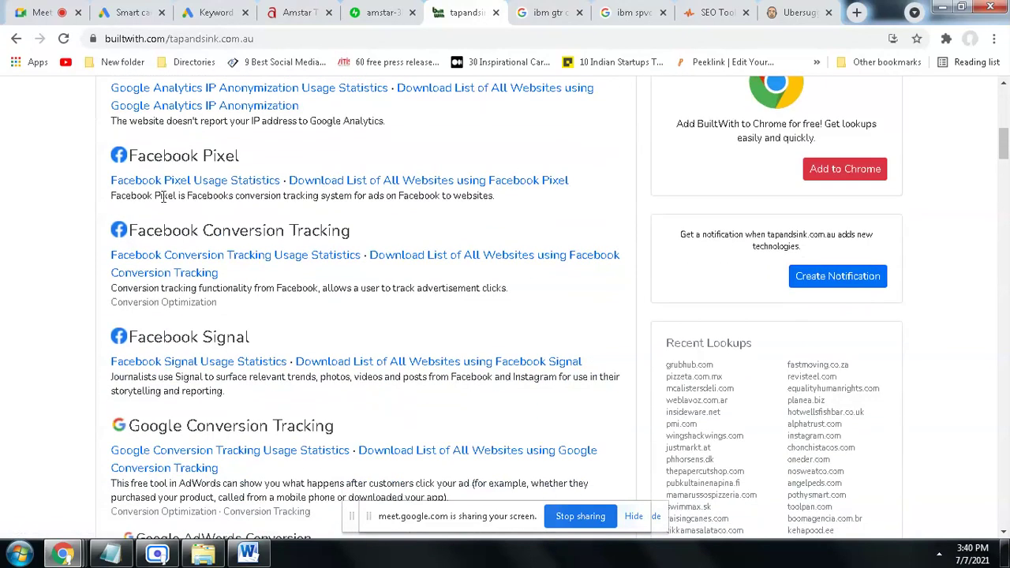
scroll(355, 308, down, 6)
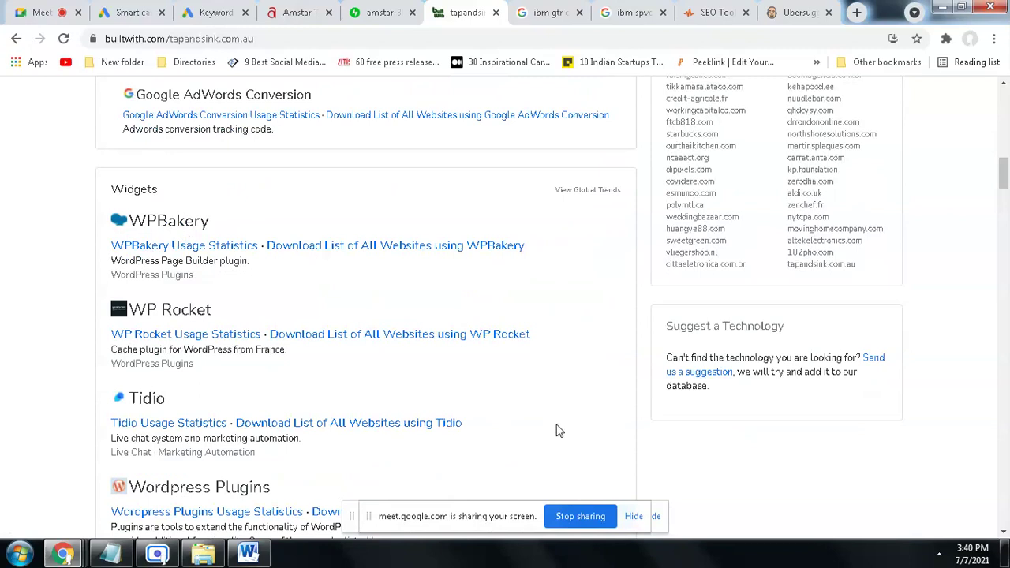
Step: Examine the Widgets section and the eCommerce technologies in the tapandsink.com.au profile
scroll(308, 205, down, 1)
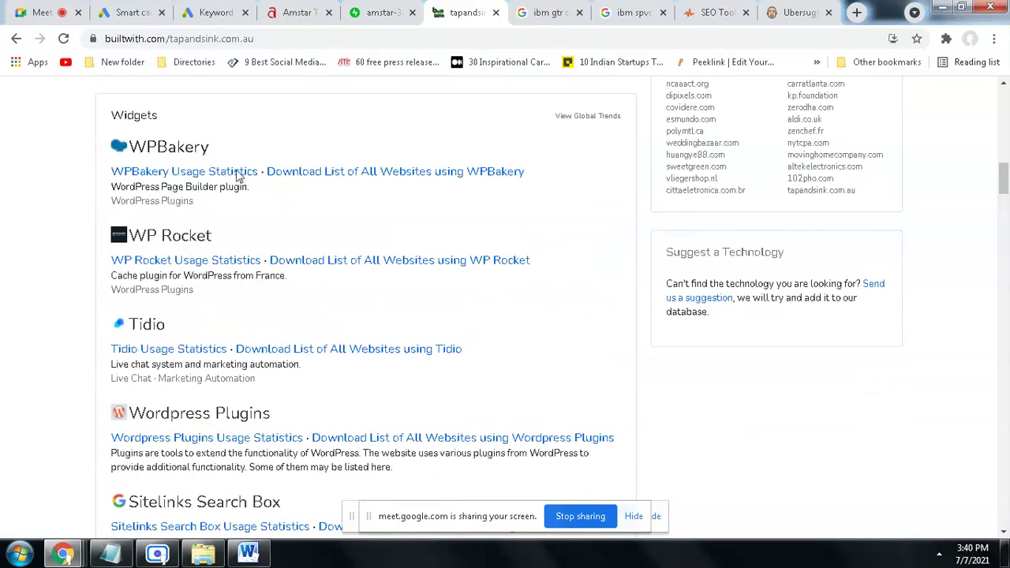
scroll(128, 356, down, 1)
scroll(498, 377, down, 5)
scroll(364, 309, down, 1)
scroll(365, 309, down, 3)
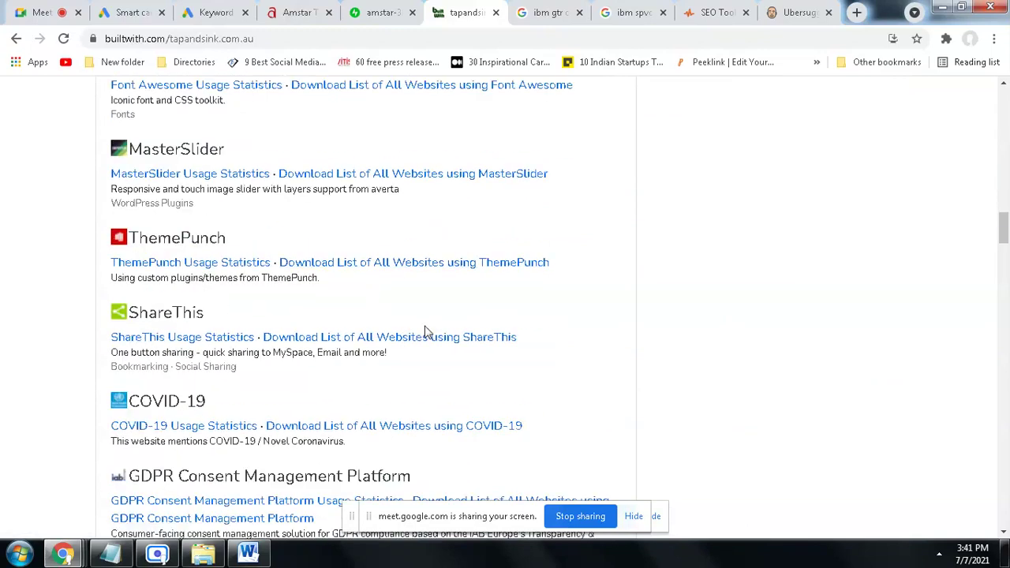
scroll(415, 345, down, 3)
scroll(417, 346, down, 5)
scroll(416, 346, down, 3)
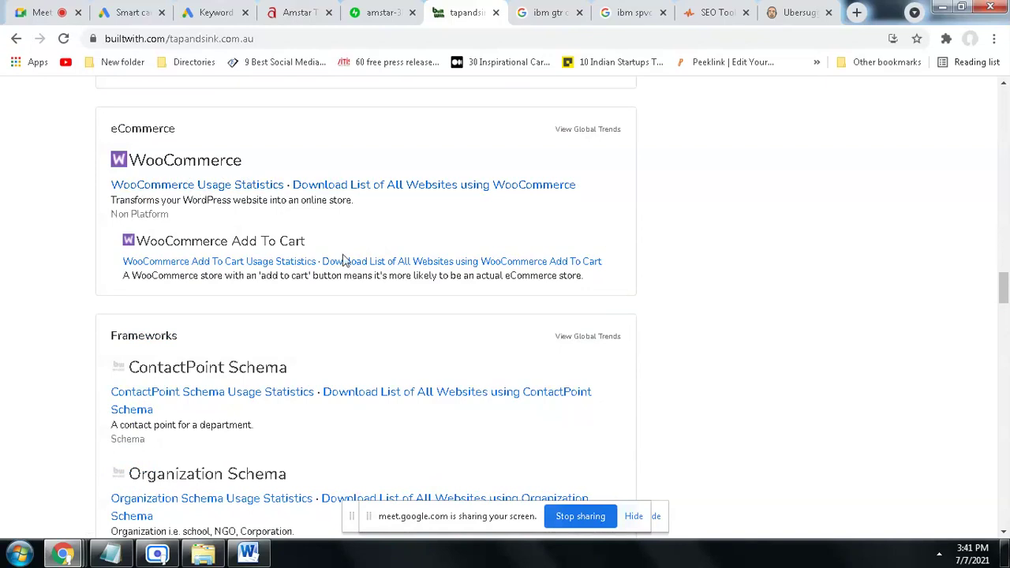
Step: Examine the Frameworks through Advertising sections down to the end of the profile, highlighting the Content Management System heading
scroll(541, 372, down, 4)
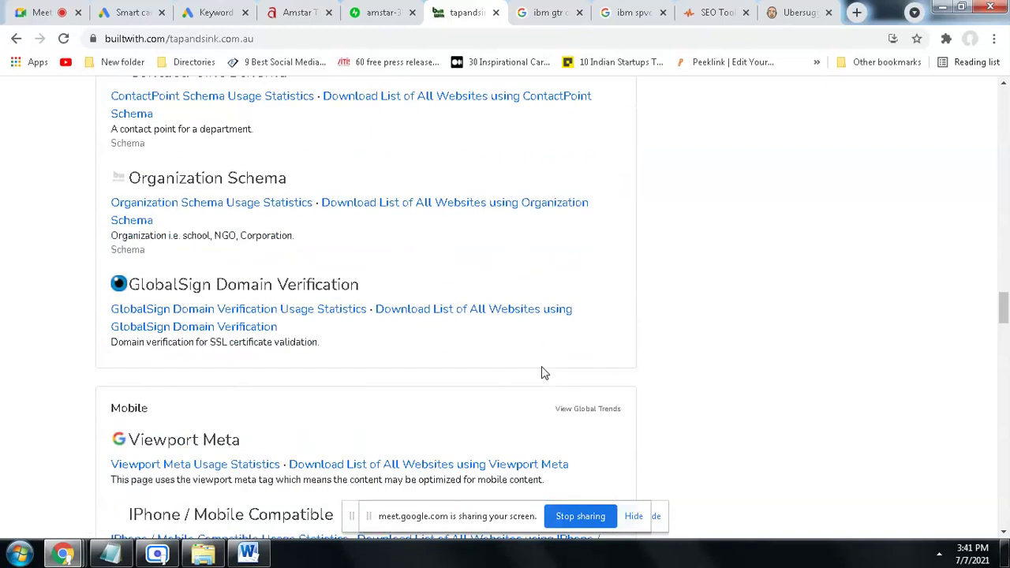
scroll(542, 371, down, 8)
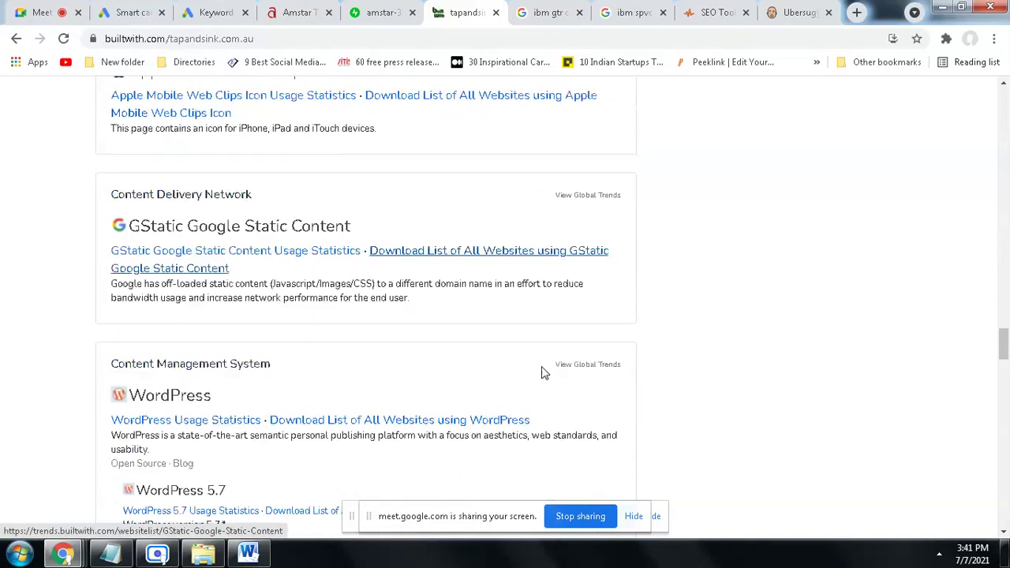
scroll(541, 372, down, 2)
scroll(541, 371, up, 2)
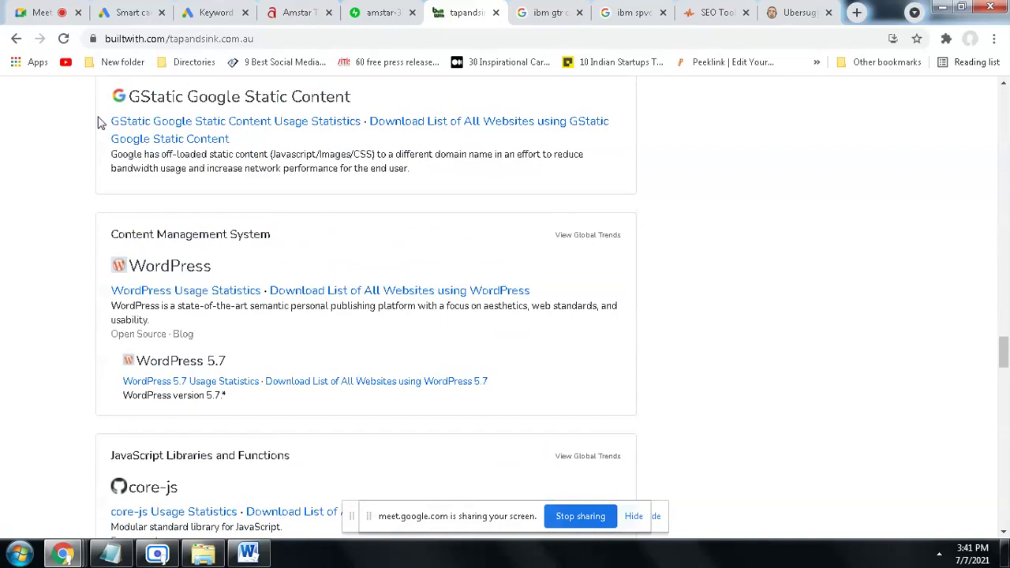
drag(113, 234, 362, 255)
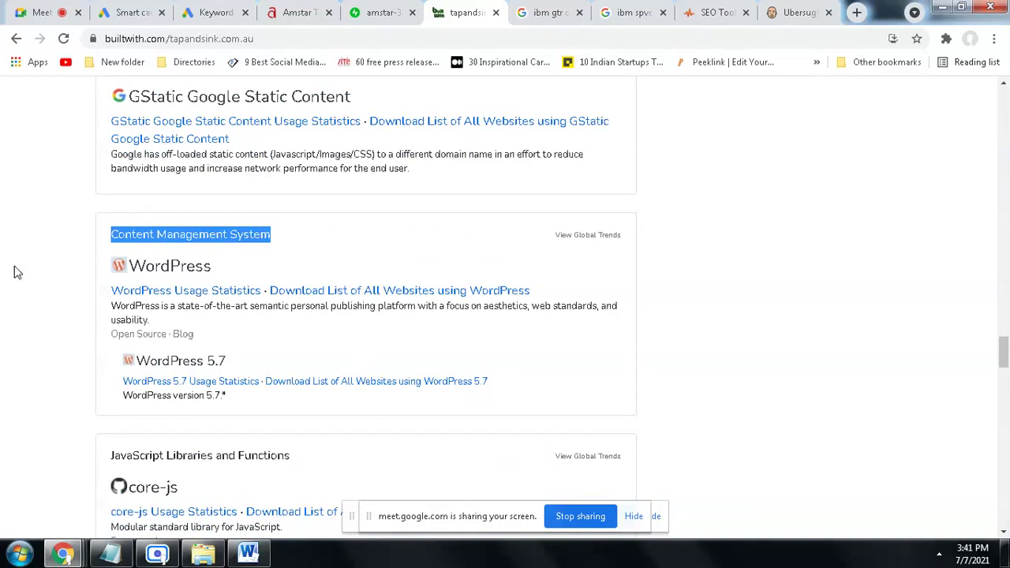
scroll(623, 324, down, 8)
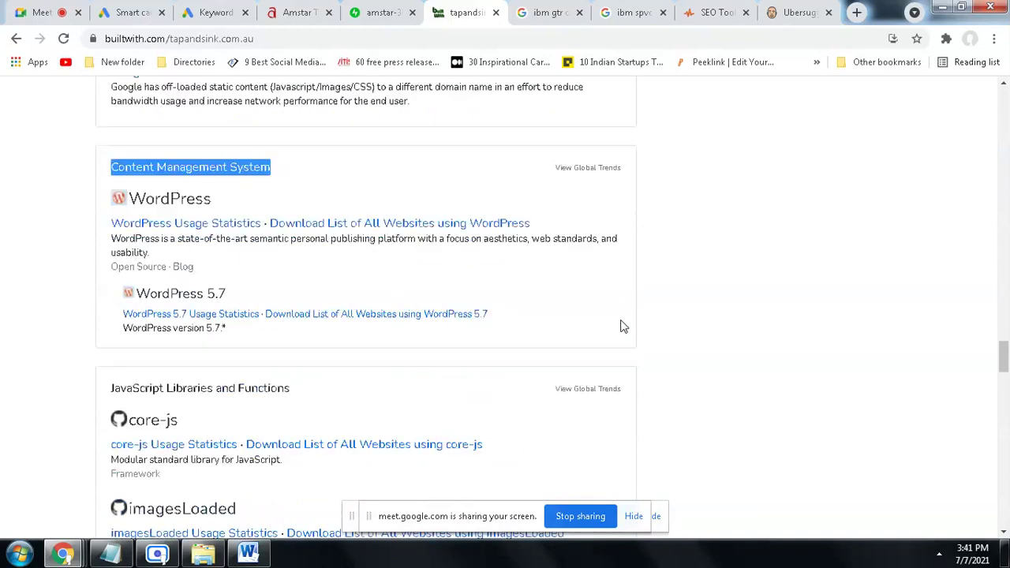
scroll(393, 349, down, 15)
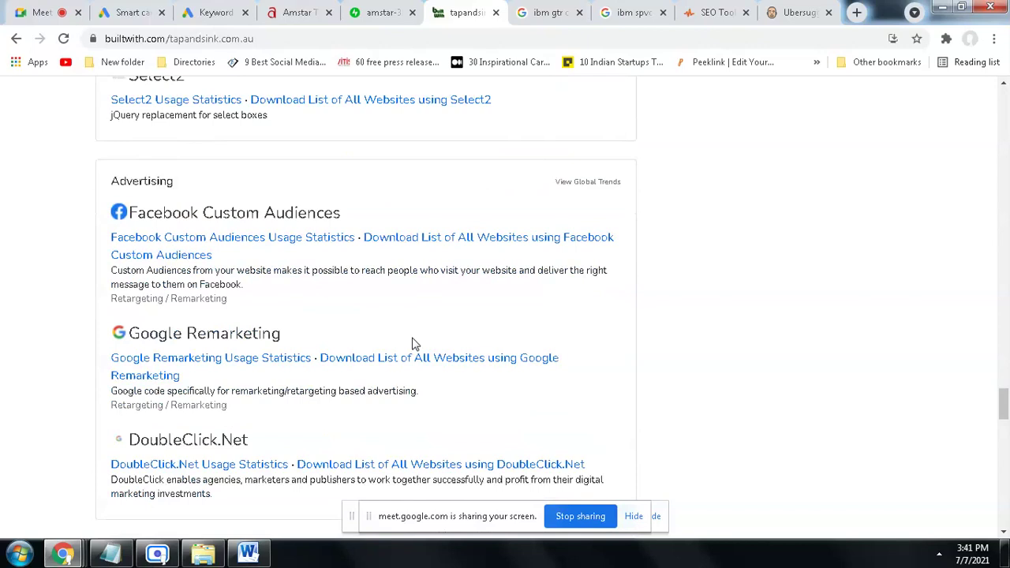
scroll(447, 316, down, 7)
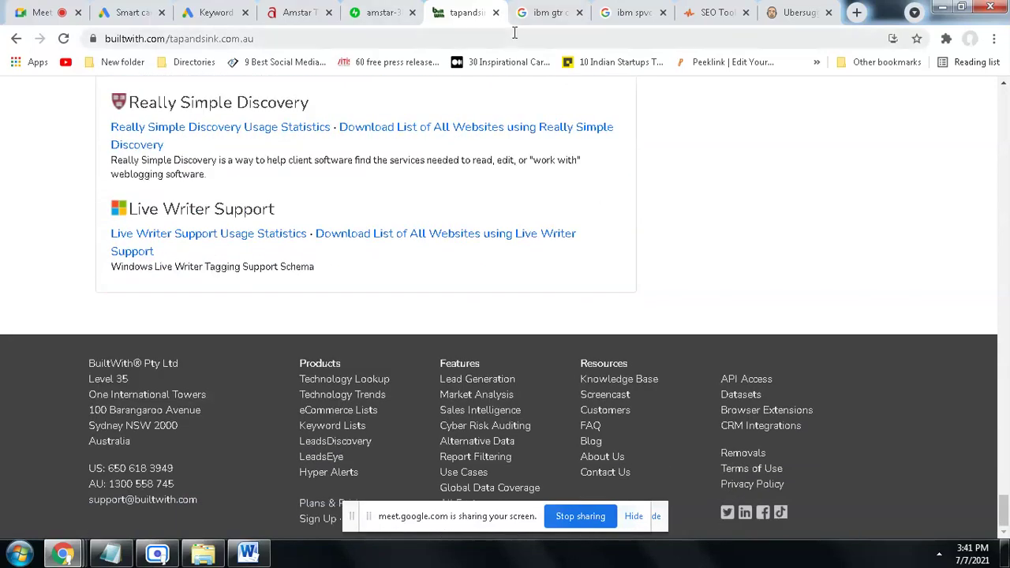
Step: Check the in-call messages in Google Meet, the BuiltWith profile, the SEO Site Checkup report and the Keyword Planner page
click(42, 16)
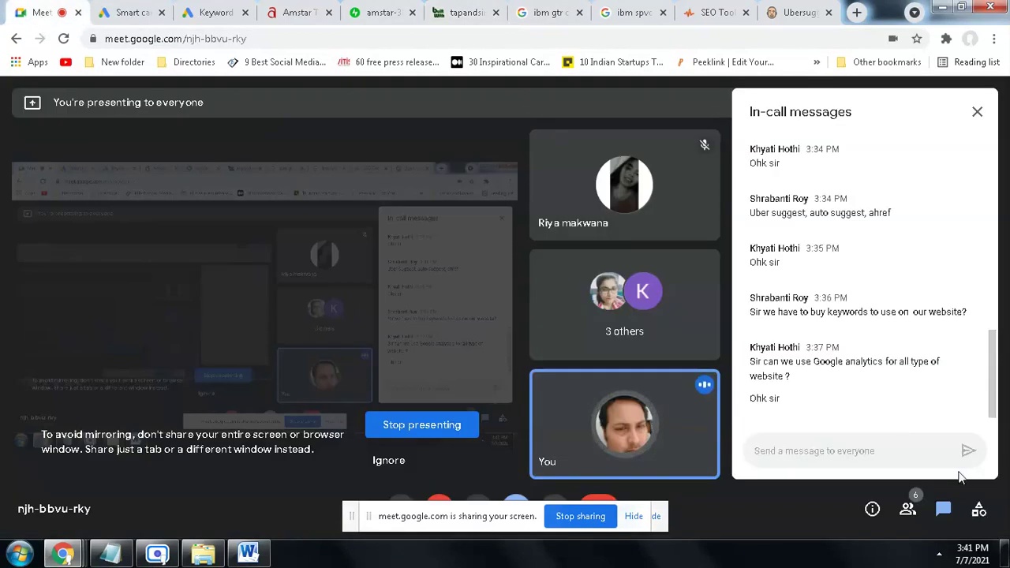
click(462, 12)
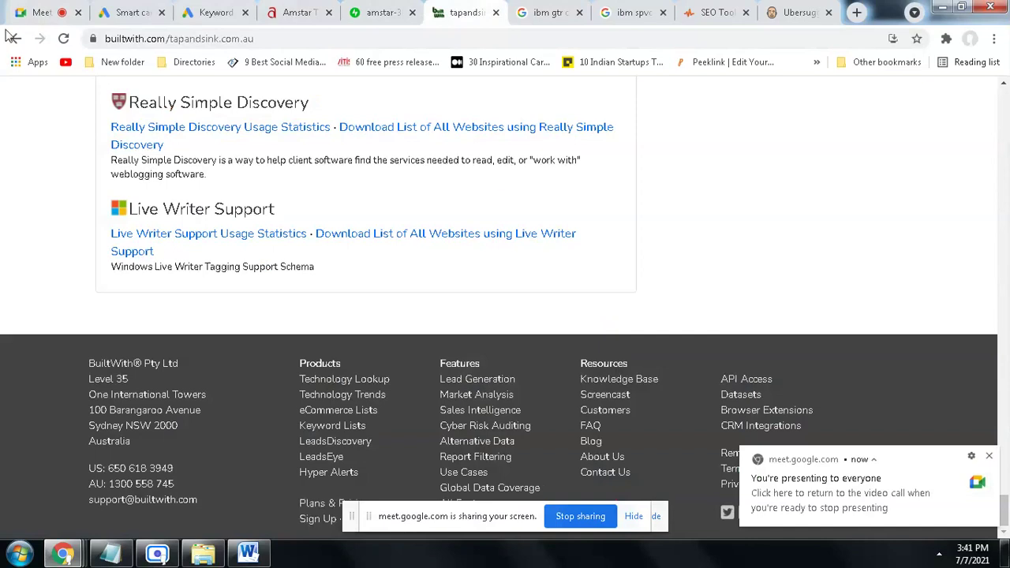
scroll(545, 272, up, 15)
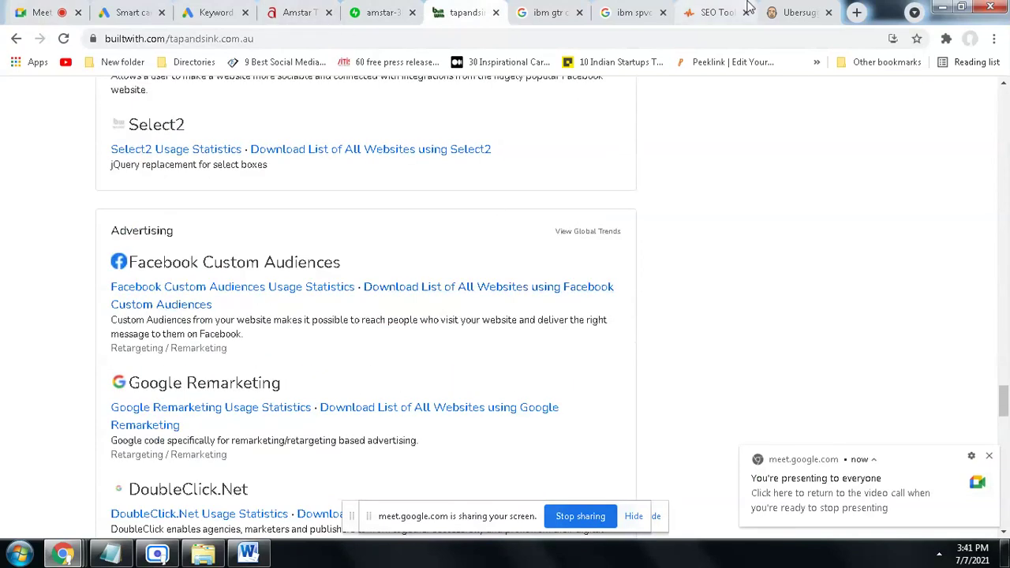
click(703, 17)
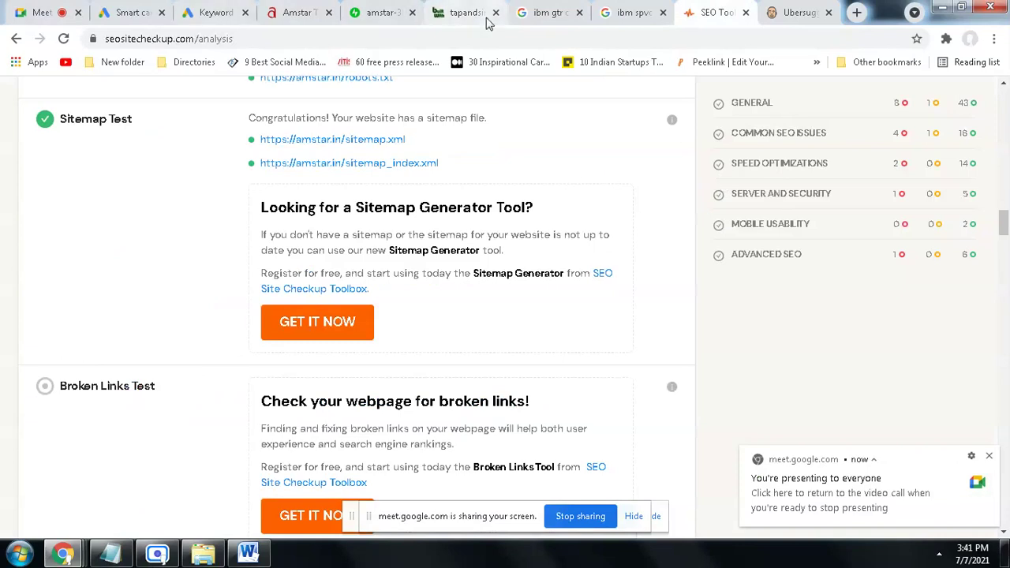
click(458, 16)
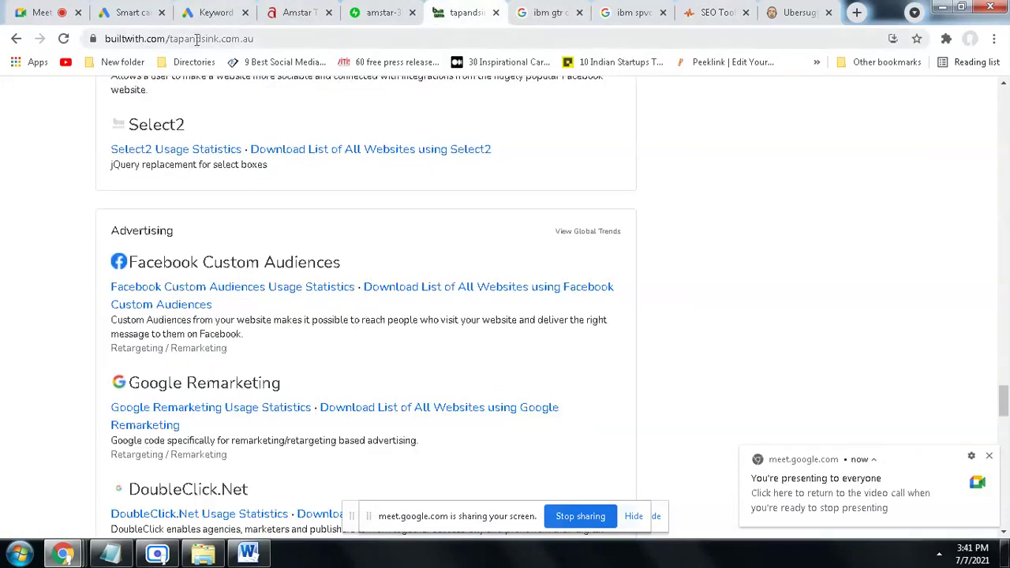
click(711, 13)
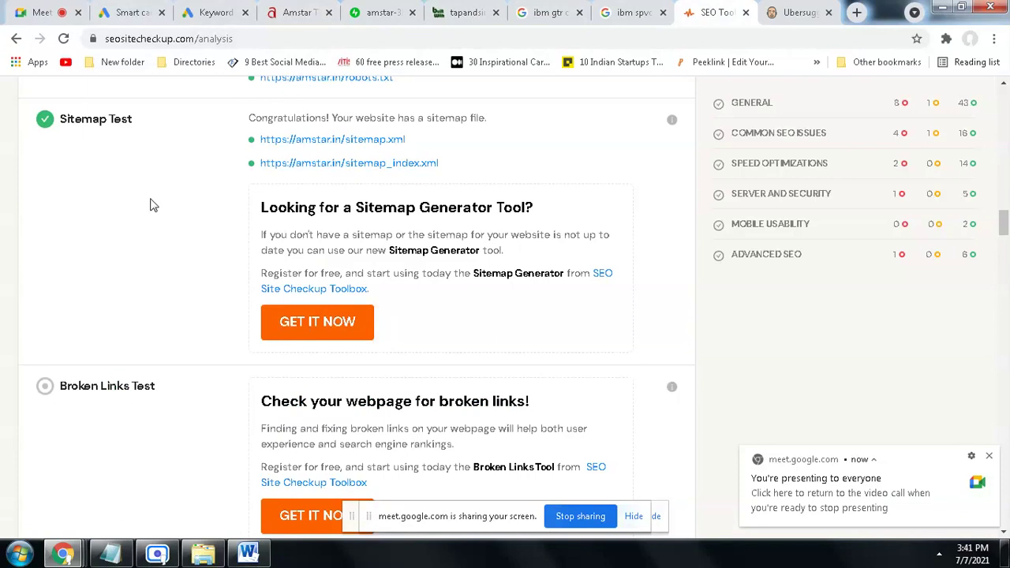
click(226, 14)
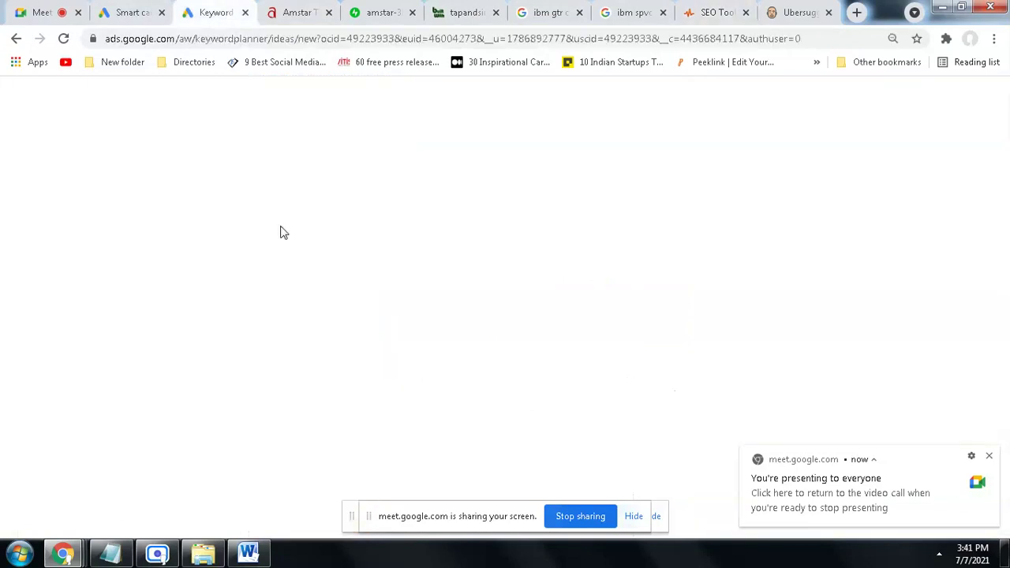
click(55, 12)
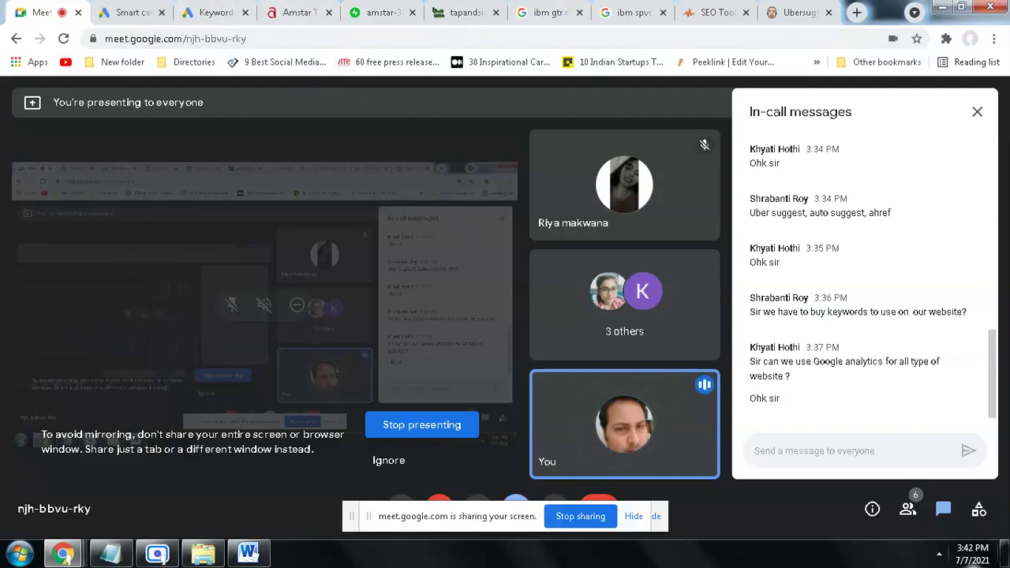
Step: Close the two Amstar browser tabs and the Google search tabs for ibm gtr courses and ibm spvc
click(376, 16)
click(289, 12)
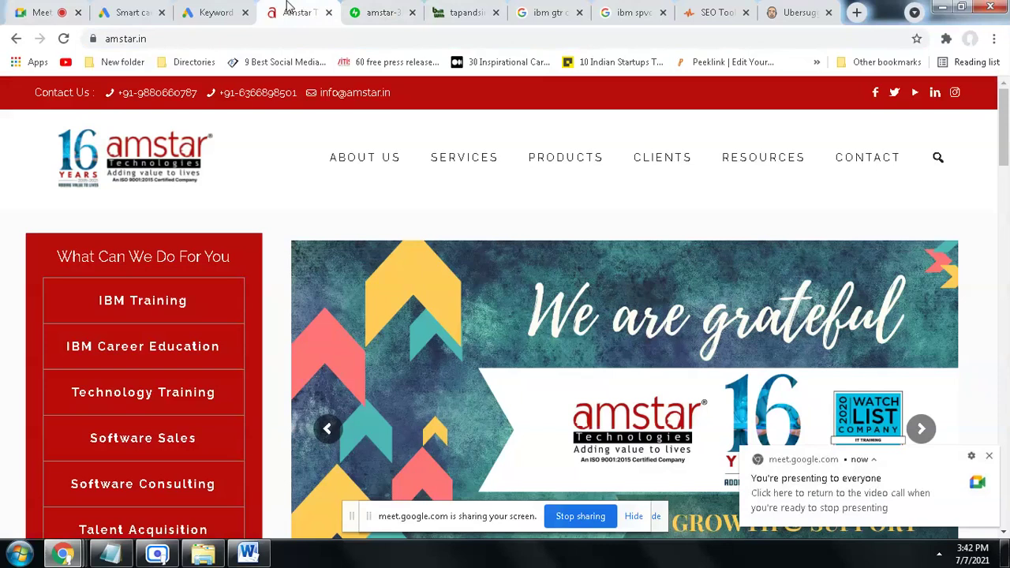
click(393, 17)
click(412, 13)
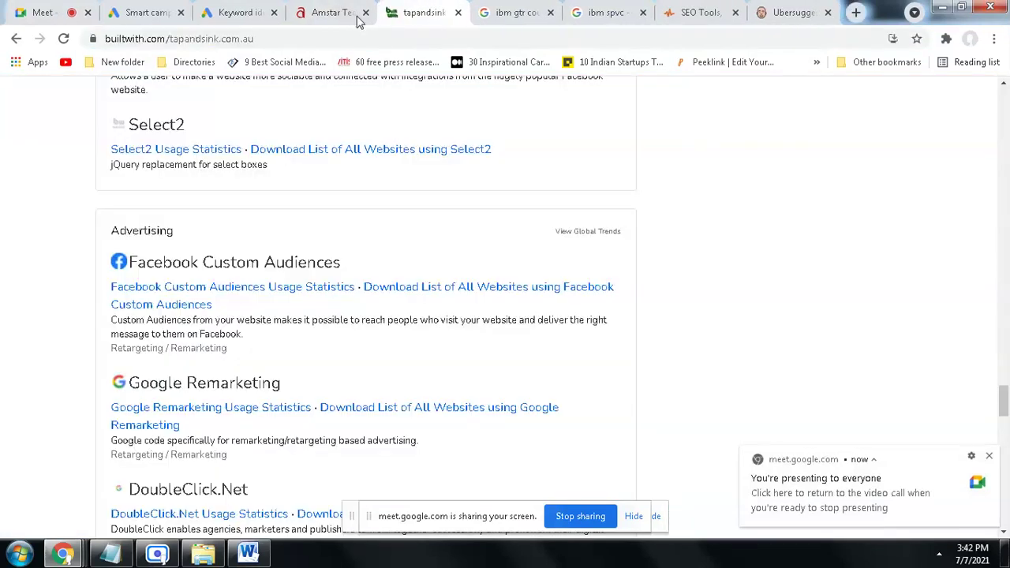
click(326, 10)
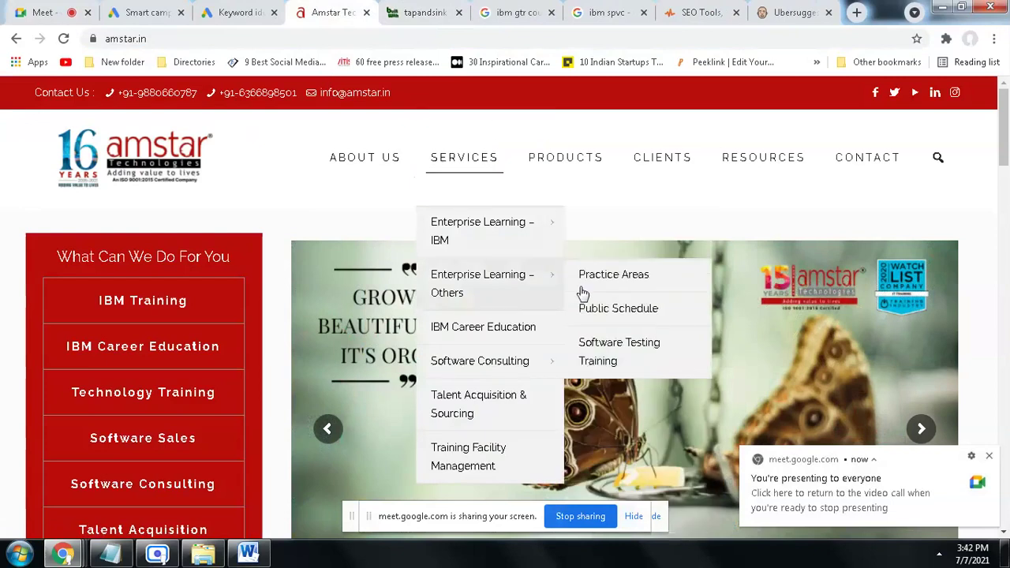
click(366, 12)
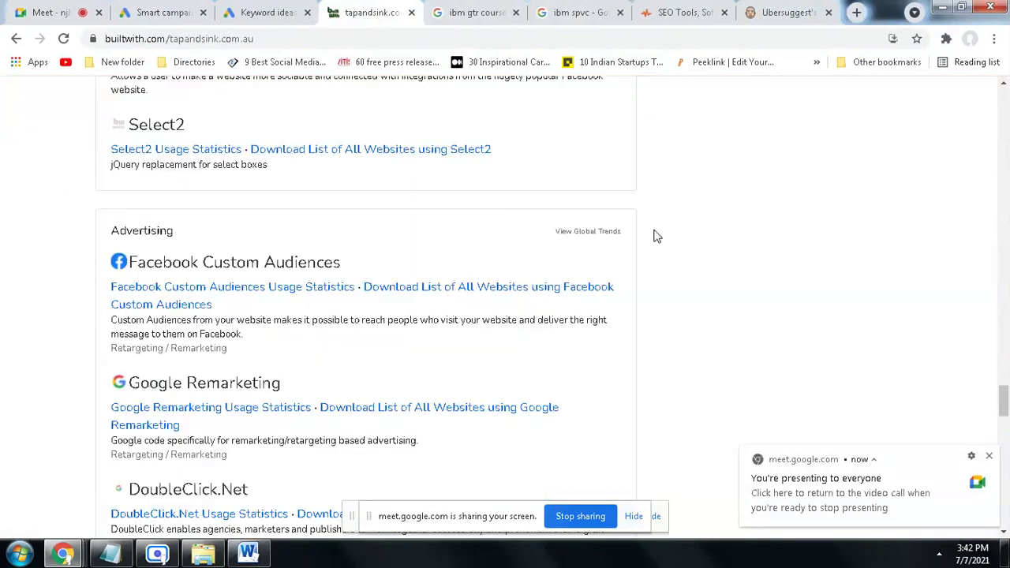
click(476, 14)
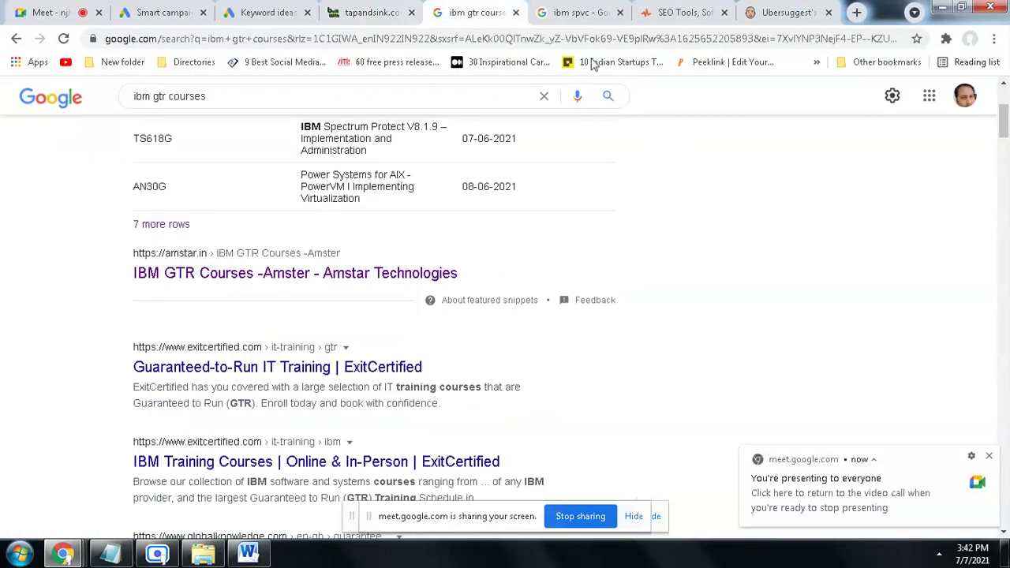
click(516, 14)
click(590, 13)
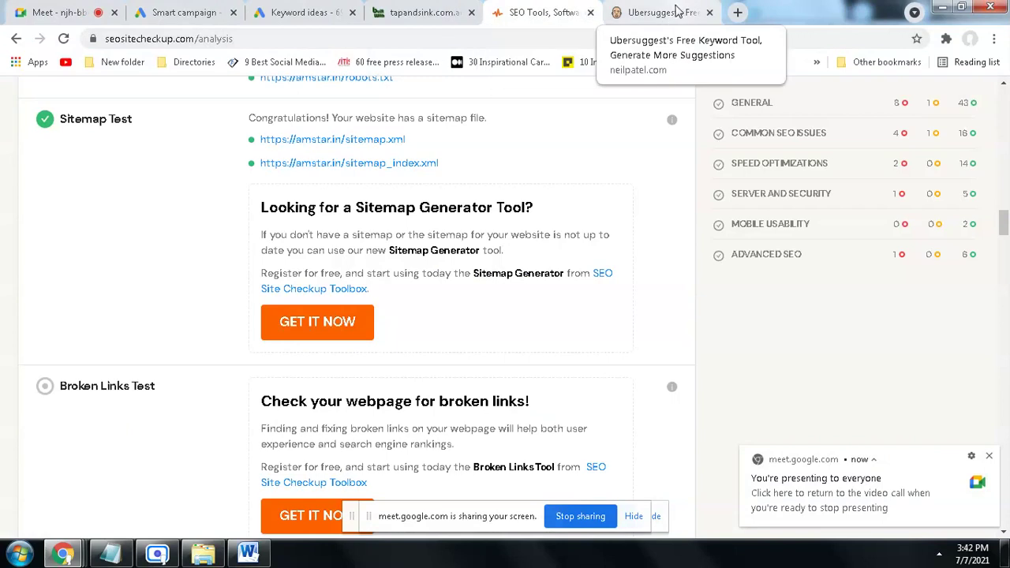
click(620, 14)
Step: Check the in-call messages in Google Meet, the Notepad notes and the Steps to add Google Analytics document in Word
click(47, 12)
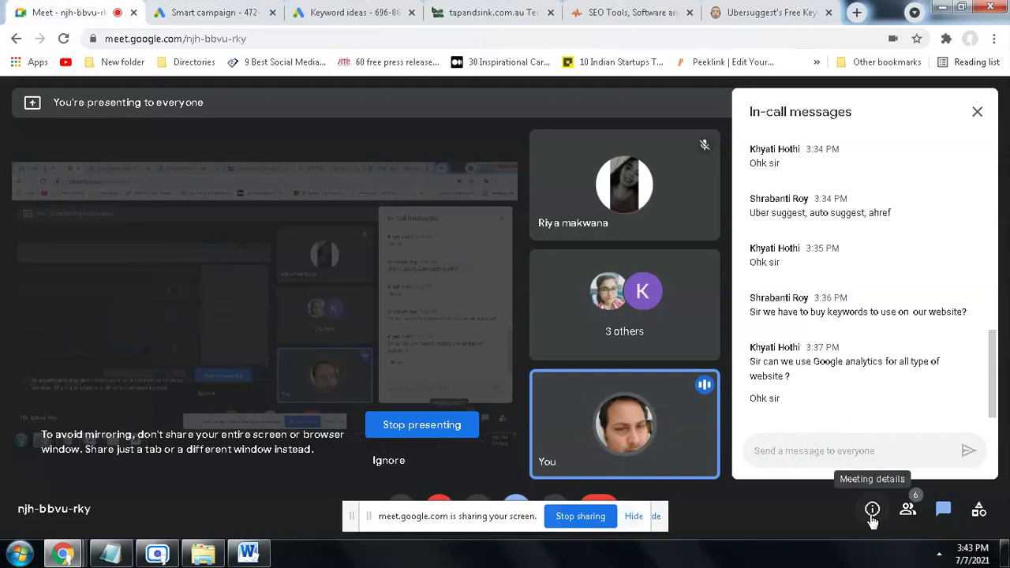
click(826, 472)
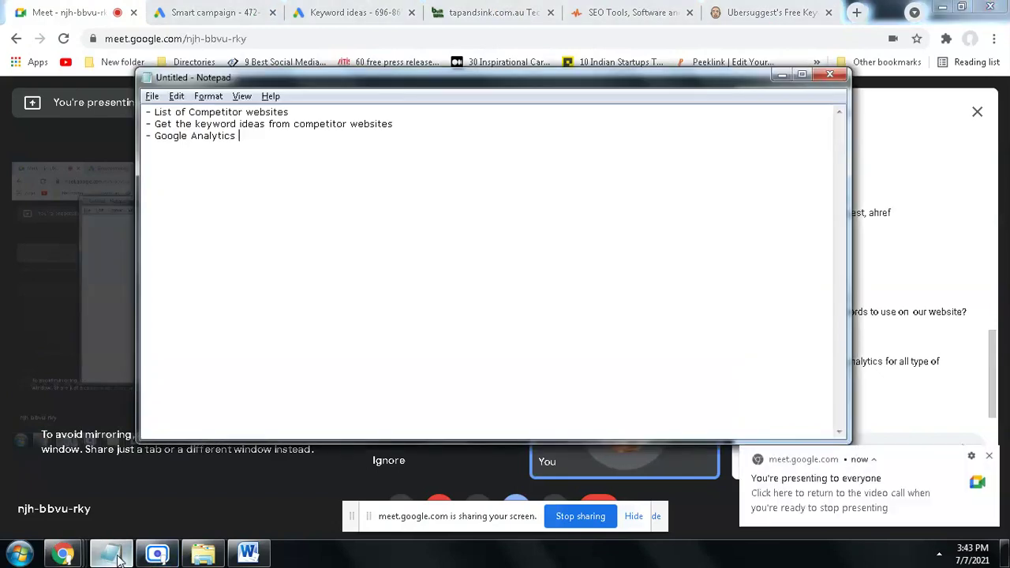
click(115, 556)
click(114, 556)
click(247, 554)
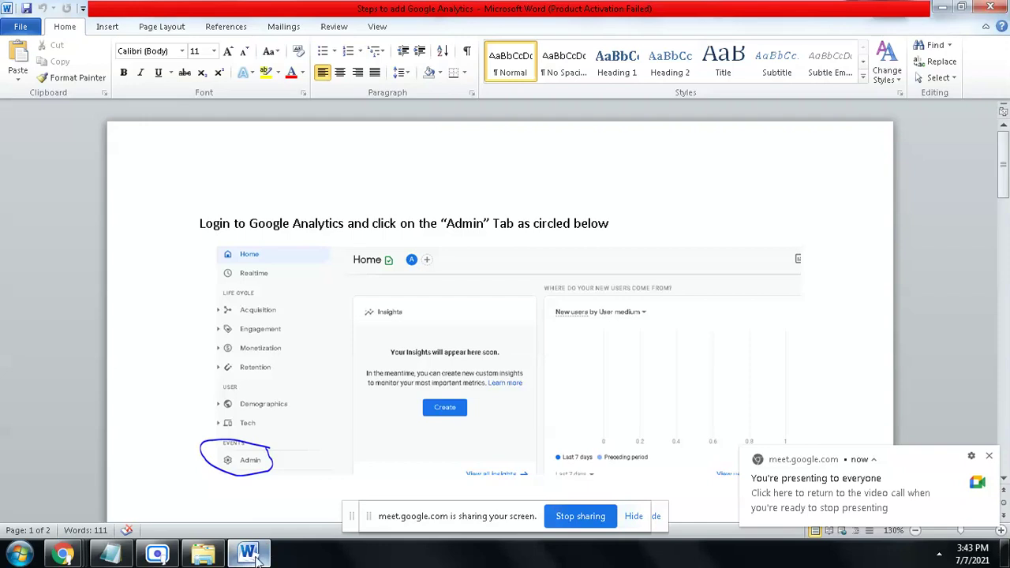
click(249, 554)
click(250, 555)
Step: Return to the Google Meet call and send the in-call message "sure"
click(249, 555)
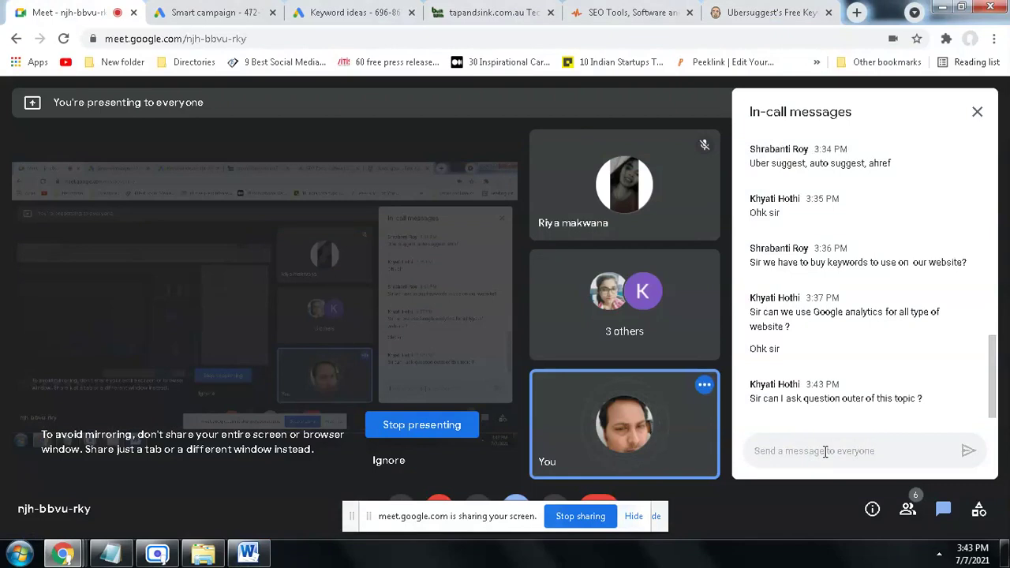
text(sure)
key(Return)
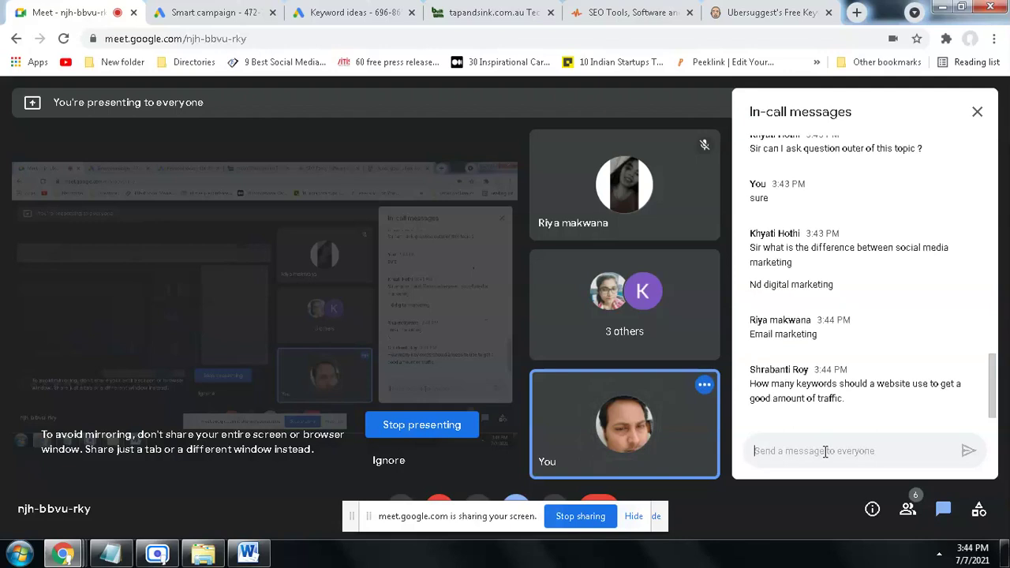
Step: Highlight the "Email marketing" question in the in-call messages and read the question about how many keywords a website should use
double_click(786, 331)
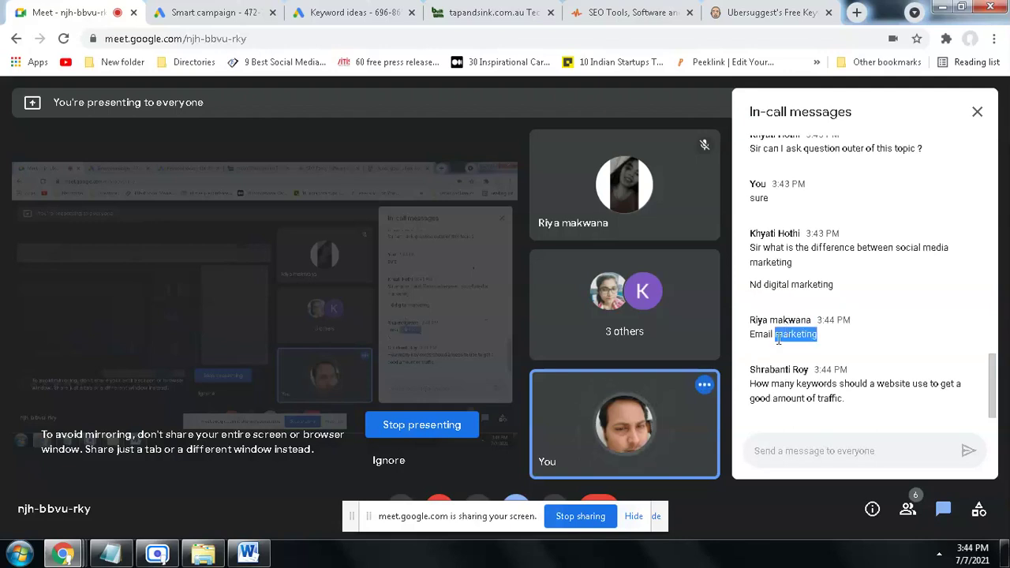
double_click(762, 334)
click(762, 334)
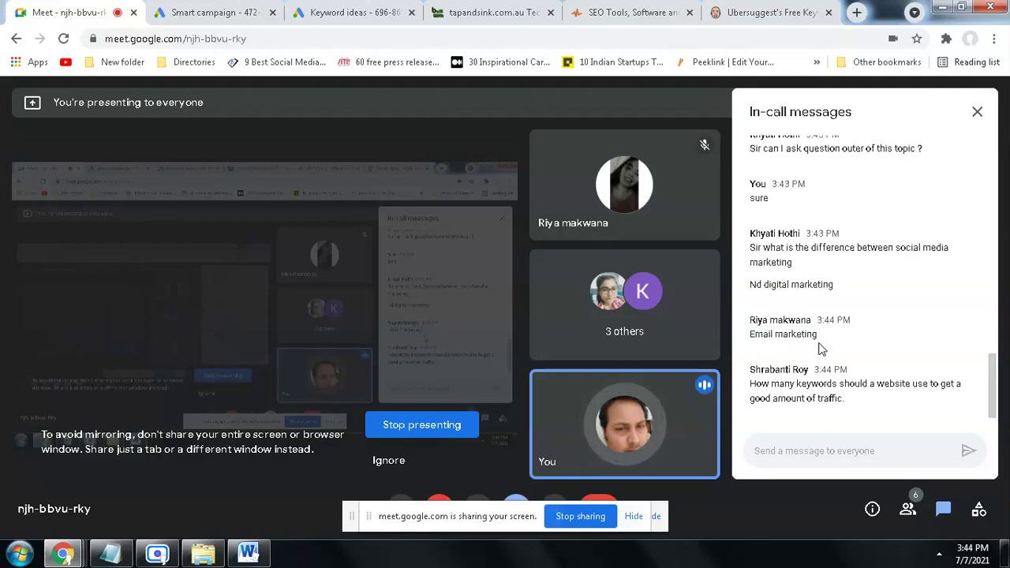
triple_click(796, 332)
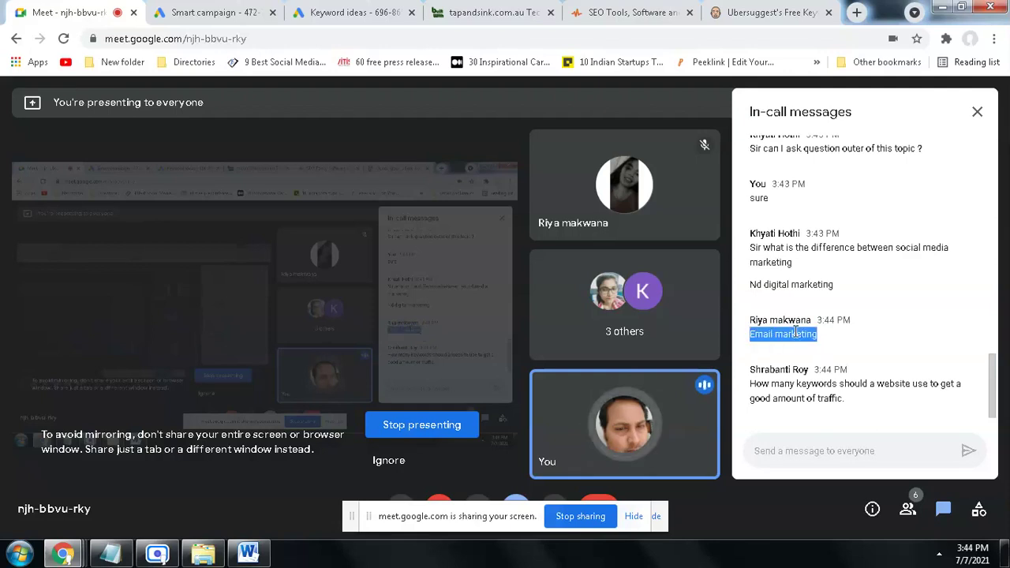
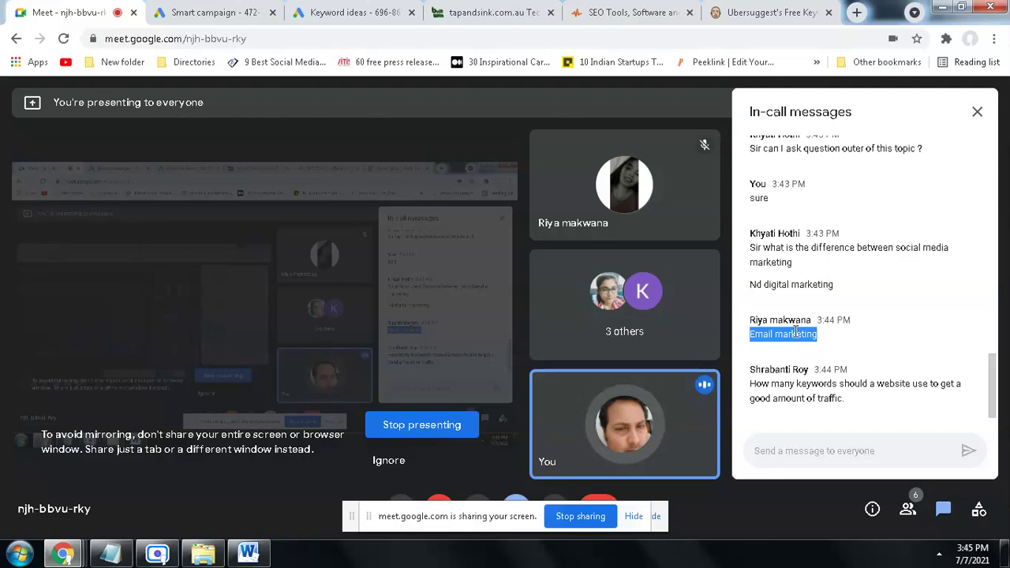
click(900, 383)
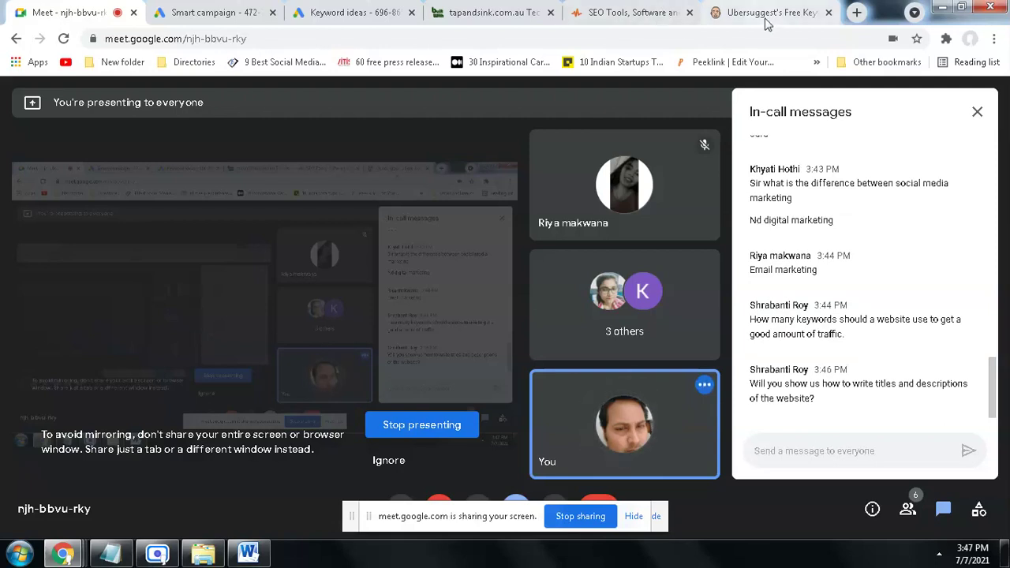
Step: Close the SEO Tools, Ubersuggest, tapandsink.com.au technology profile and Keyword ideas browser tabs, and return to the Google Meet chat
click(690, 12)
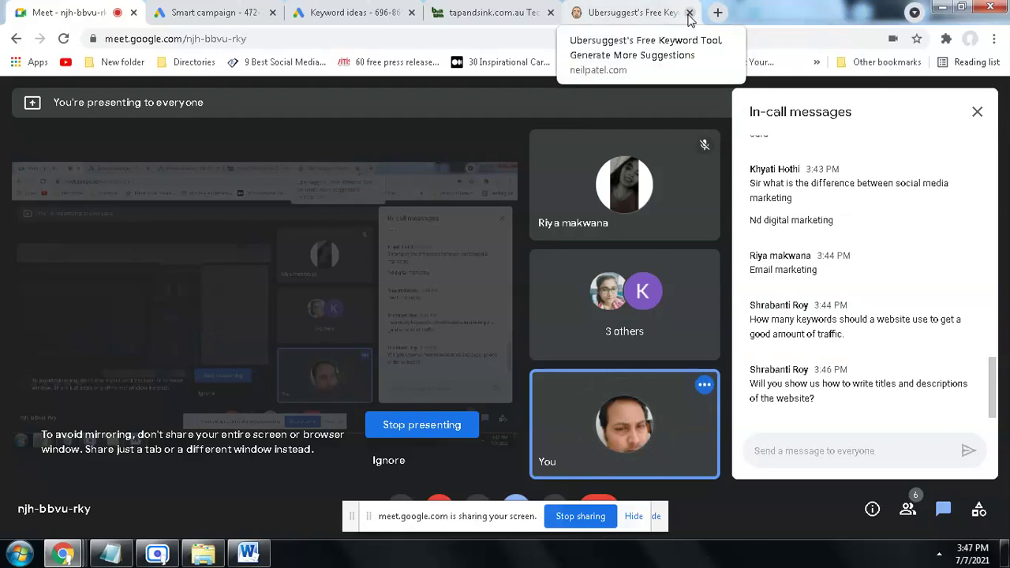
click(690, 12)
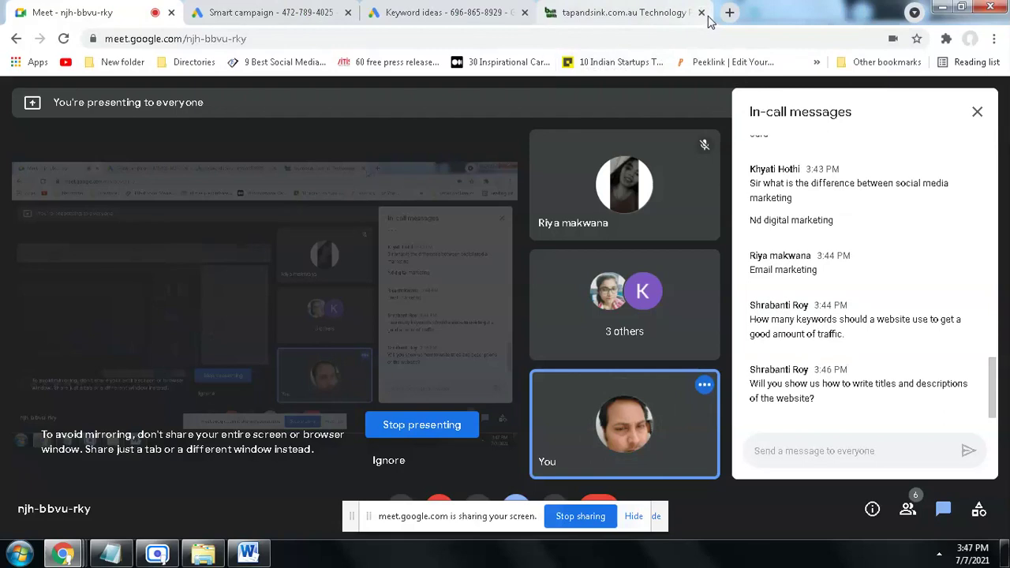
click(705, 15)
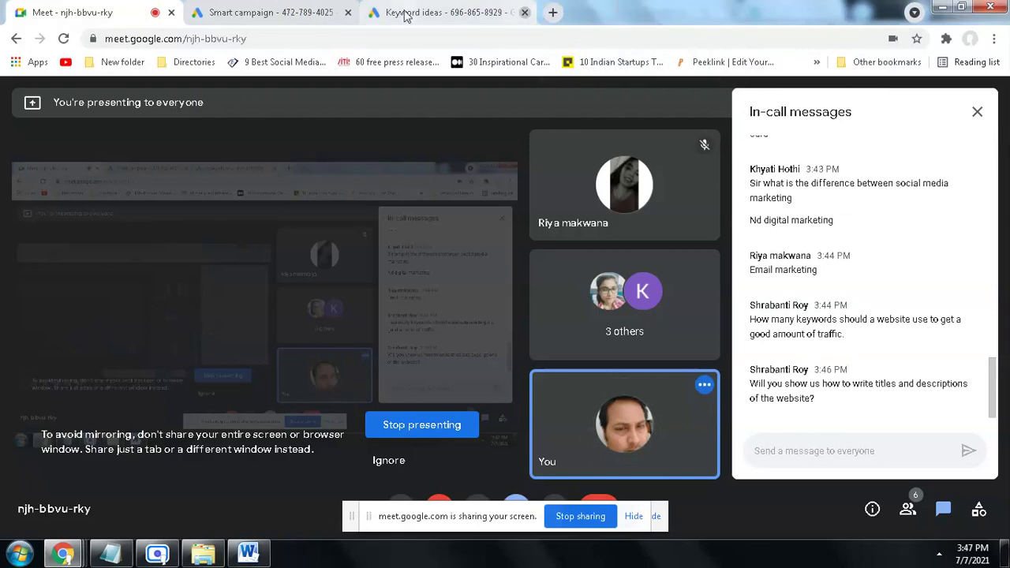
click(278, 11)
click(275, 37)
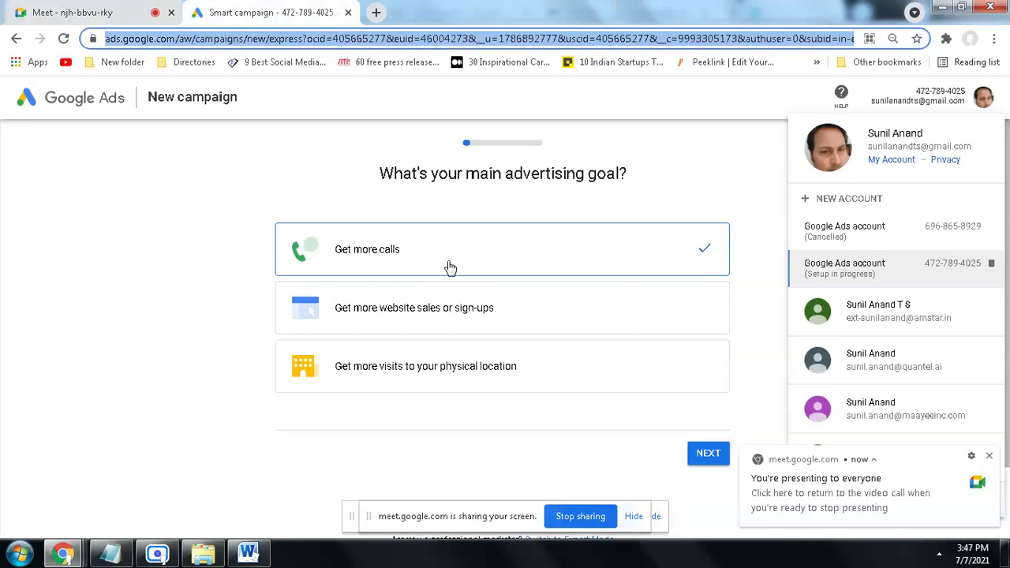
click(838, 491)
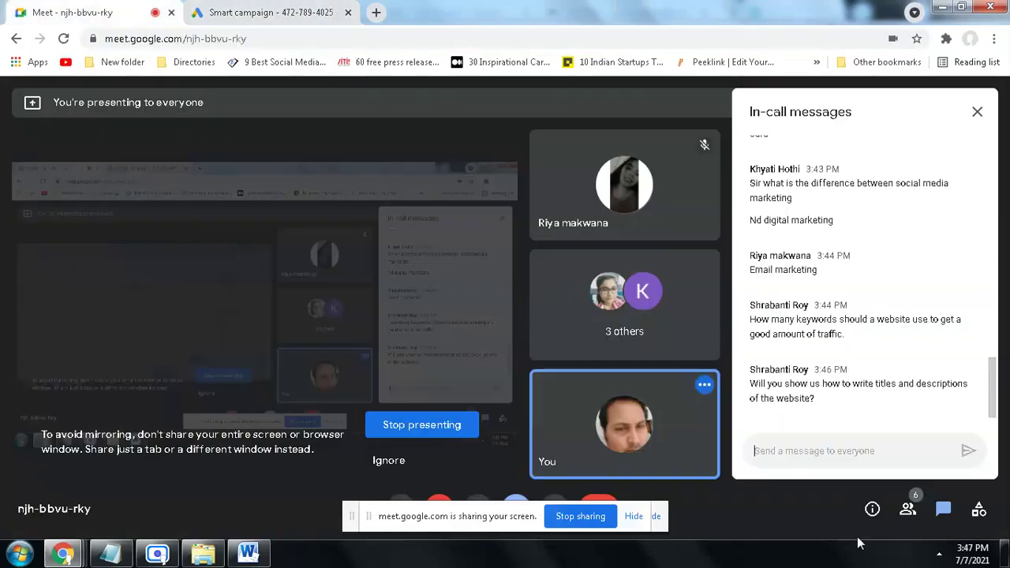
click(808, 456)
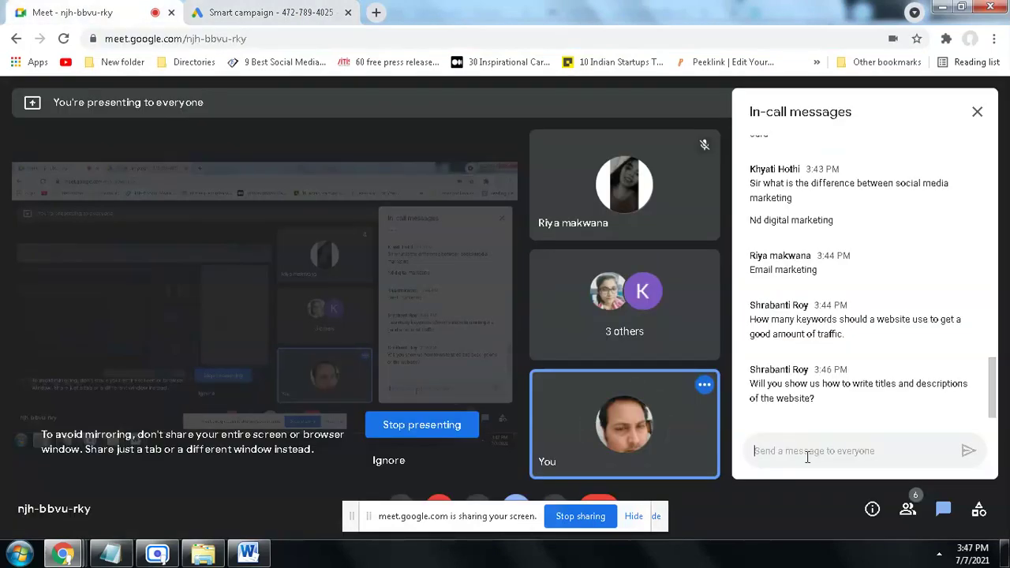
Step: Search Google for "fintech startups" from the Smart campaign tab and look through the titles and descriptions of the results
click(269, 12)
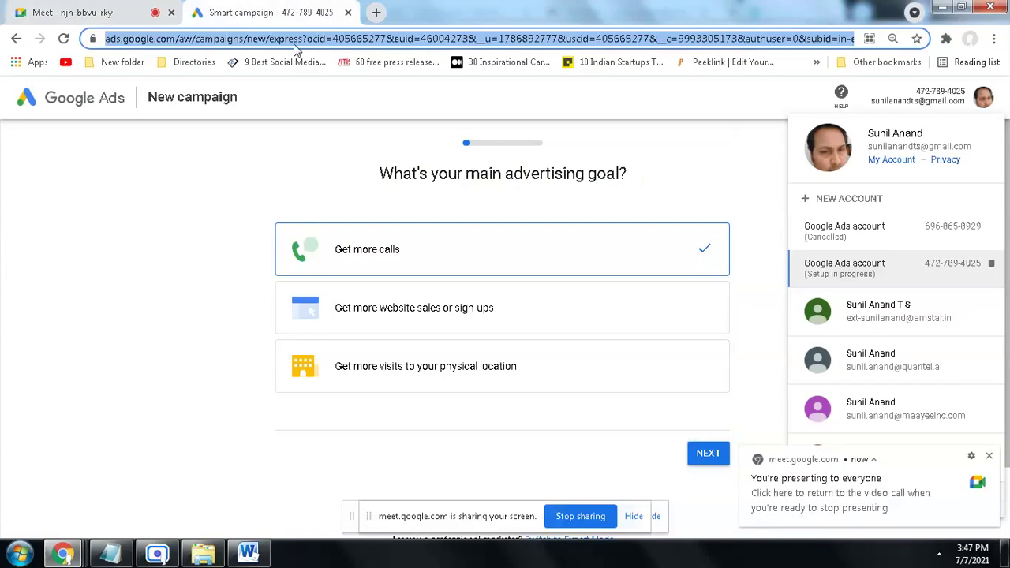
text(fintec)
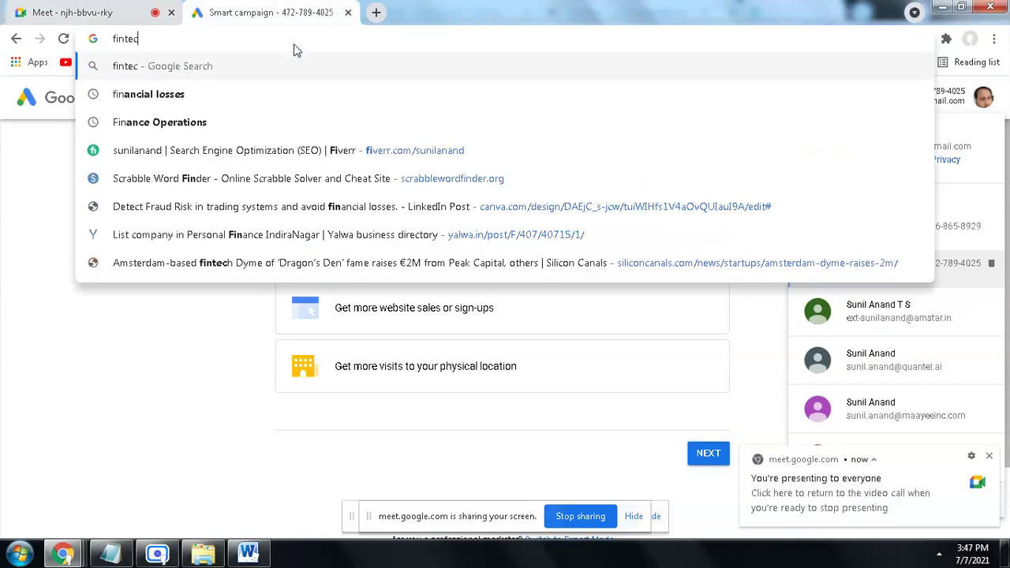
text(h startup)
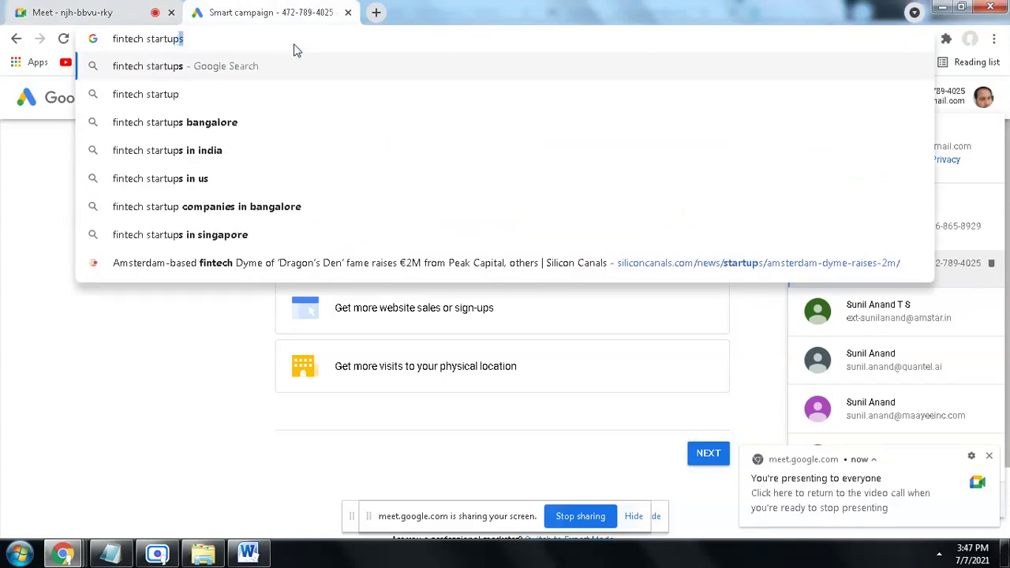
key(Return)
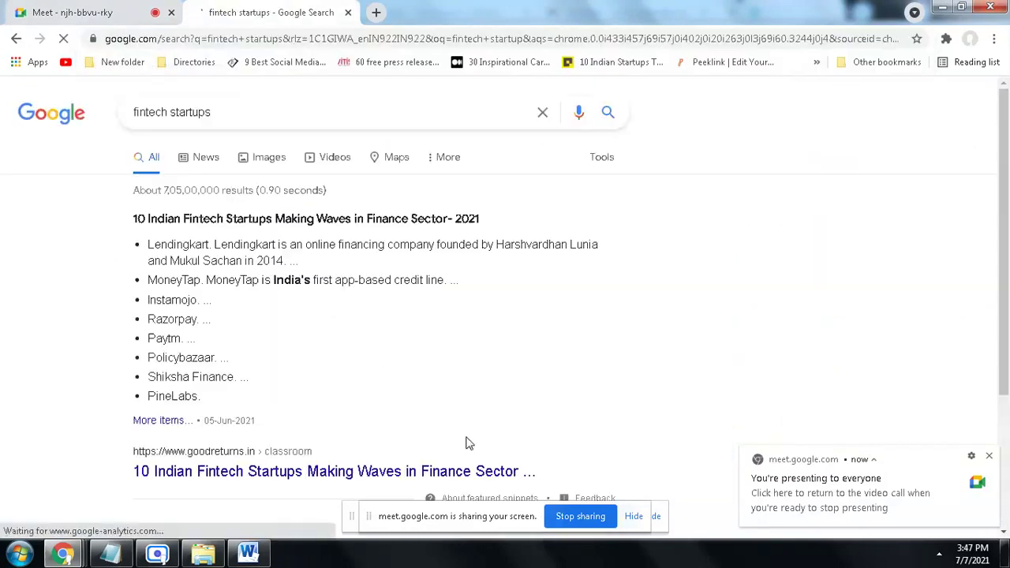
scroll(489, 330, down, 6)
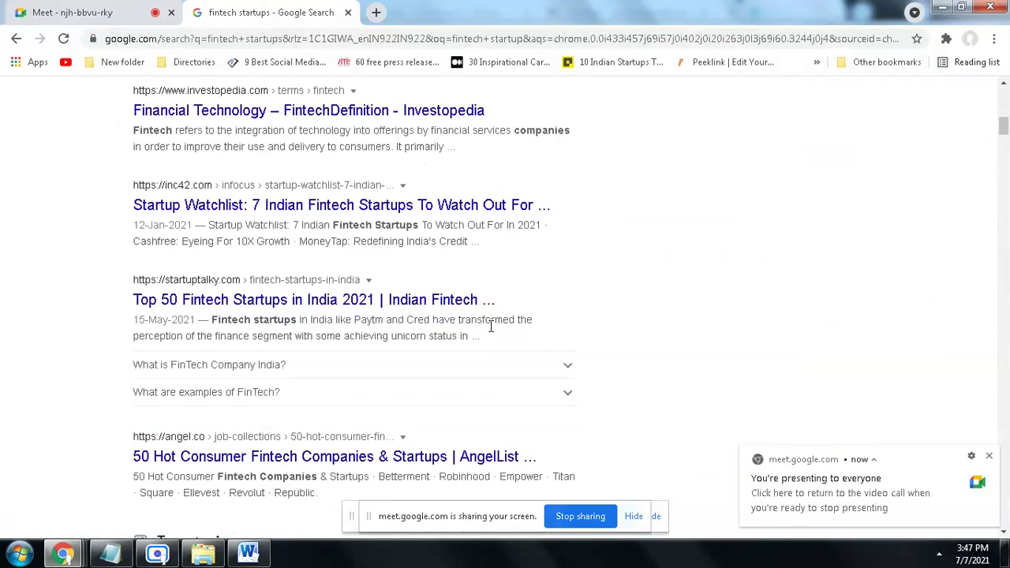
scroll(660, 419, up, 3)
scroll(660, 419, down, 3)
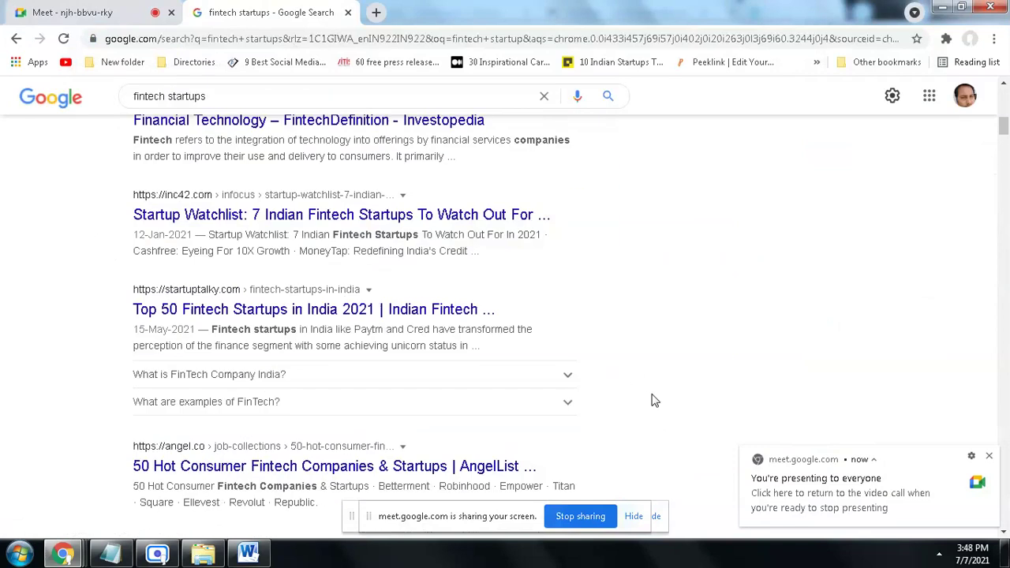
scroll(652, 400, down, 1)
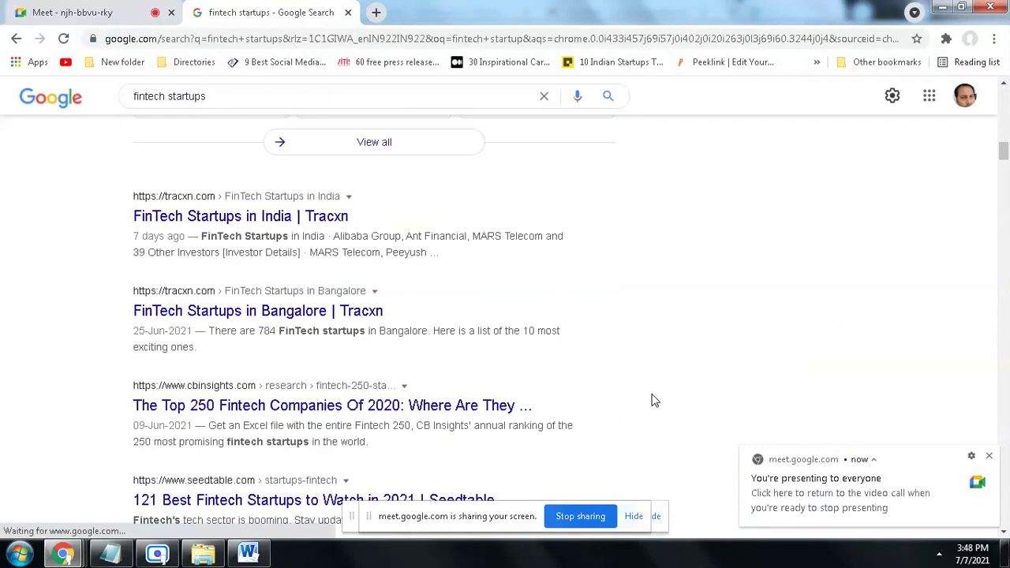
scroll(609, 418, down, 4)
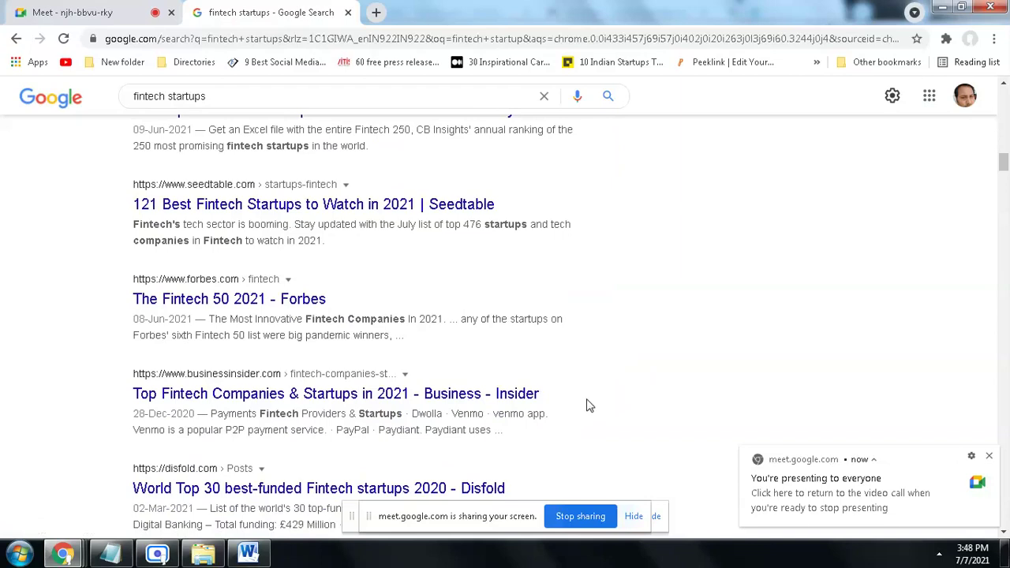
Step: Load wings2i.com in place of the fintech startups results, checking the Google Meet chat while the site loads
click(118, 16)
click(248, 16)
click(263, 40)
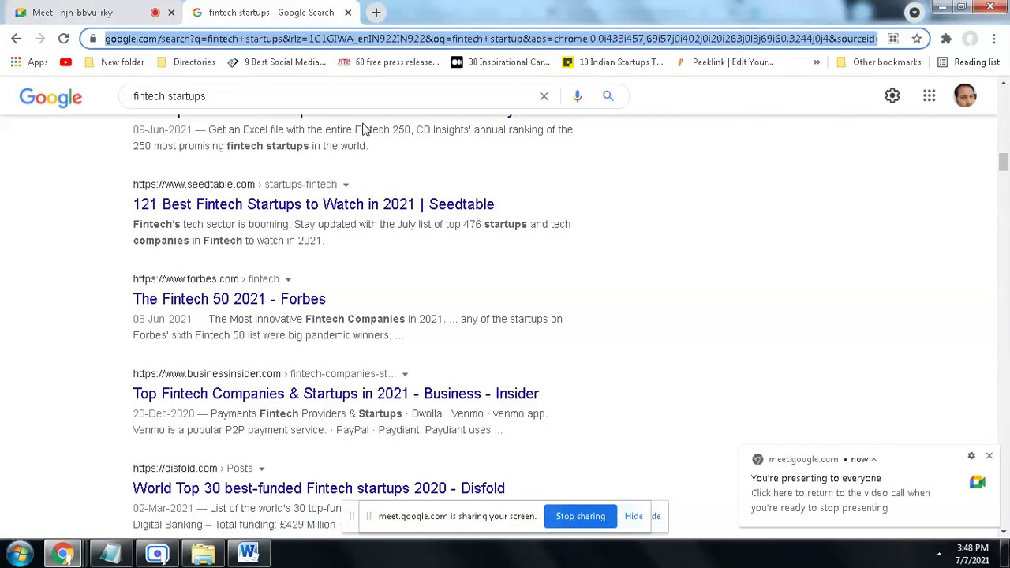
text(wings2i.com)
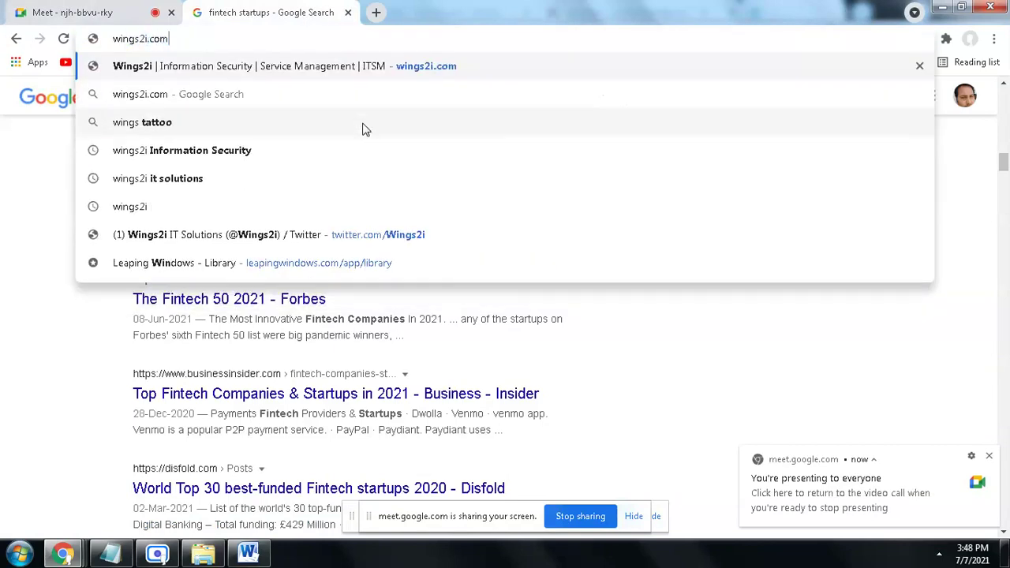
key(Return)
click(79, 13)
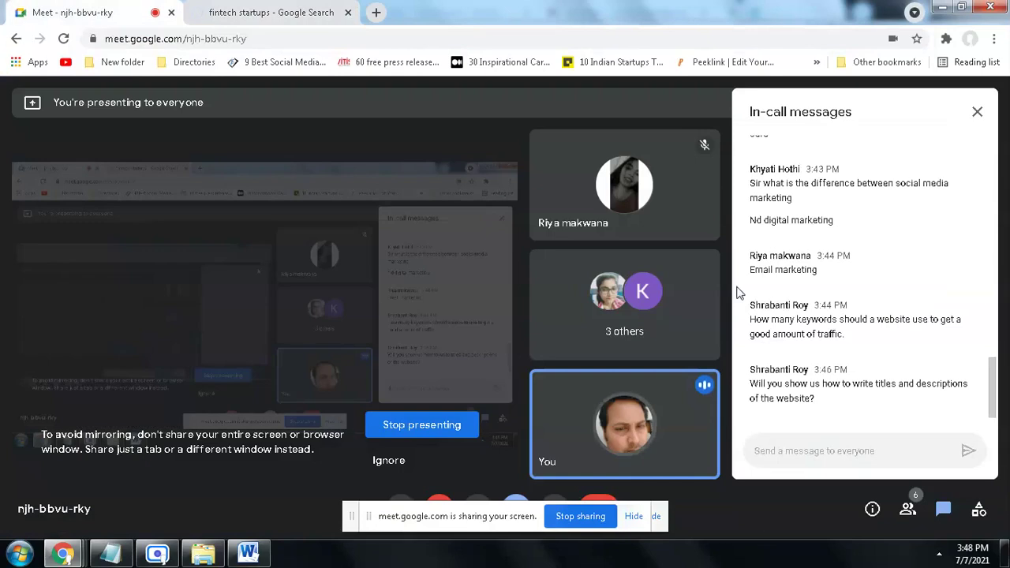
click(327, 10)
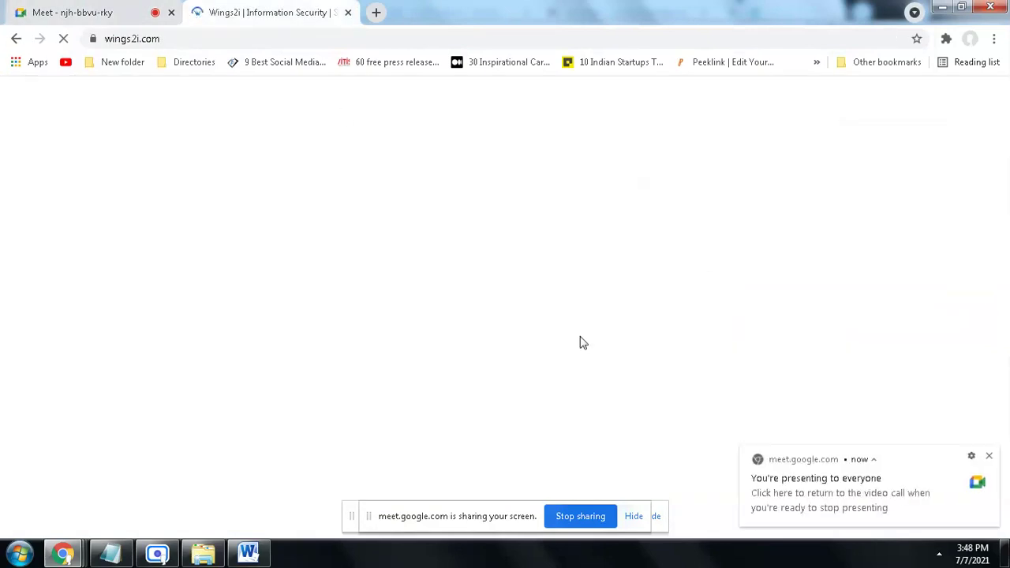
Step: Open the amstar.in website in the tab showing wings2i.com
click(189, 39)
text(amstar.in)
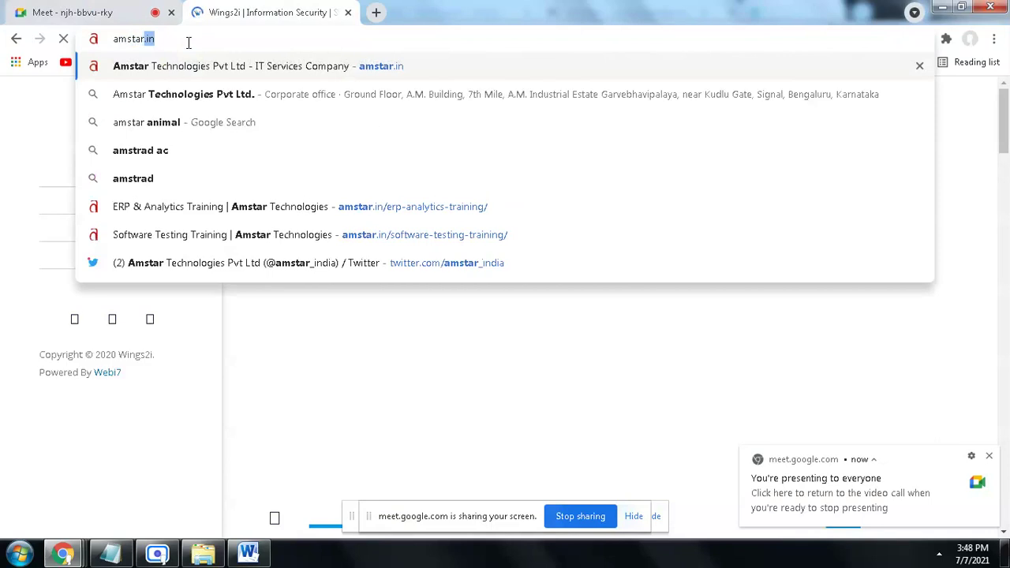
key(Return)
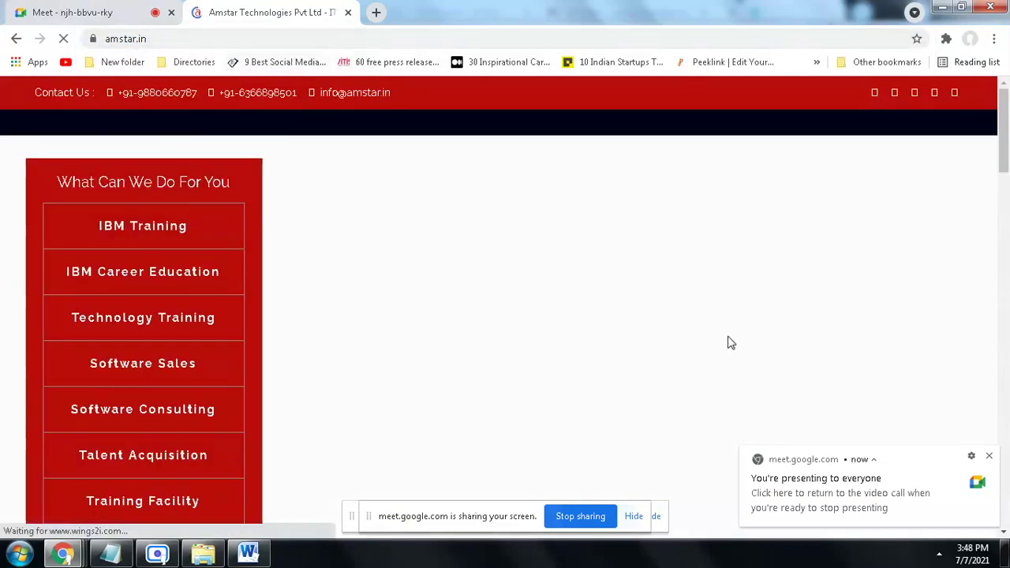
Step: Search Google for "ibm training" in a new browser tab, keeping the Amstar Technologies site open
click(382, 11)
text(ibm )
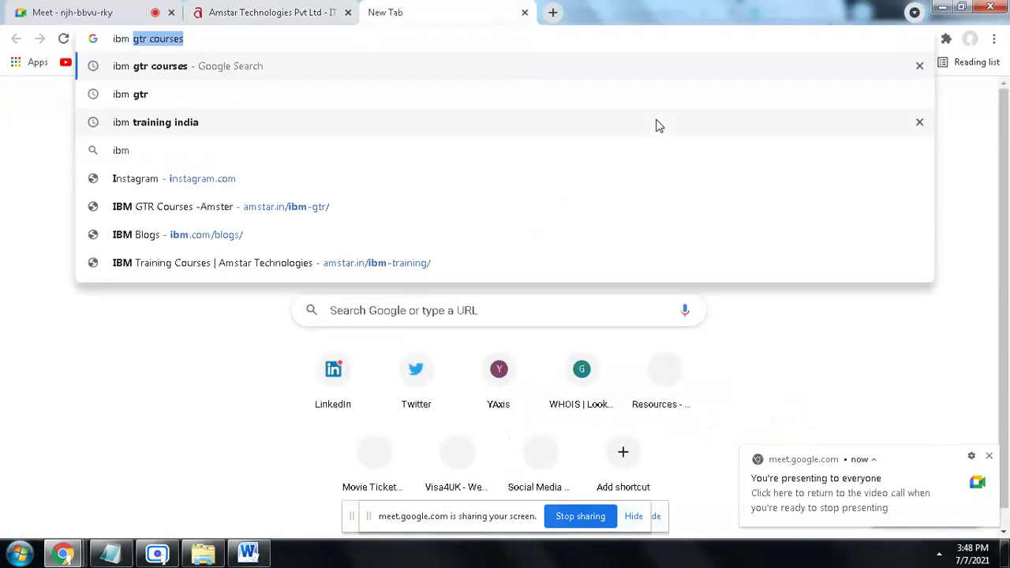
text(training)
key(BackSpace)
key(Return)
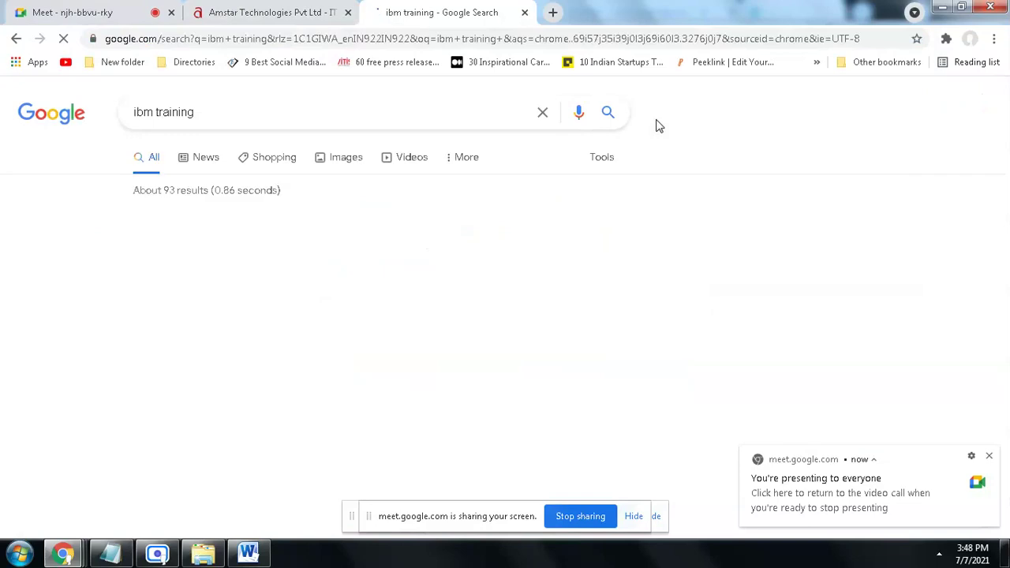
click(313, 13)
click(385, 15)
Step: Refine the Google search to "ibm training india"
click(257, 124)
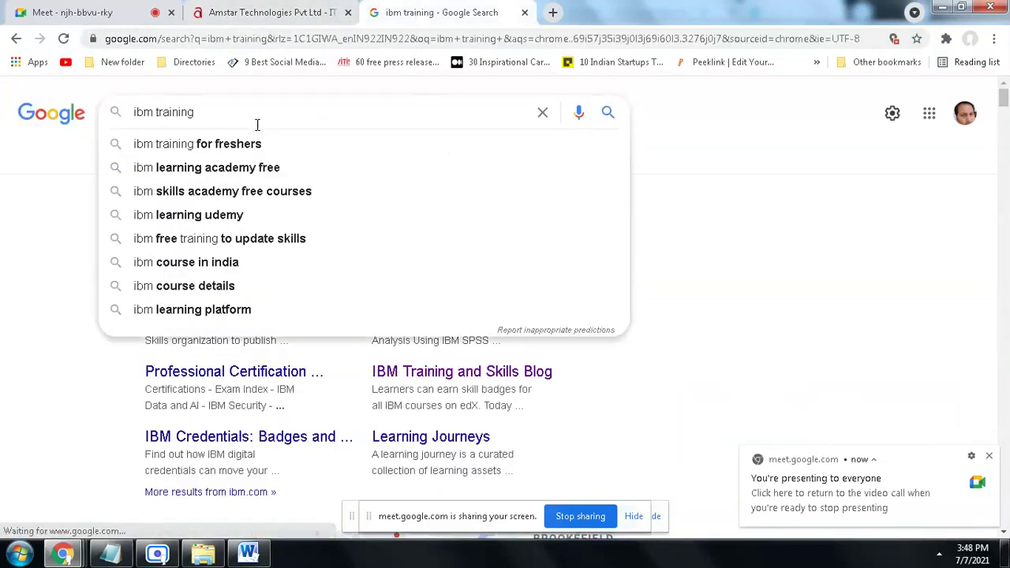
text(t)
key(BackSpace)
key(Return)
key(Down)
key(Return)
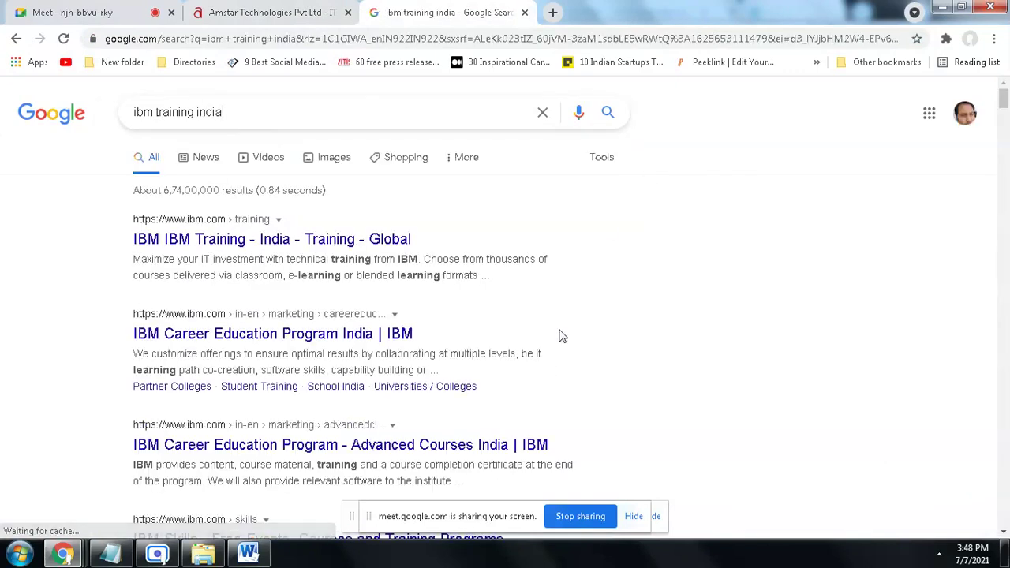
Step: Look through the search result titles and descriptions, and open the prismtechnologies.co.in IBM training result in a new tab
scroll(591, 322, down, 6)
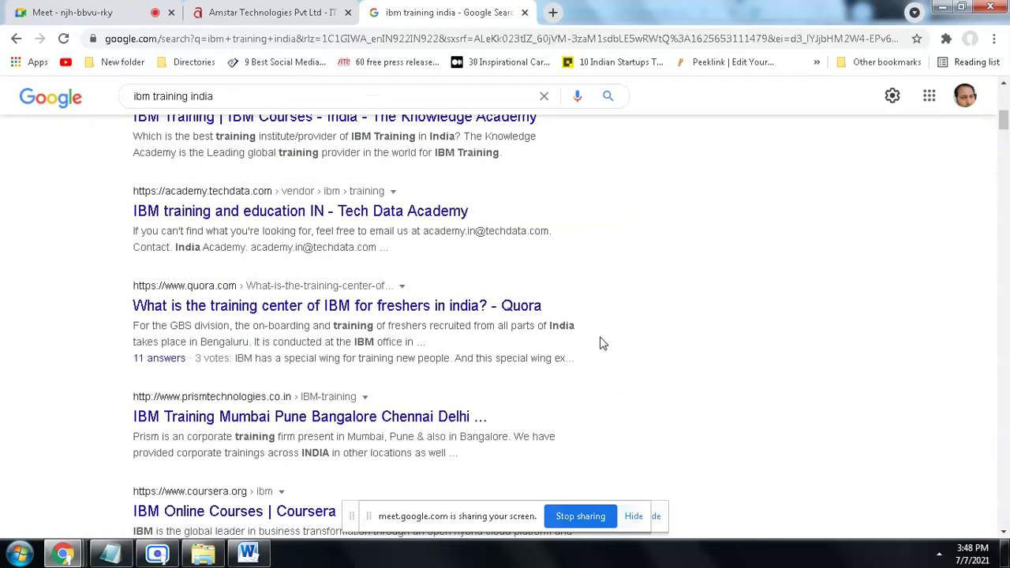
scroll(629, 336, down, 2)
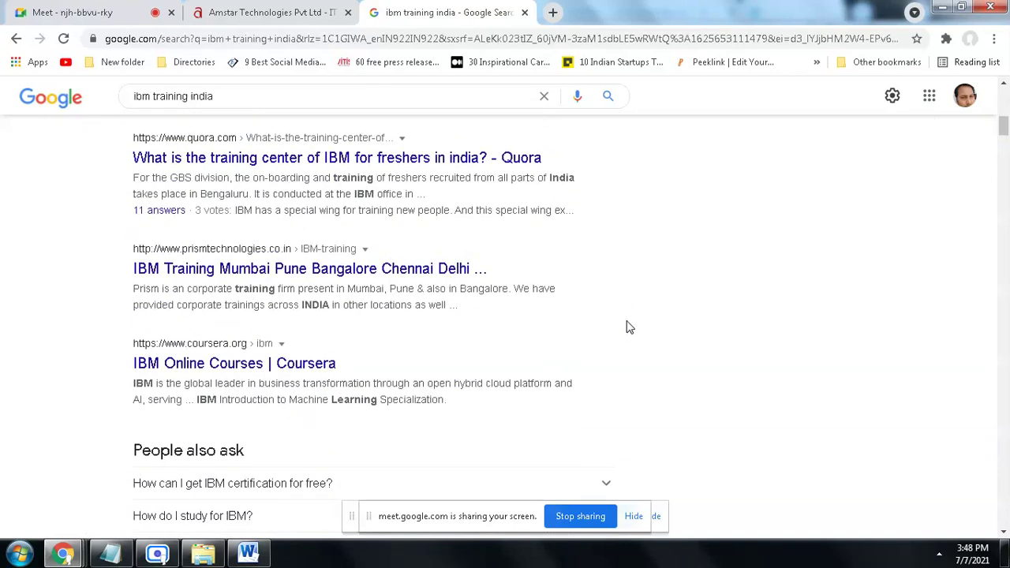
scroll(627, 327, up, 6)
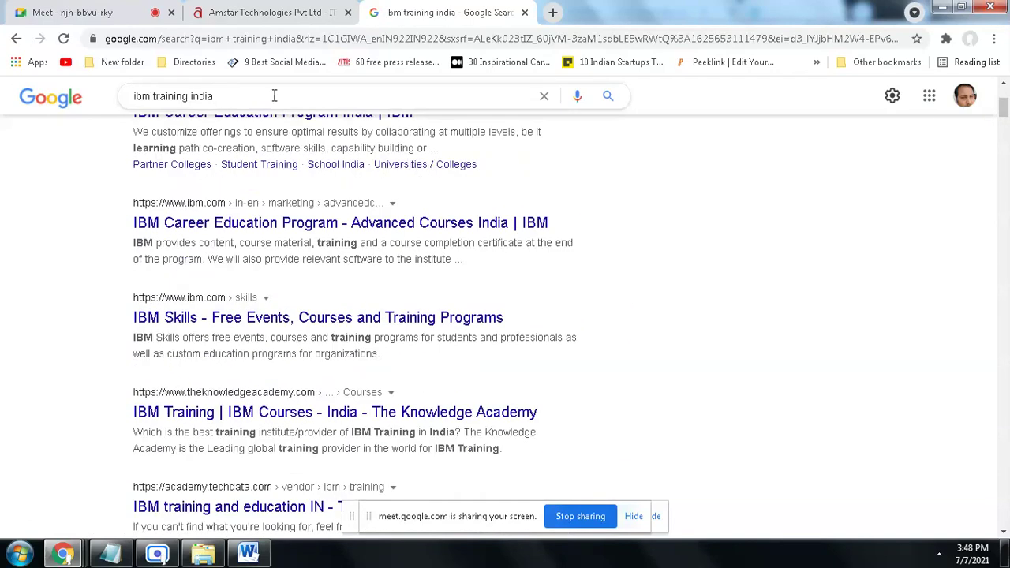
scroll(576, 319, down, 4)
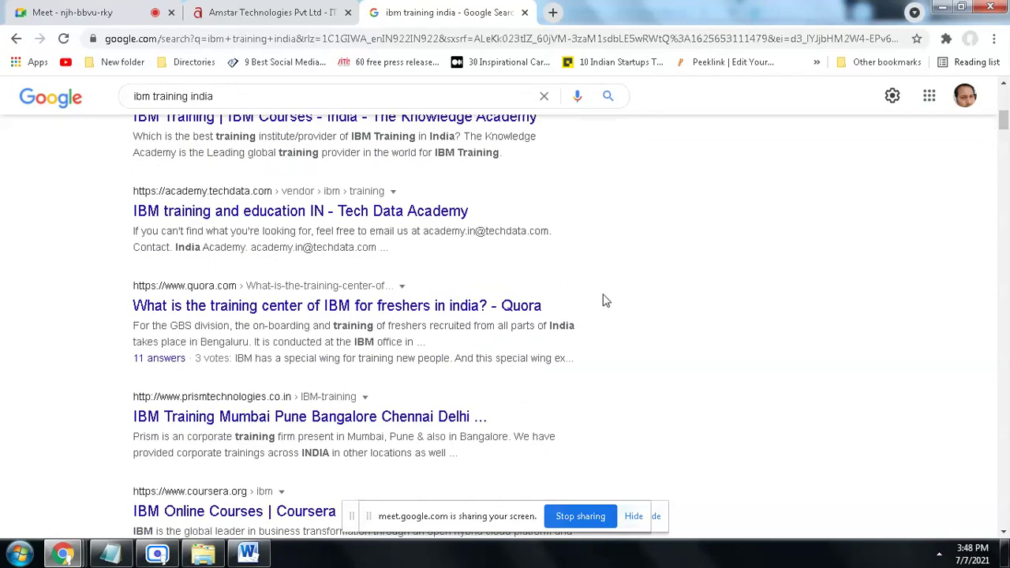
scroll(626, 289, down, 2)
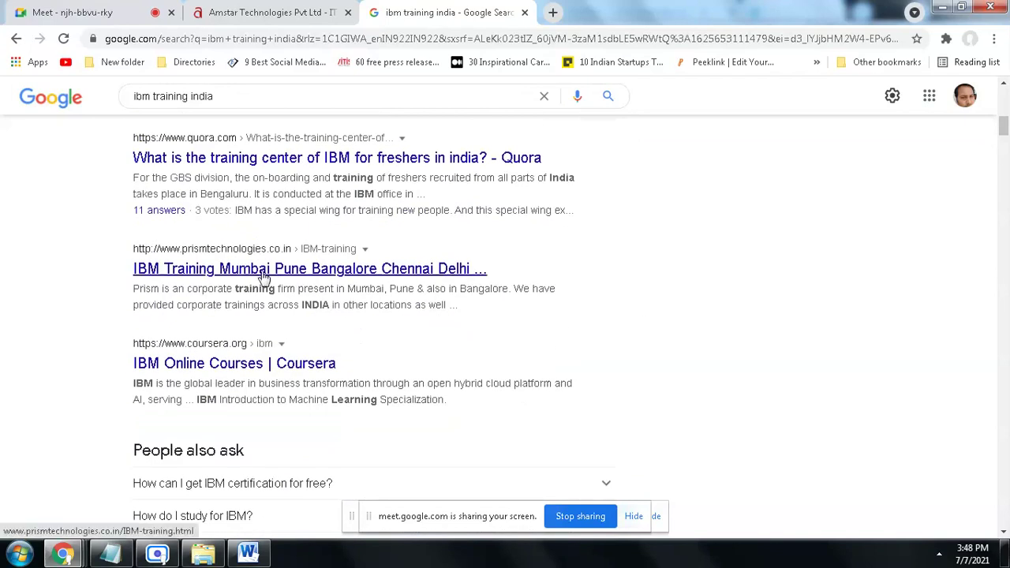
middle_click(266, 271)
scroll(706, 313, down, 2)
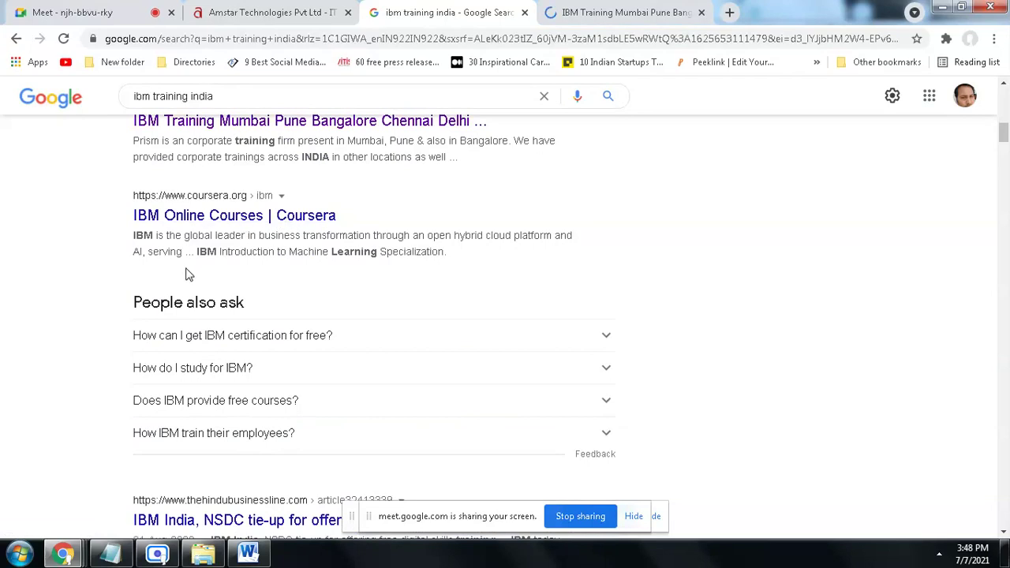
Step: Open the besanttechnologies.com IBM training and spectrumapac.com IBM courses results in new tabs
scroll(582, 311, down, 2)
scroll(757, 308, down, 3)
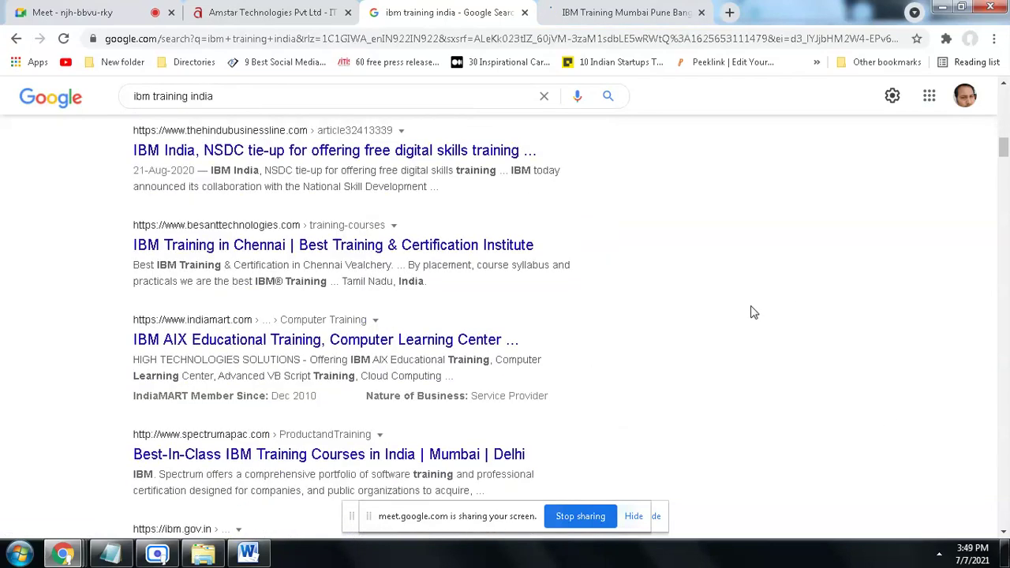
middle_click(353, 251)
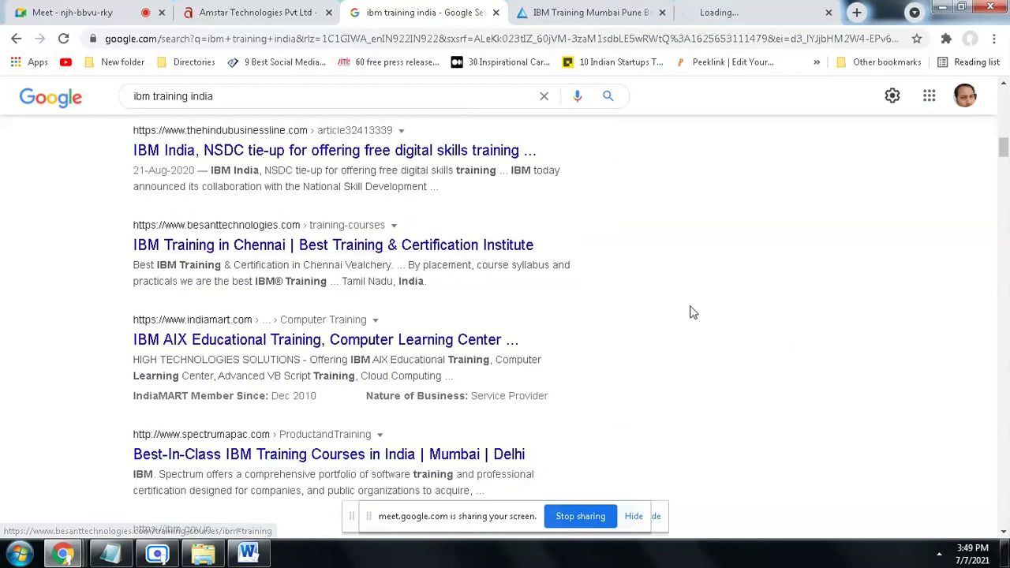
scroll(732, 317, down, 1)
scroll(732, 318, down, 1)
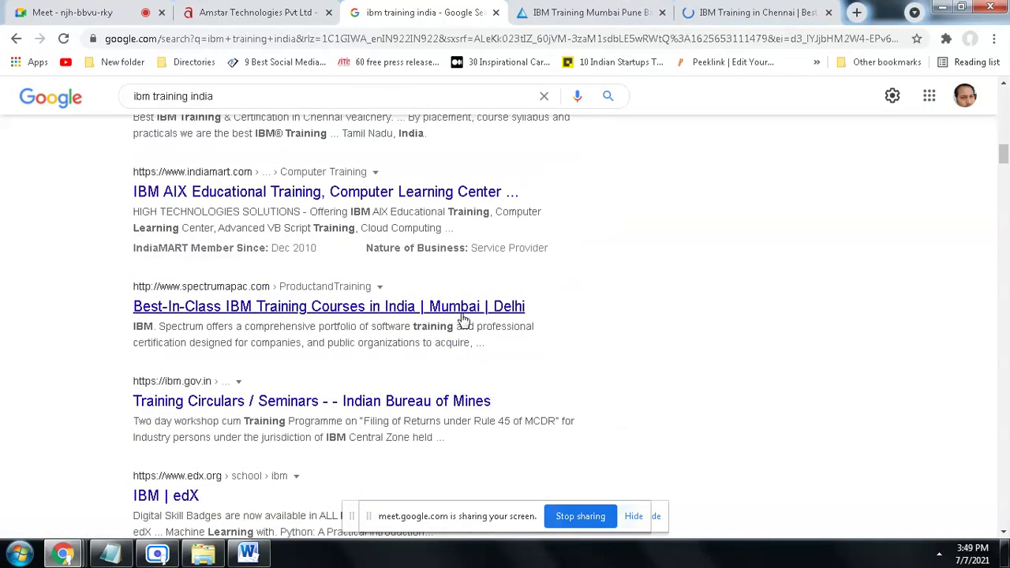
middle_click(316, 311)
scroll(702, 349, down, 1)
scroll(700, 349, down, 5)
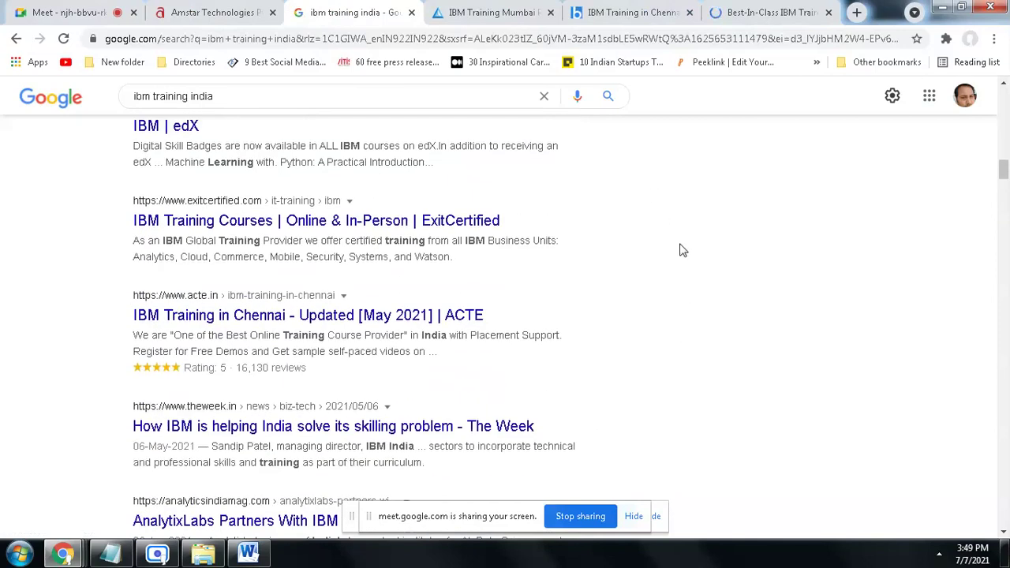
Step: Open the page source of the Prism Technologies IBM training page and compare it with the live page
click(496, 10)
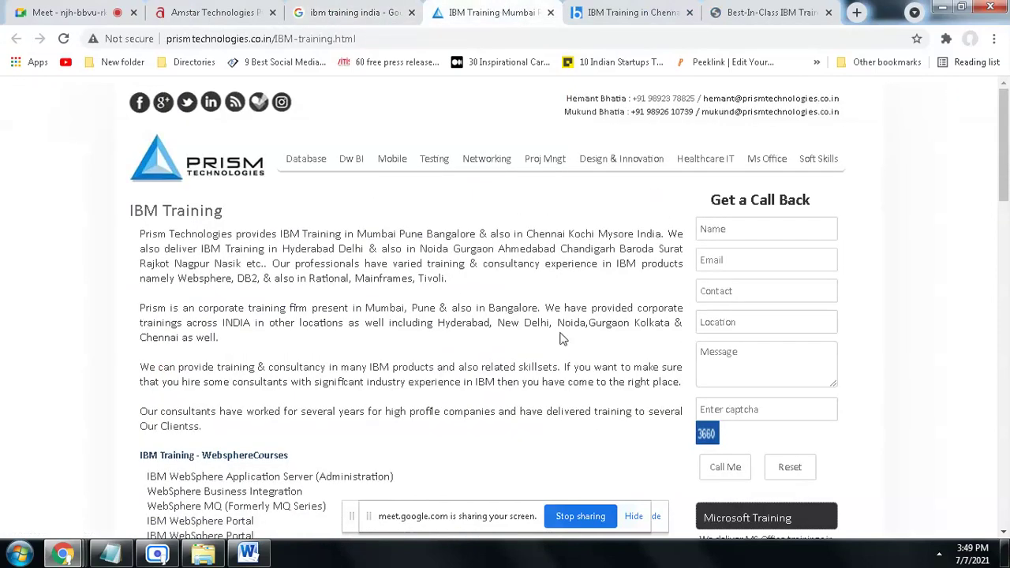
right_click(319, 292)
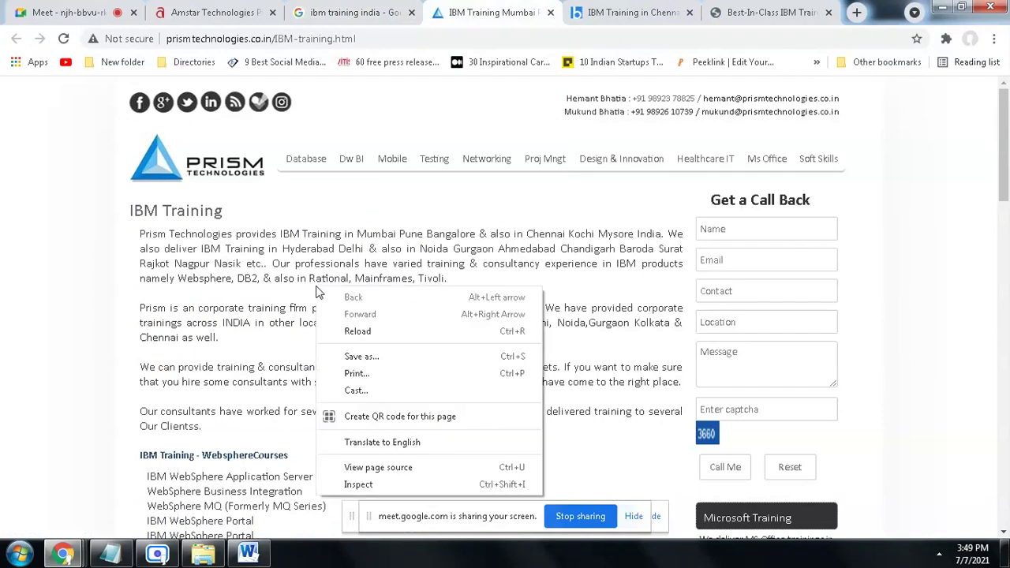
click(412, 471)
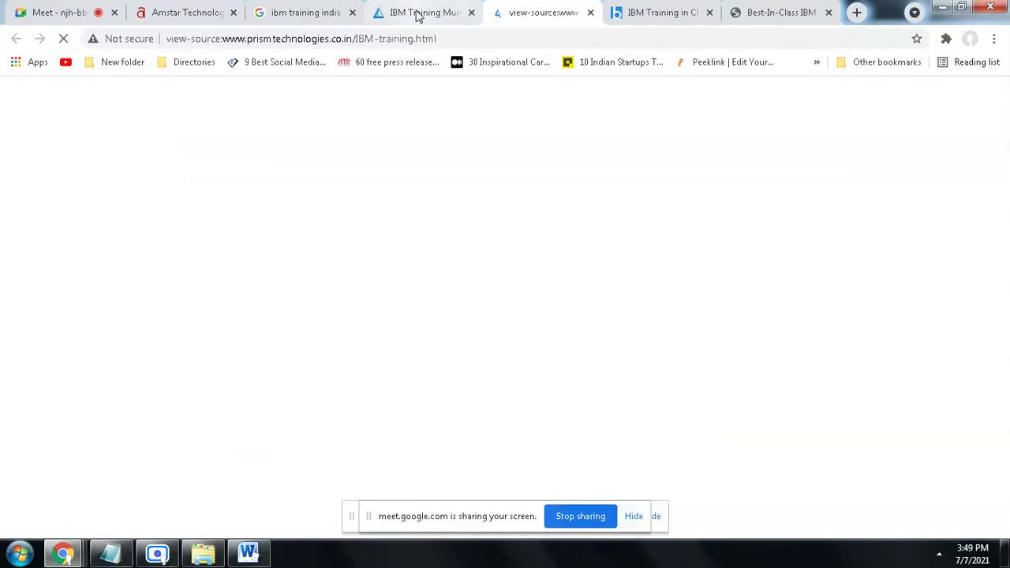
click(427, 12)
click(541, 12)
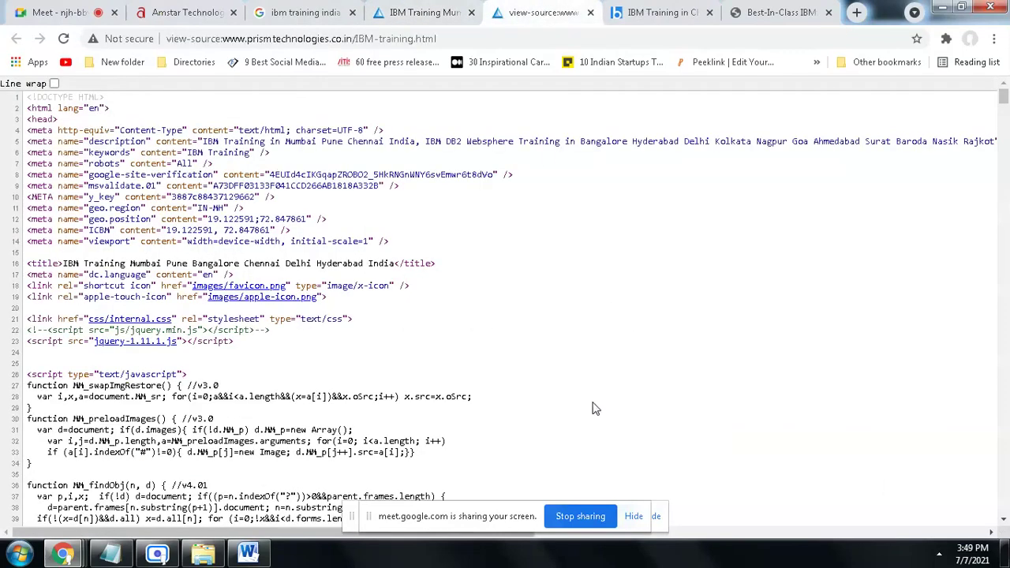
click(418, 12)
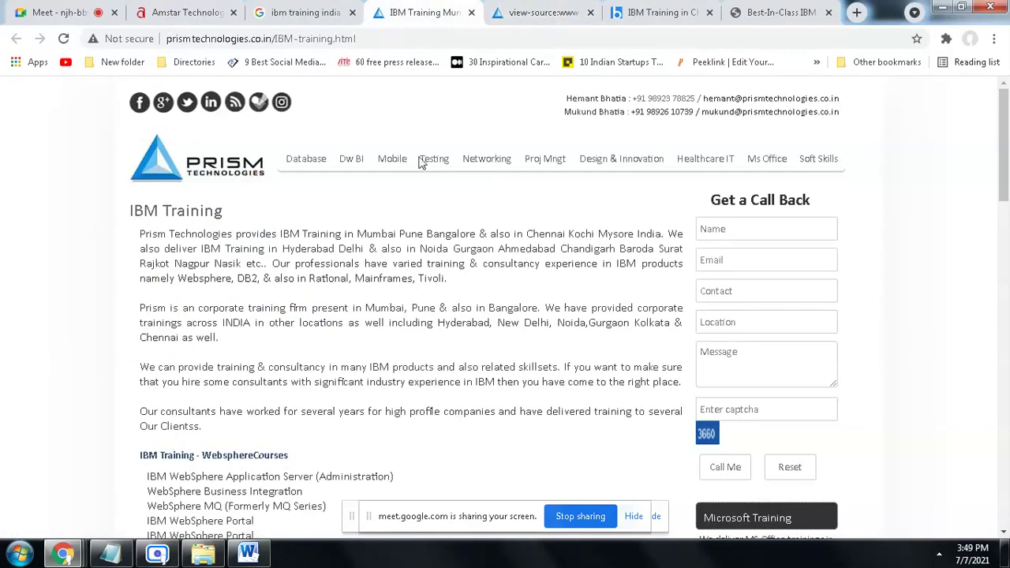
click(542, 14)
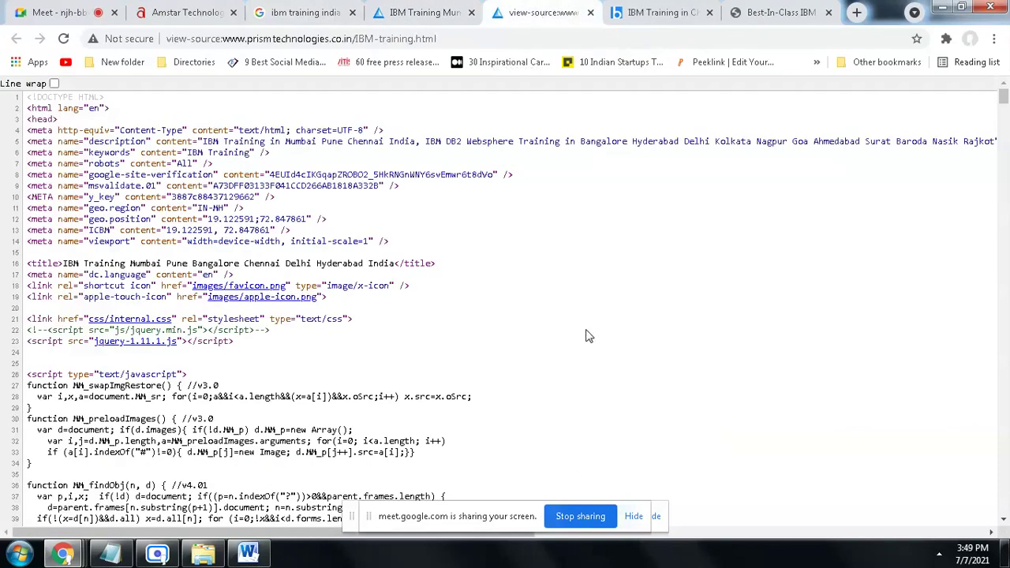
Step: Copy the meta description line from the Prism page source and paste it into the Notepad notes
triple_click(229, 142)
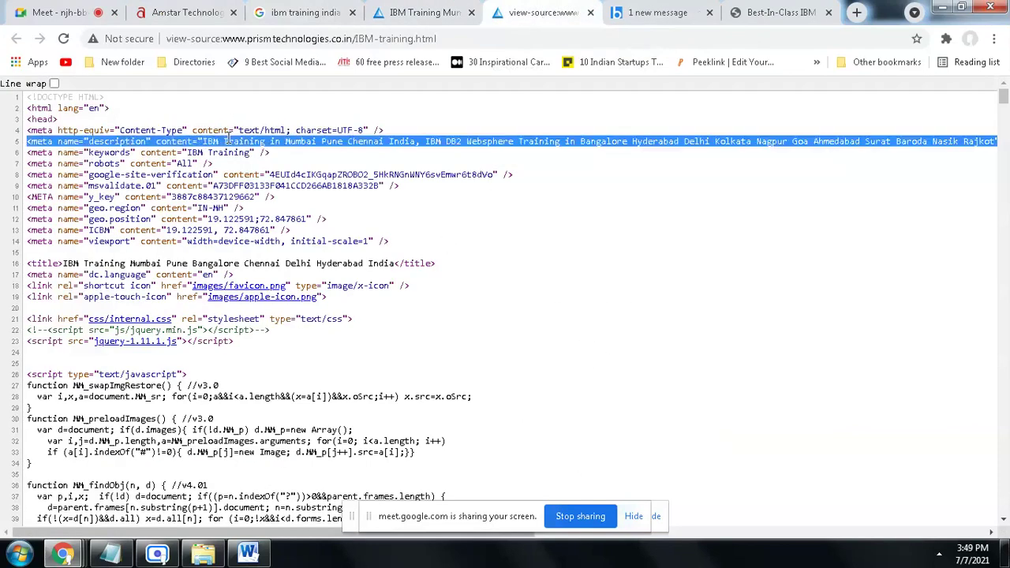
right_click(229, 142)
click(273, 151)
click(110, 555)
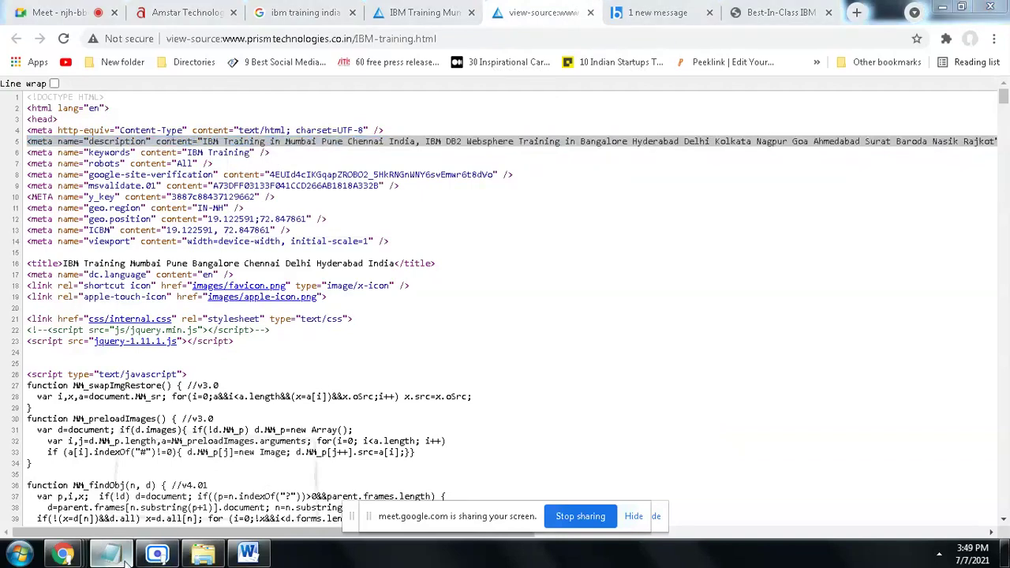
key(ctrl+v)
Step: Strip the opening meta tag code and closing quote and bracket from the pasted Prism description, leaving only its text
click(325, 158)
key(shift+Home)
key(BackSpace)
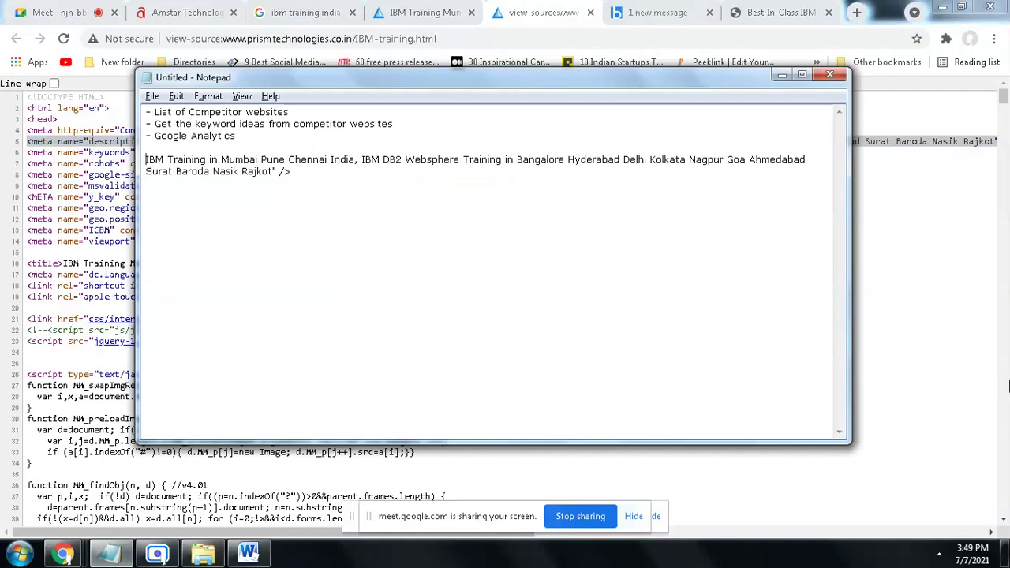
click(301, 171)
key(BackSpace)
key(BackSpace)
key(BackSpace)
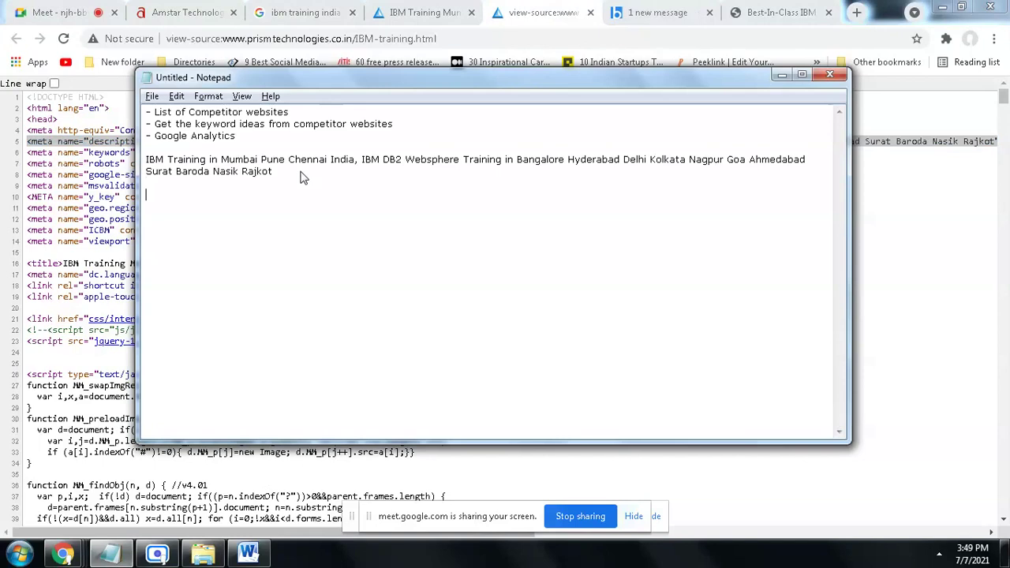
Step: Switch to Chrome, dismiss the pop-ups on the Besant Technologies IBM training page, and open its page source
key(alt+Tab)
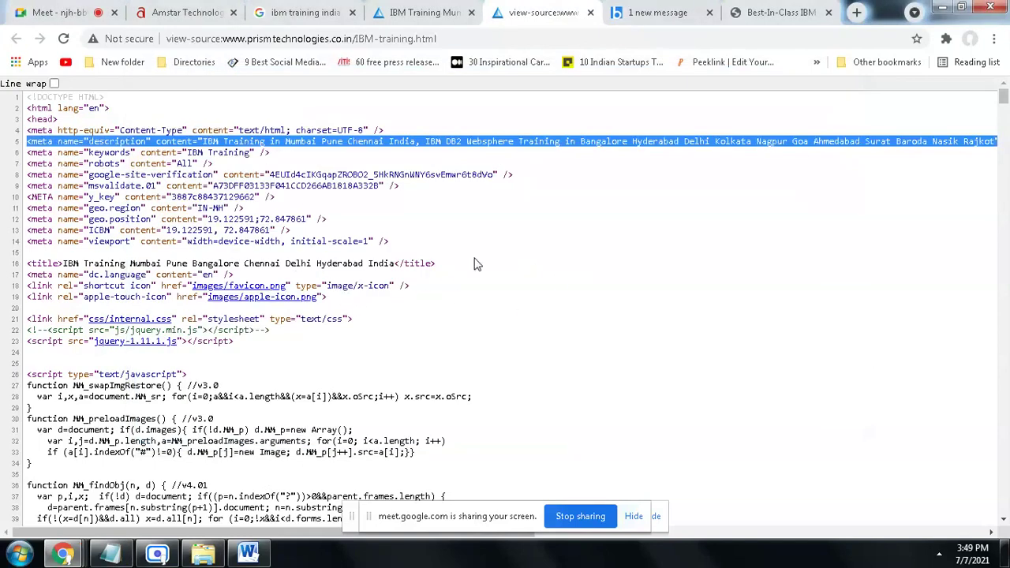
click(663, 12)
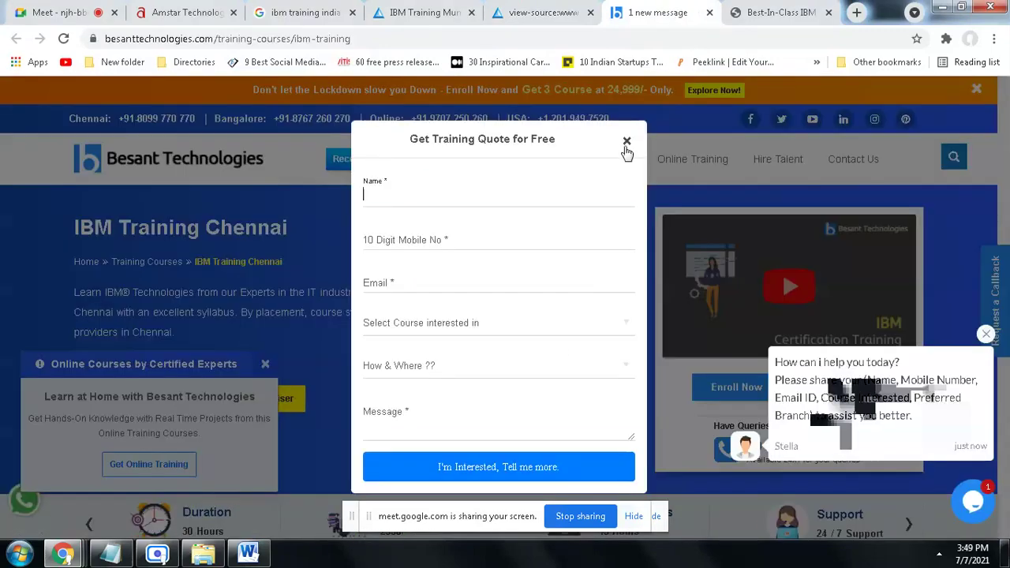
click(628, 147)
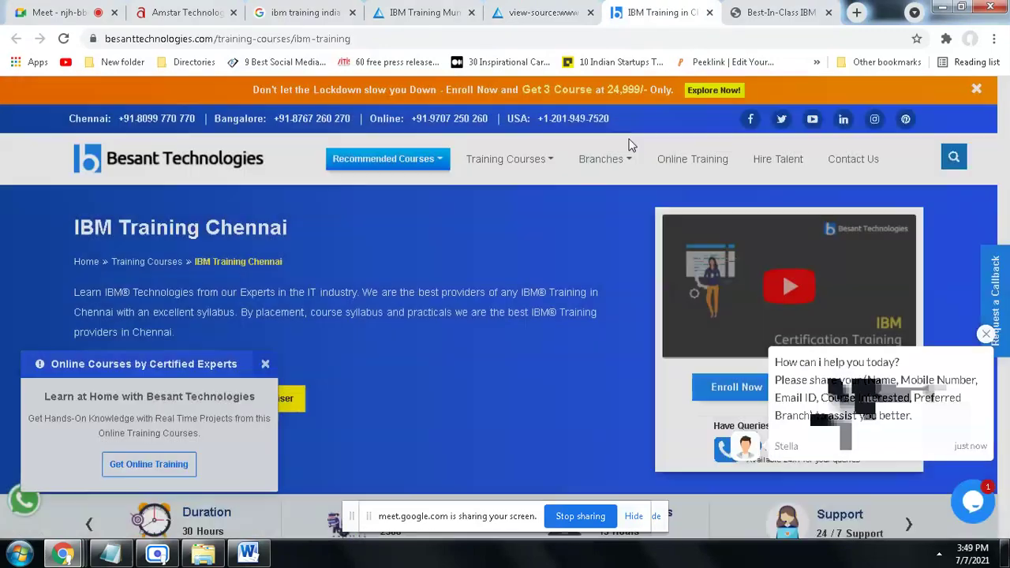
click(263, 365)
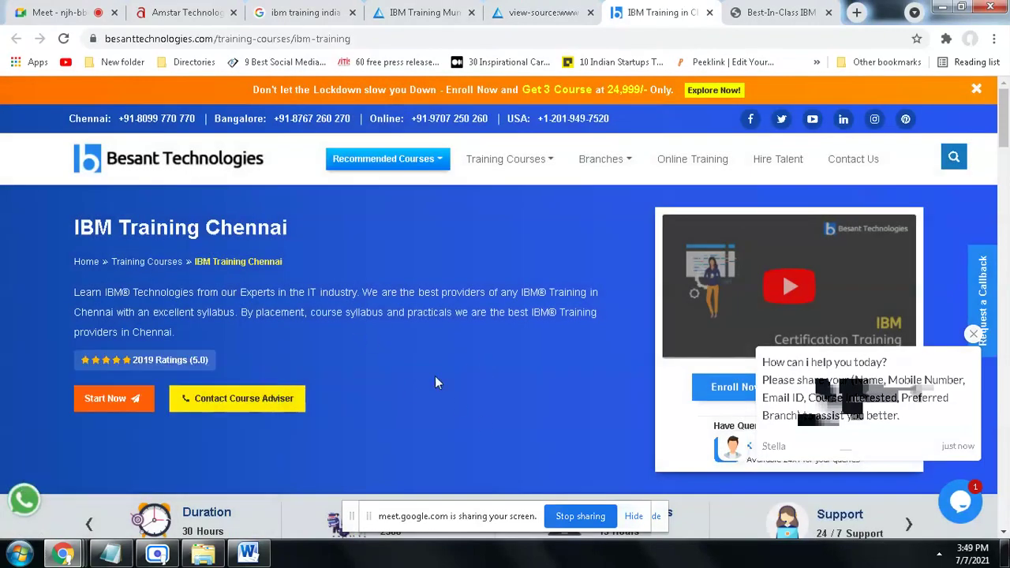
right_click(345, 362)
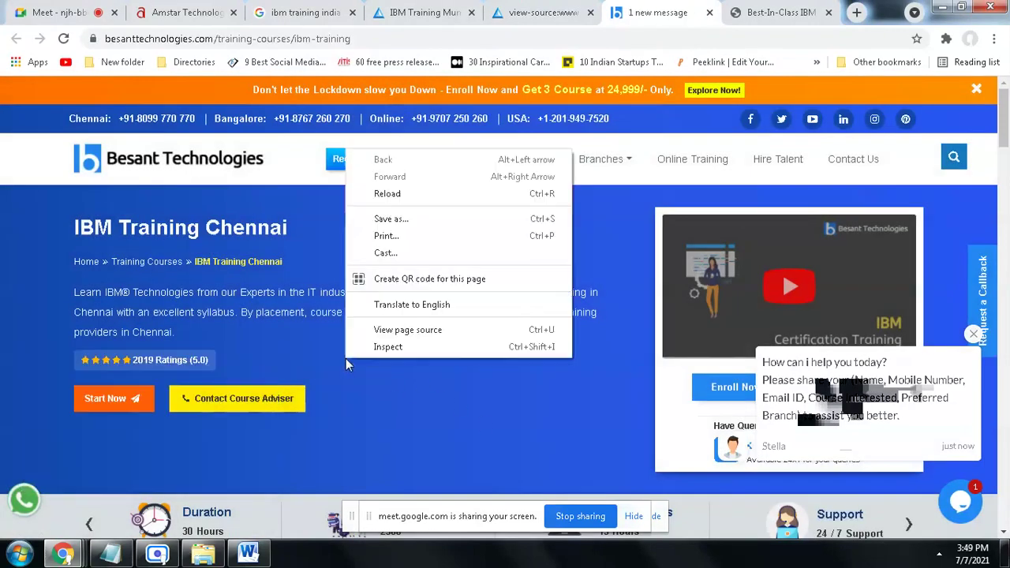
click(432, 331)
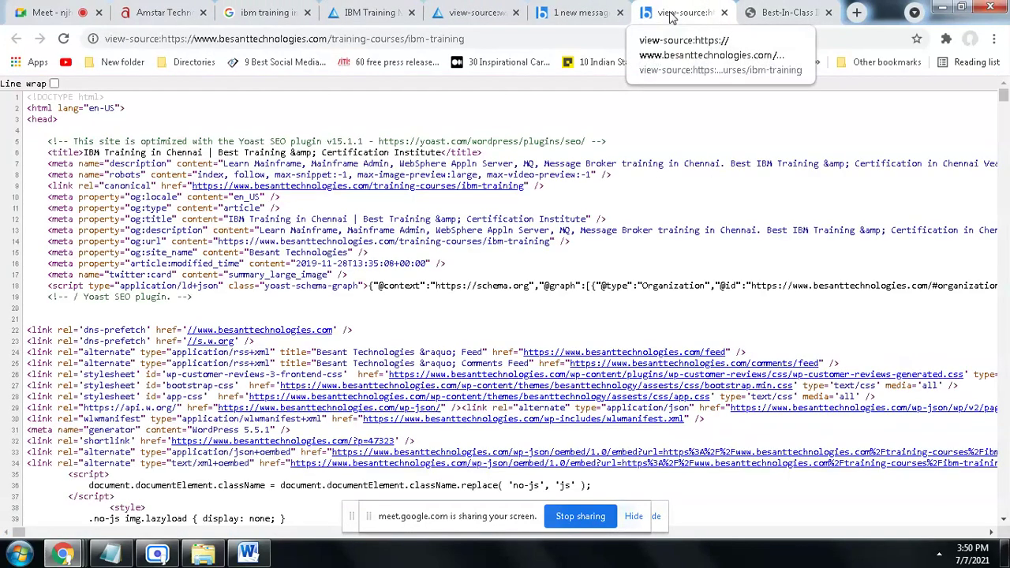
Step: Copy the meta description line from the Besant page source and paste it below the Prism description in Notepad
triple_click(266, 164)
right_click(266, 164)
click(307, 175)
click(110, 554)
key(ctrl+v)
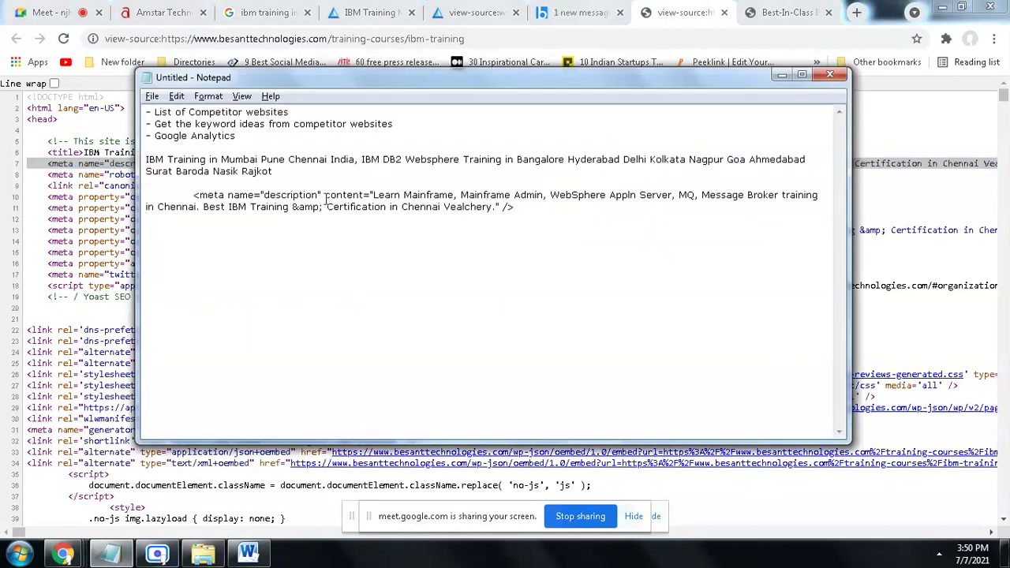
Step: Remove the meta tag code around the pasted Besant description so only its text remains
click(375, 195)
key(shift+Home)
key(BackSpace)
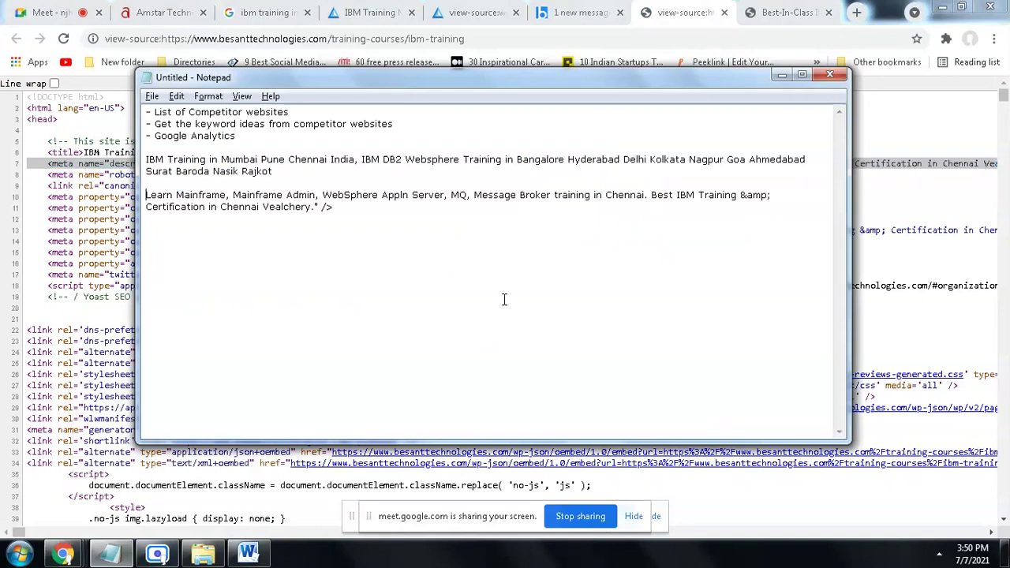
key(BackSpace)
key(BackSpace)
key(BackSpace)
key(BackSpace)
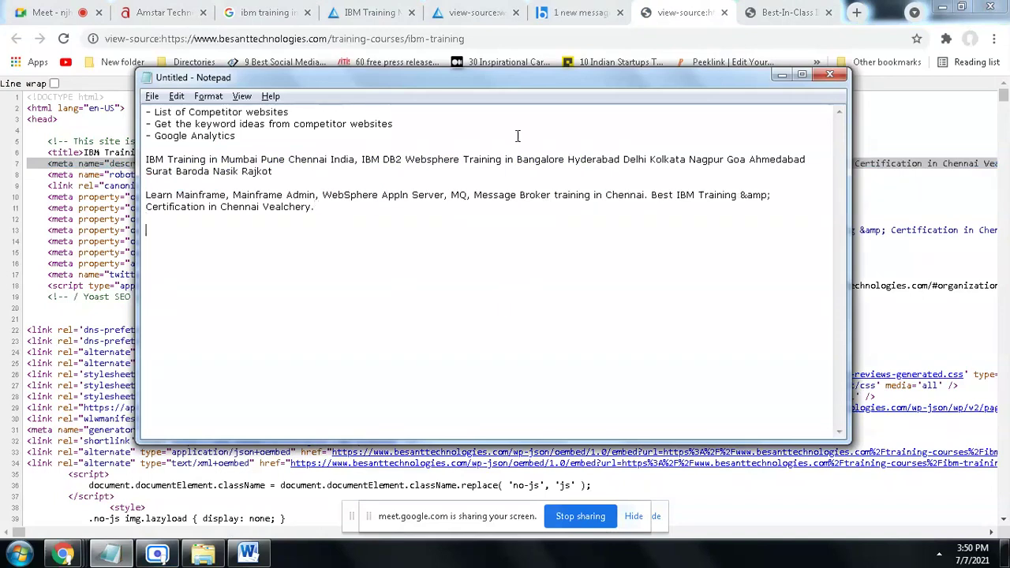
Step: Switch to Chrome and open the page source of the Spectrum Networks Solutions IBM page
key(alt+Tab)
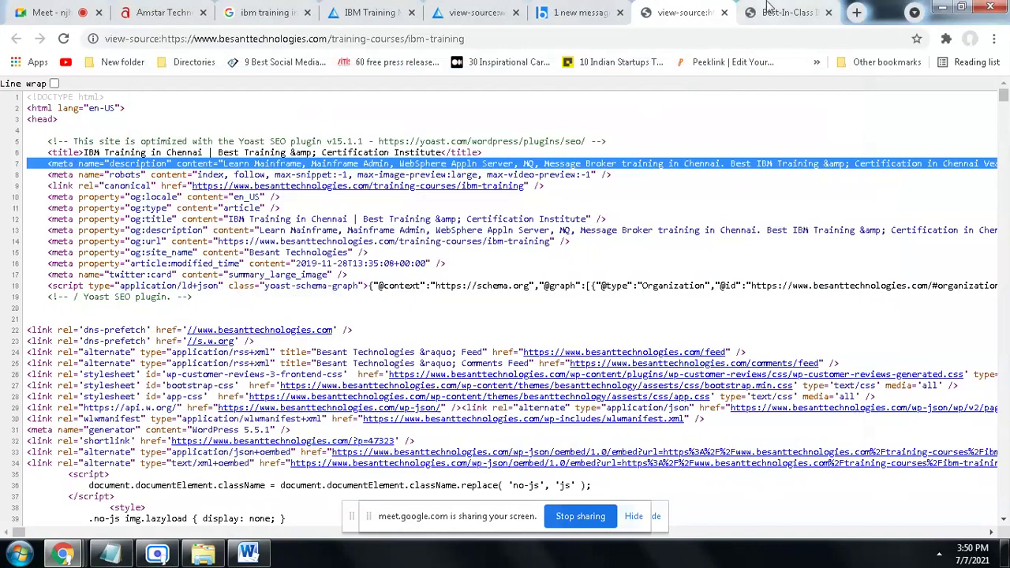
click(762, 10)
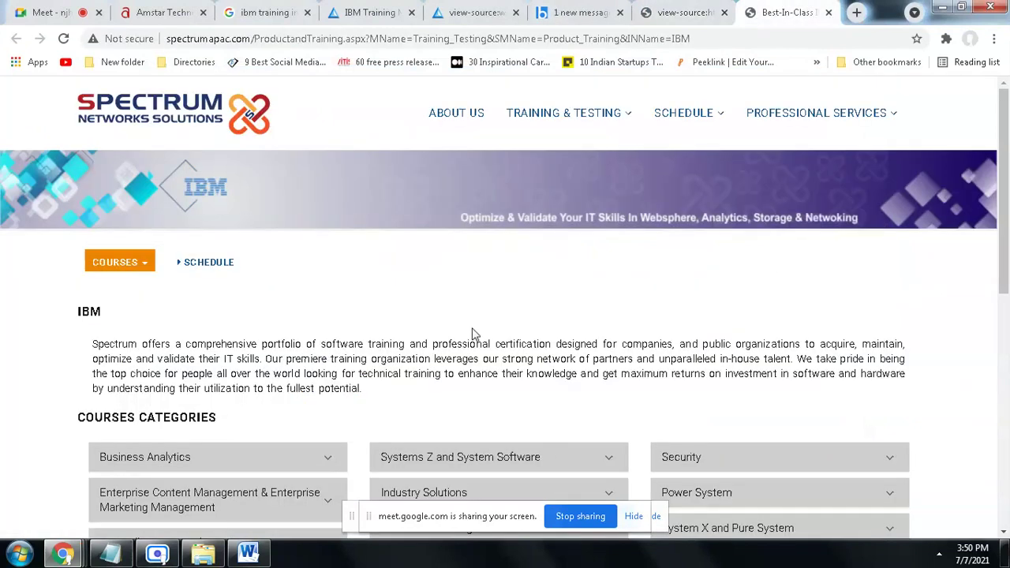
right_click(440, 326)
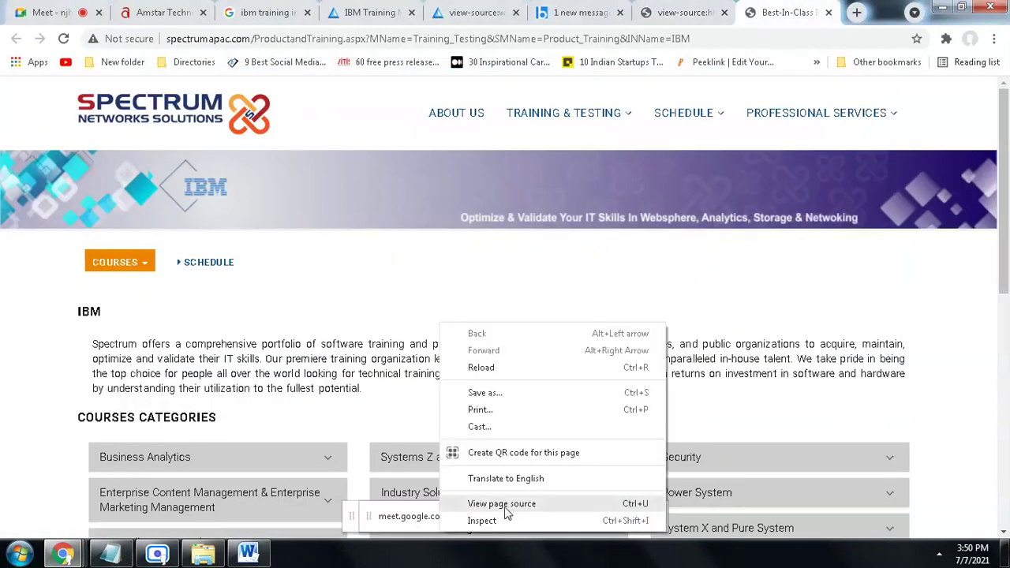
click(502, 503)
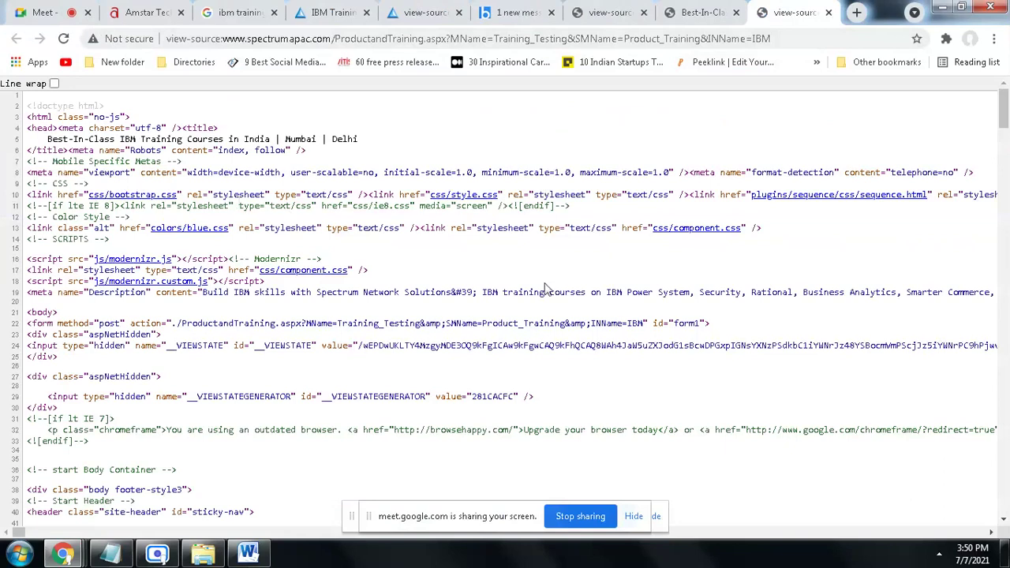
Step: Copy the meta description line from the Spectrum page source and paste it below the Besant description in Notepad
triple_click(307, 292)
right_click(307, 292)
click(324, 305)
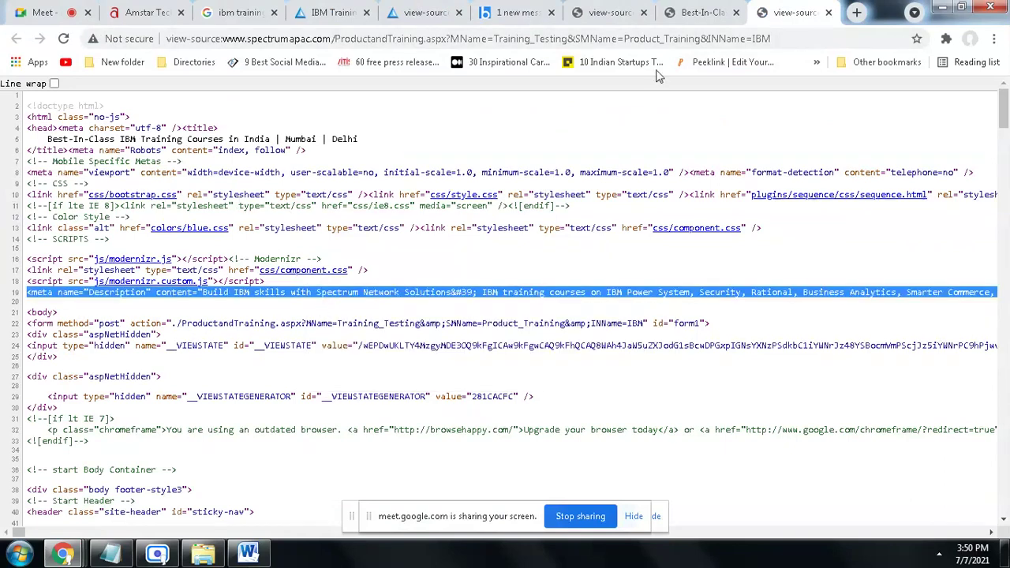
click(111, 554)
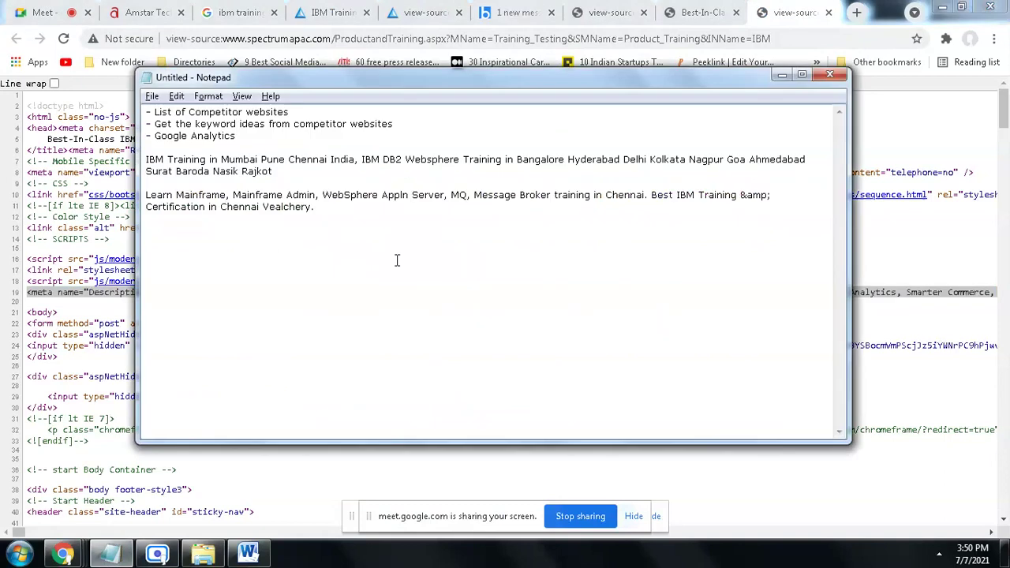
key(ctrl+v)
Step: Delete the tag code and the trailing keywords meta tag from the pasted Spectrum description, ending it at "ICS and More!"
key(shift+Home)
key(BackSpace)
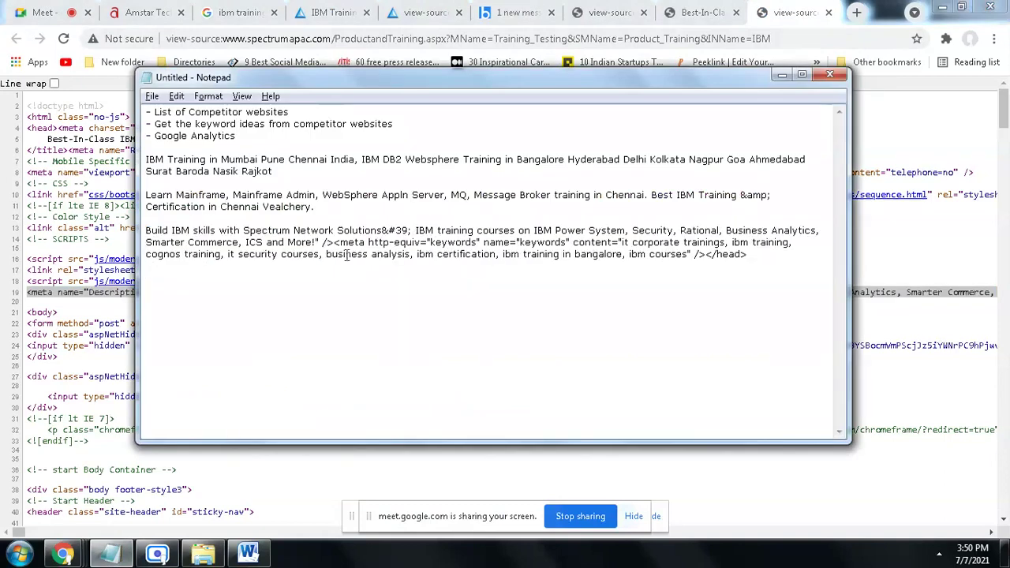
key(ctrl+shift+End)
key(BackSpace)
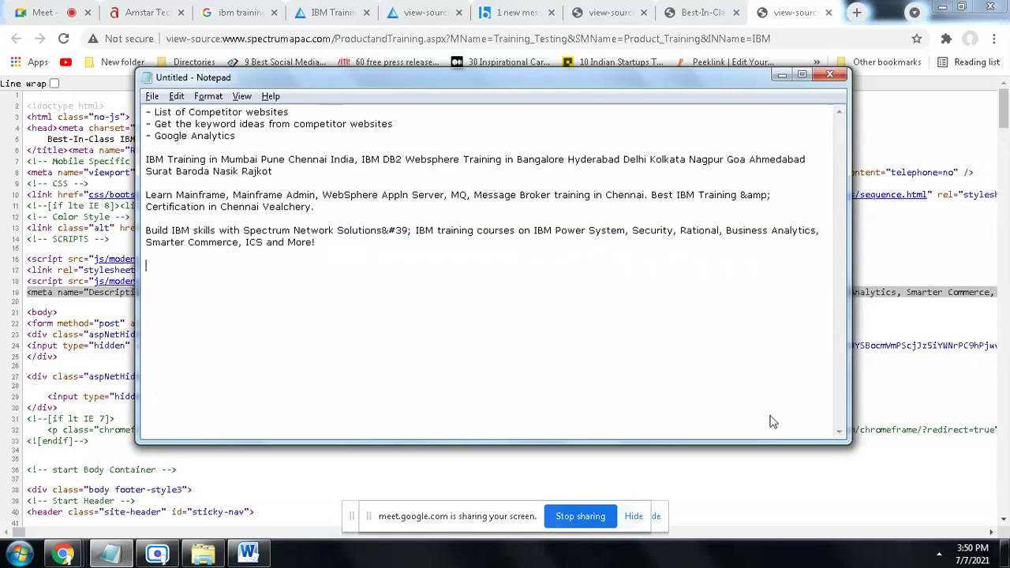
Step: Highlight the three collected descriptions, then the opening IBM training phrases of the Prism description, to review their wording
drag(333, 244, 143, 159)
click(296, 273)
drag(146, 159, 317, 170)
drag(403, 168, 549, 162)
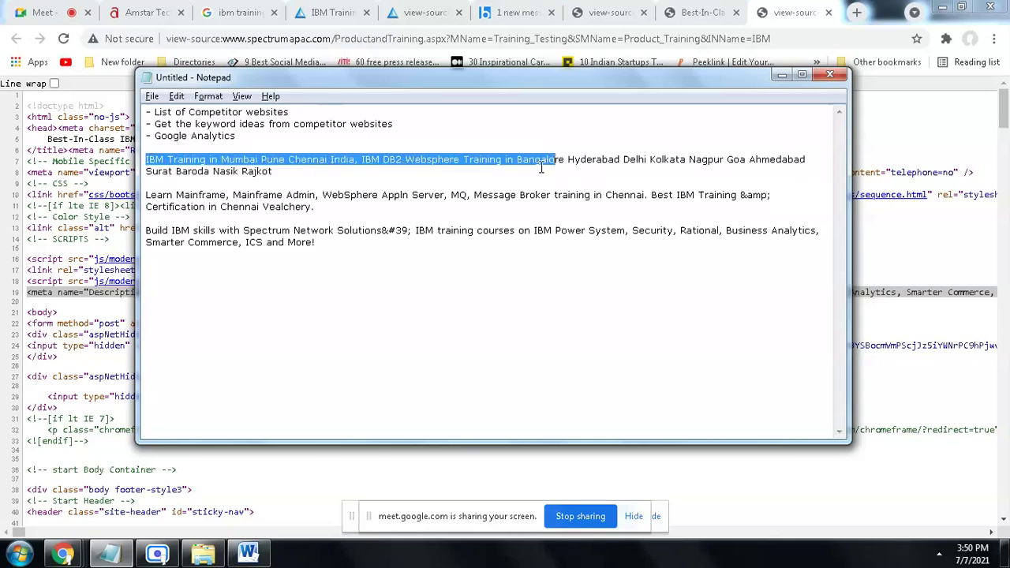
click(472, 169)
drag(146, 161, 537, 164)
Step: Start a sample text reading "IBM Training in s" below the collected descriptions
click(275, 300)
text(Ibm)
key(BackSpace)
text(BM Training in s)
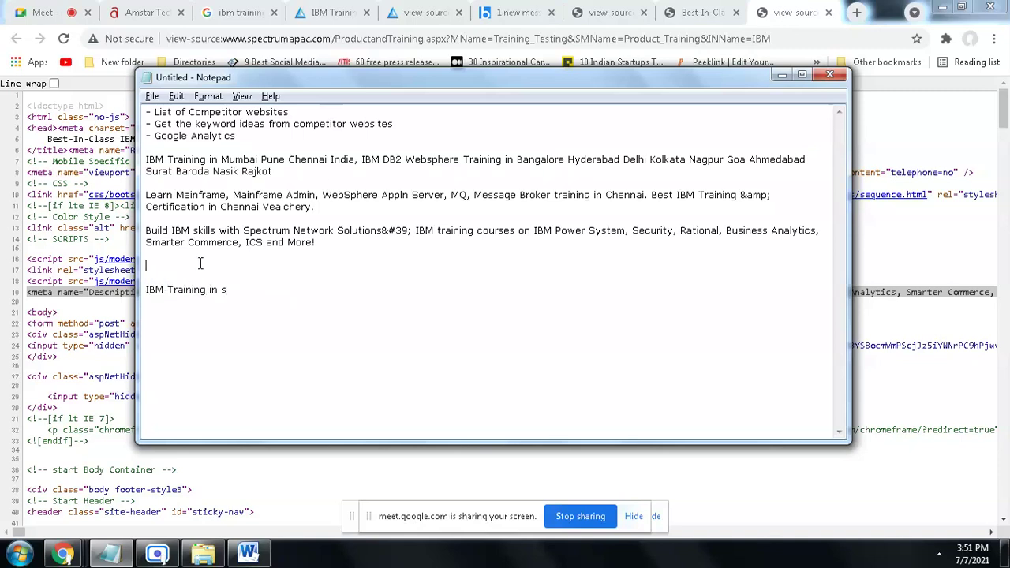
Step: Add the note "Title should have upto 60 characters" between the collected descriptions and the sample text
key(Return)
text(Title should have upto 60 chra)
text(ac)
key(BackSpace)
key(BackSpace)
text(racte)
Step: Add the note "Description should have upto 160 Characters" under the title length note
text(escription s)
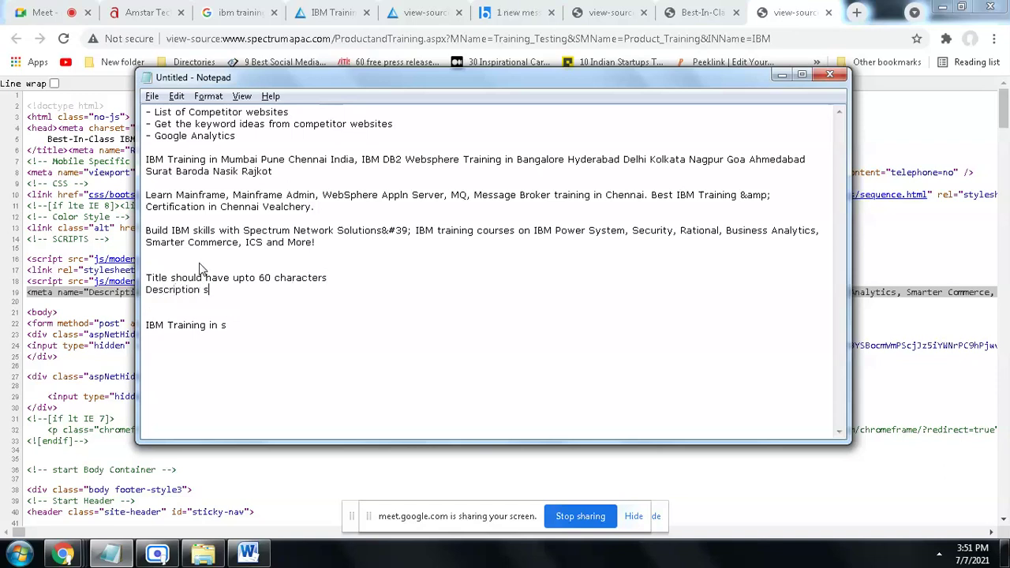
text(hould have upto 10 Chract)
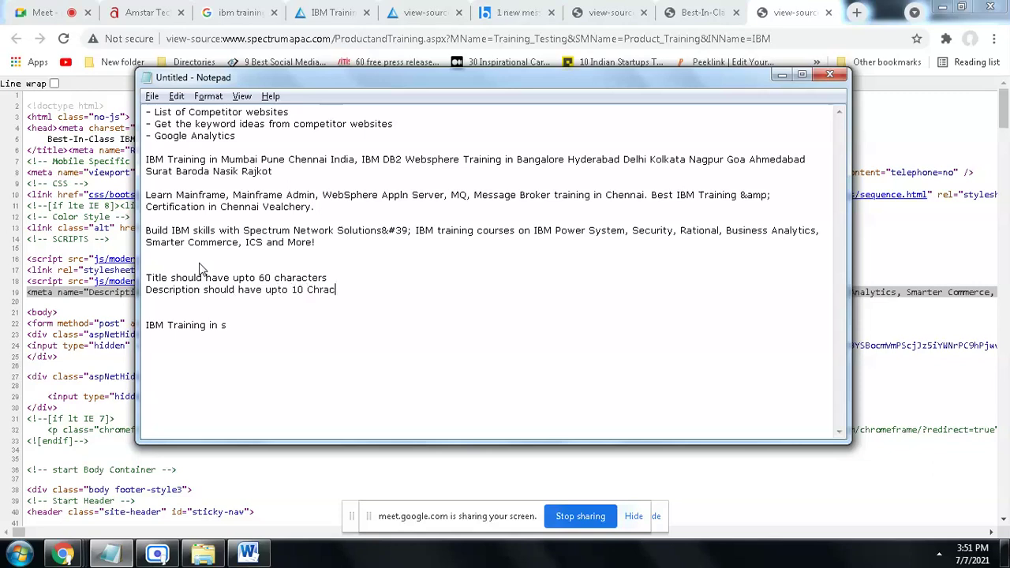
key(BackSpace)
key(BackSpace)
key(BackSpace)
key(BackSpace)
key(BackSpace)
key(BackSpace)
key(BackSpace)
text(6o Characters)
key(ctrl+Left)
key(ctrl+Left)
key(BackSpace)
text(0)
Step: Complete the sample text as "IBM Training in India" and delete the Prism description listing the Indian cities
key(BackSpace)
text(India)
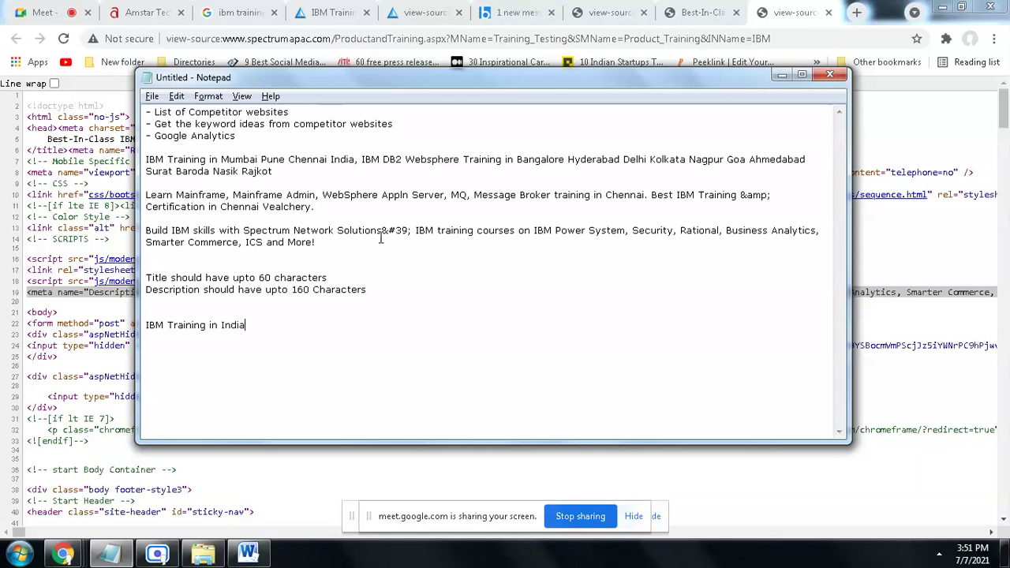
drag(307, 159, 540, 182)
click(390, 189)
click(307, 178)
key(shift+Home)
key(shift+Up)
key(Delete)
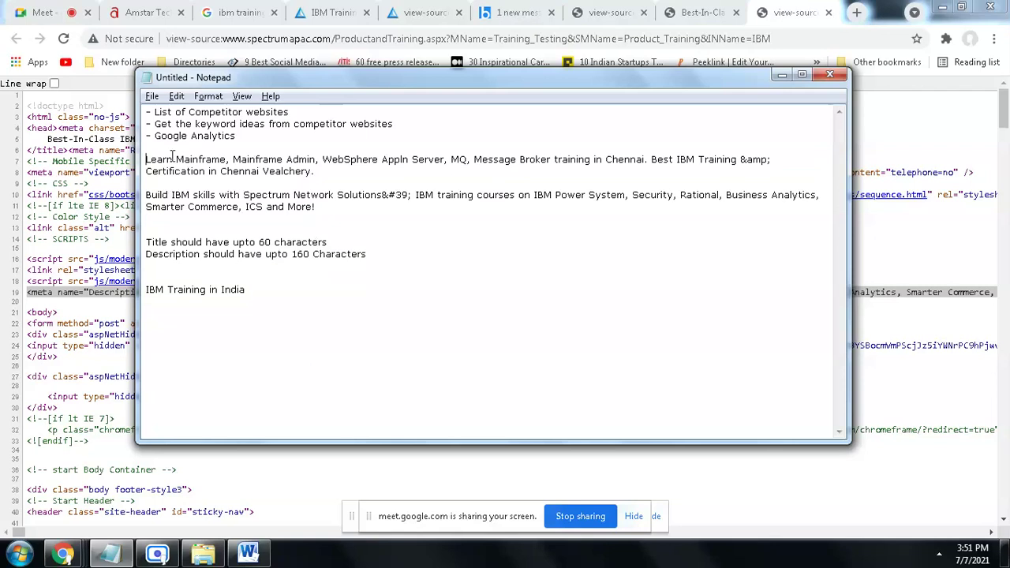
Step: Highlight the course list in the Besant description and end the sample text "IBM Training in India" with a period
click(158, 162)
drag(275, 153, 653, 153)
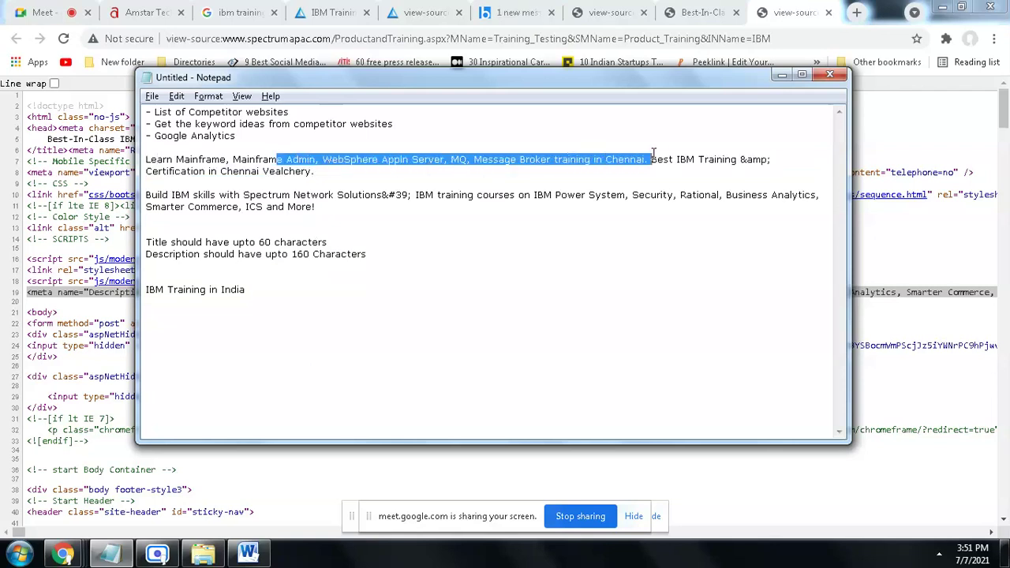
click(658, 175)
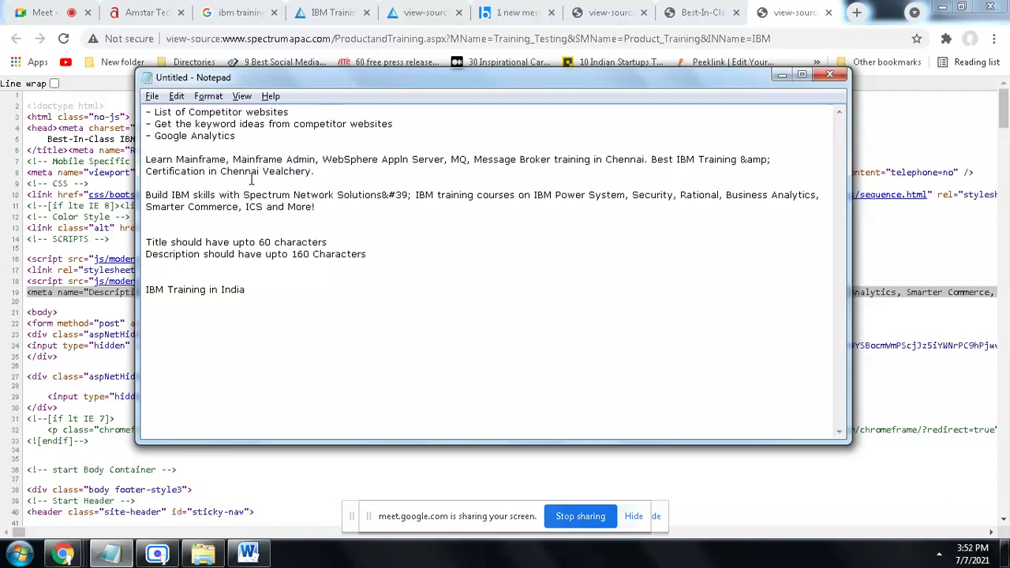
click(290, 299)
text(.)
Step: Append "Learn and get IBM Certified." to the sample title, using the Besant description's wording as reference
click(217, 171)
drag(312, 172, 142, 160)
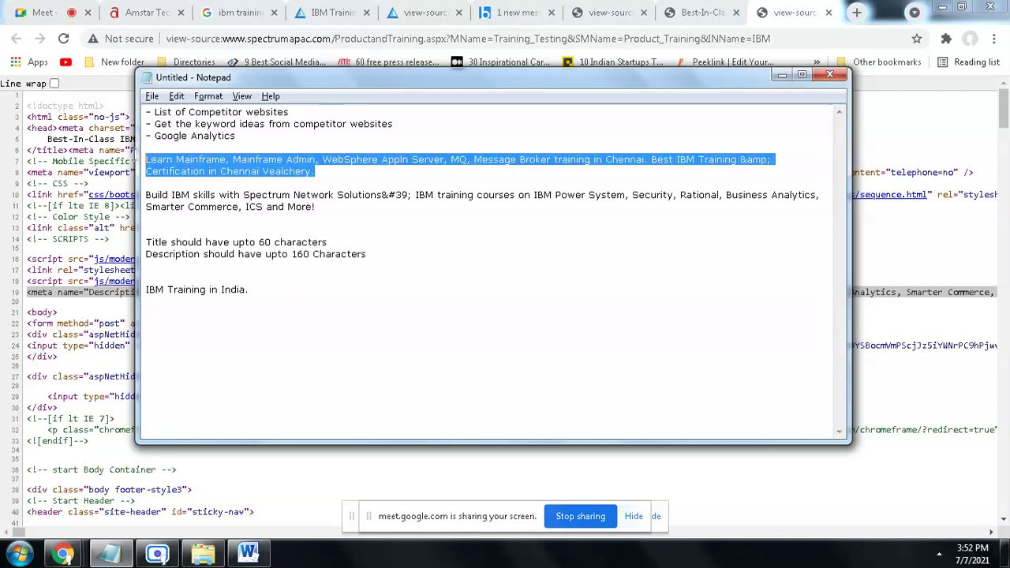
click(263, 292)
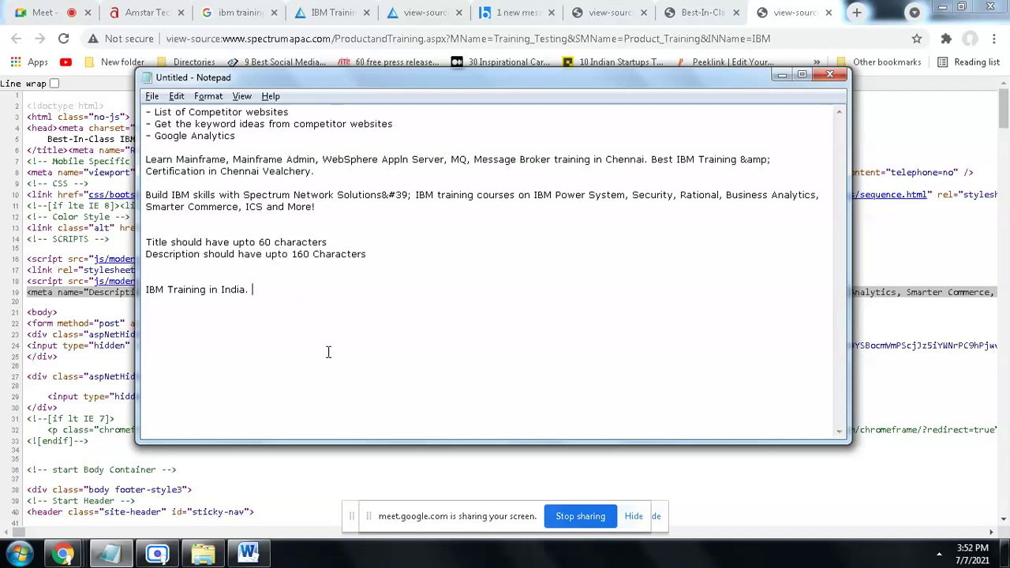
text(Learn and)
drag(676, 160, 202, 171)
click(315, 292)
text(get Ibm)
key(BackSpace)
text(BM get)
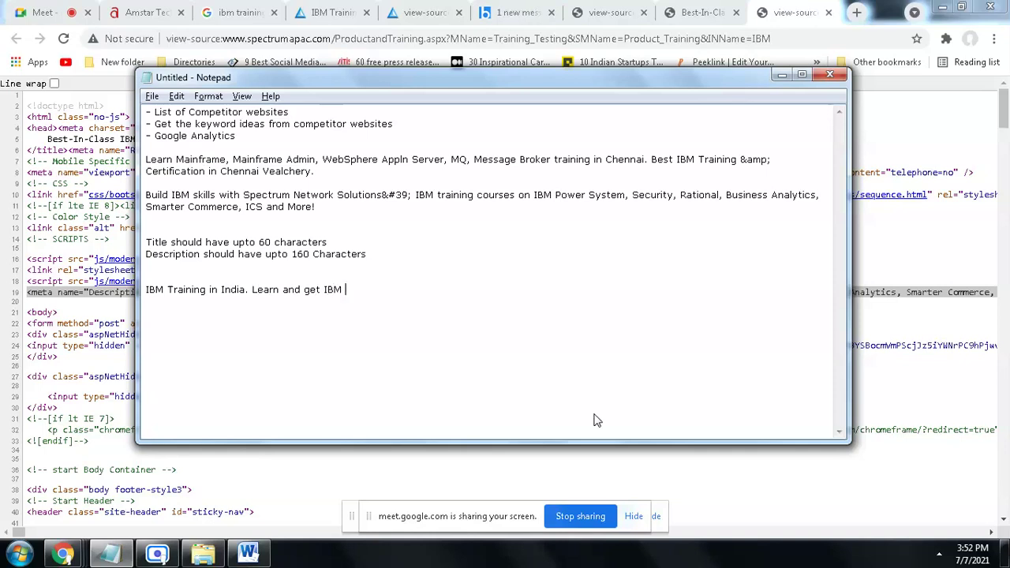
key(BackSpace)
key(BackSpace)
key(BackSpace)
text(Certified)
key(BackSpace)
key(BackSpace)
text(ed.)
Step: Delete the Besant description beginning with "Learn Mainframe" from the notes
drag(337, 171, 146, 164)
key(Delete)
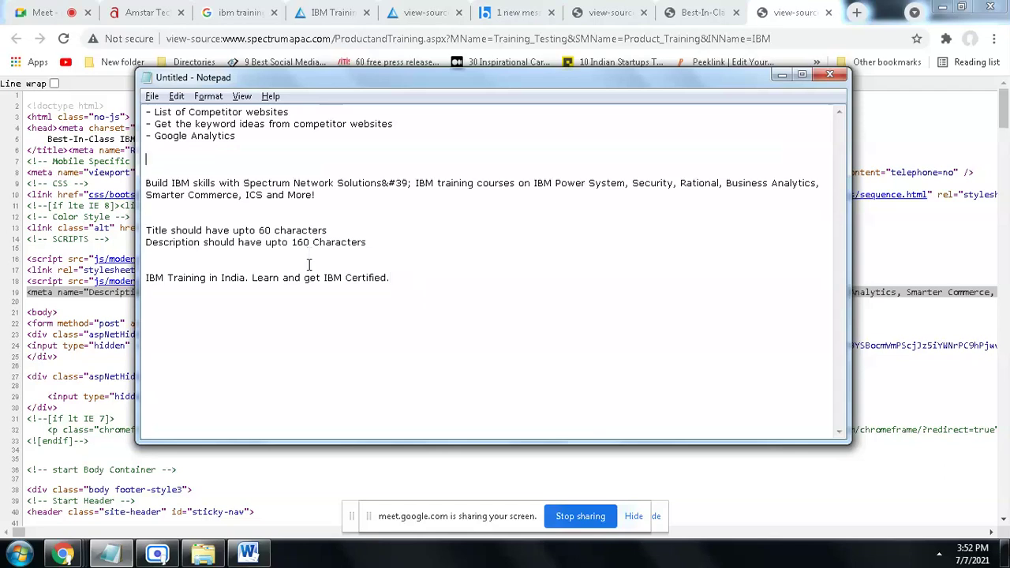
key(Delete)
Step: Highlight the IBM skills wording in the Spectrum description and append "IBM Skill Development" to the sample title
drag(146, 171, 491, 172)
click(554, 195)
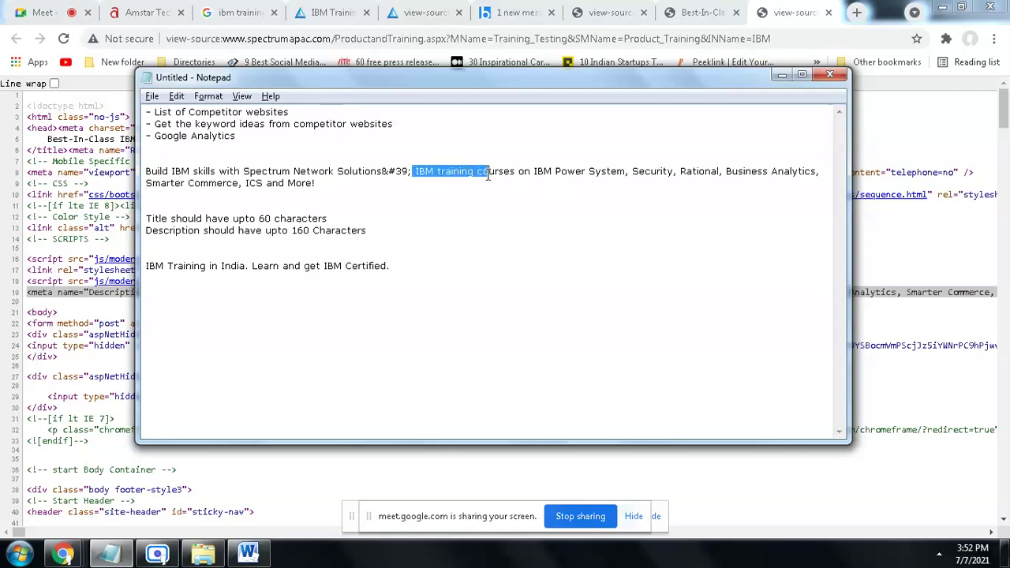
click(407, 219)
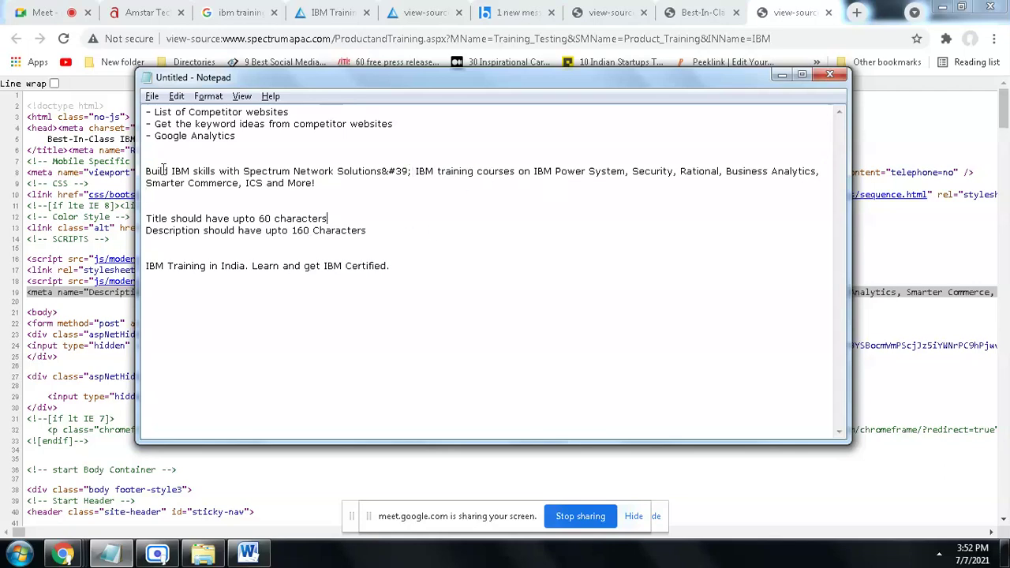
drag(147, 171, 242, 176)
click(312, 175)
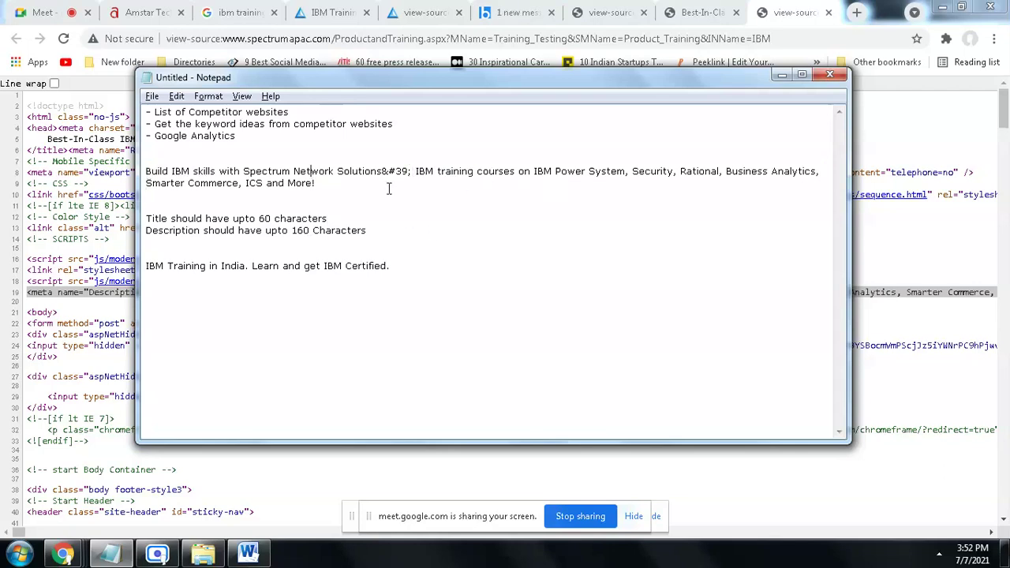
click(437, 174)
click(410, 270)
text(IBM )
text(DevIBM)
key(ctrl+shift+Left)
key(BackSpace)
key(End)
text(Skill Development)
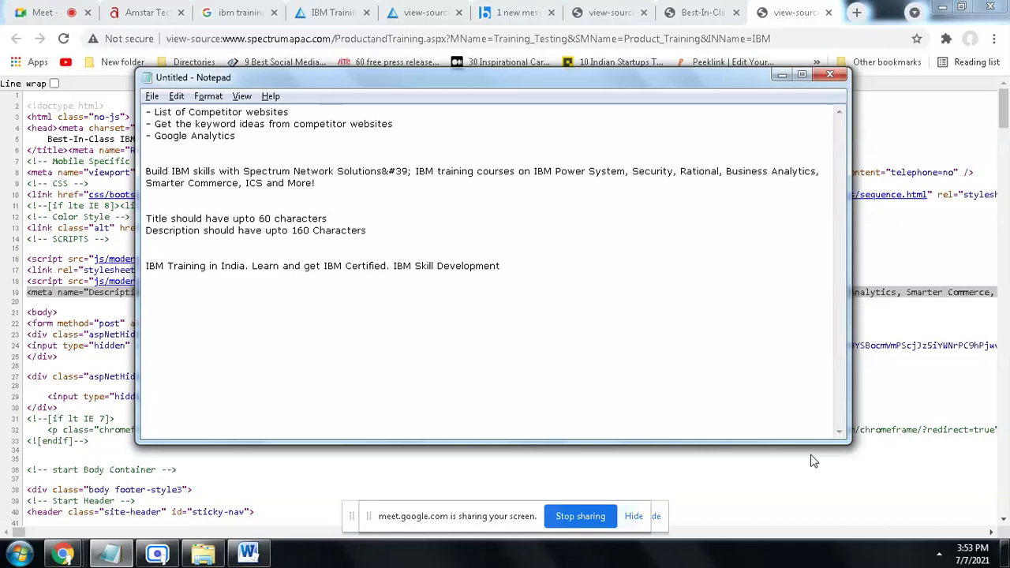
Step: Write "Amstar specializes in quality IBM Training across India. Develop your IBM Skillls, Learn and Get IBM Certified today." below the sample title
key(Return)
key(Return)
text(Amstar specializes in)
text(quality IBM Trainin)
key(BackSpace)
text(g a)
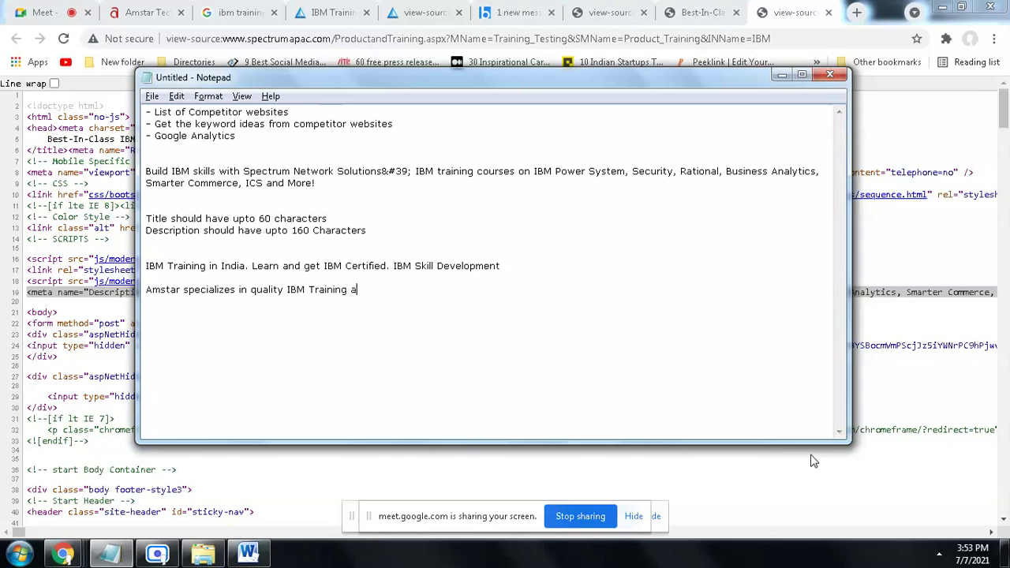
text(cross India. Develop)
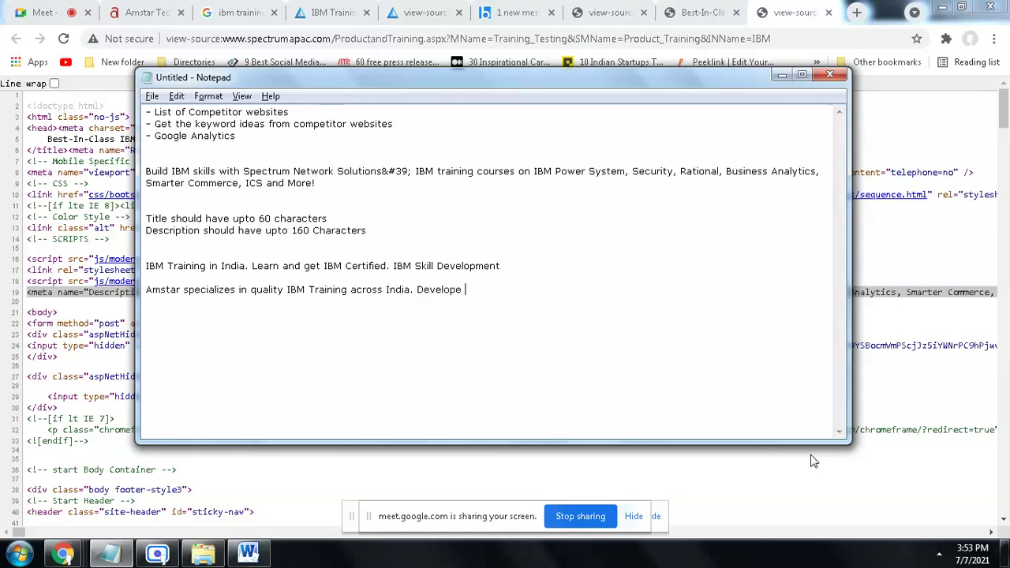
text( your IBM)
text(Skillls, )
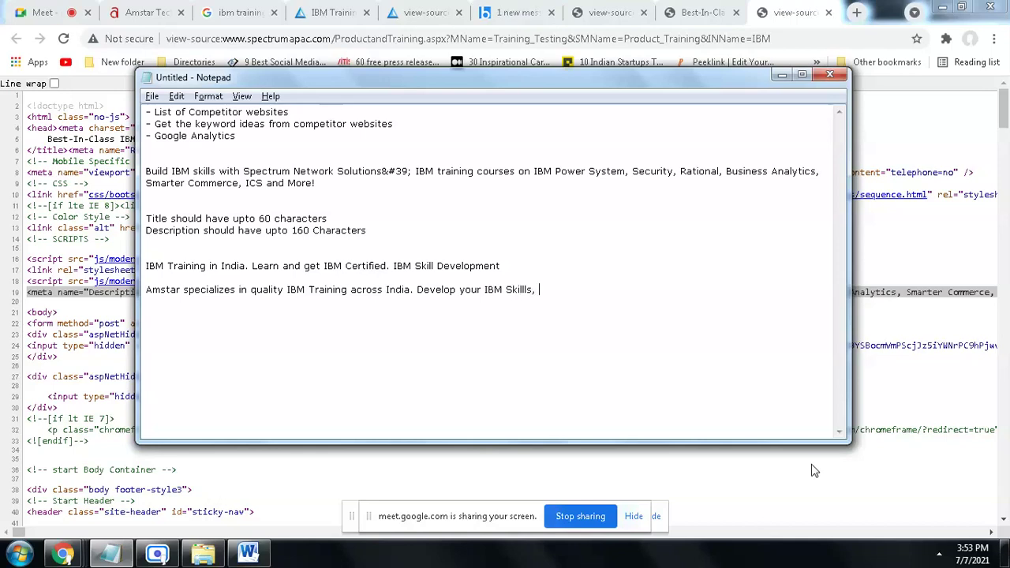
text(Learn and Get IBM Certified )
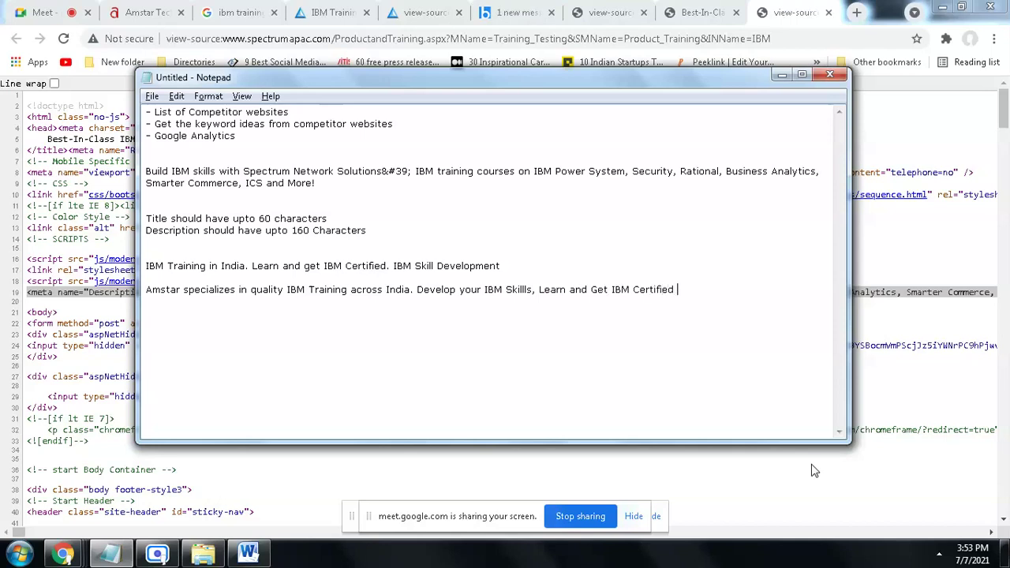
text(today.)
key(shift+Home)
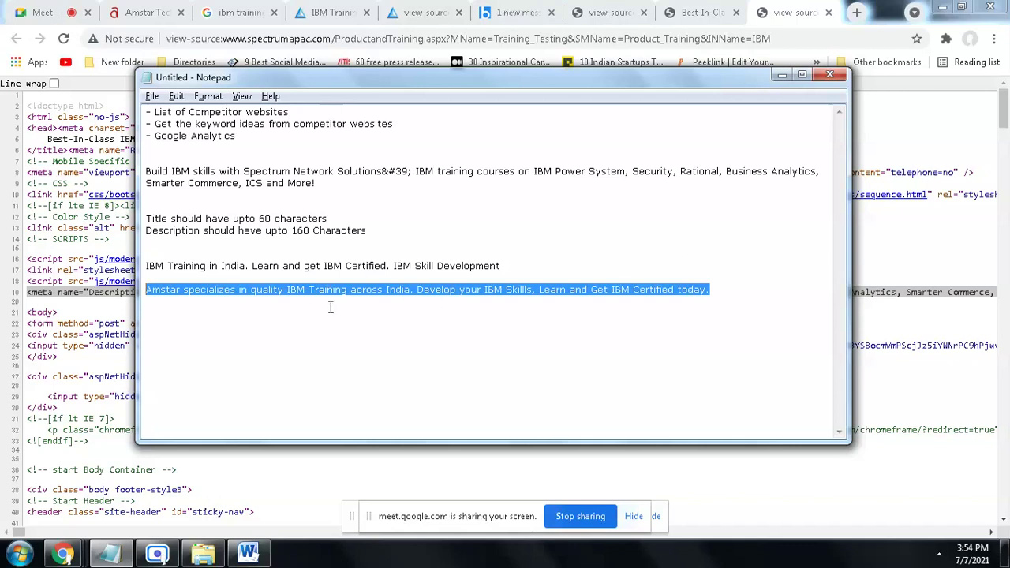
Step: Insert the heading "Description" above the Amstar sentence, separated from the sample title by blank lines
click(456, 310)
click(525, 261)
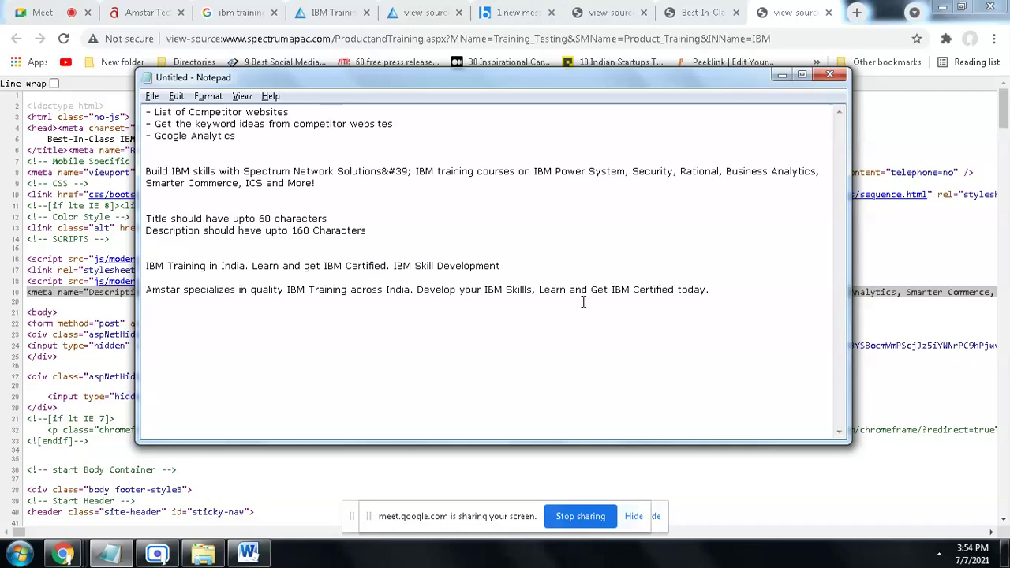
key(Return)
key(Return)
text(Description)
key(Return)
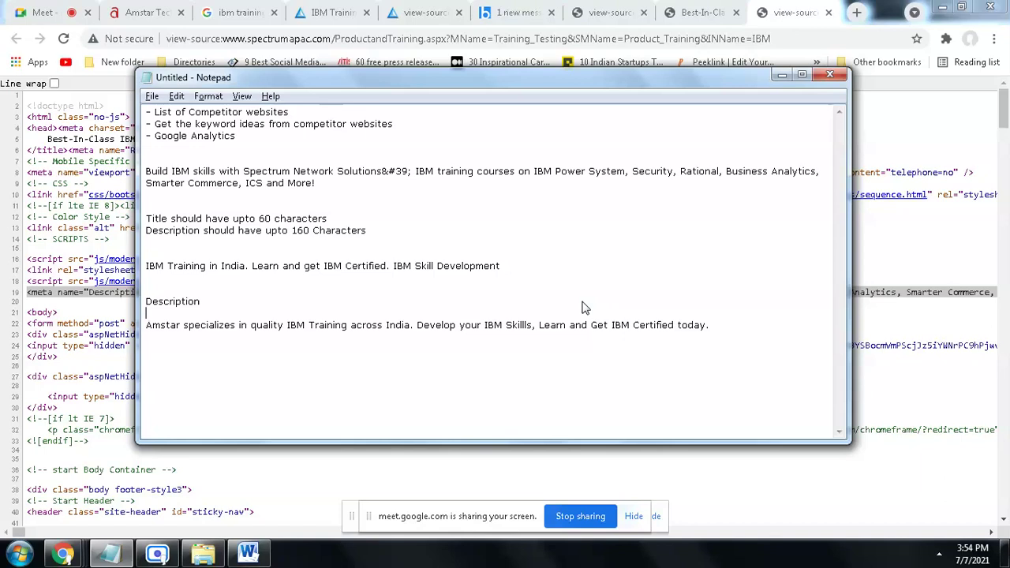
Step: Highlight the title and description length limits, then switch to the browser and open wordcounter.net
click(298, 243)
key(shift+Up)
key(shift+Up)
key(shift+Up)
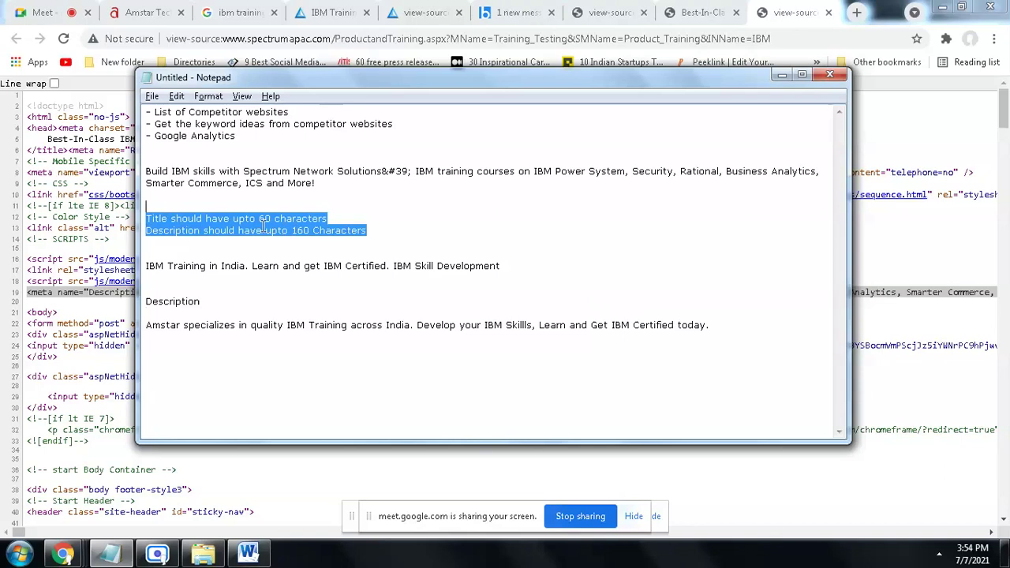
click(442, 38)
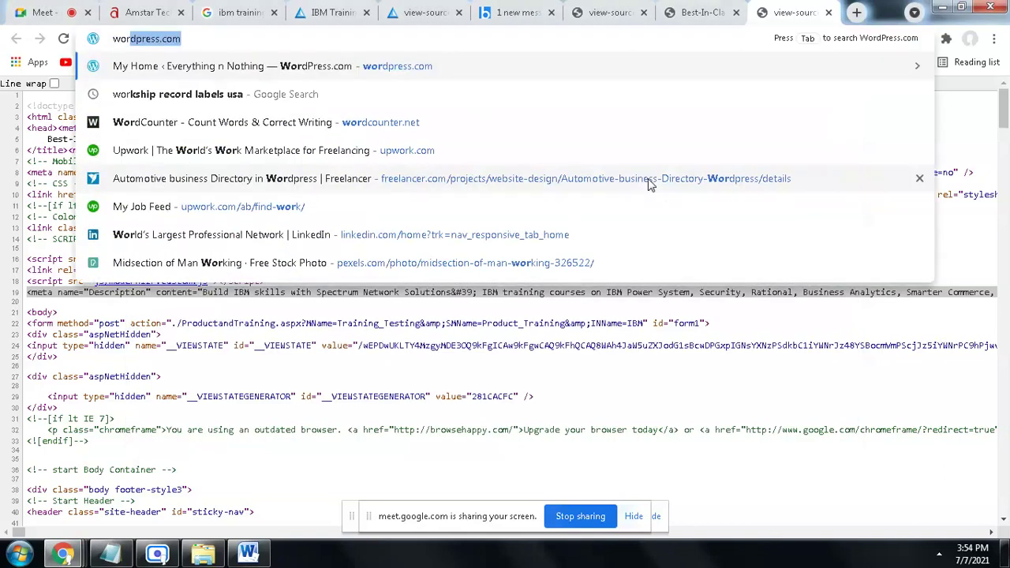
text(d)
key(Down)
key(Down)
key(Down)
key(Down)
key(Return)
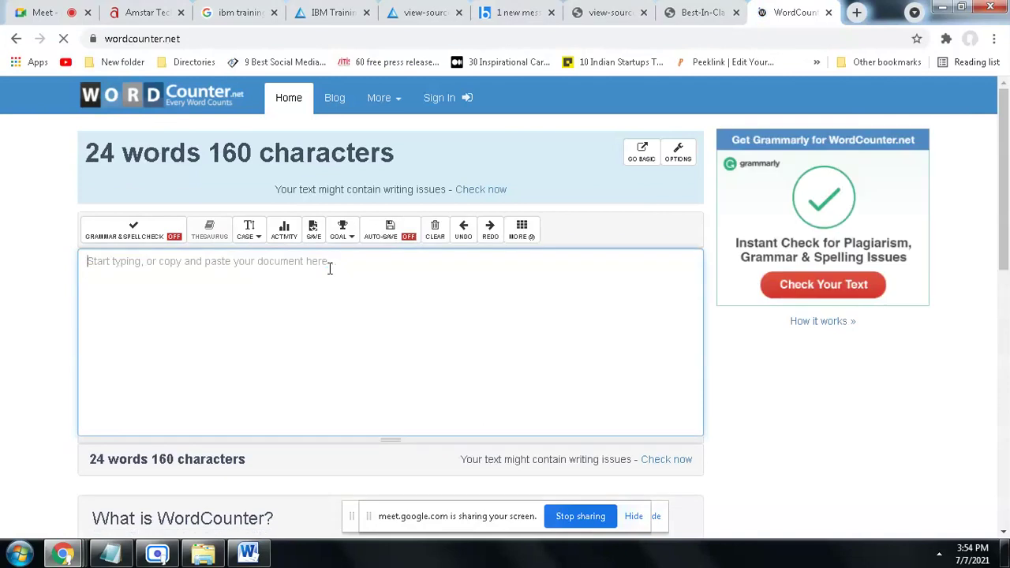
Step: Copy the Amstar description from Notepad into the WordCounter text area and check its character count
key(alt+Tab)
click(706, 323)
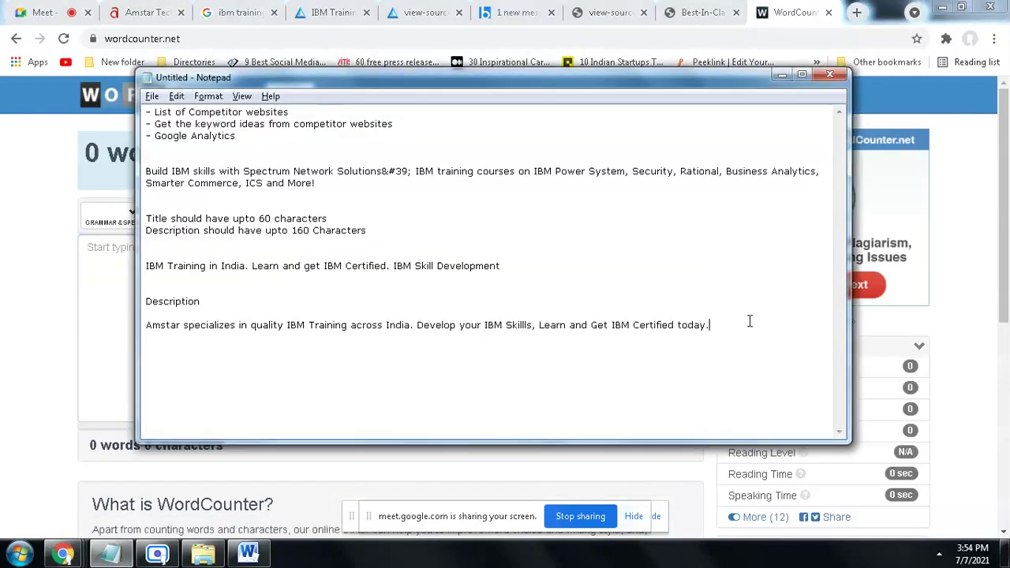
key(shift+Home)
key(ctrl+c)
key(alt+Tab)
click(324, 302)
key(ctrl+v)
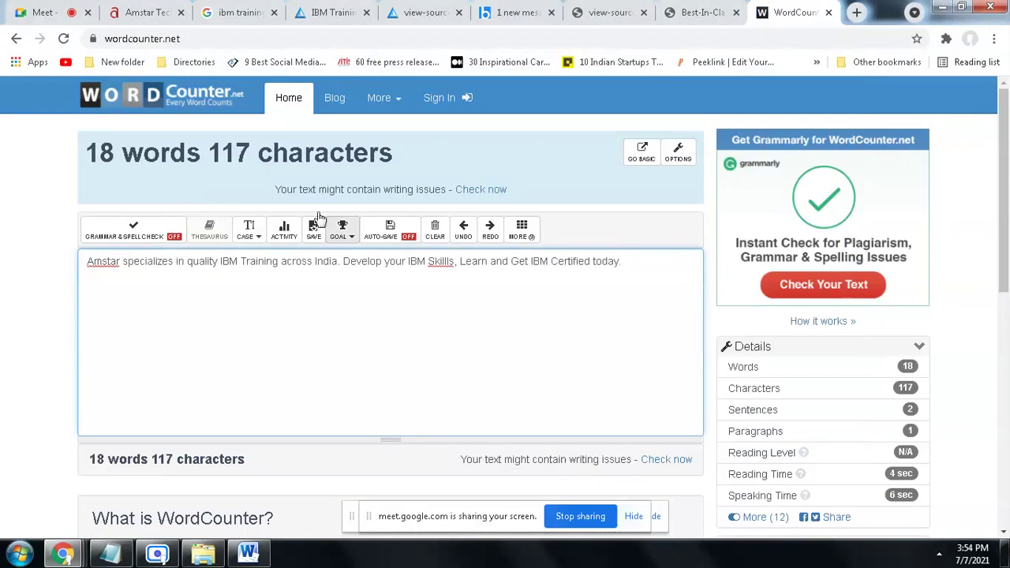
double_click(231, 152)
click(398, 279)
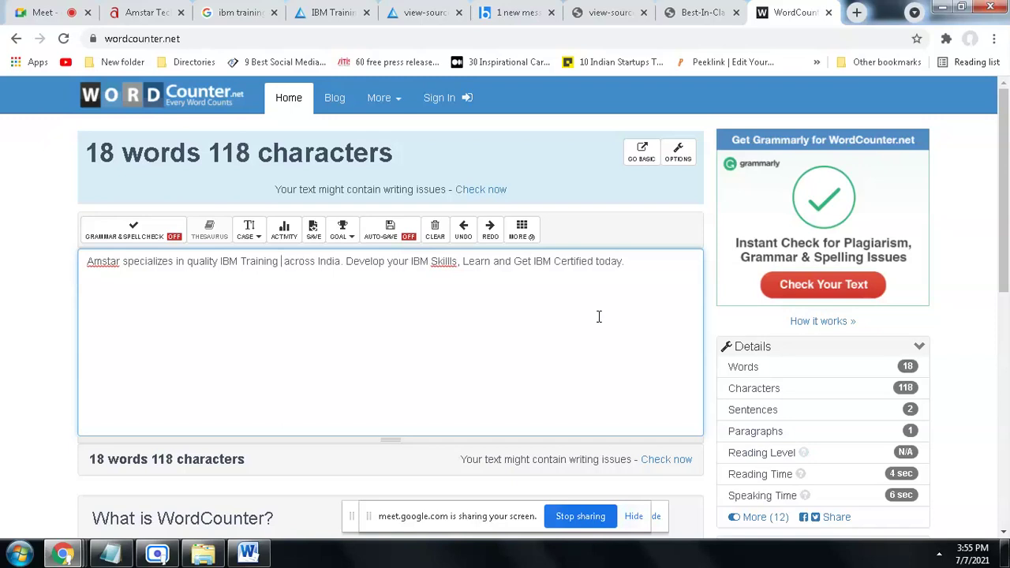
Step: Insert "like Websphere, GTR, SPVC," after "IBM Training" in the WordCounter description
text(like)
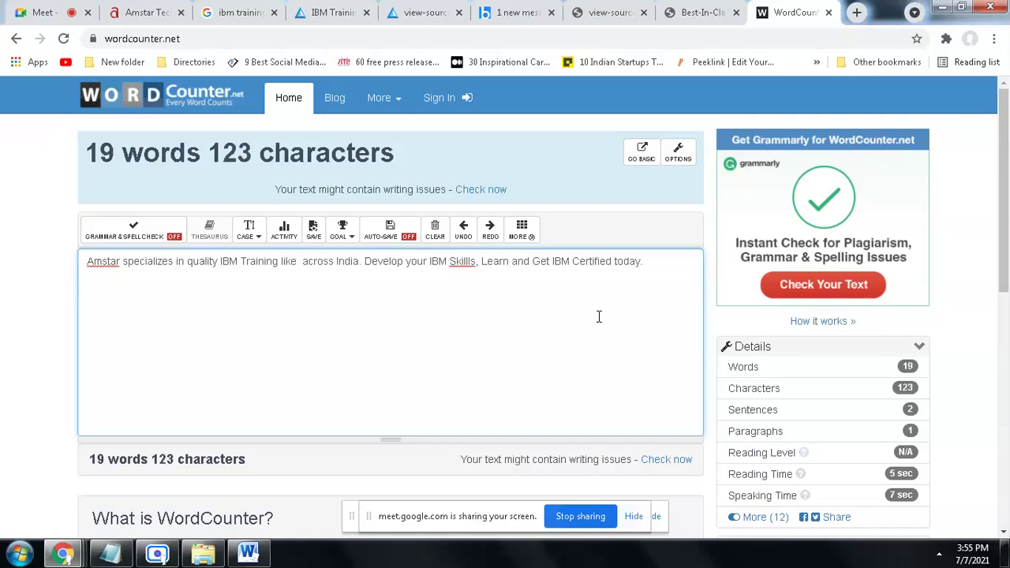
text(Websphere)
text(, )
text(GTR, S)
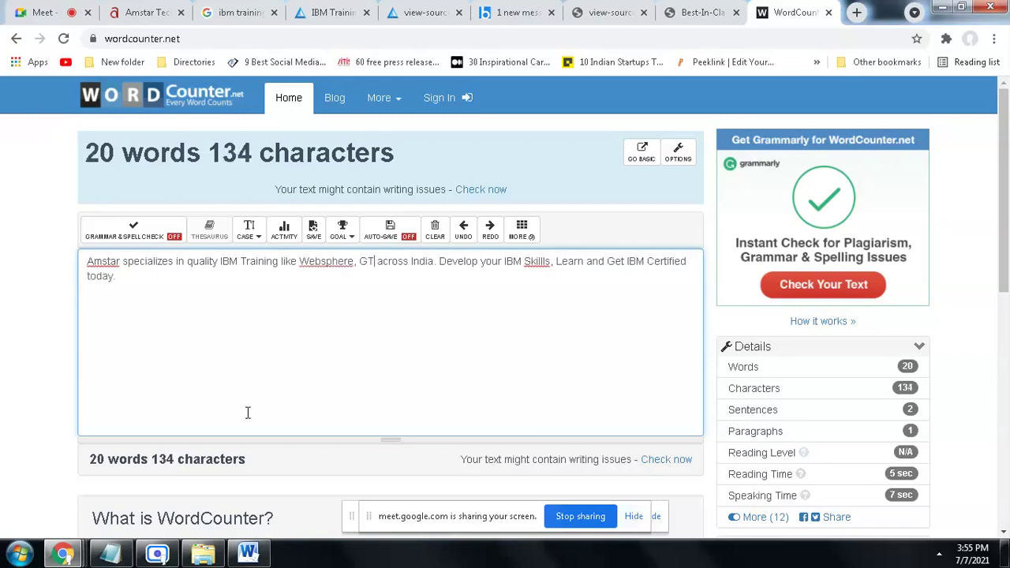
text(PVC,  )
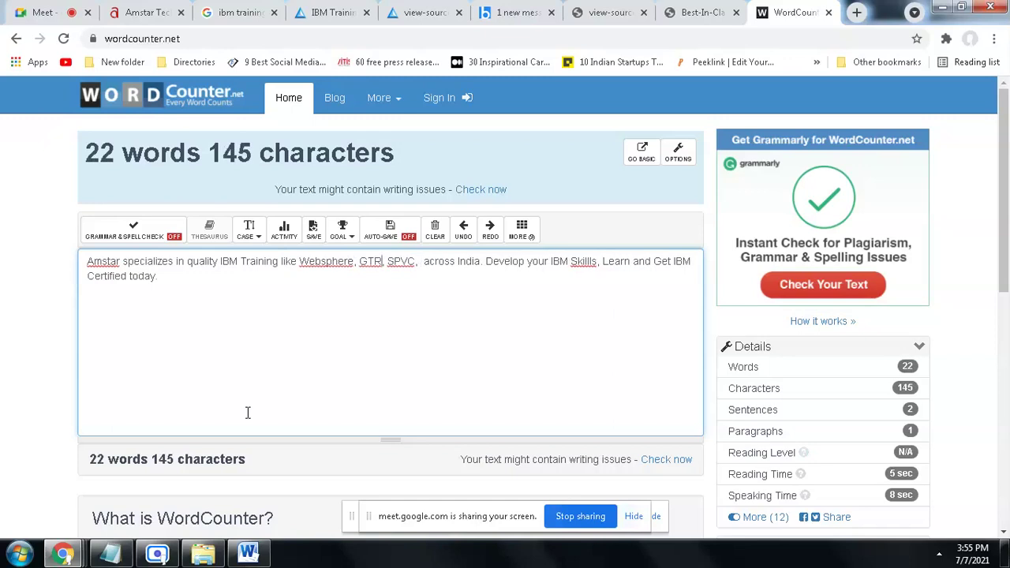
Step: Prefix Websphere, GTR and SPVC with "IBM" in the description
text(IBM )
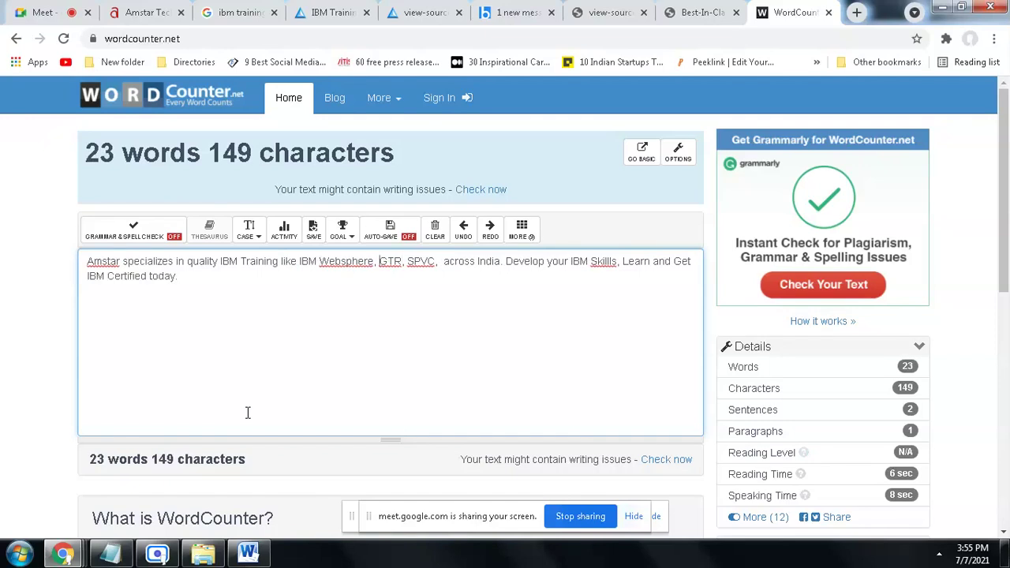
text(IBM)
key(Right)
key(Right)
key(Right)
key(Right)
key(Right)
text(IBM)
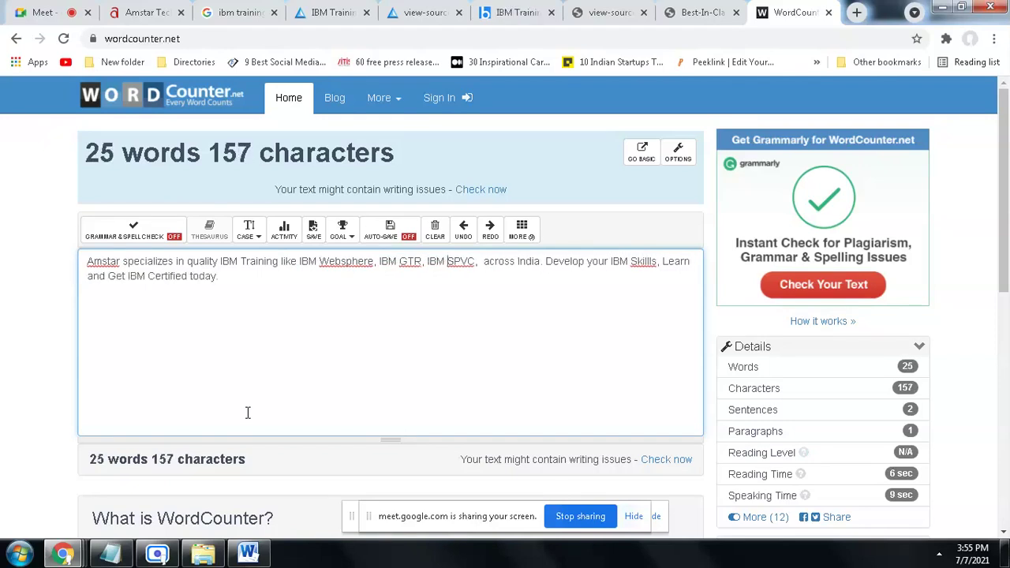
Step: Remove the extra space before "across India" in the description
key(Right)
key(Right)
key(BackSpace)
click(247, 413)
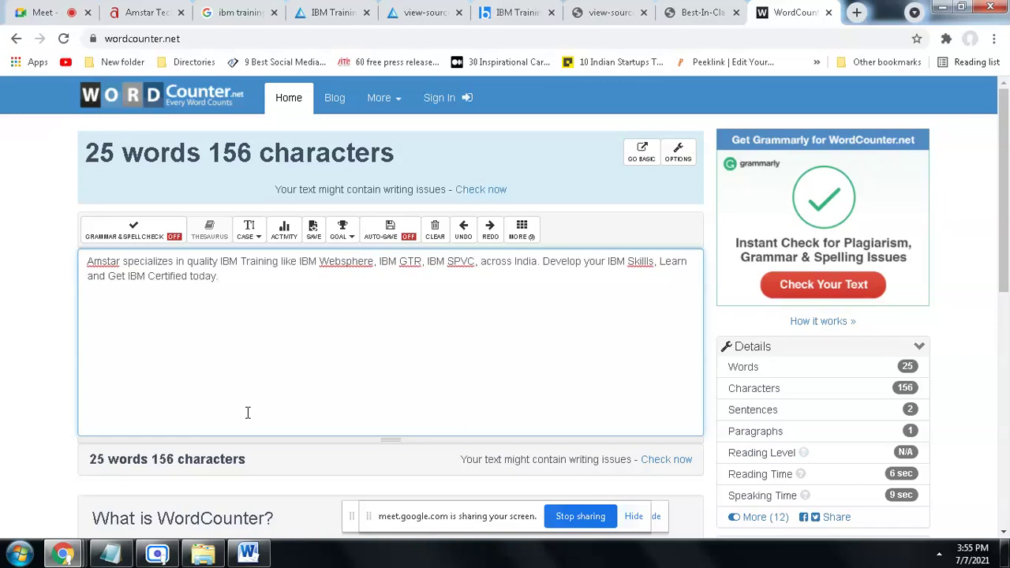
key(ctrl+Home)
Step: View the Prism and Besant IBM training pages again as competitor references
click(328, 13)
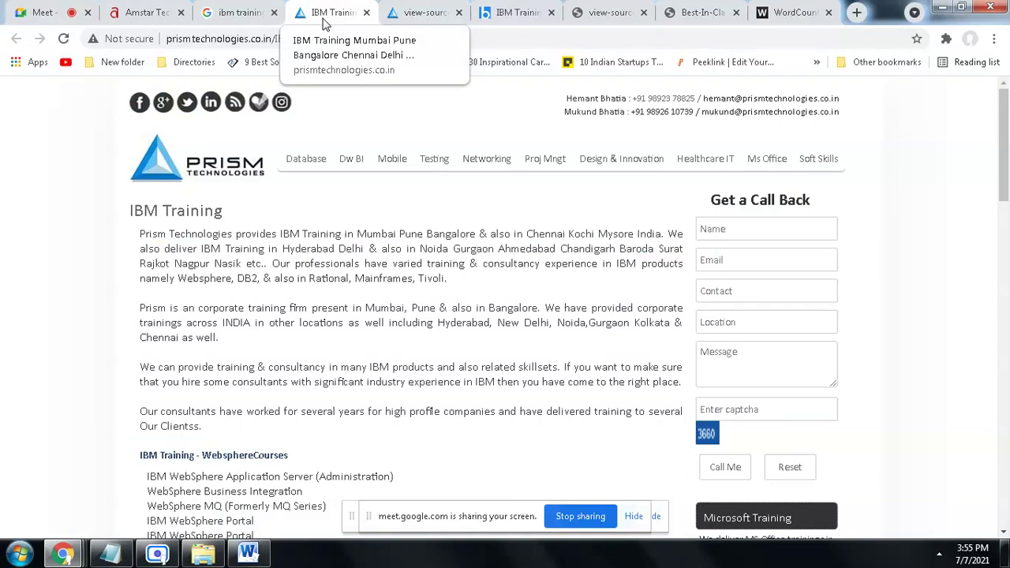
click(509, 11)
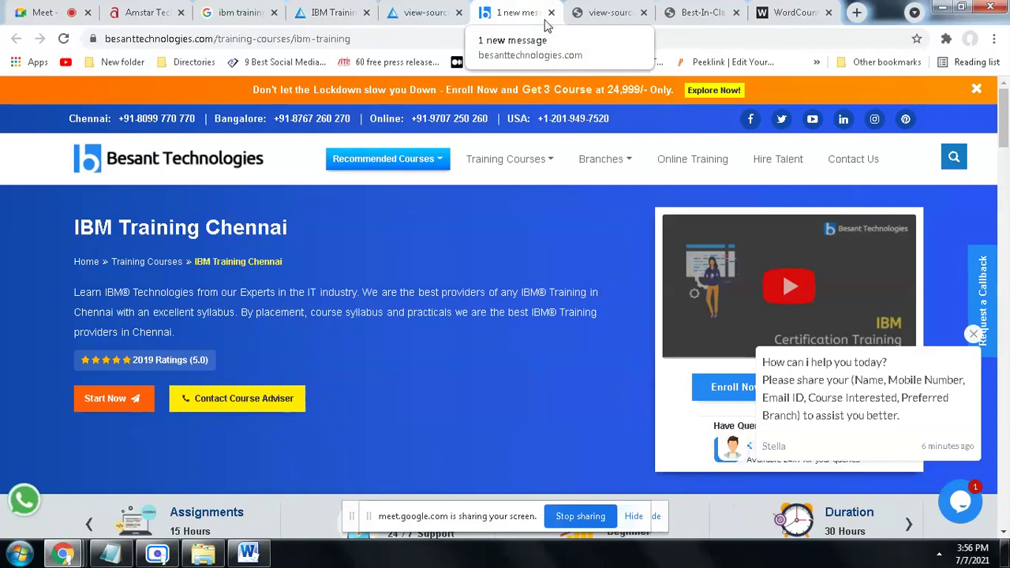
Step: Check the Spectrum IBM page, and replace the WordCounter description with the title "Amstar | IBM Training Courses in India"
click(695, 12)
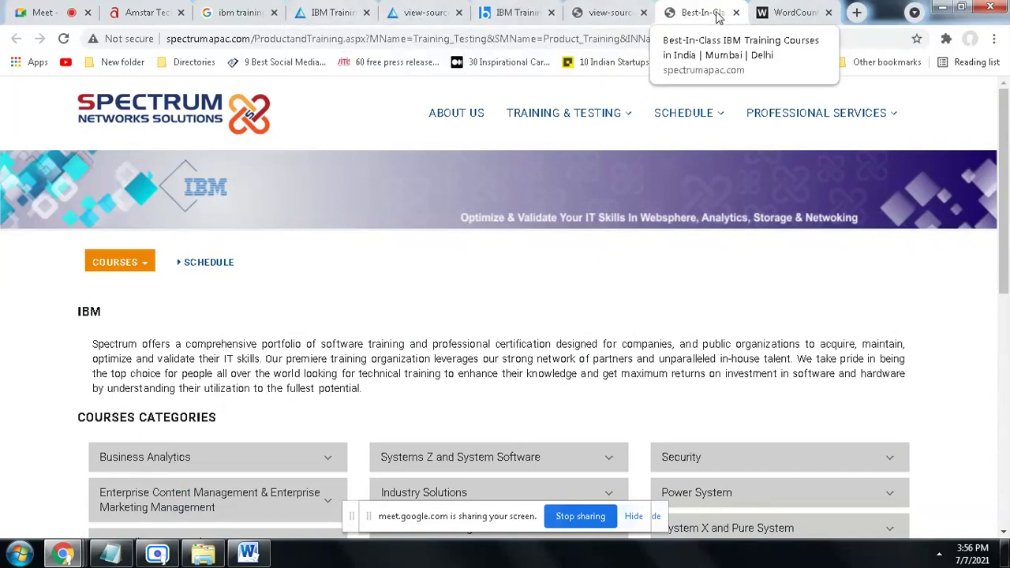
click(805, 11)
key(ctrl+a)
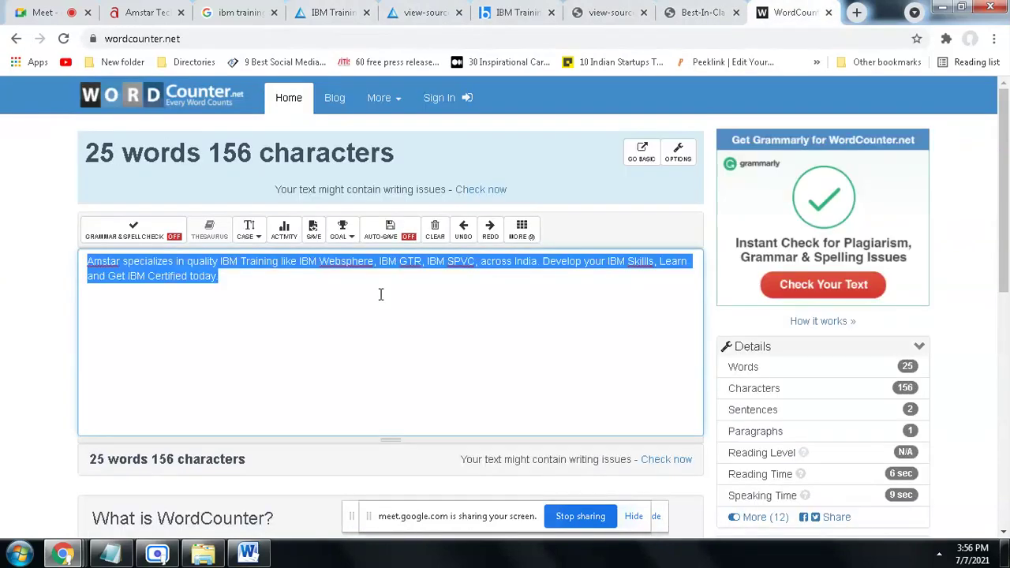
text(Amstar)
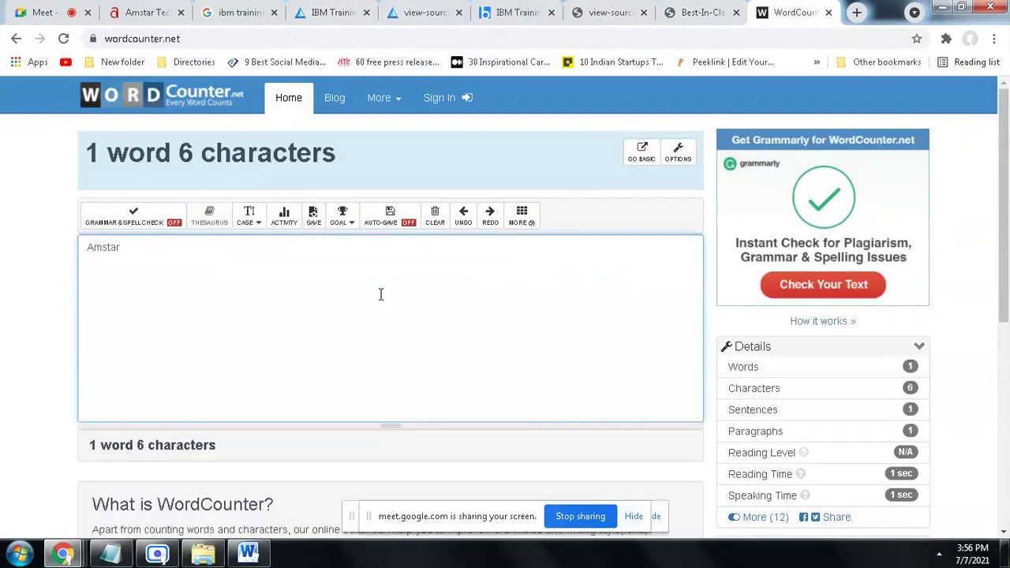
text( I)
text( IBM T)
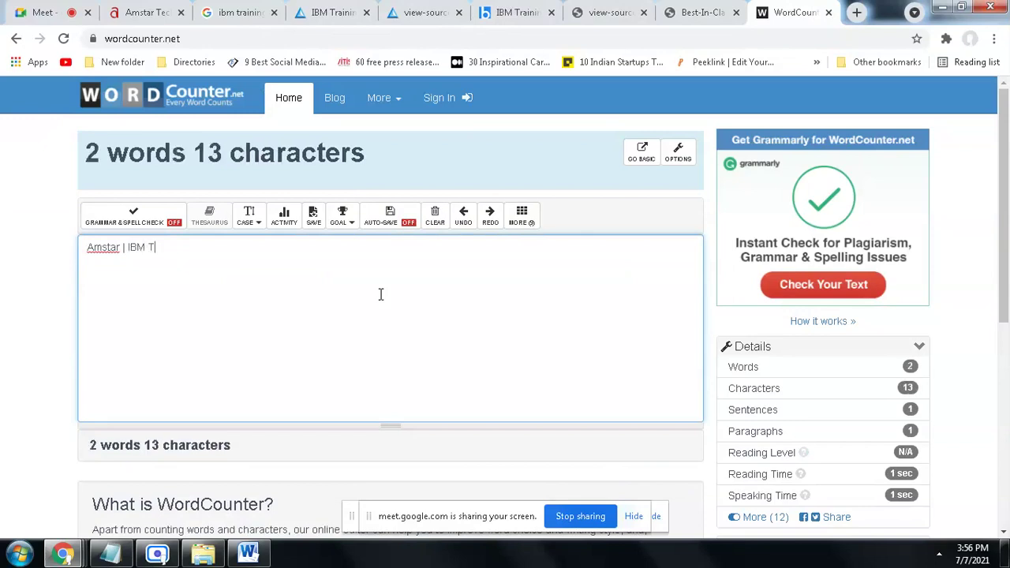
text(raining )
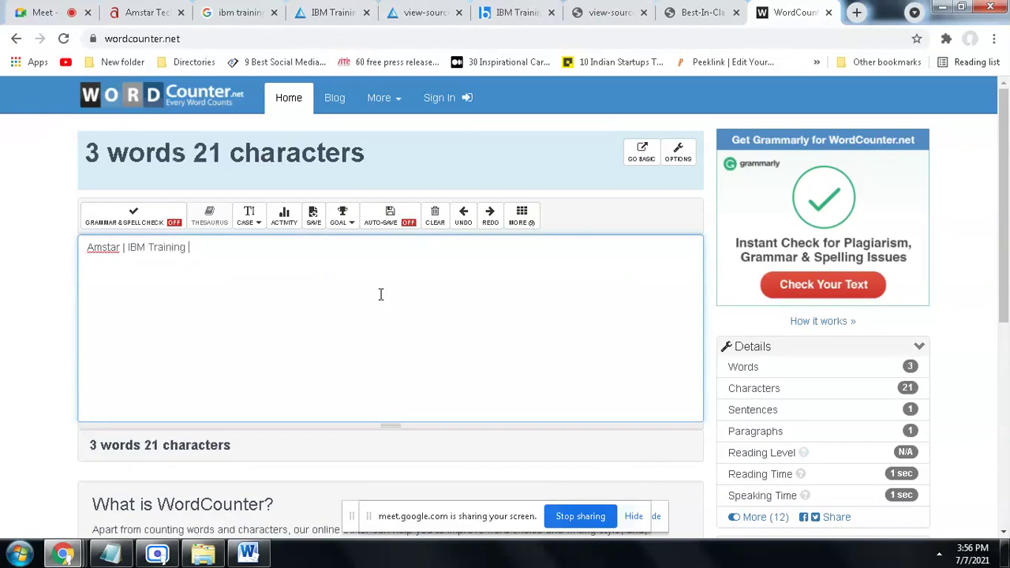
text(Courses )
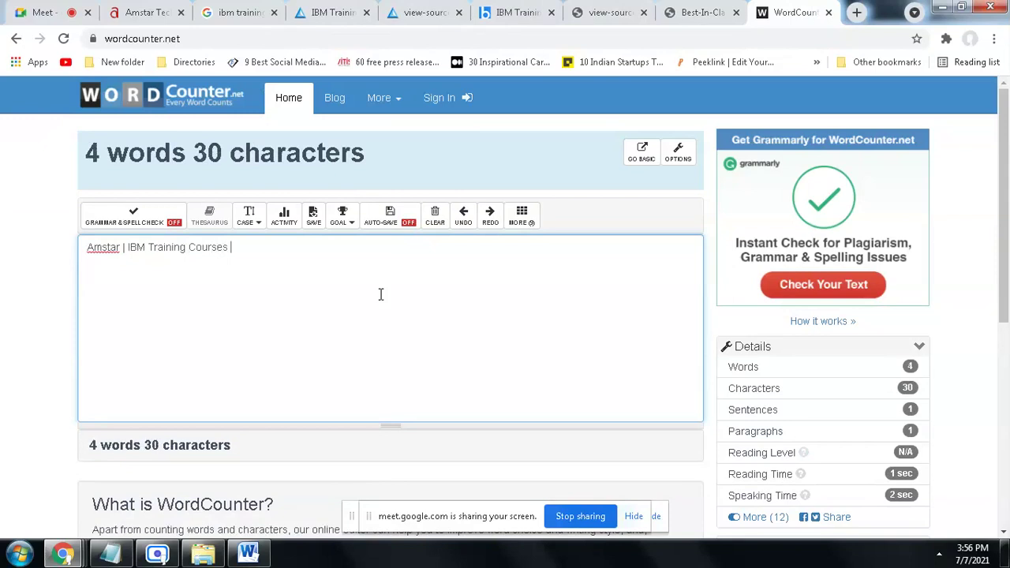
text(in India)
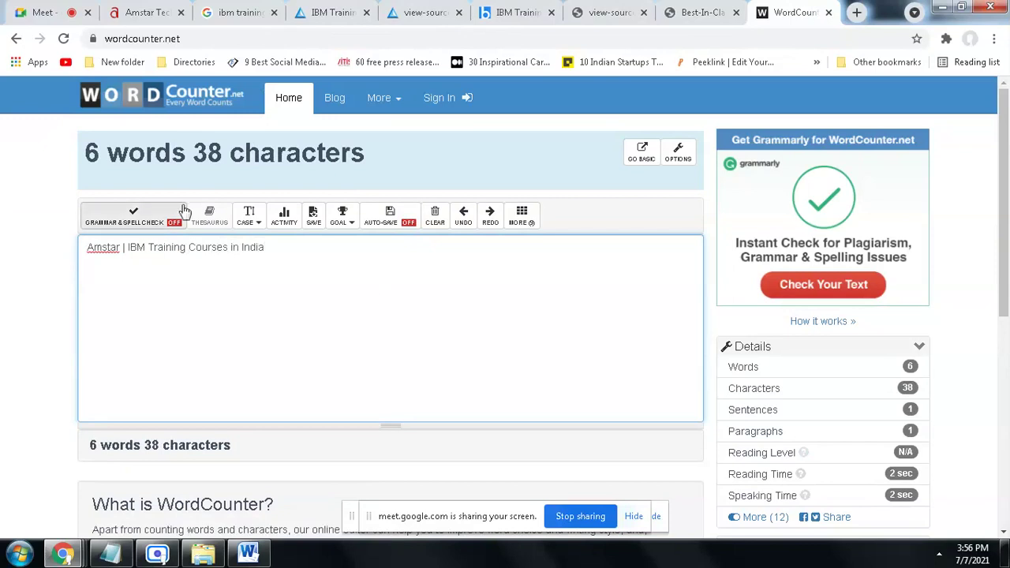
Step: Insert "Technologies" after "Amstar" in the WordCounter title and select the whole title
triple_click(205, 158)
click(298, 260)
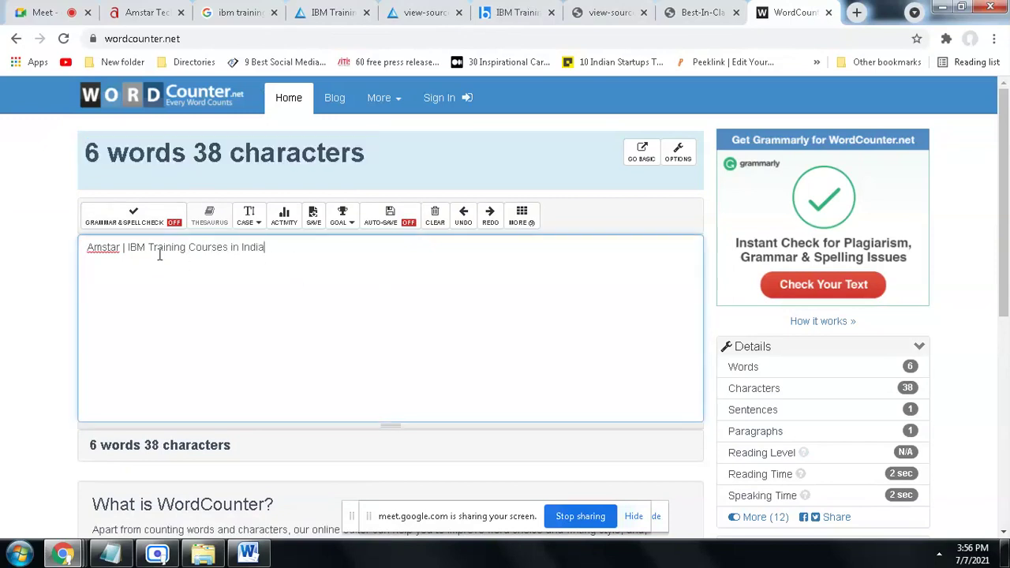
click(123, 247)
text(Technologies)
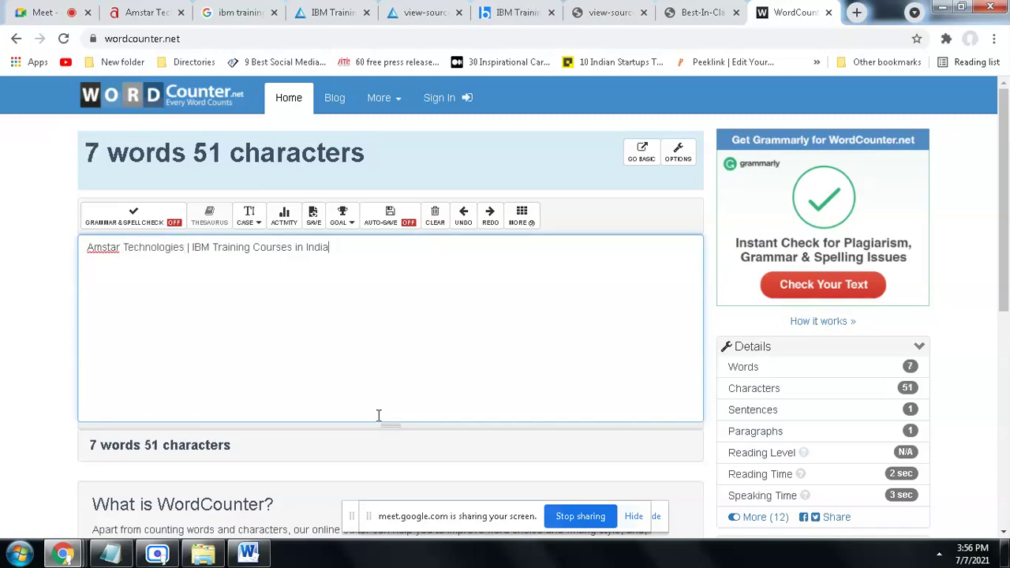
key(ctrl+a)
Step: Search Google for "digital marketing in india" in place of the IBM training query
click(608, 12)
click(517, 13)
click(426, 12)
click(331, 12)
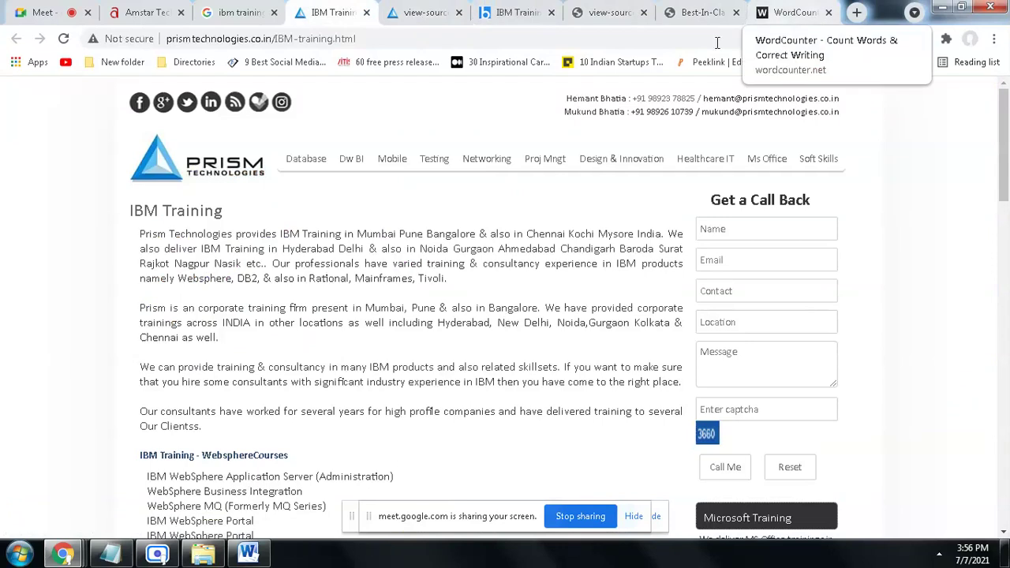
click(237, 13)
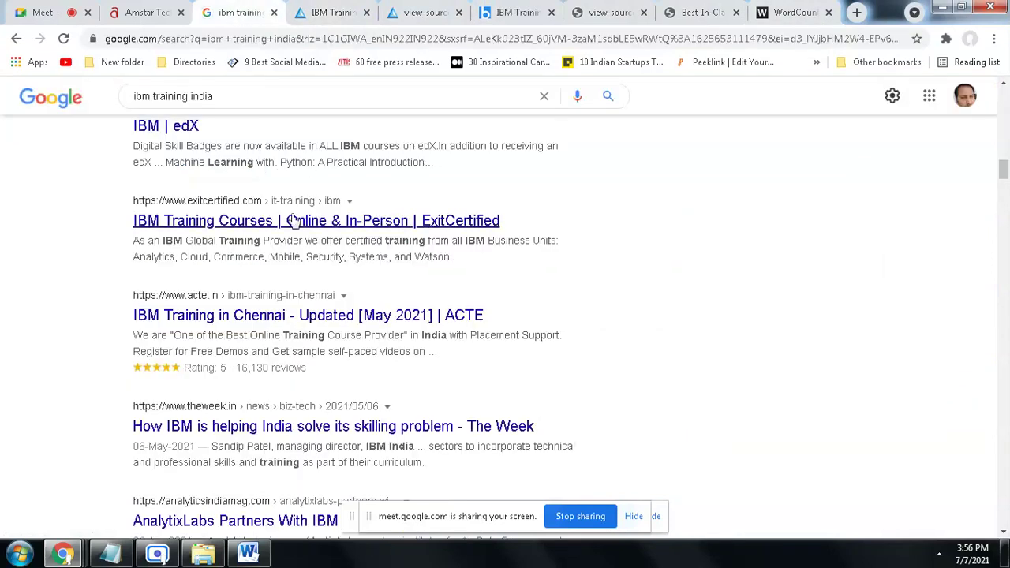
triple_click(225, 103)
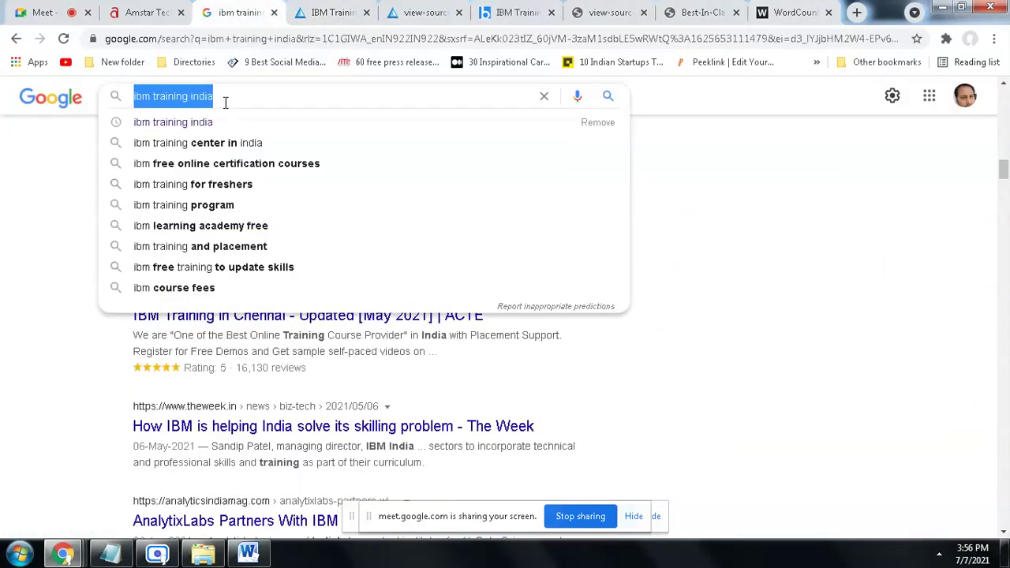
text(dig)
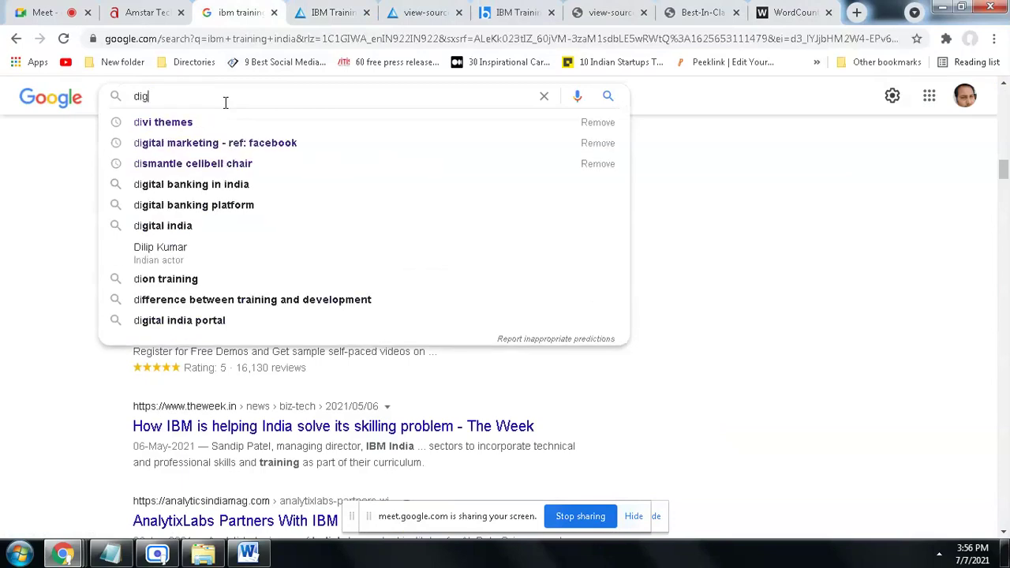
text(ital marketing )
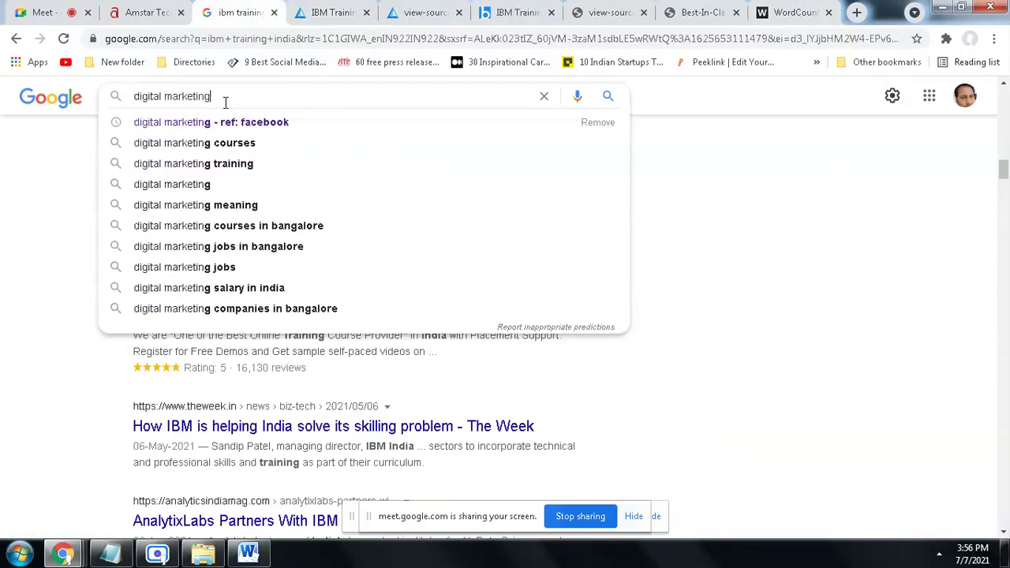
text(in india)
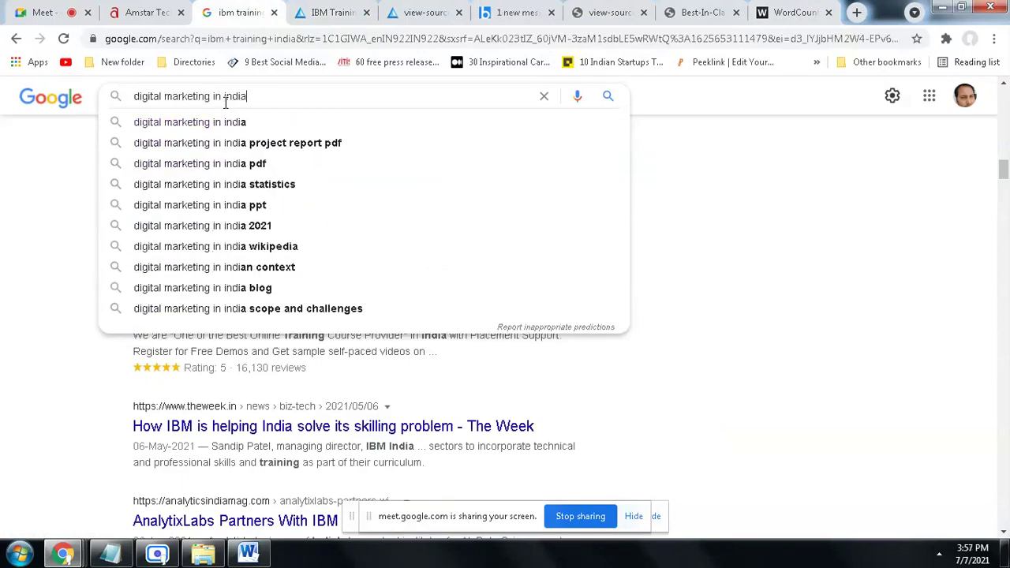
key(Return)
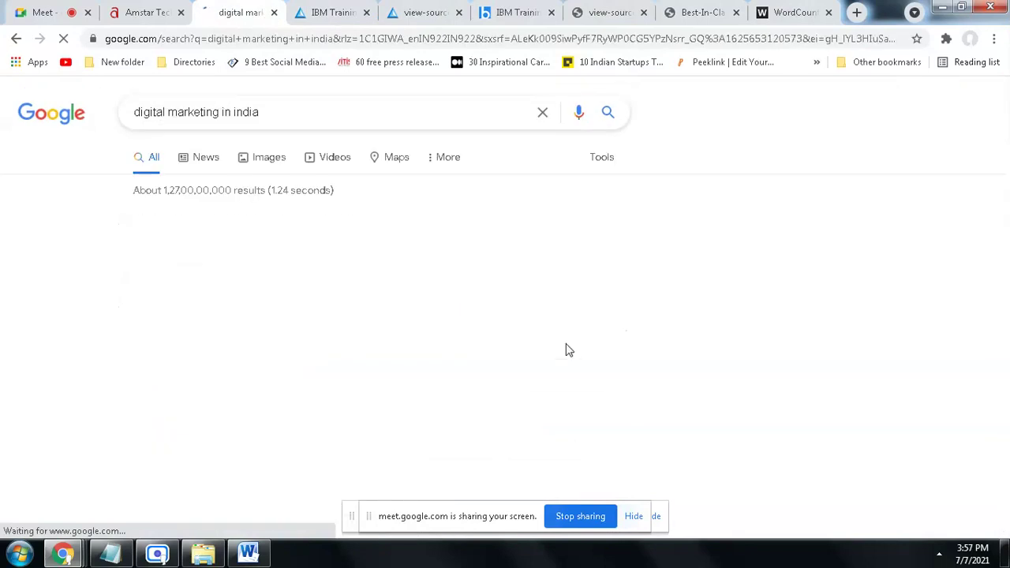
Step: Open the Fluidscapes result on the 7 best digital marketing professionals in India in a new tab
scroll(685, 332, down, 5)
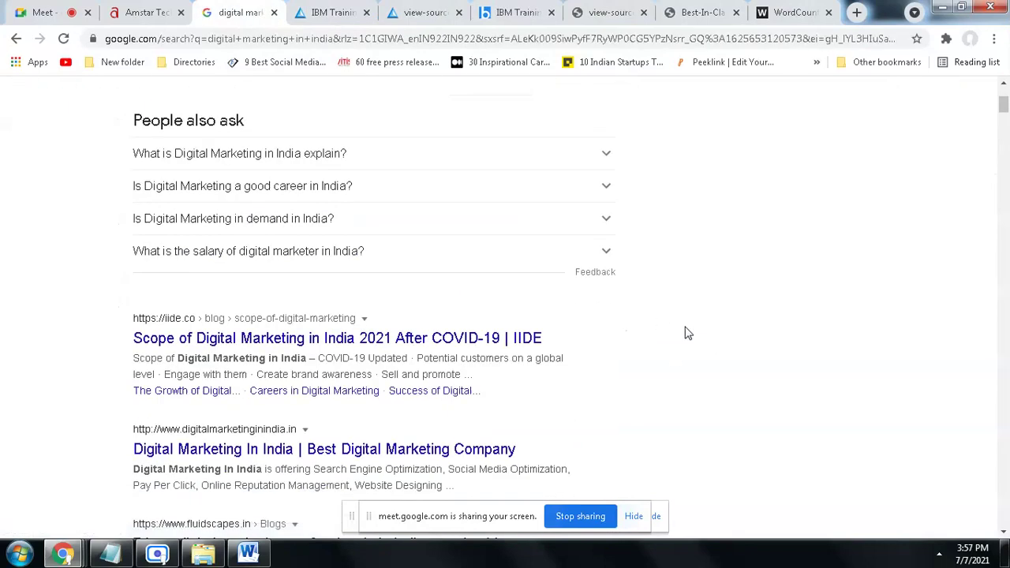
scroll(615, 318, down, 2)
scroll(652, 303, down, 2)
scroll(674, 379, up, 2)
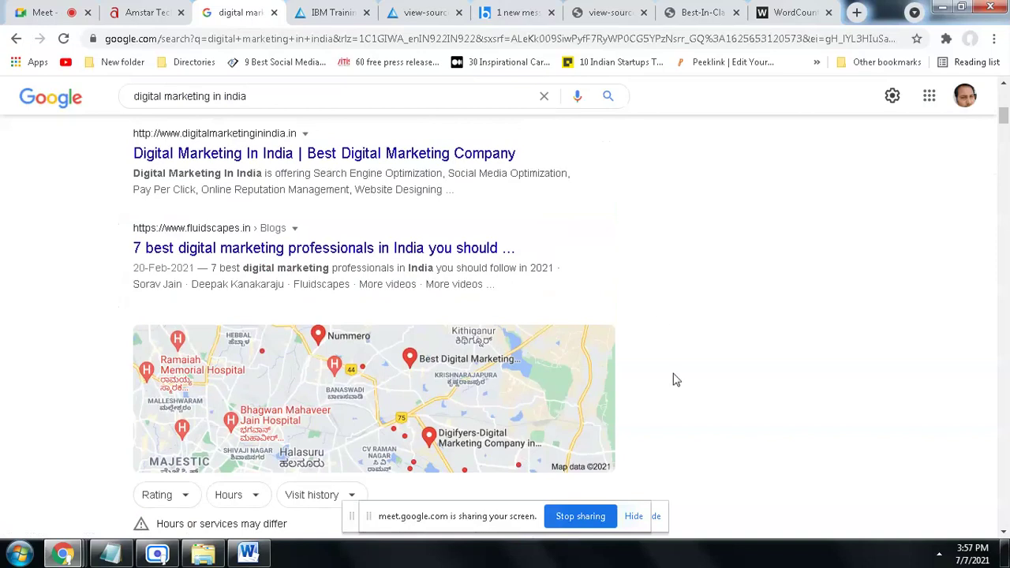
click(365, 252)
Step: Examine the titles and descriptions of further digital marketing results and open Digital Marketers India in a new tab
scroll(717, 284, down, 9)
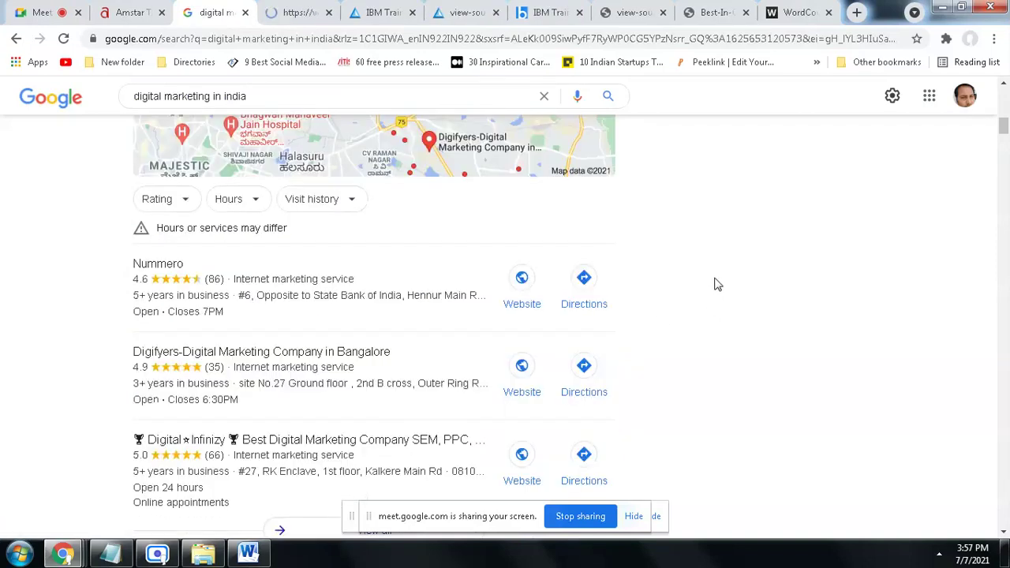
scroll(760, 309, down, 3)
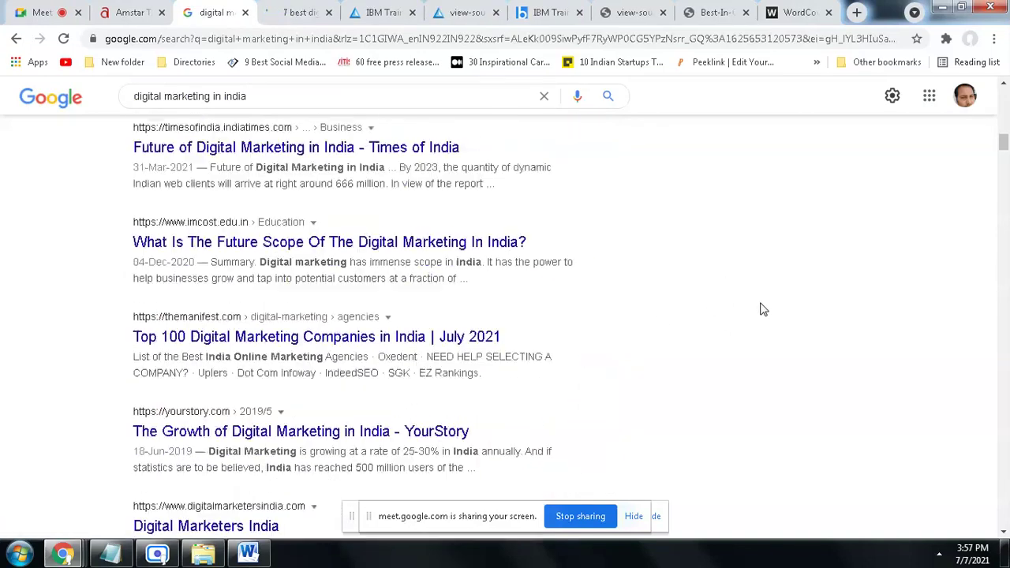
scroll(688, 270, up, 3)
scroll(688, 270, up, 8)
scroll(688, 270, down, 8)
scroll(688, 270, down, 10)
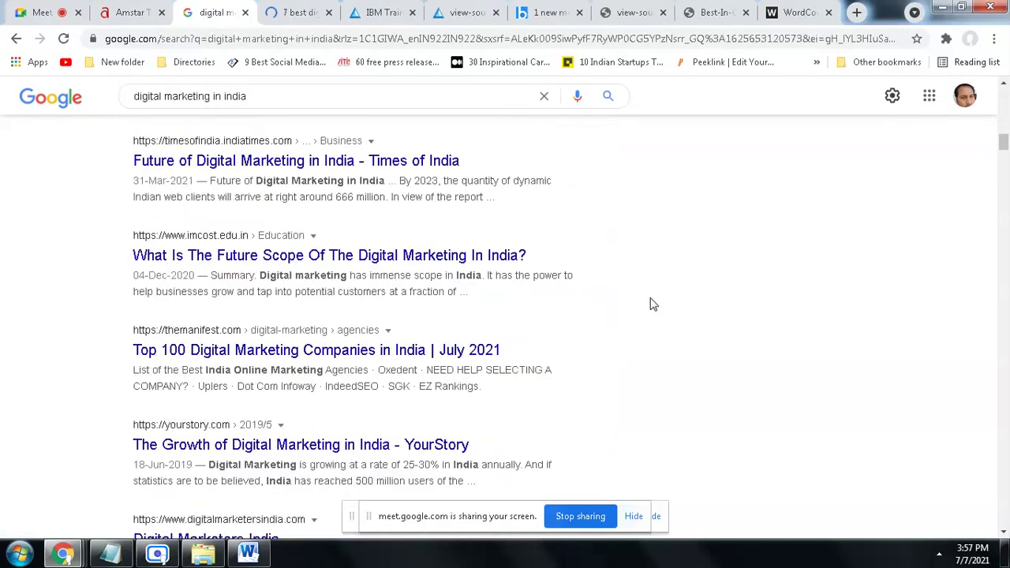
scroll(679, 309, down, 1)
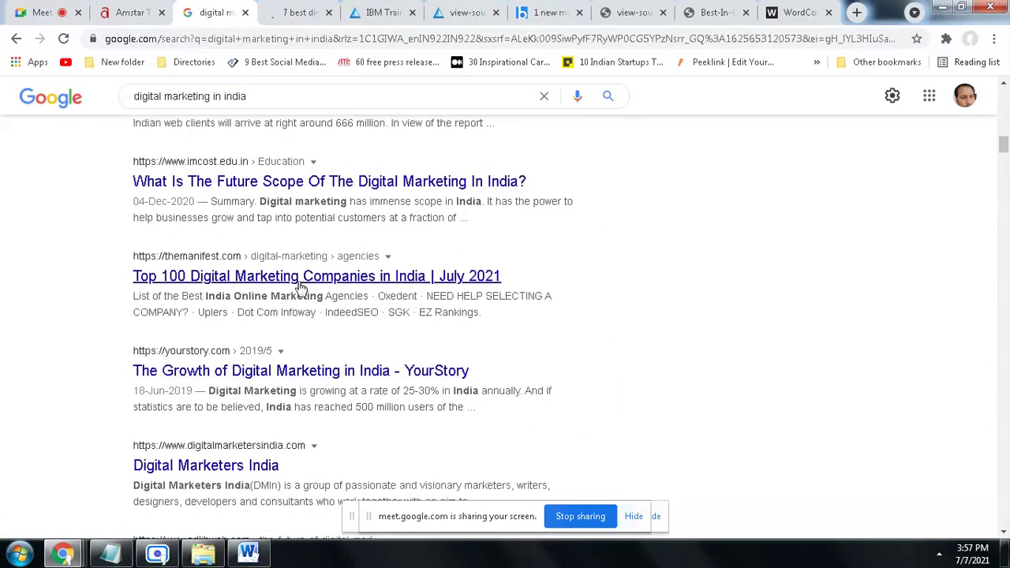
scroll(559, 309, down, 3)
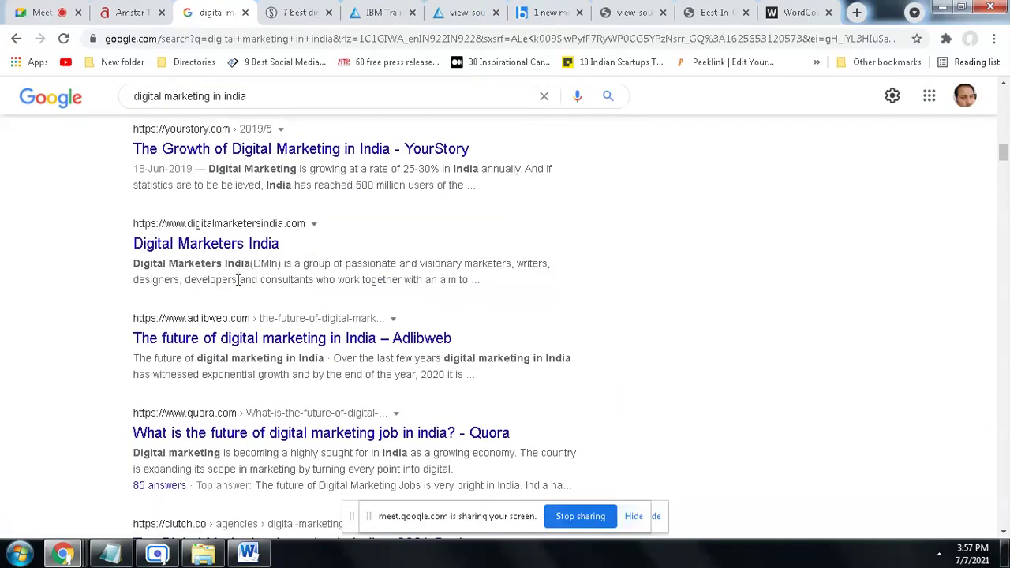
scroll(451, 356, down, 5)
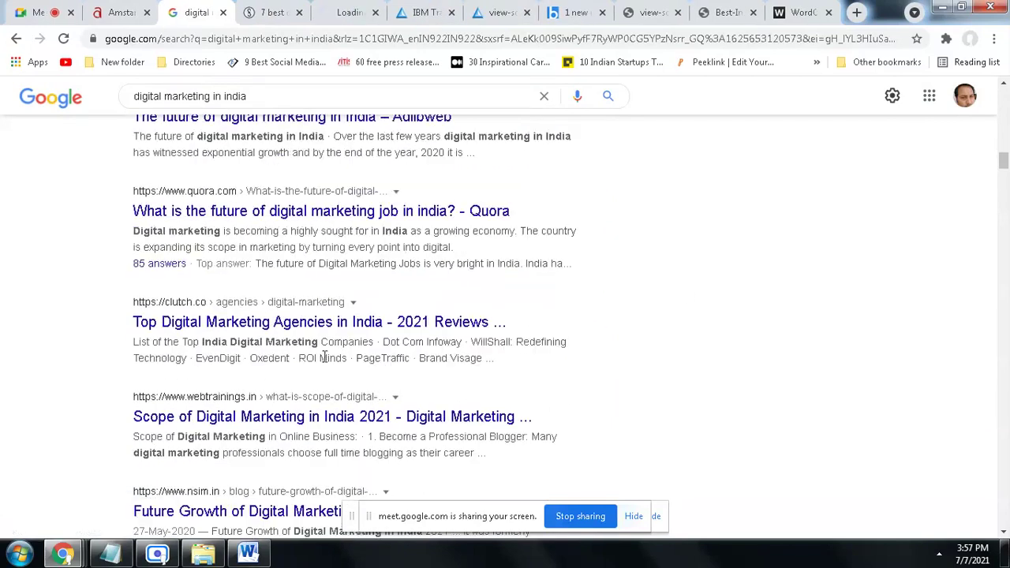
scroll(497, 320, down, 2)
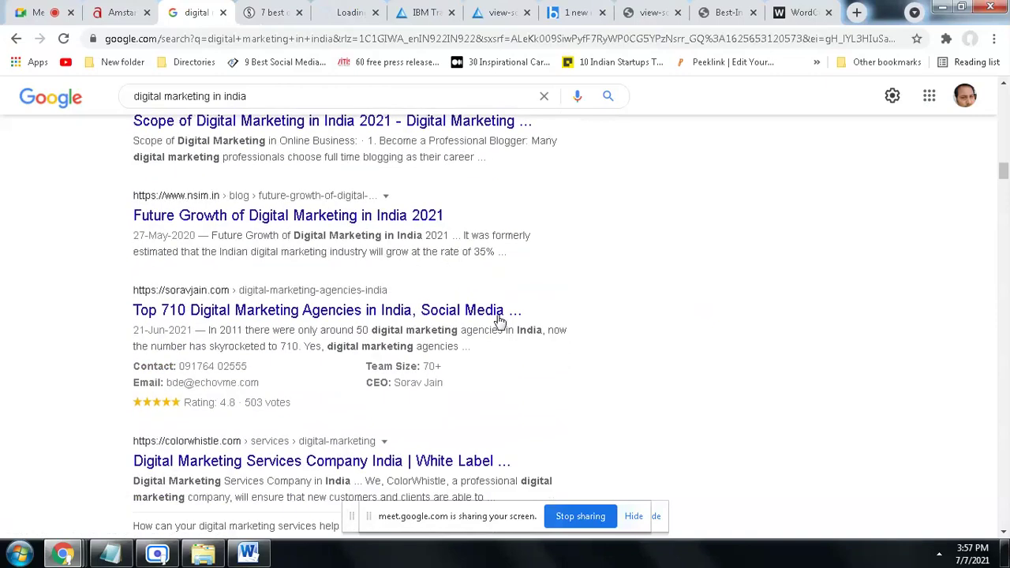
Step: View the Fluidscapes article and the Digital Marketers India homepage, close both, and look over more search results
click(266, 14)
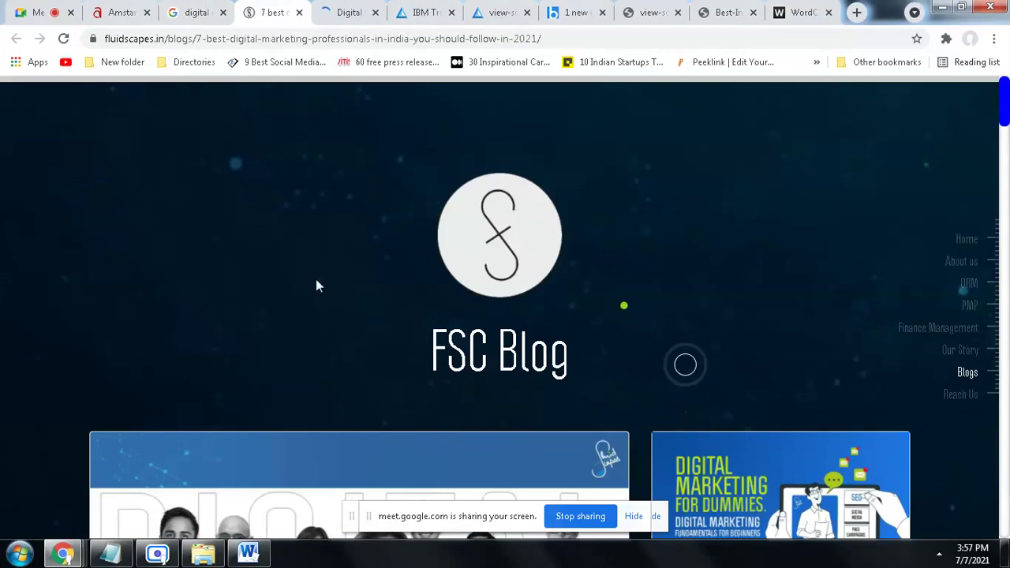
scroll(592, 177, down, 5)
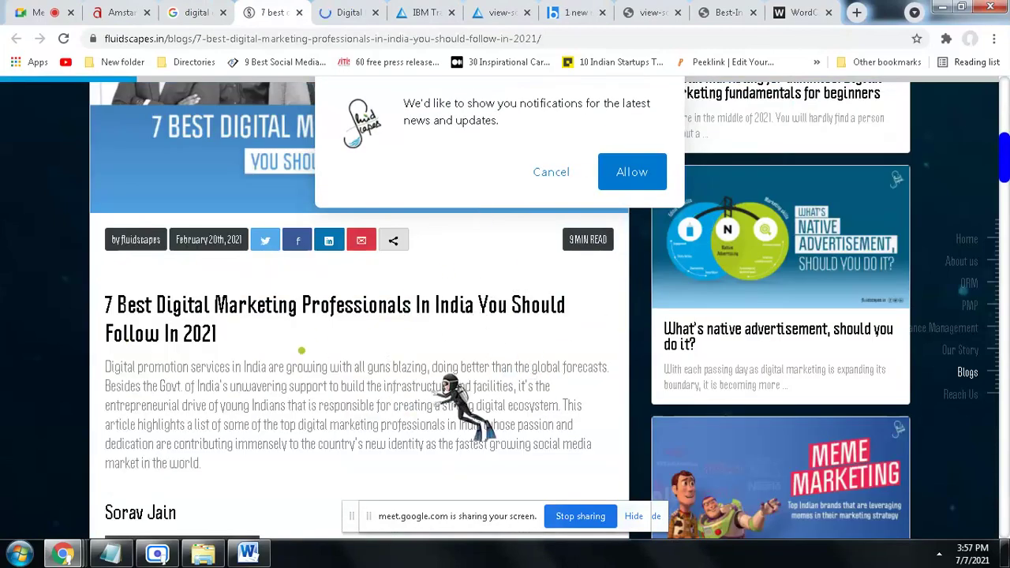
click(300, 14)
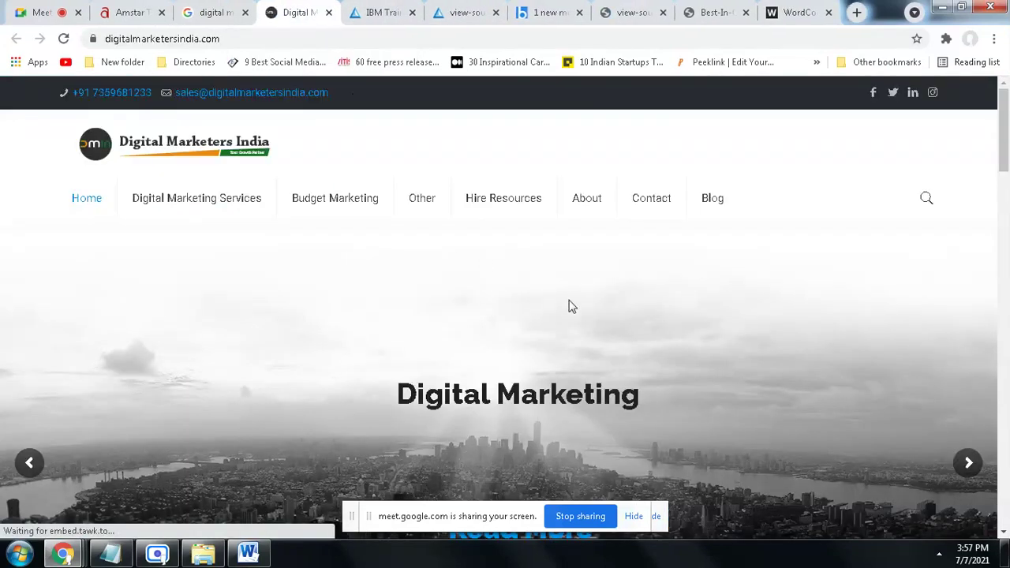
click(328, 14)
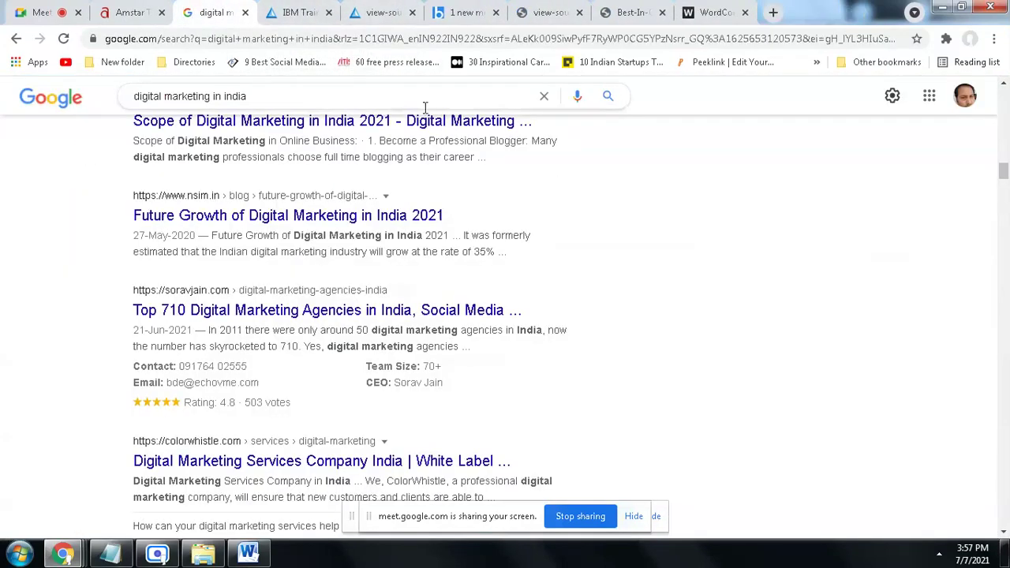
scroll(586, 318, down, 8)
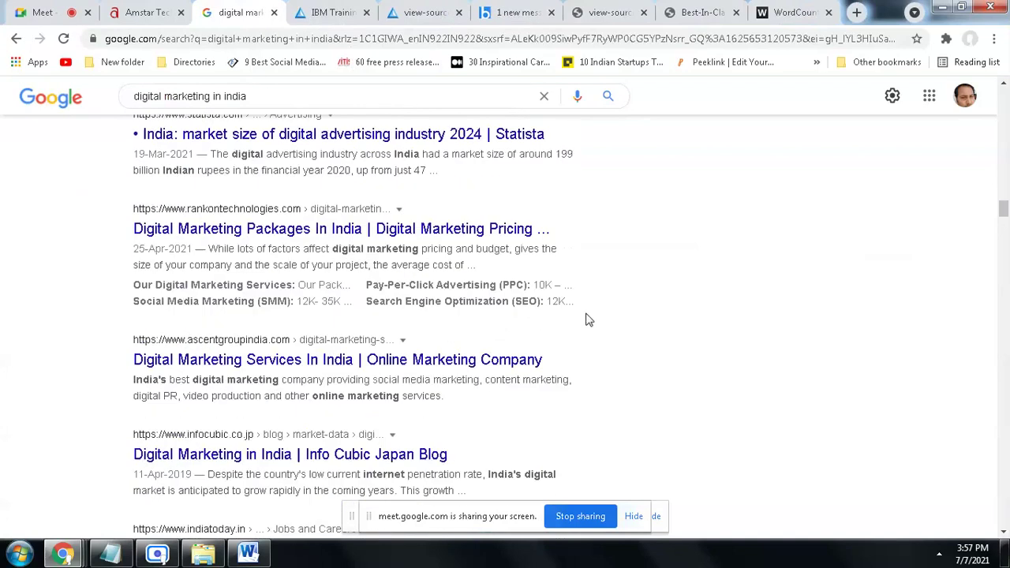
Step: Check the in-call messages in Google Meet and switch to the untitled Notepad draft
click(45, 18)
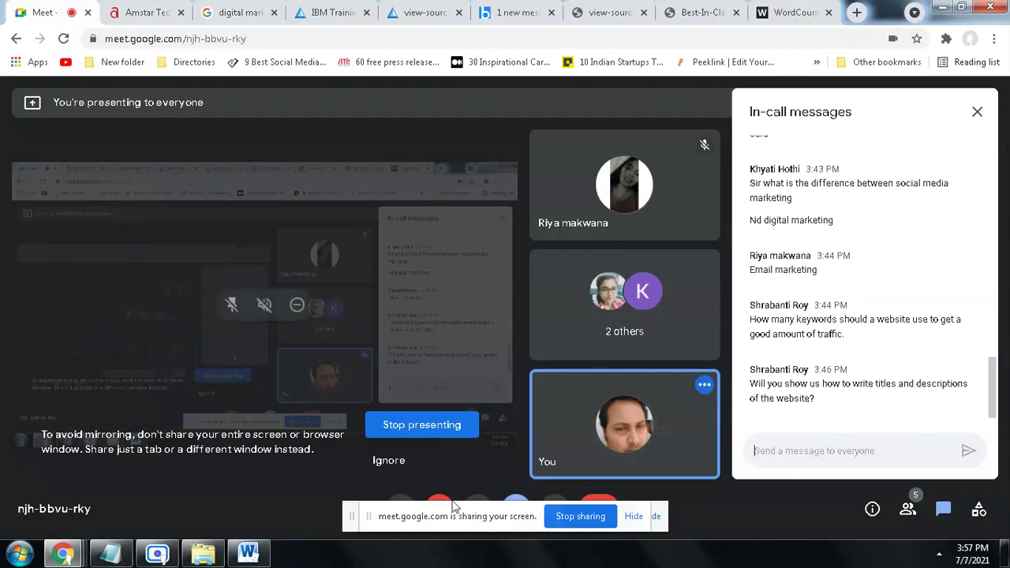
key(alt+Tab)
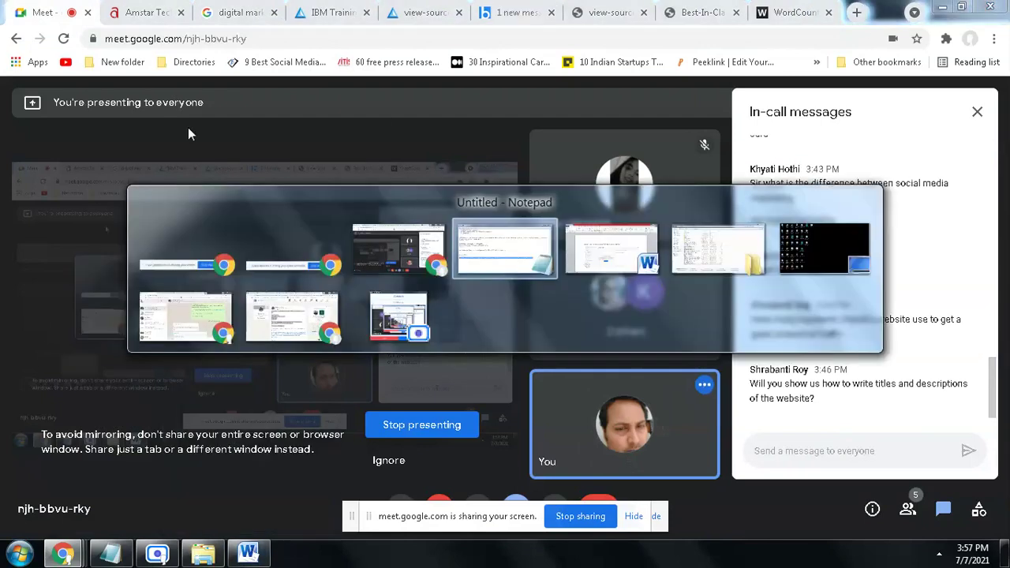